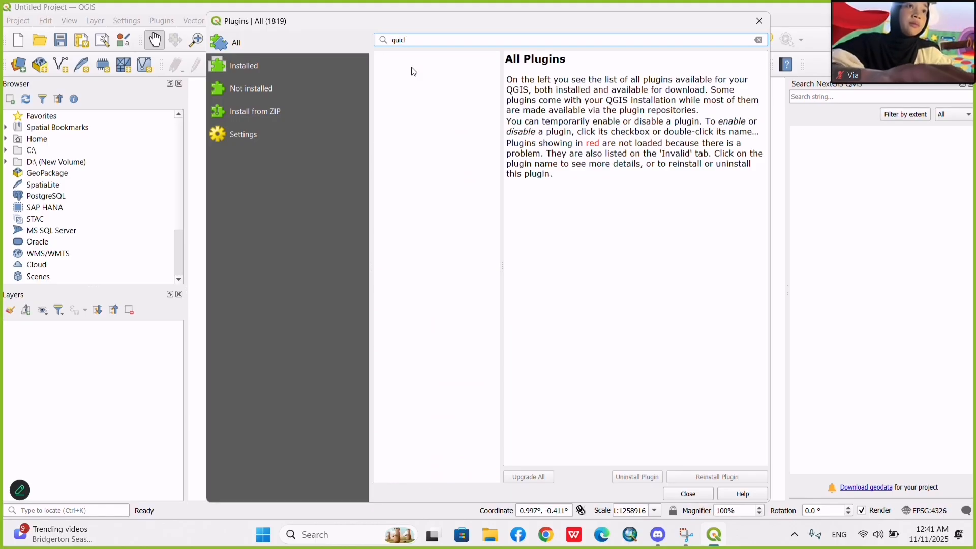
Search the plugin manager for "quickmap", review the QuickMapServices plugin's details, and close the manager.
type("k")
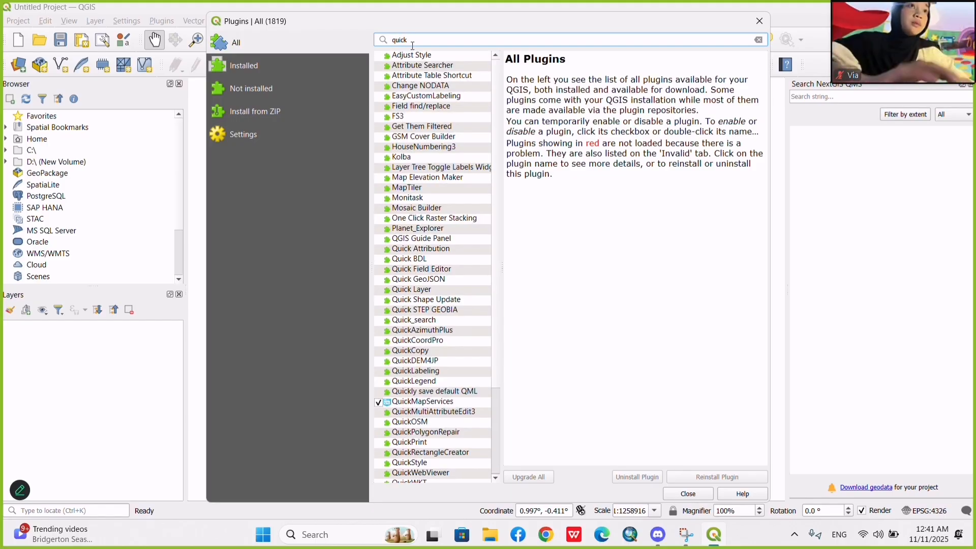
type("map")
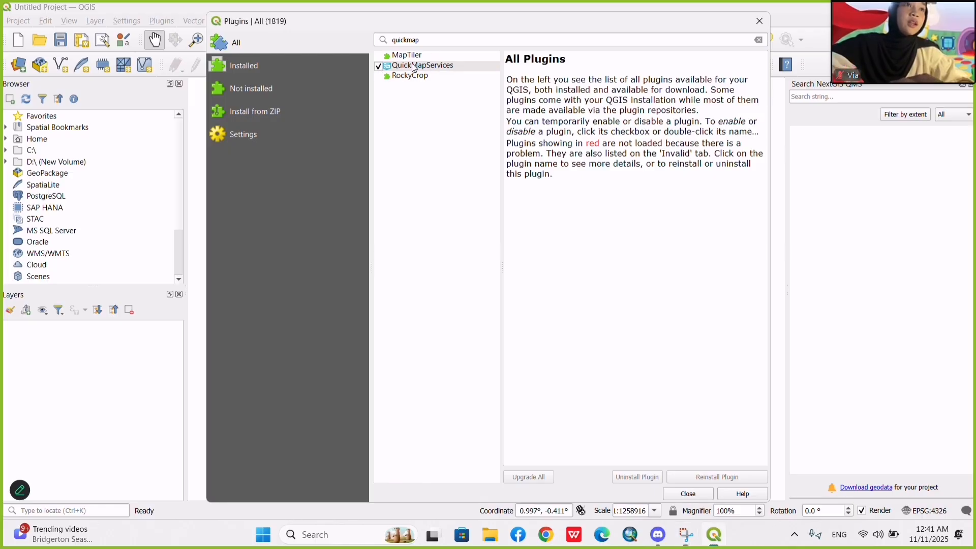
left_click(414, 68)
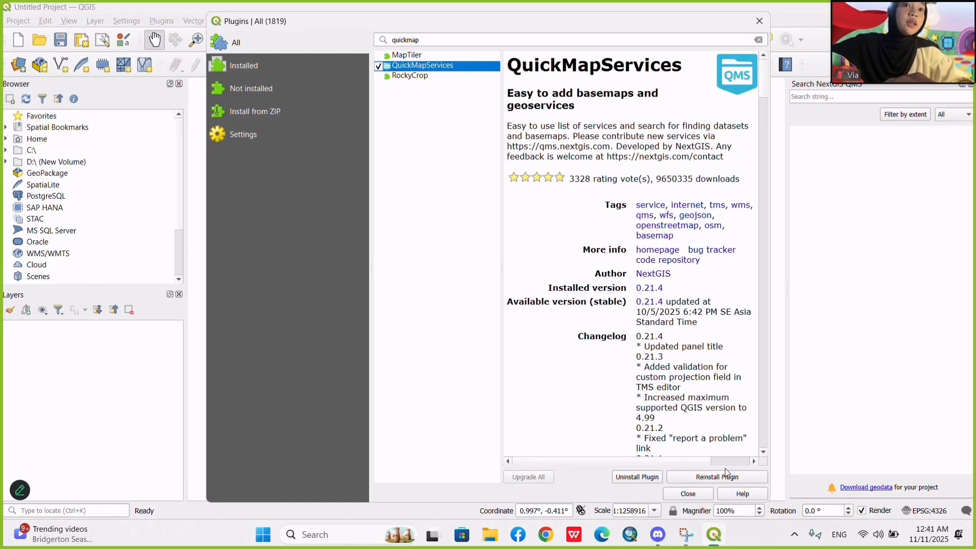
scroll(623, 448, "down", 10)
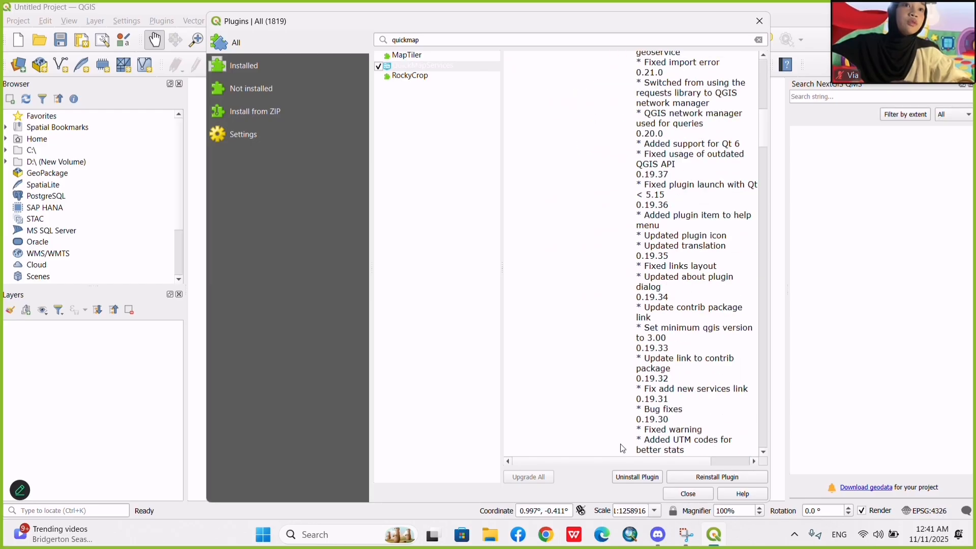
scroll(624, 449, "down", 5)
scroll(697, 295, "up", 20)
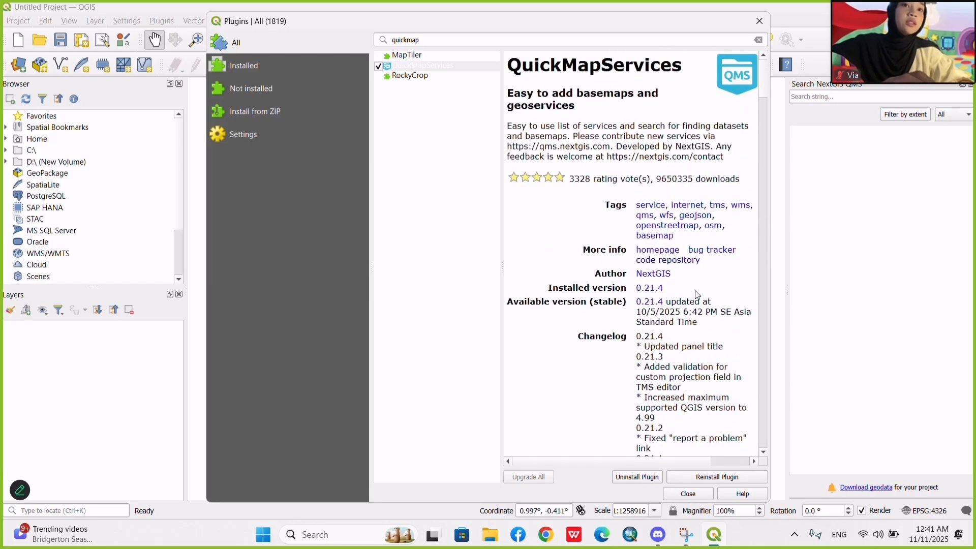
left_click(759, 21)
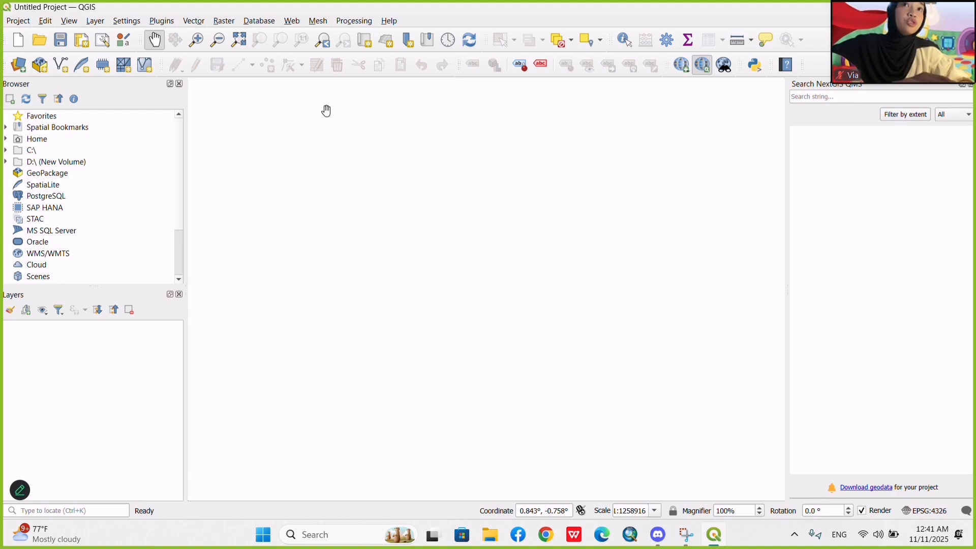
Check the contributed pack option under More services in the QuickMapServices settings, and close the settings without changes.
left_click(300, 25)
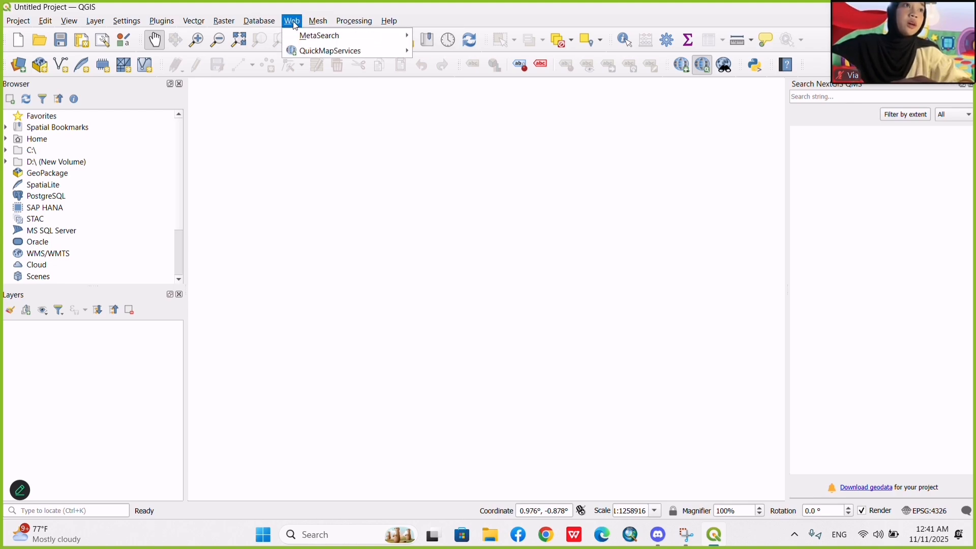
mouse_move(310, 51)
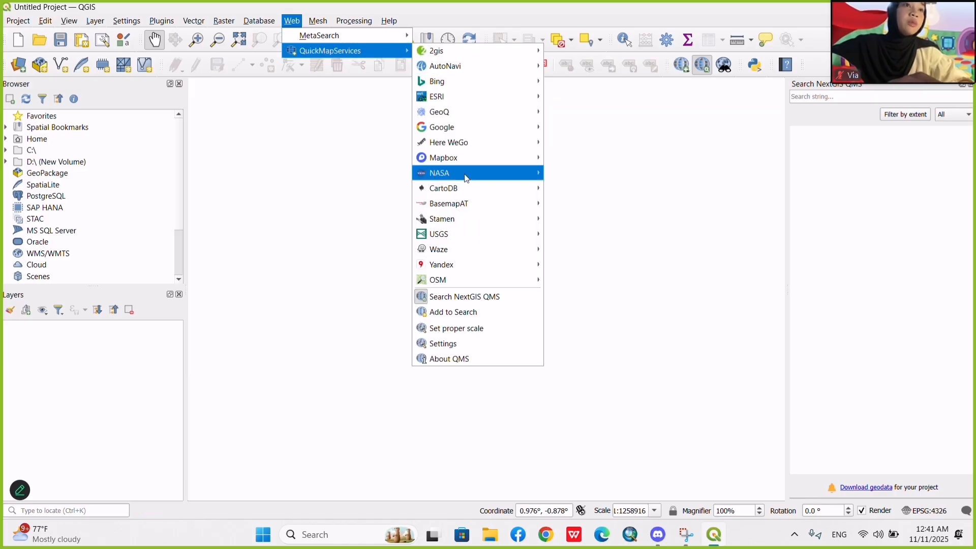
left_click(459, 350)
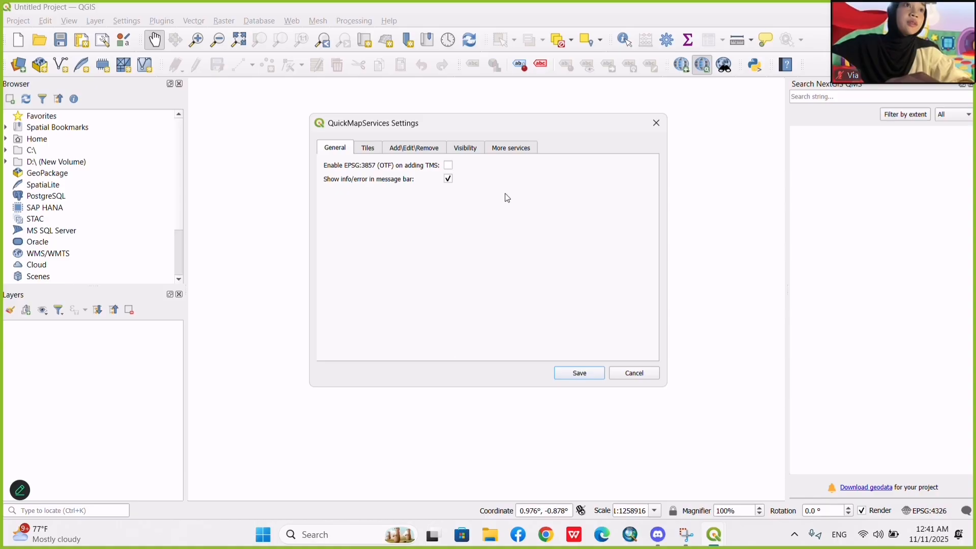
left_click(509, 148)
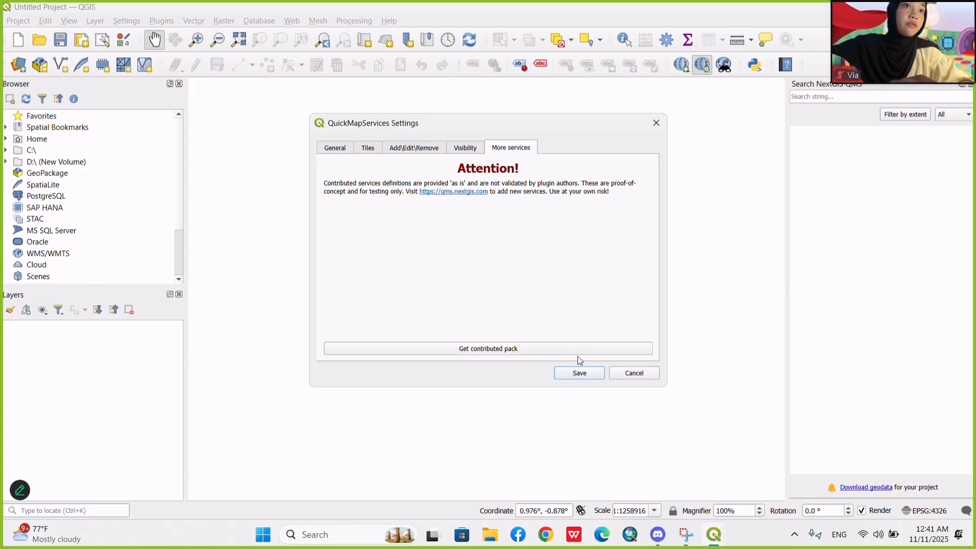
left_click(648, 124)
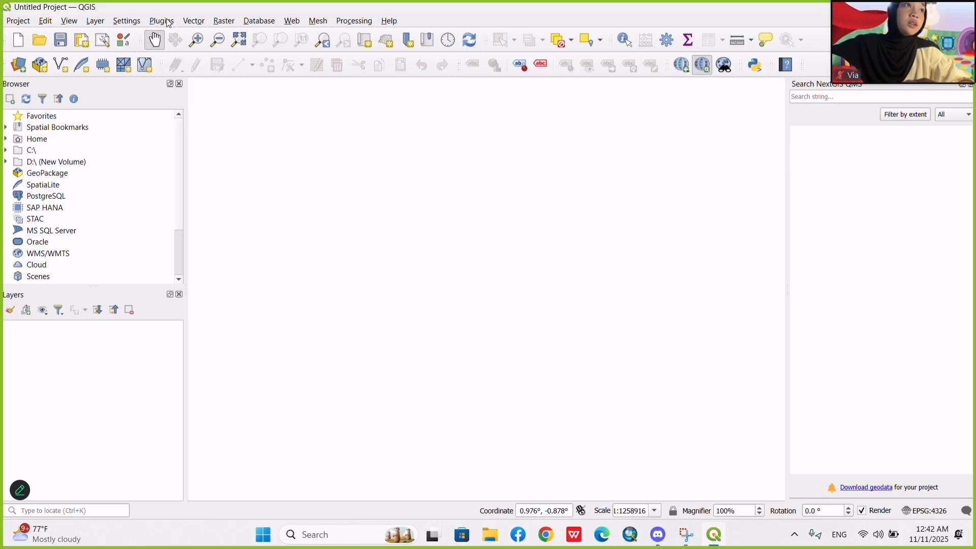
Add the ESRI Ocean basemap from QuickMapServices to the project.
left_click(294, 22)
mouse_move(324, 52)
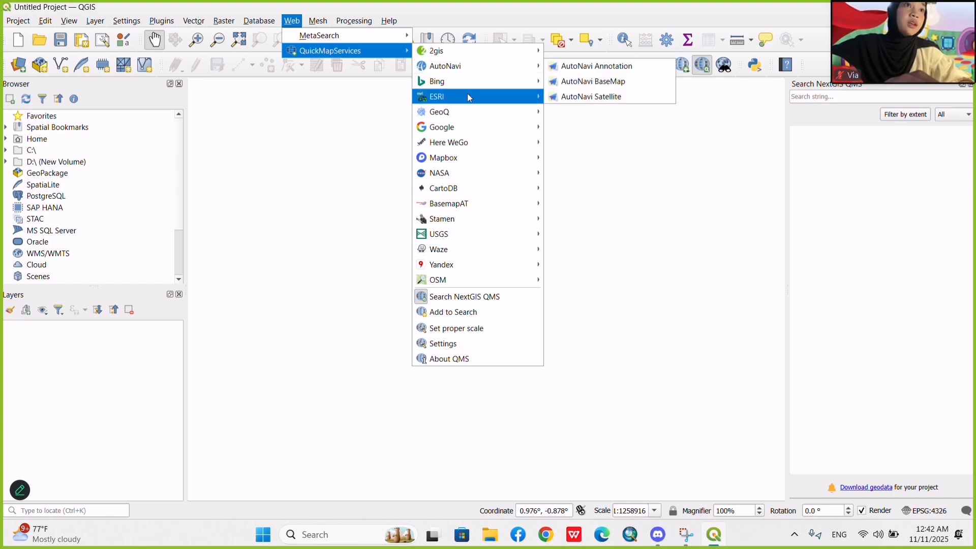
mouse_move(470, 93)
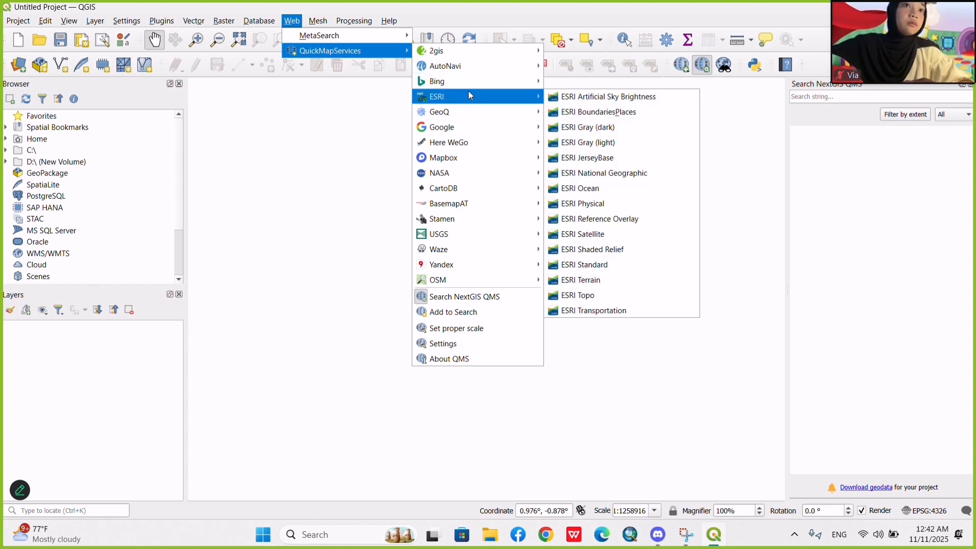
left_click(590, 187)
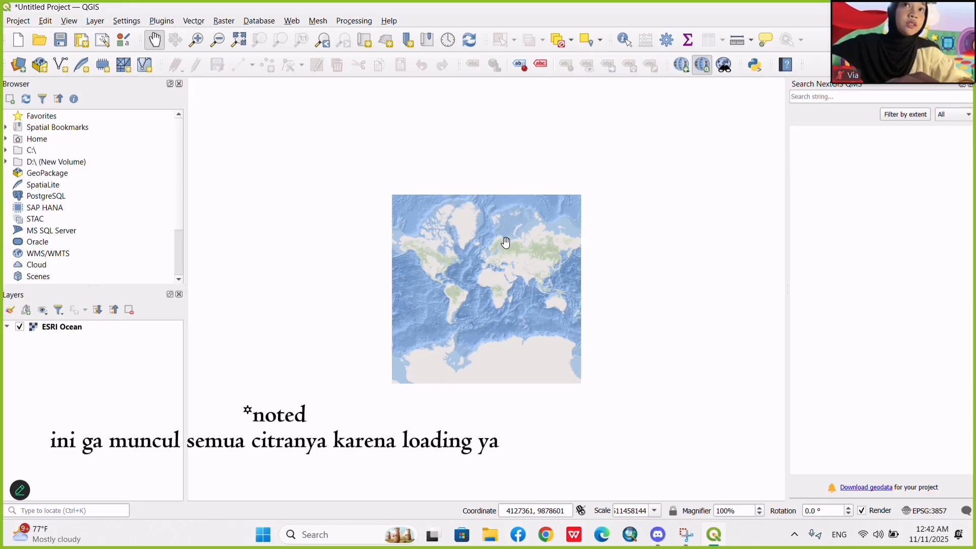
left_click_drag(503, 240, 458, 198)
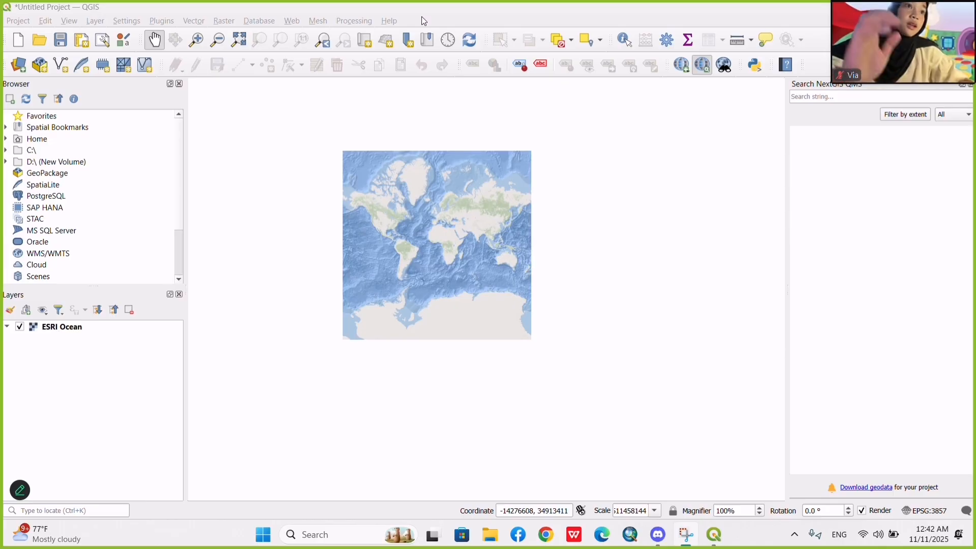
left_click_drag(457, 373, 434, 288)
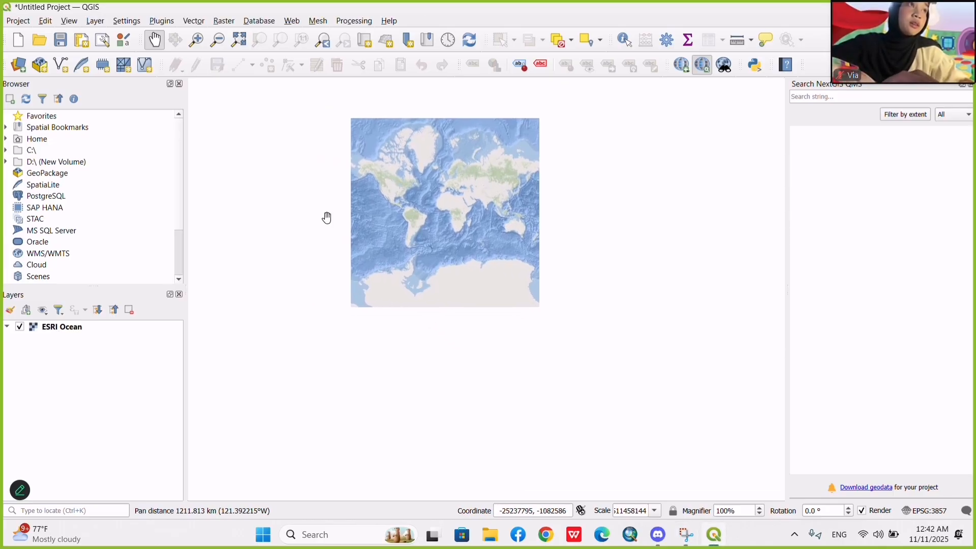
Add Batas_Adm_Kecamatan_Indonesia.shp from the Batas_Adm_Kecamatan_Indonesia folder as a vector layer and close the data source manager.
left_click(96, 23)
mouse_move(140, 74)
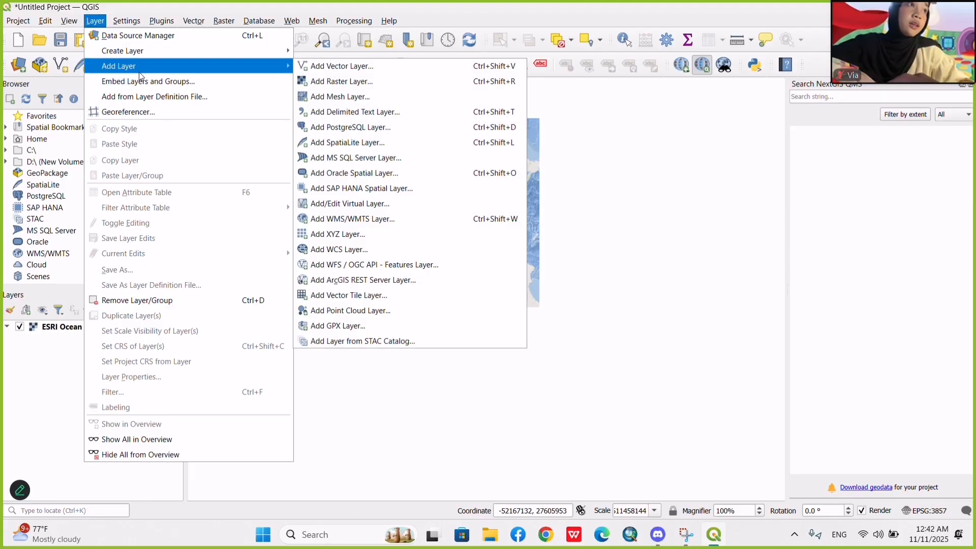
left_click(336, 74)
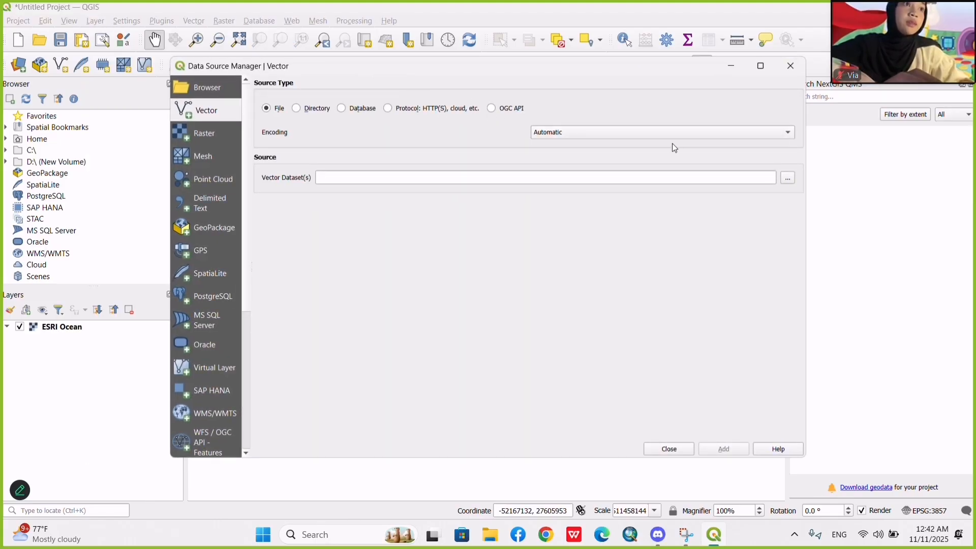
left_click(788, 179)
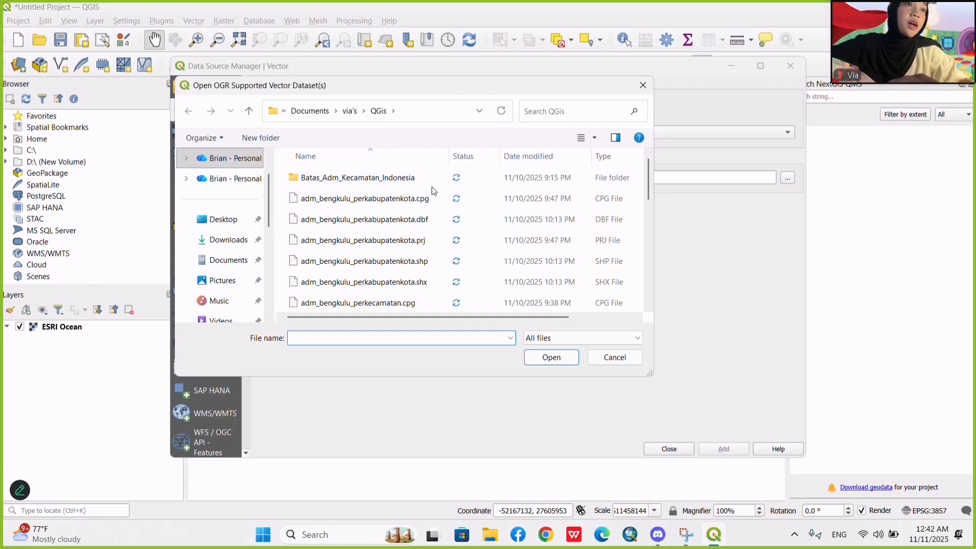
left_click(375, 185)
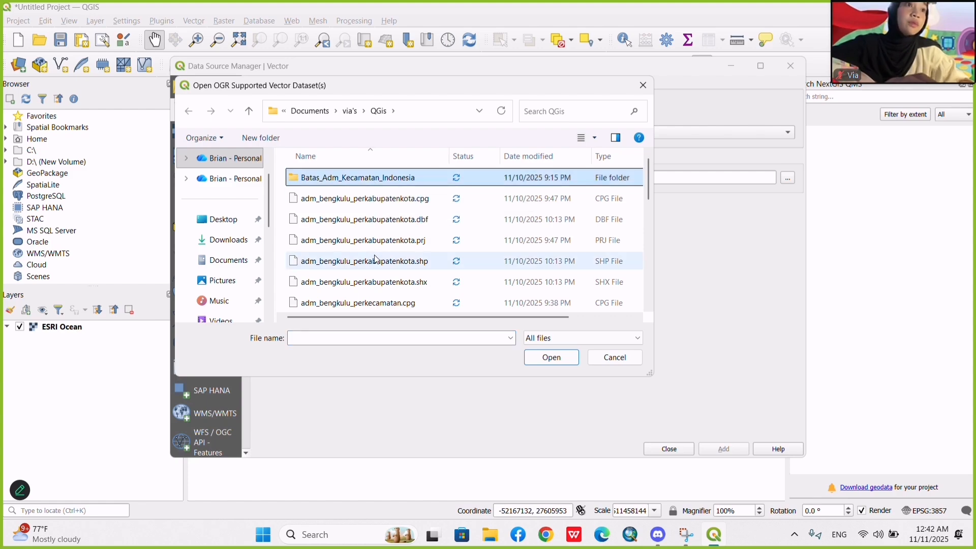
scroll(387, 257, "down", 1)
scroll(383, 231, "up", 1)
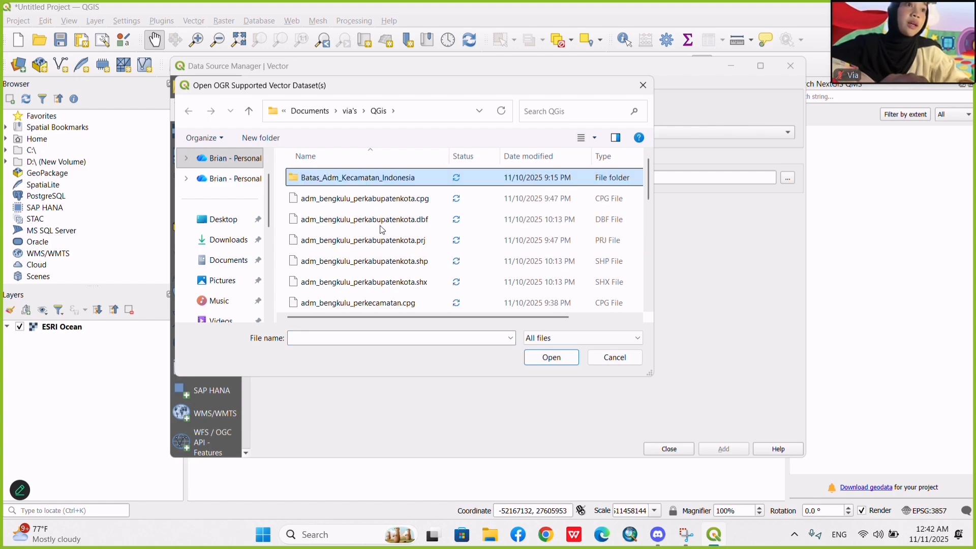
double_click(381, 187)
left_click(405, 265)
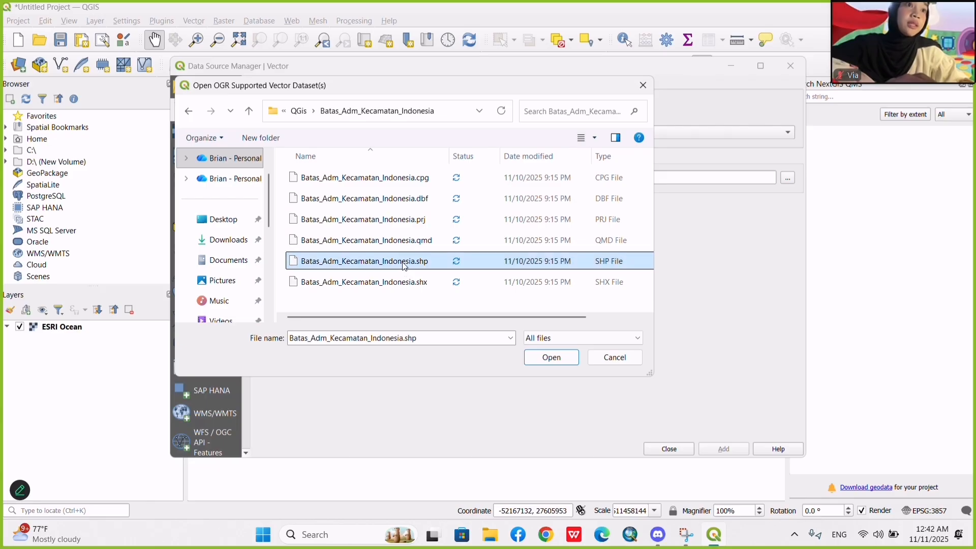
left_click(547, 359)
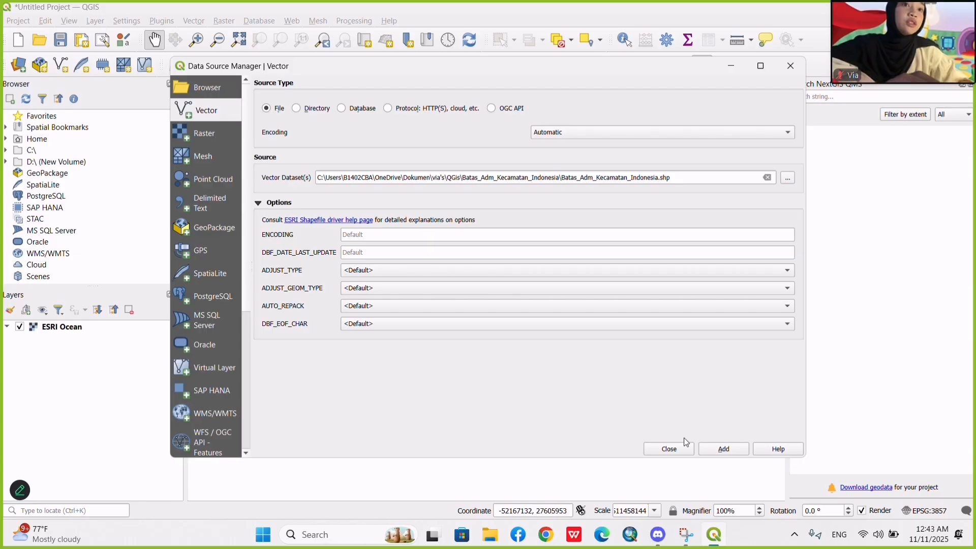
left_click(712, 448)
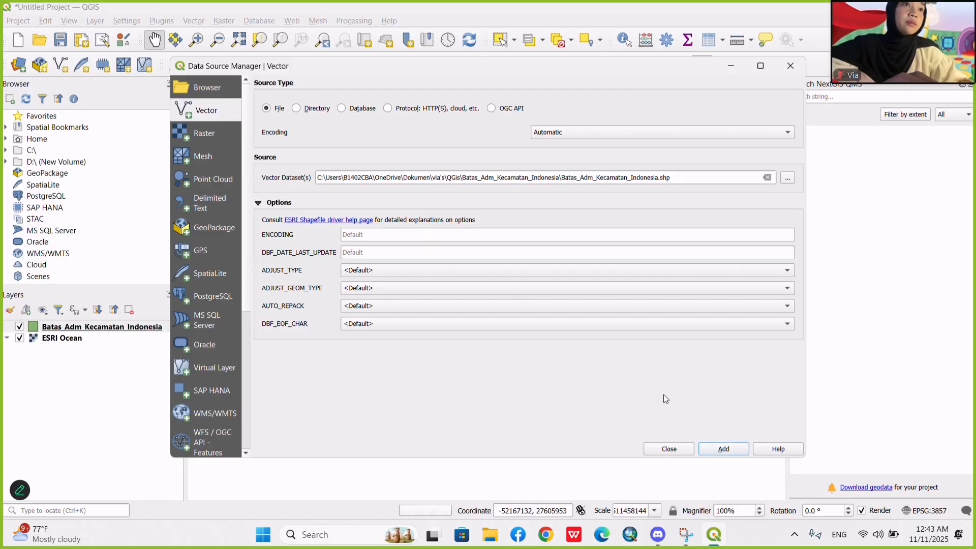
left_click(790, 66)
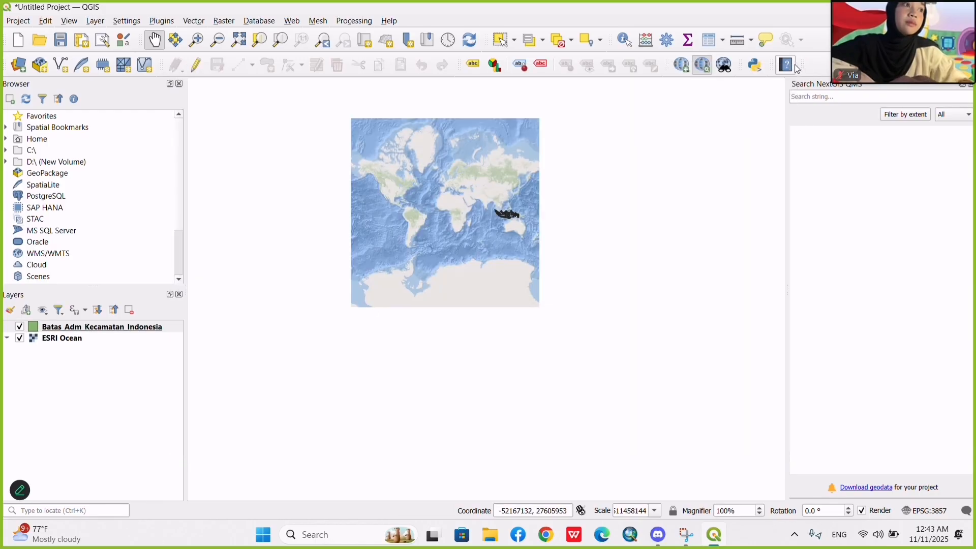
Start a filter on the Batas_Adm_Kecamatan_Indonesia layer with the expression "nama_prop" =.
left_click_drag(513, 227, 483, 247)
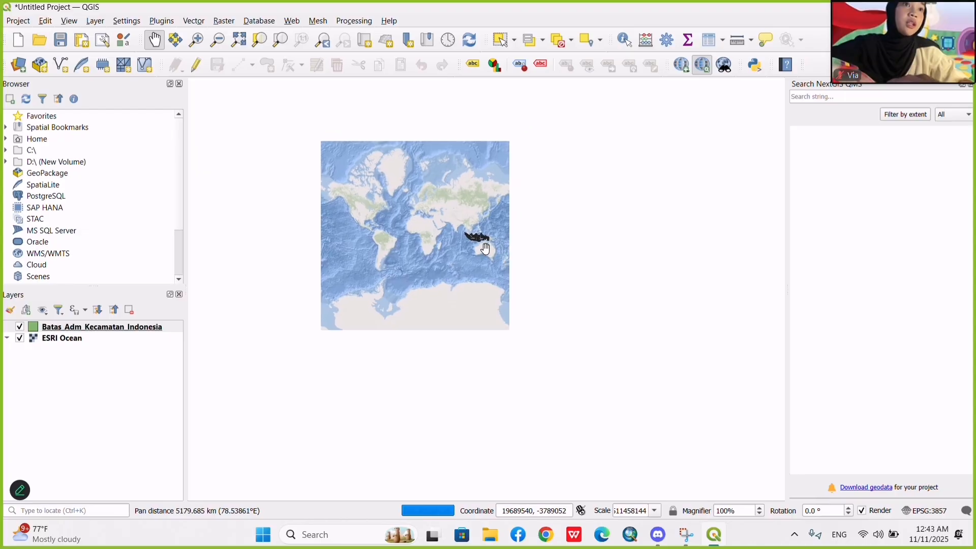
scroll(483, 247, "up", 1)
scroll(483, 247, "up", 2)
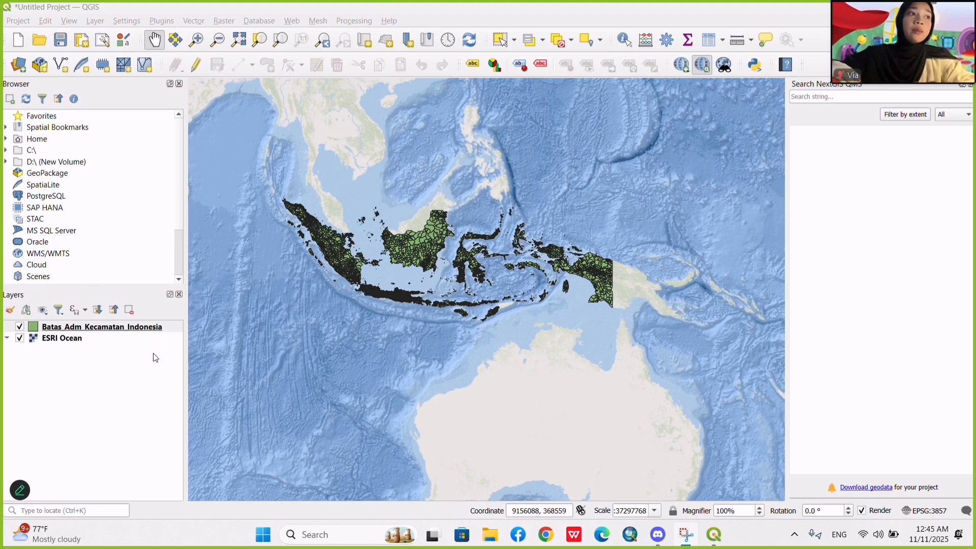
left_click(135, 331)
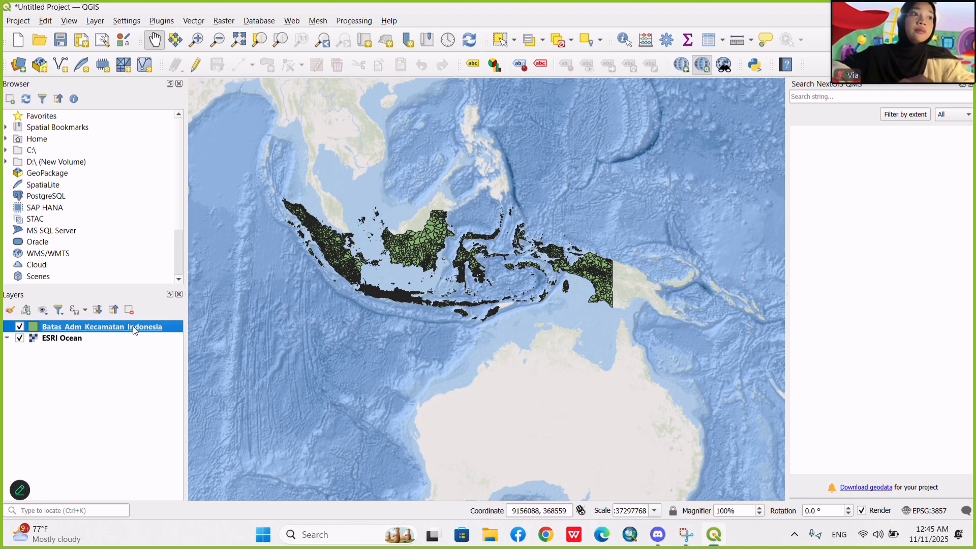
right_click(135, 331)
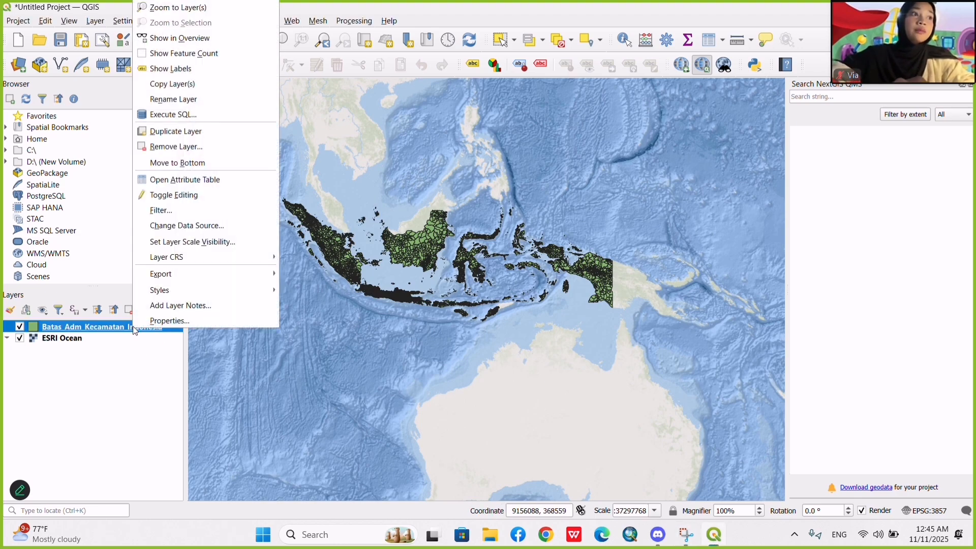
left_click(173, 217)
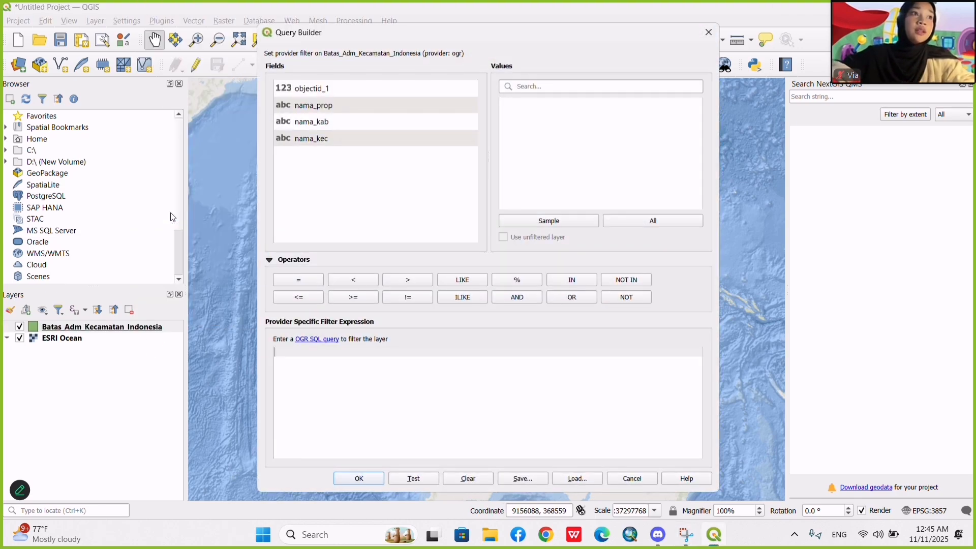
double_click(321, 109)
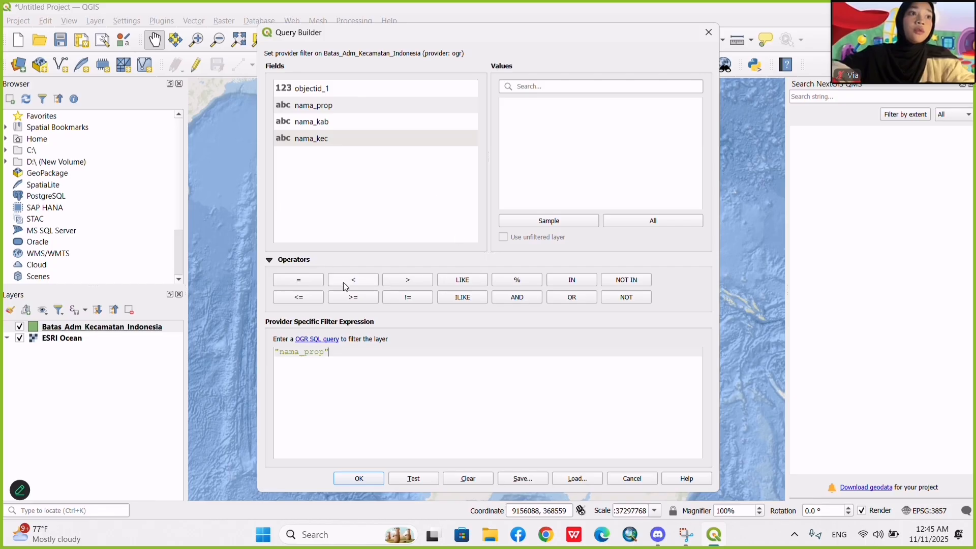
left_click(305, 281)
Complete the filter expression with the value 'BENGKULU' found among the nama_prop values, and apply it to the layer.
left_click(663, 221)
left_click(569, 83)
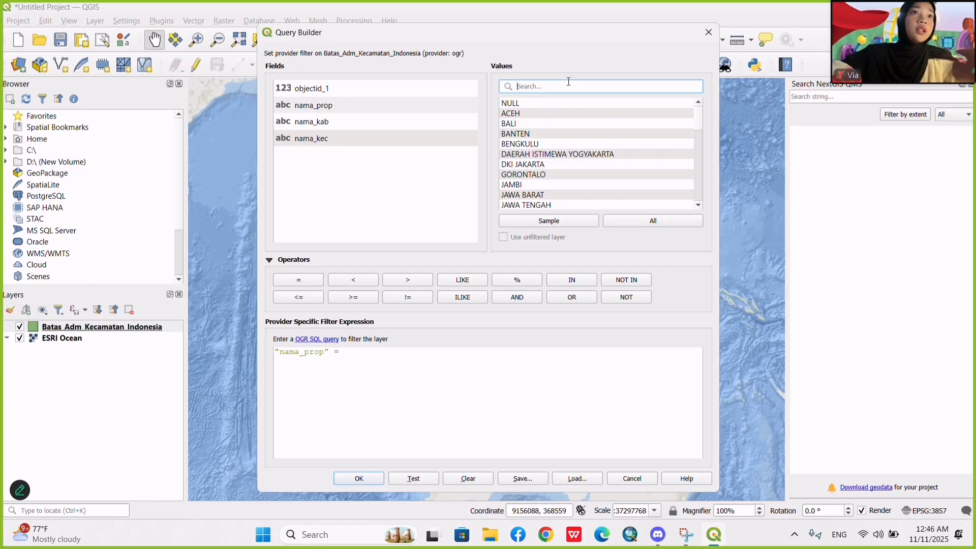
type("beng")
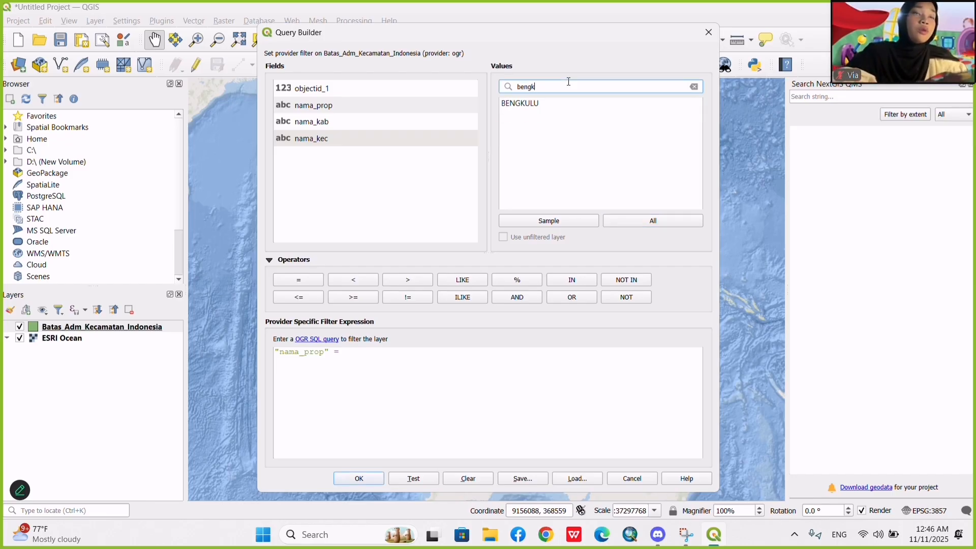
type("k")
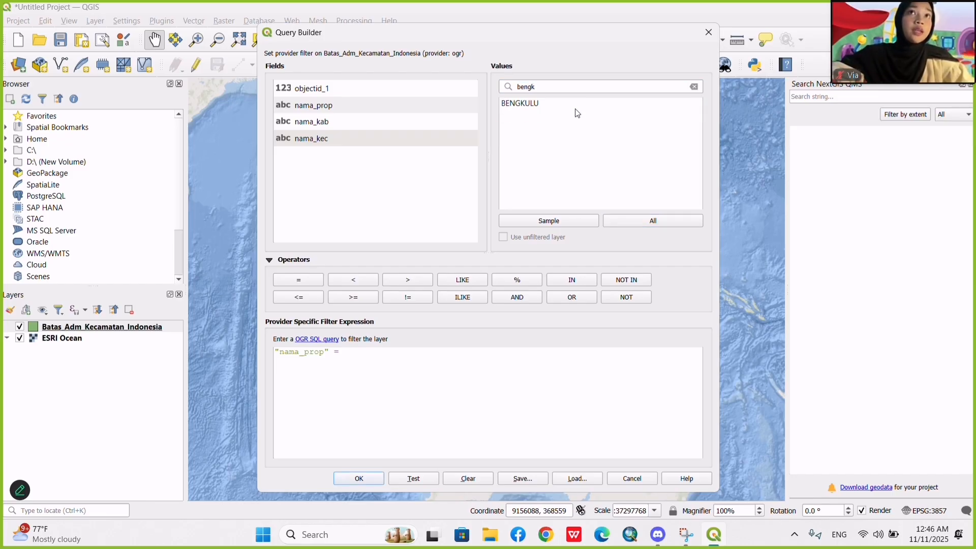
left_click(547, 107)
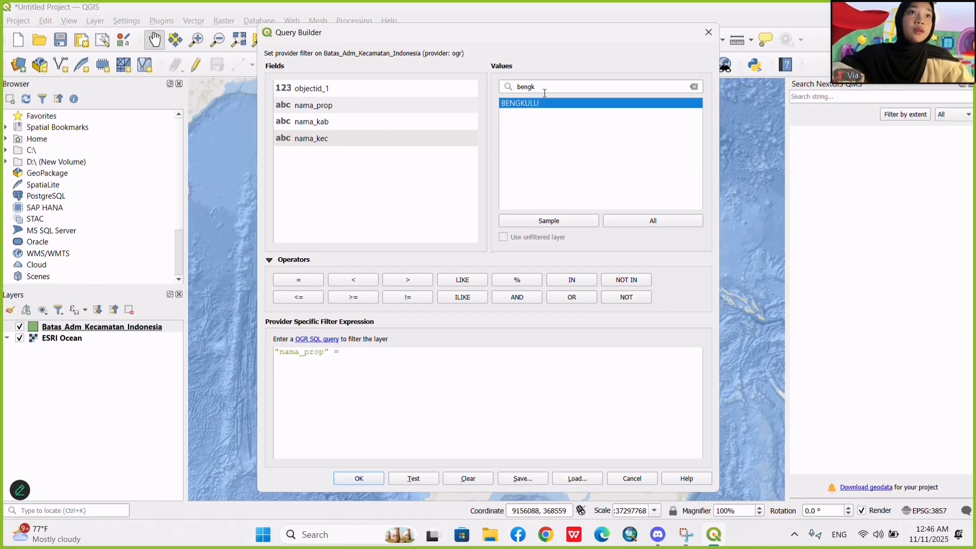
double_click(547, 104)
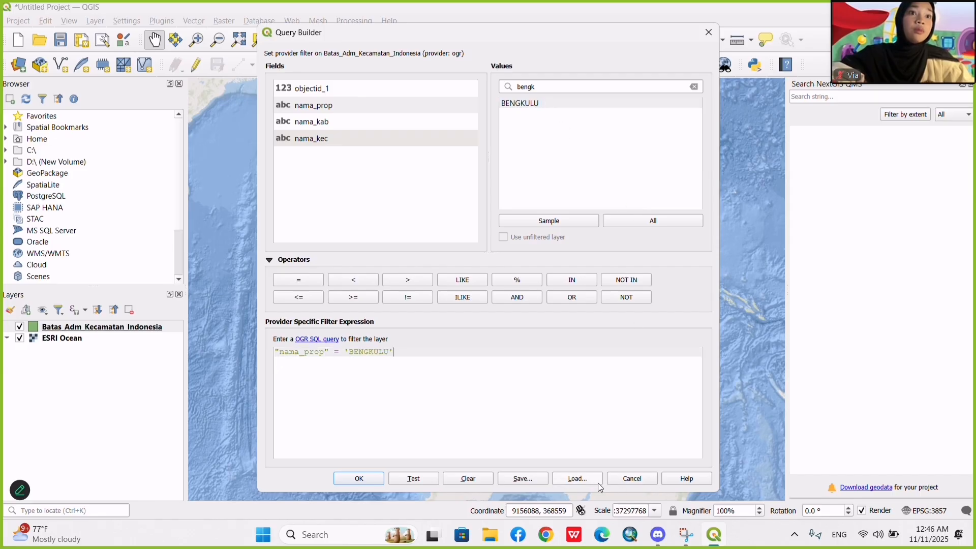
left_click(380, 480)
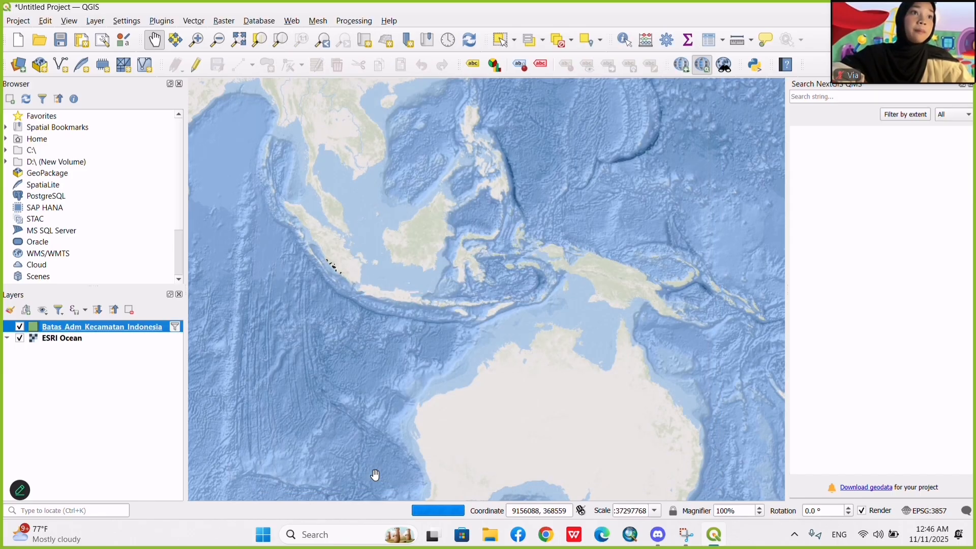
Examine the filtered Bengkulu district boundaries up close on the map.
scroll(283, 244, "up", 2)
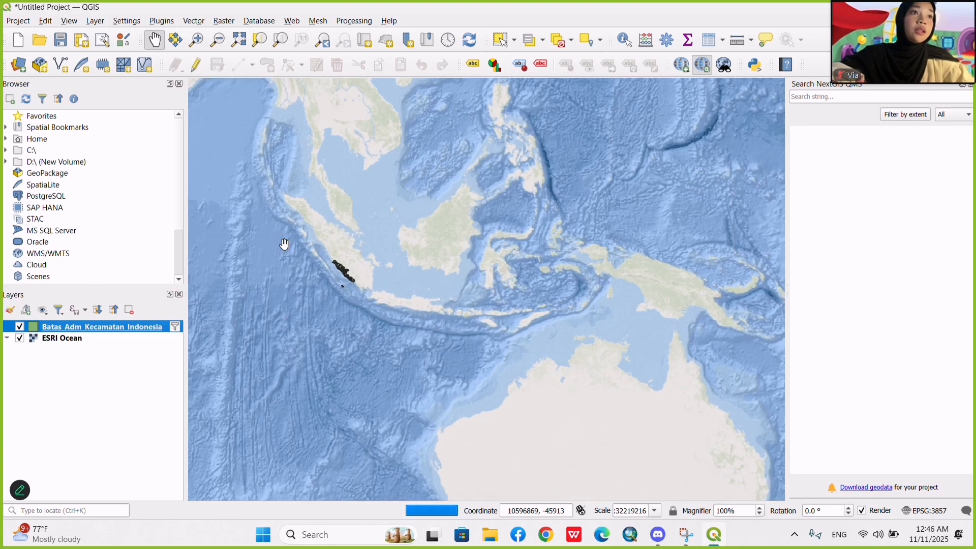
scroll(283, 244, "up", 3)
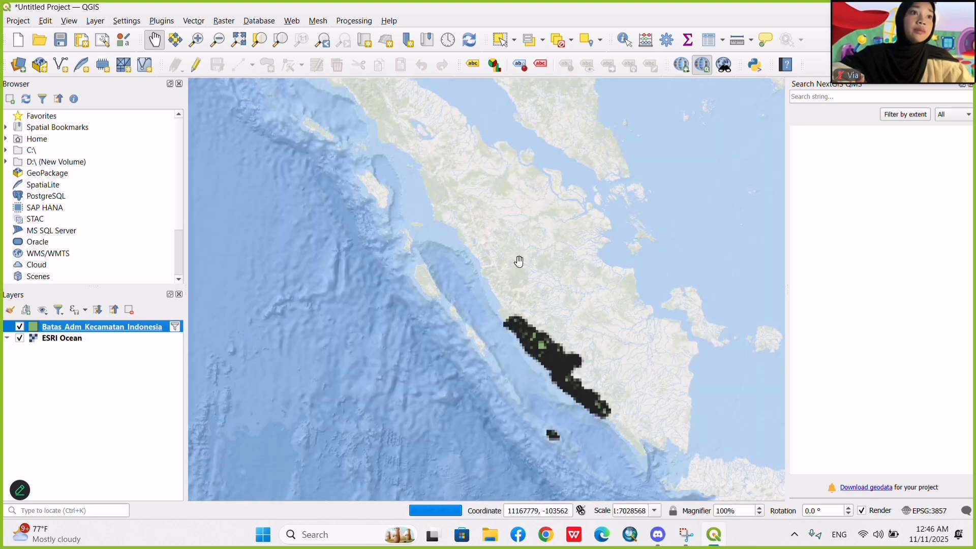
left_click_drag(575, 373, 538, 235)
scroll(537, 235, "up", 1)
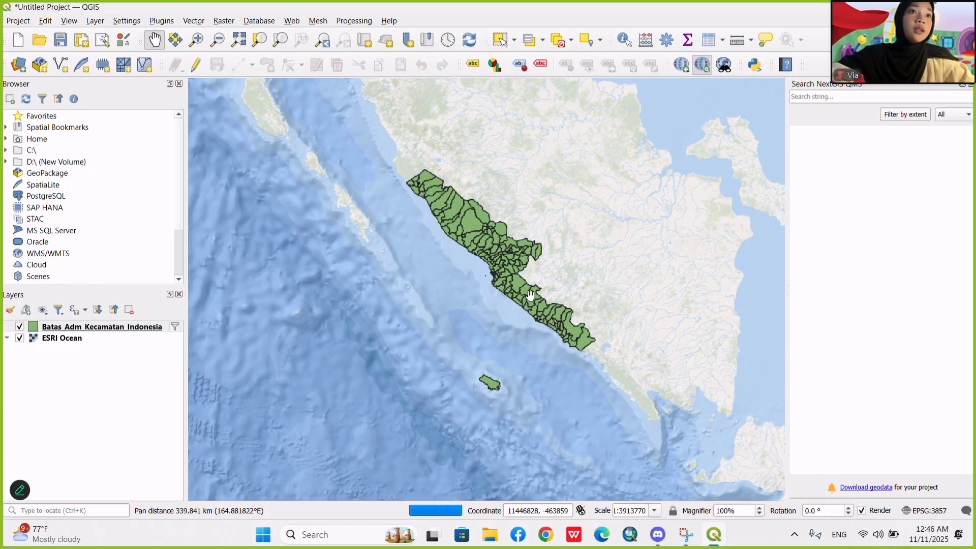
scroll(529, 295, "up", 1)
left_click_drag(529, 294, 527, 294)
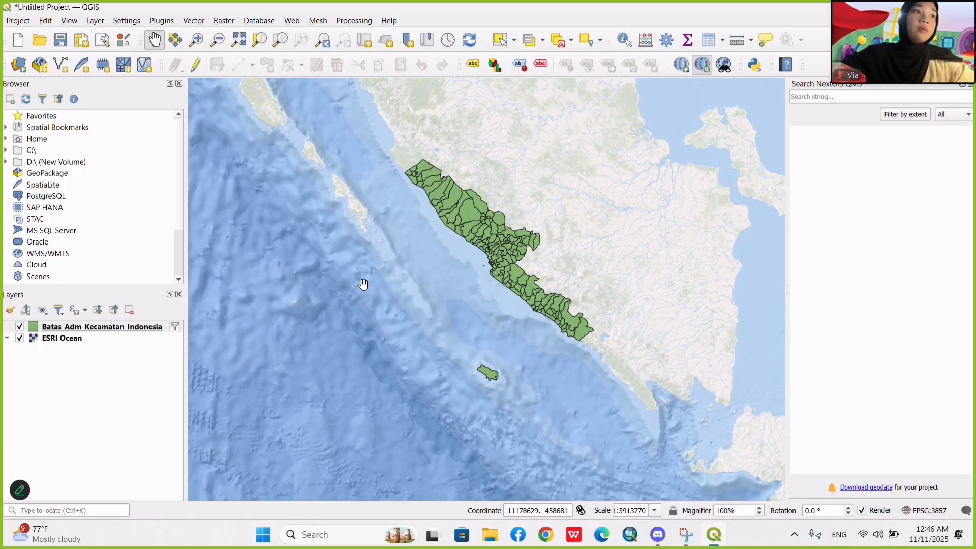
Start exporting all features of the filtered Batas_Adm_Kecamatan_Indonesia layer in ESRI Shapefile format.
left_click(137, 329)
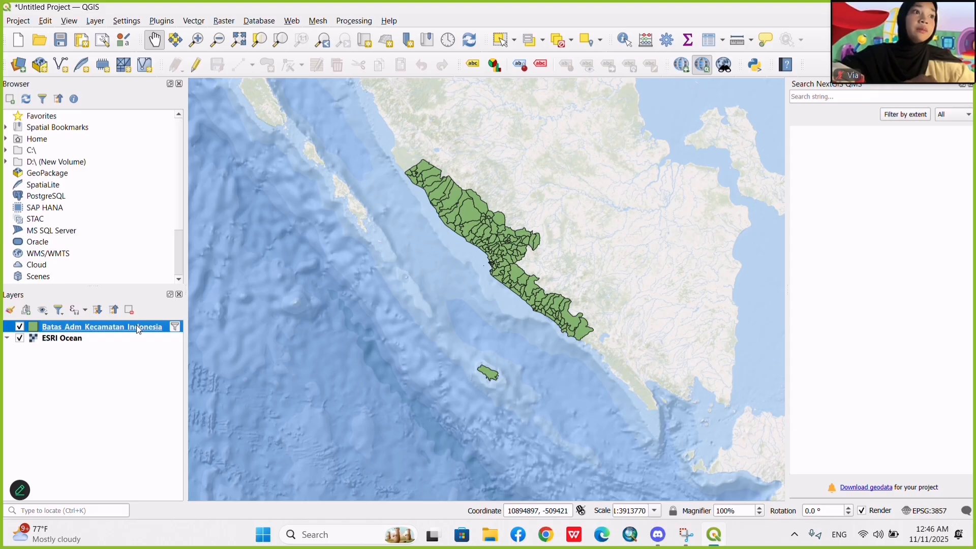
right_click(137, 325)
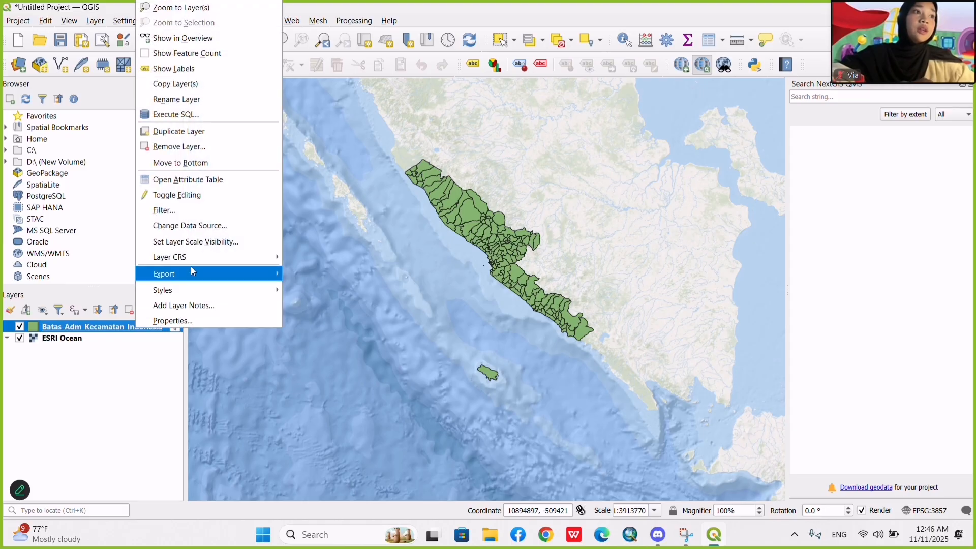
mouse_move(191, 274)
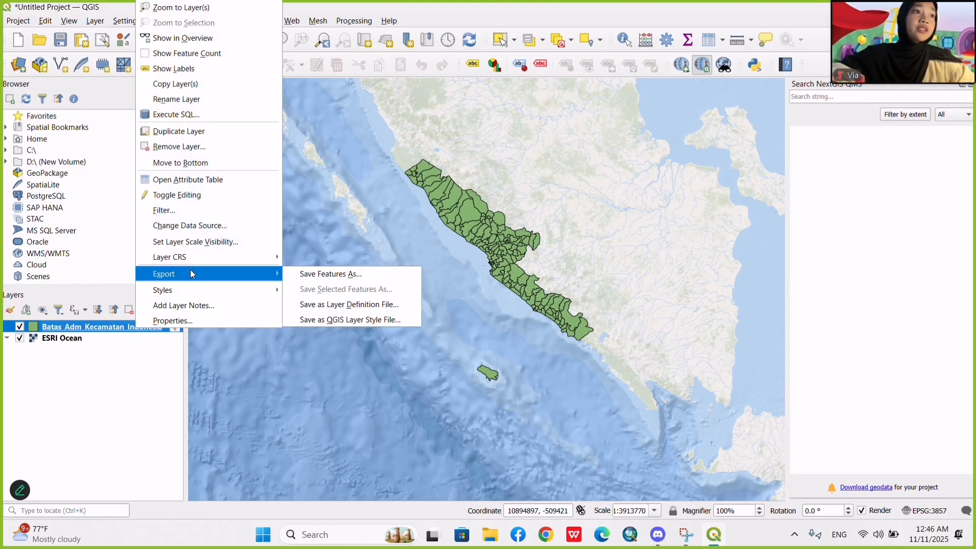
left_click(312, 275)
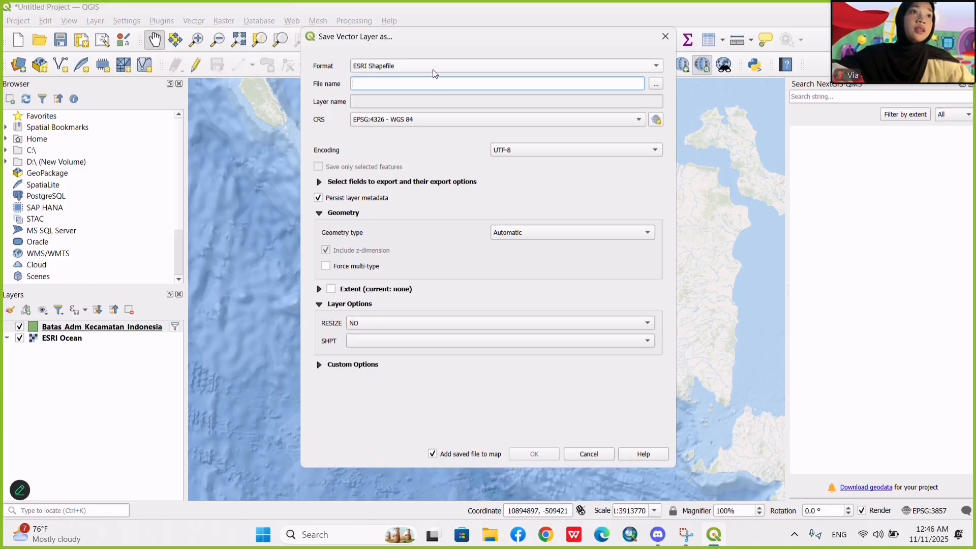
left_click(433, 72)
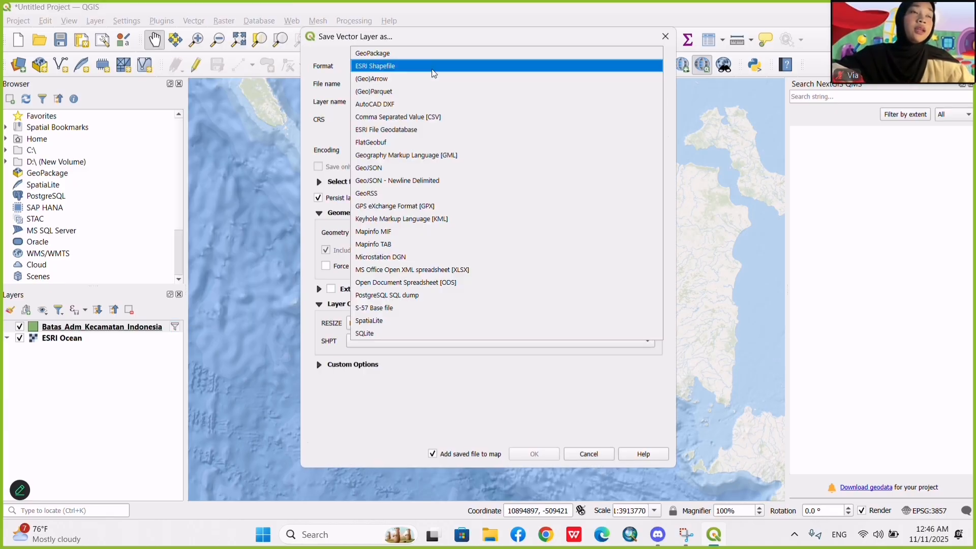
left_click(406, 69)
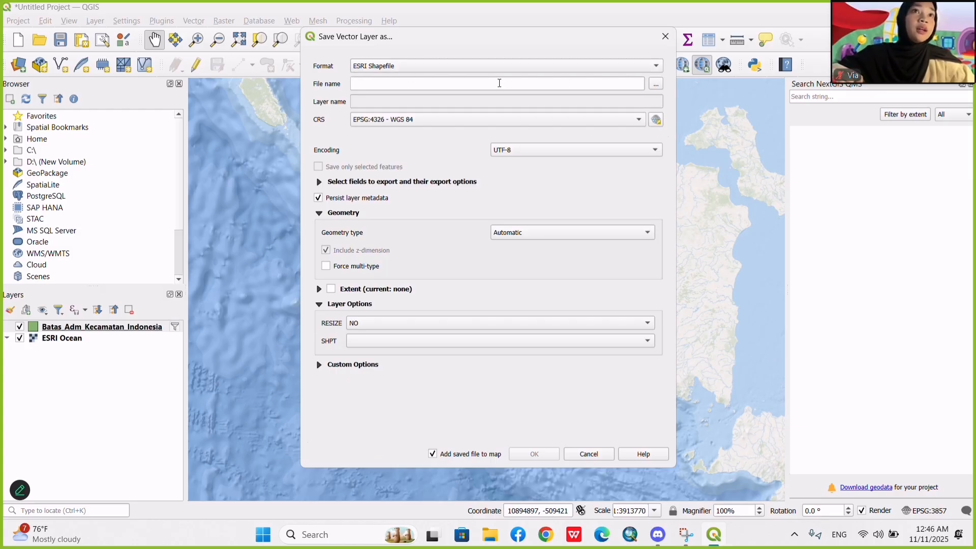
Set the export file to adm_bengkulu_perkecamatan1 in the QGis folder.
left_click(656, 84)
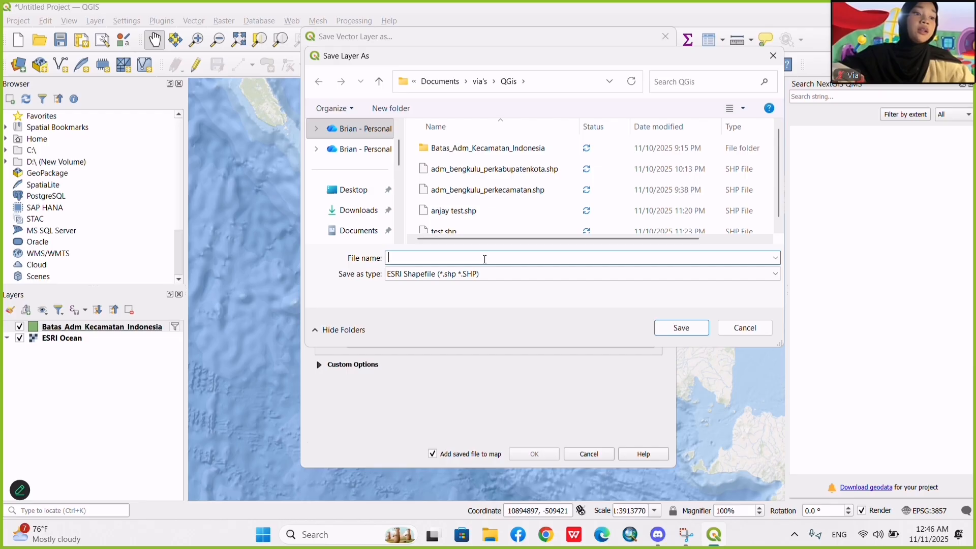
type("adm")
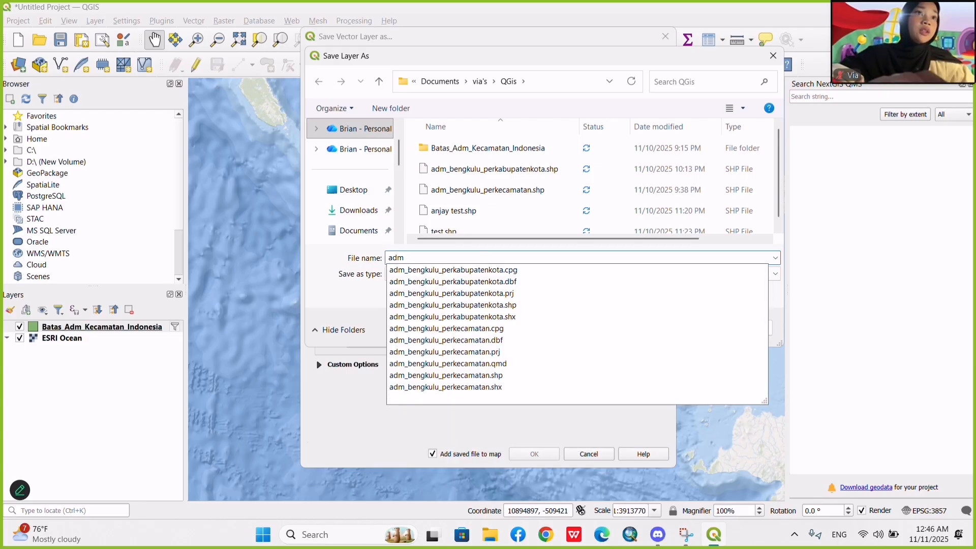
type("_")
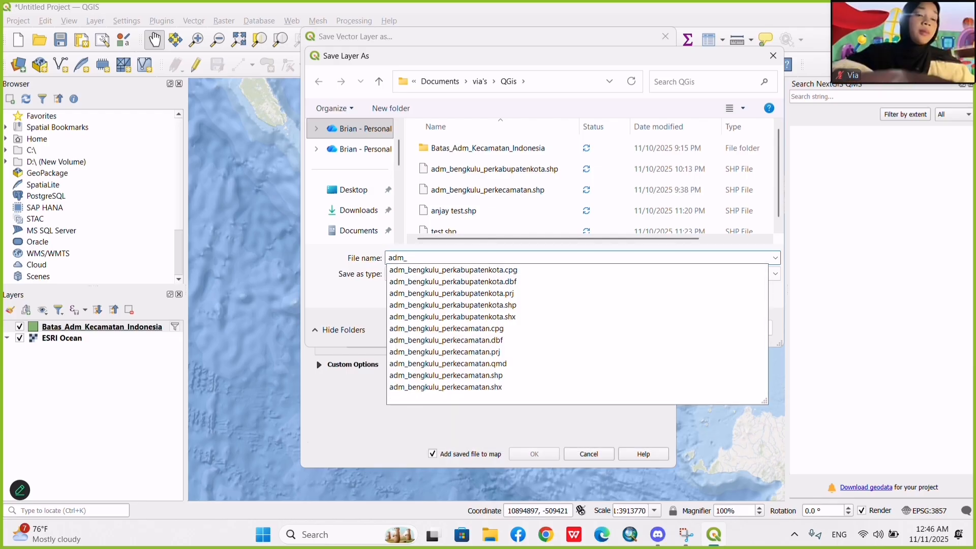
type("bengkul")
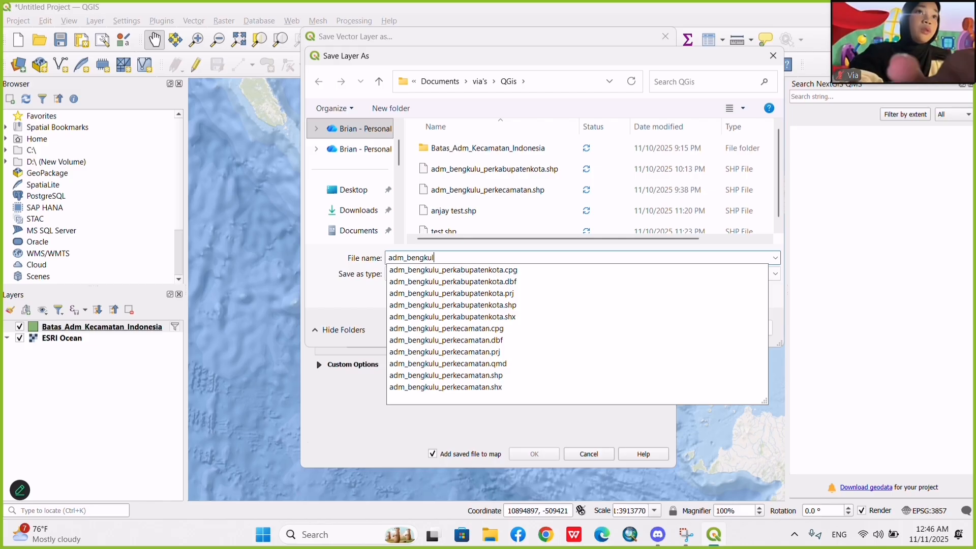
type("u")
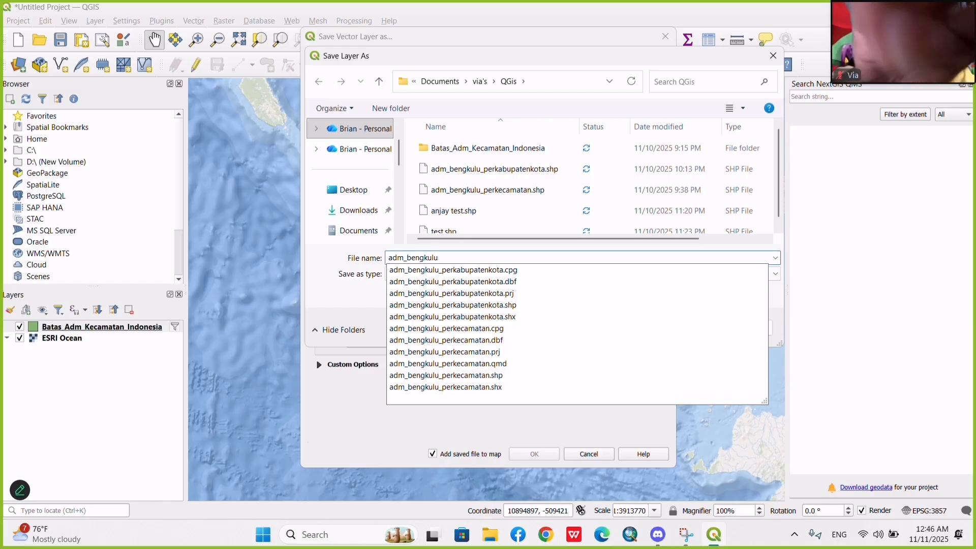
type("_perk")
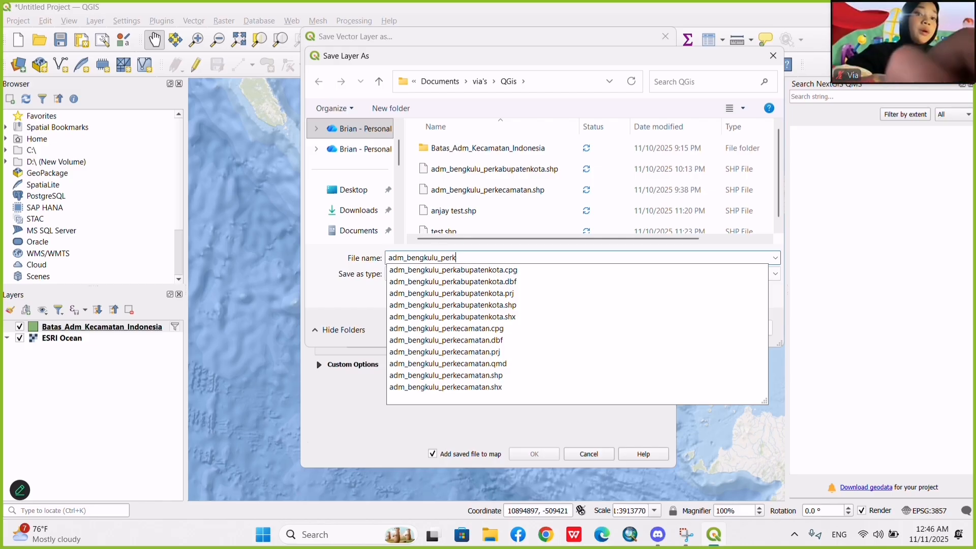
type("ecama")
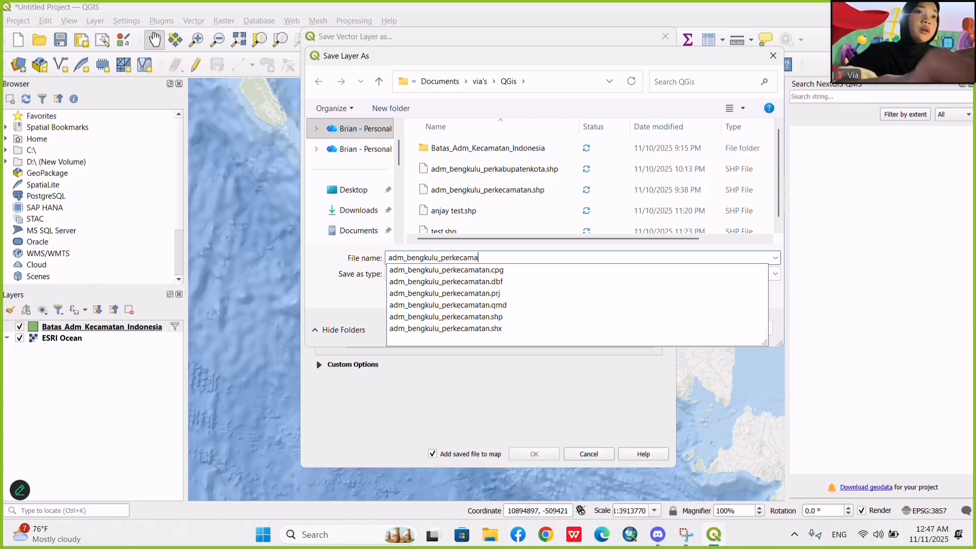
type("tan")
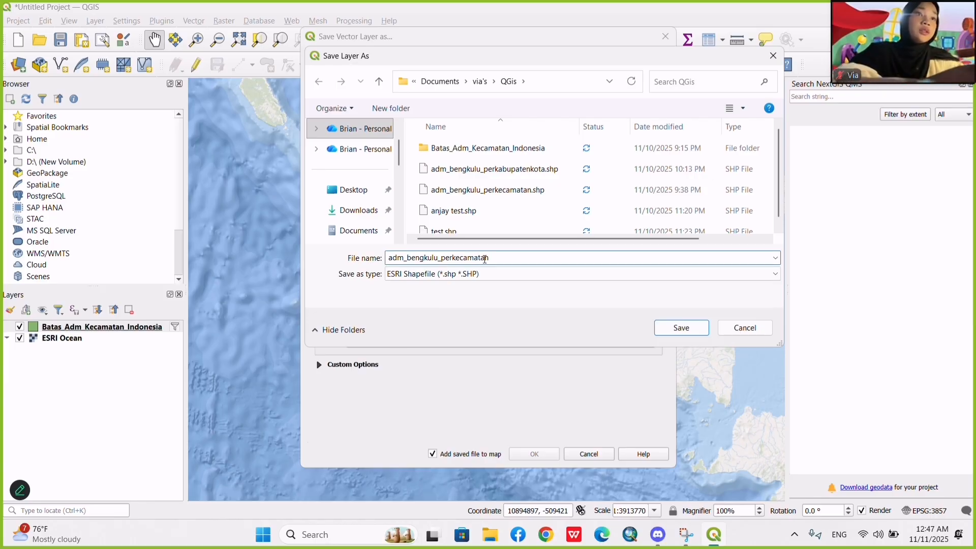
key("BackSpace")
type("1")
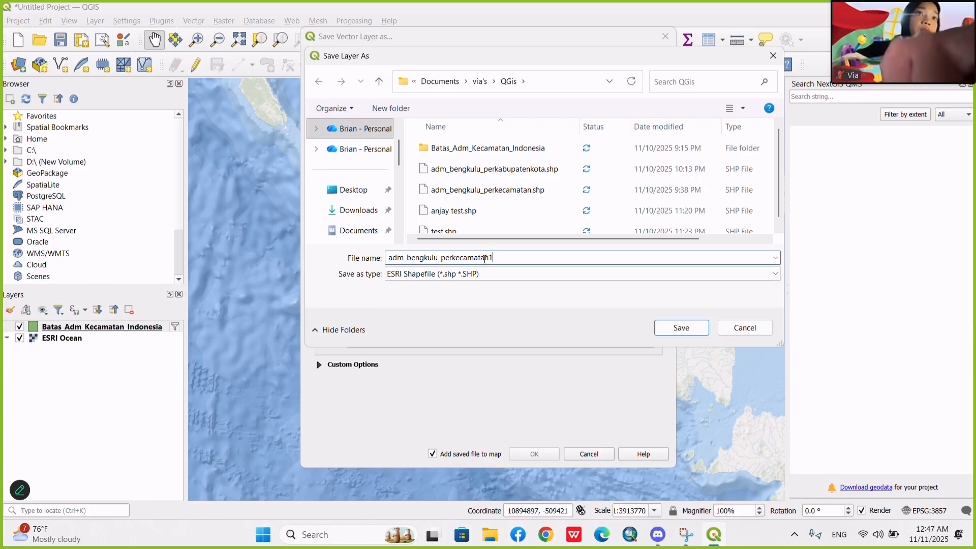
left_click(682, 334)
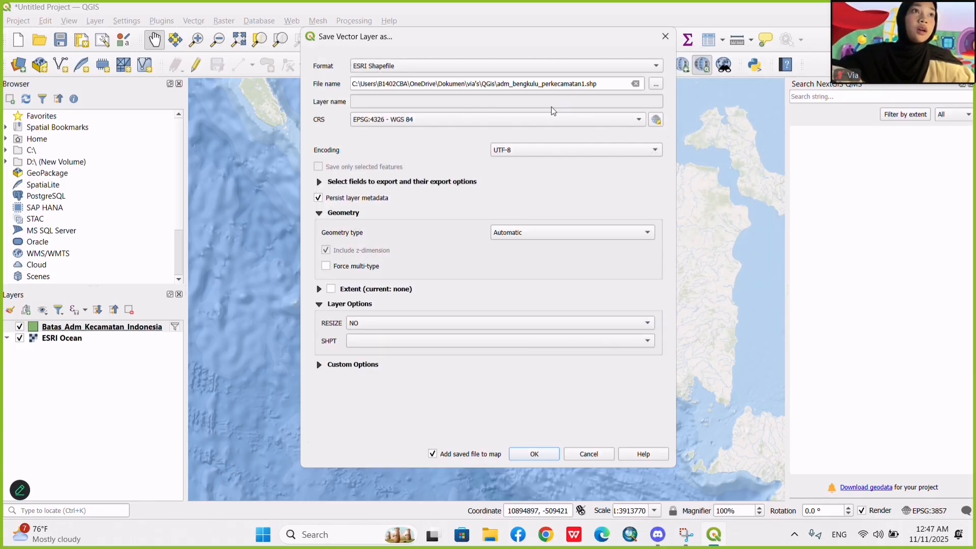
Set the export's coordinate reference system to EPSG:32748 - WGS 84 / UTM zone 48S.
left_click(659, 120)
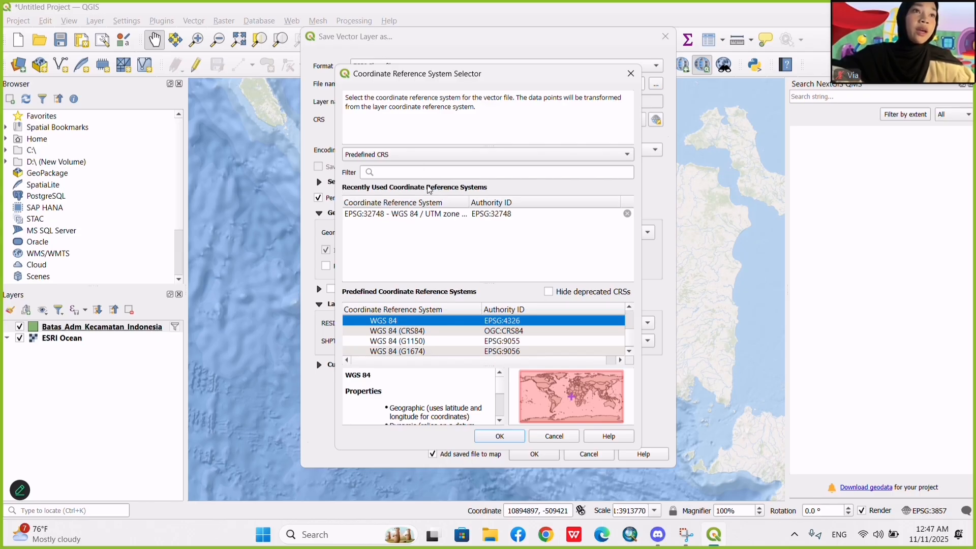
type("w")
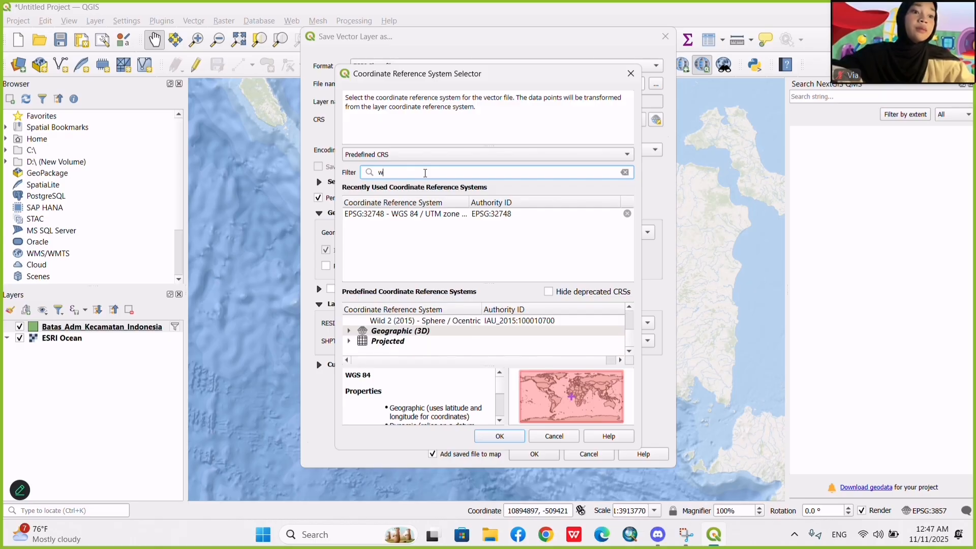
type("gs 8")
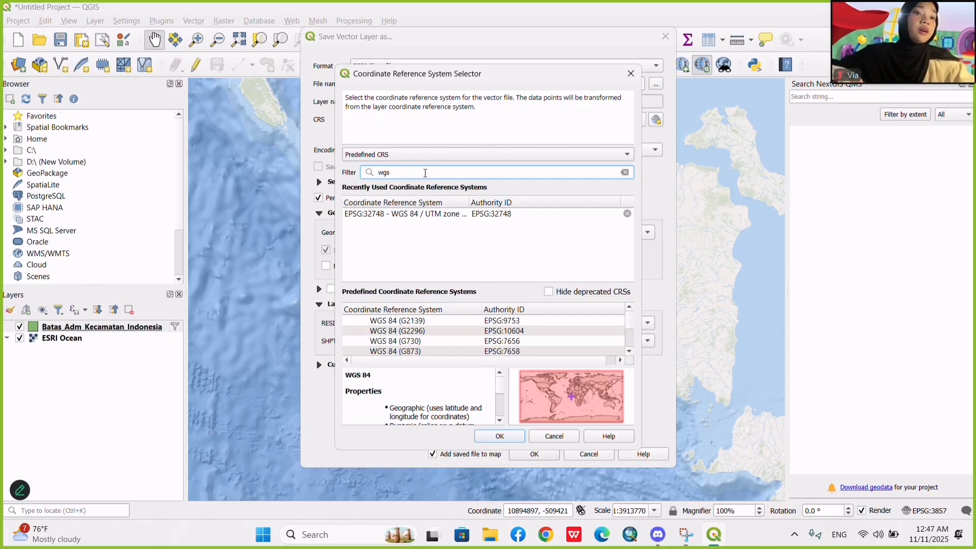
left_click(459, 216)
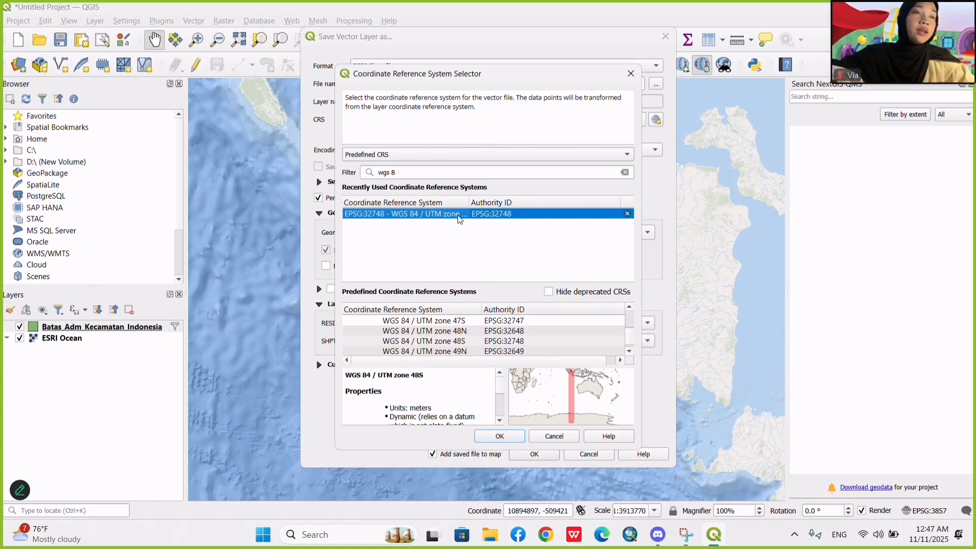
double_click(459, 214)
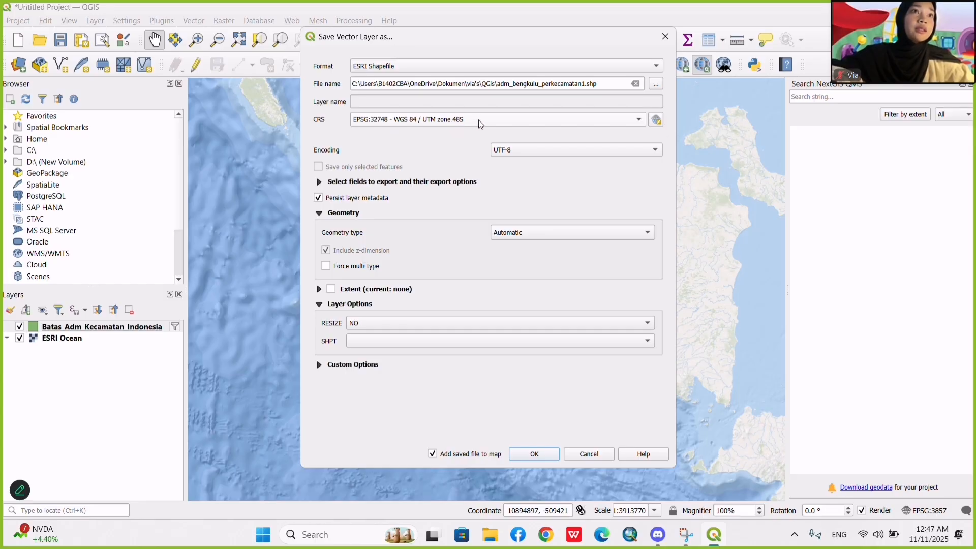
Examine the area covered by WGS 84 / UTM zone 48S on the coordinate system preview map and keep that system selected.
left_click(657, 120)
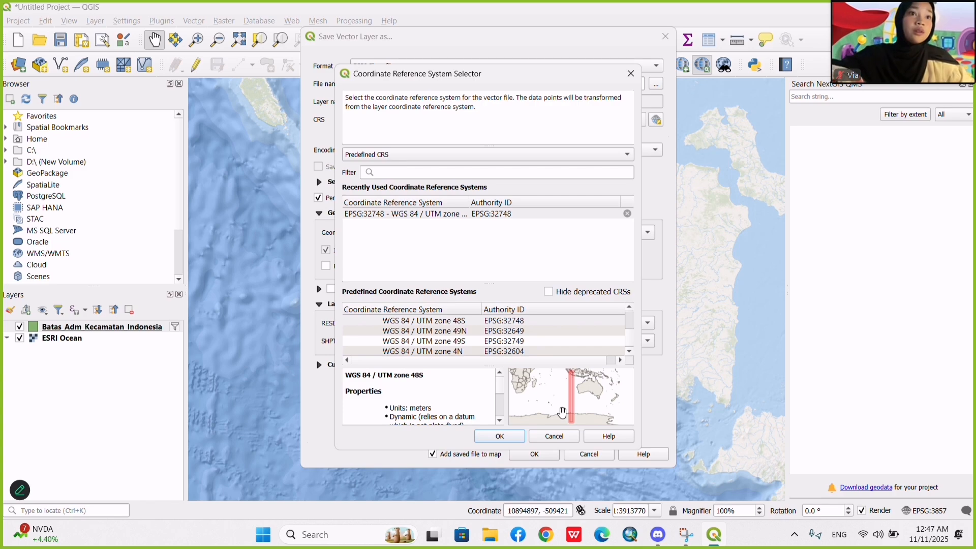
scroll(561, 412, "up", 2)
left_click_drag(585, 406, 556, 476)
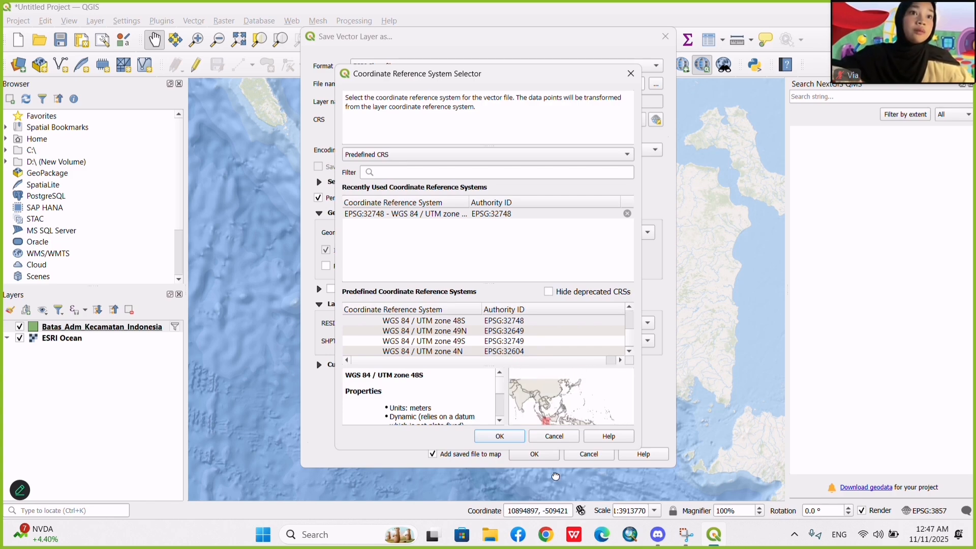
scroll(548, 413, "up", 3)
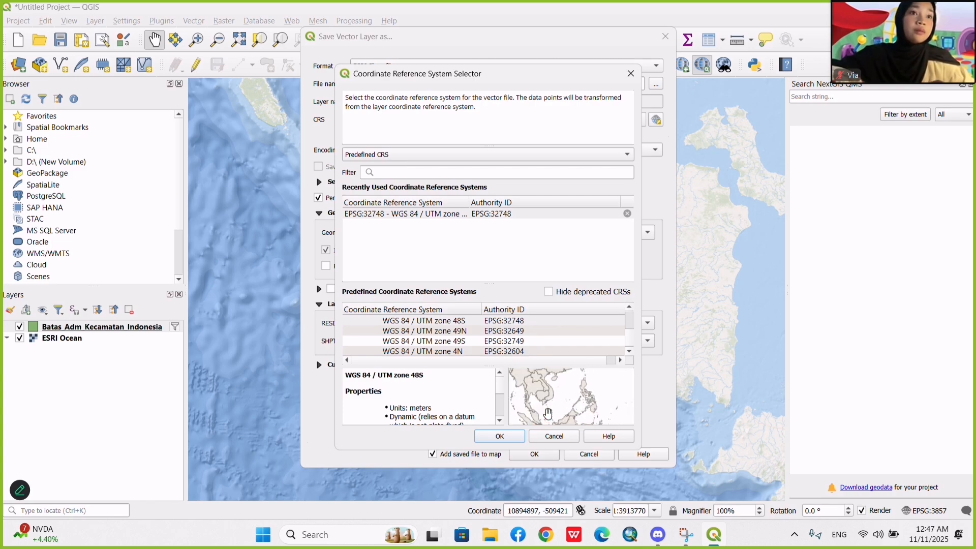
scroll(548, 413, "up", 4)
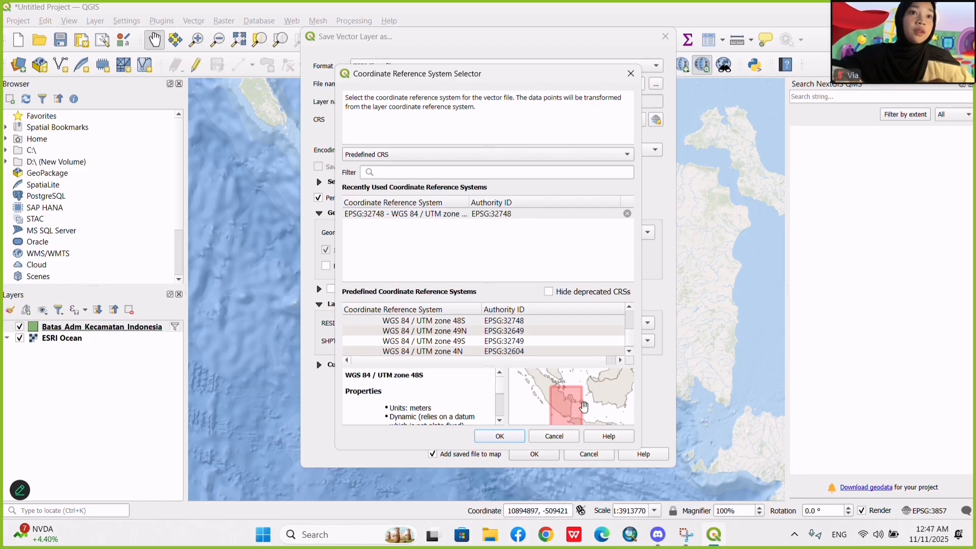
scroll(584, 406, "up", 3)
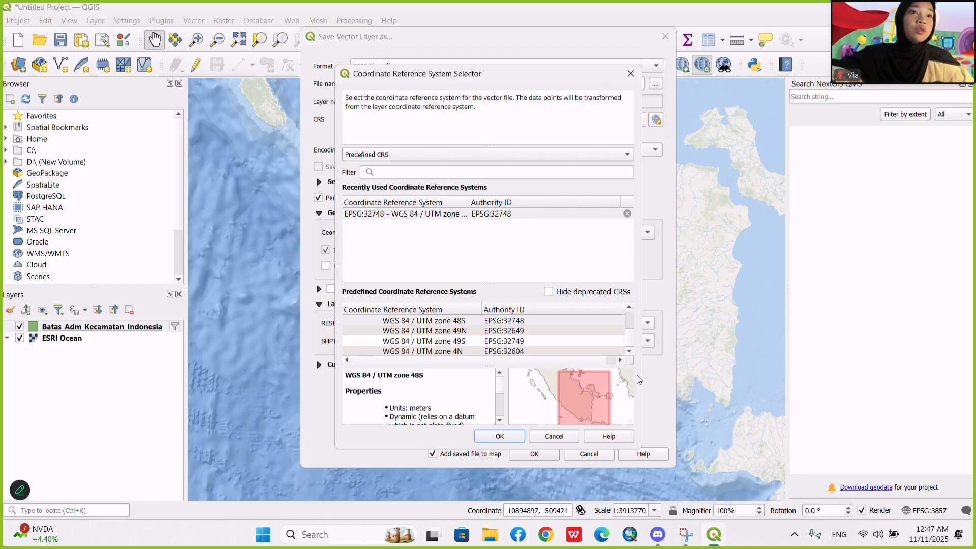
left_click(496, 439)
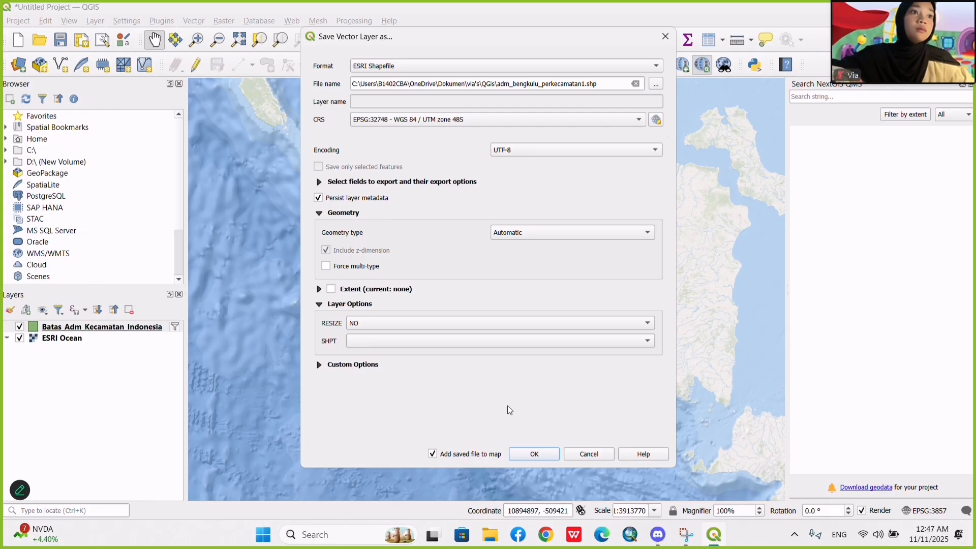
Run the shapefile export and hide the original Batas_Adm_Kecamatan_Indonesia layer.
left_click(534, 454)
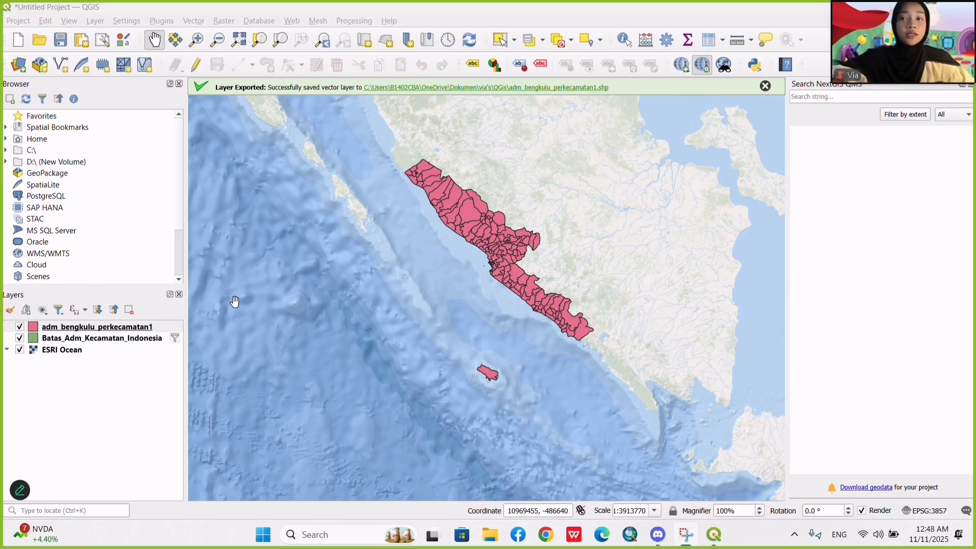
left_click(20, 339)
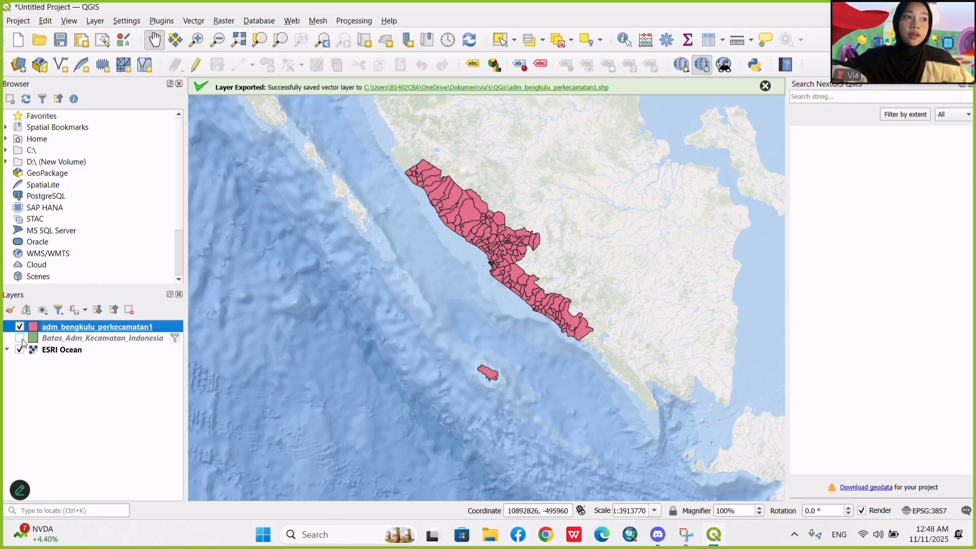
left_click(425, 17)
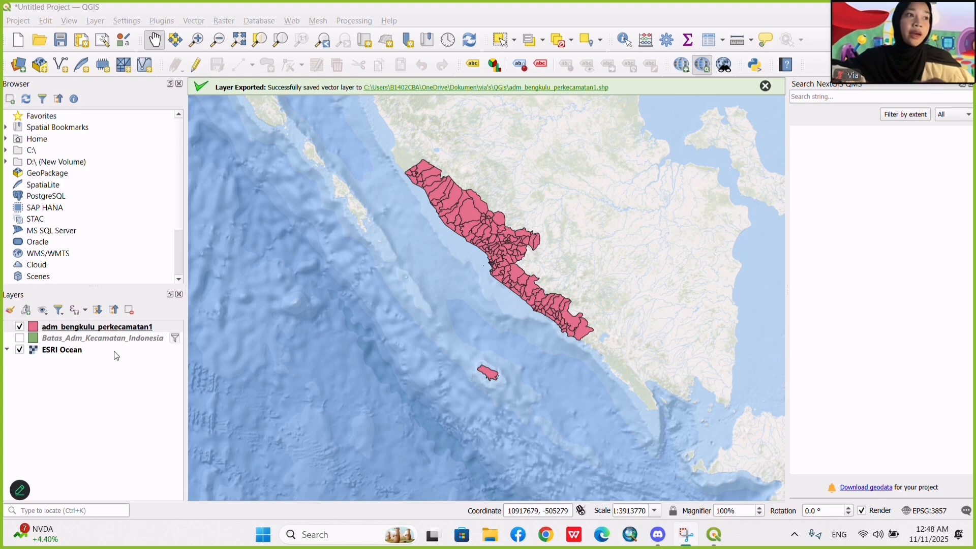
Start the Dissolve geoprocessing tool with adm_bengkulu_perkecamatan1 as the input layer.
left_click(193, 21)
mouse_move(231, 53)
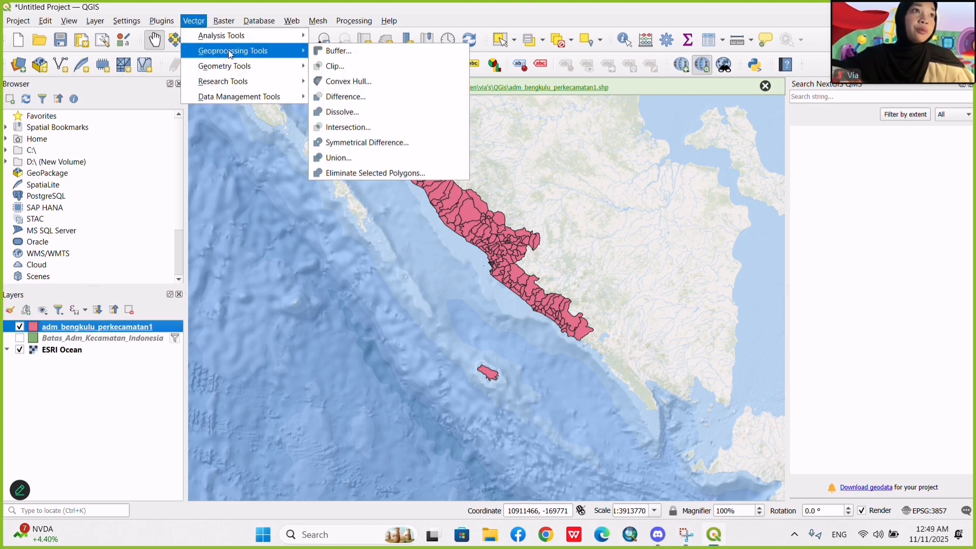
left_click(406, 112)
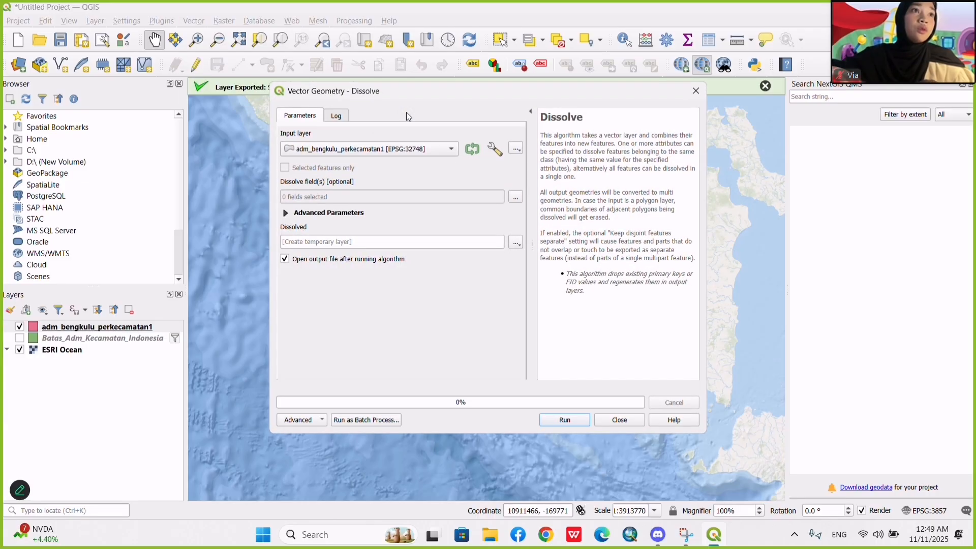
left_click(400, 149)
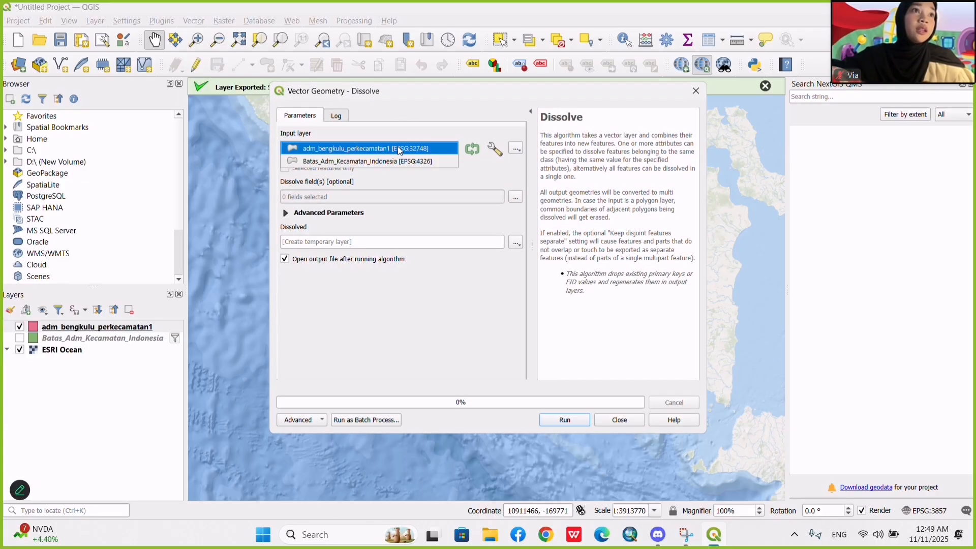
left_click(398, 148)
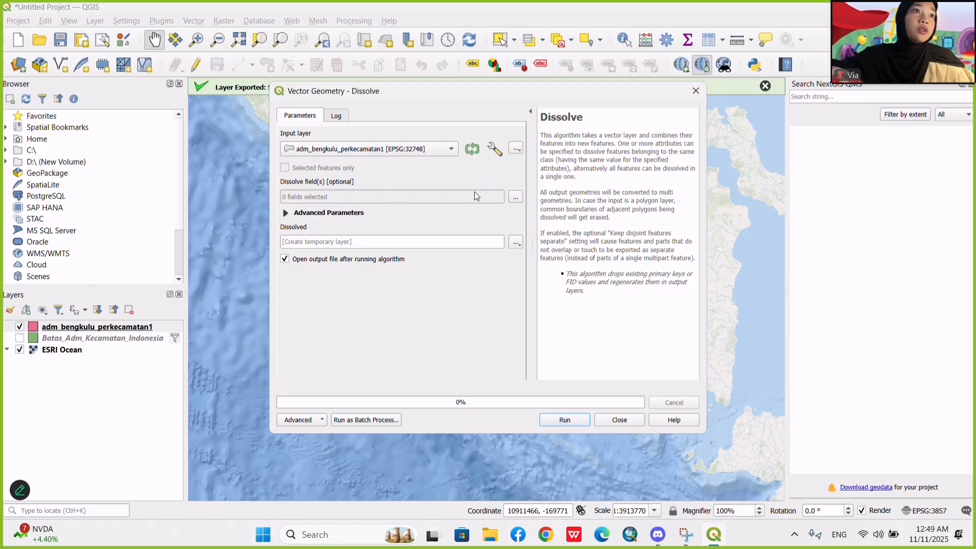
Set nama_kab as the only dissolve field.
left_click(517, 197)
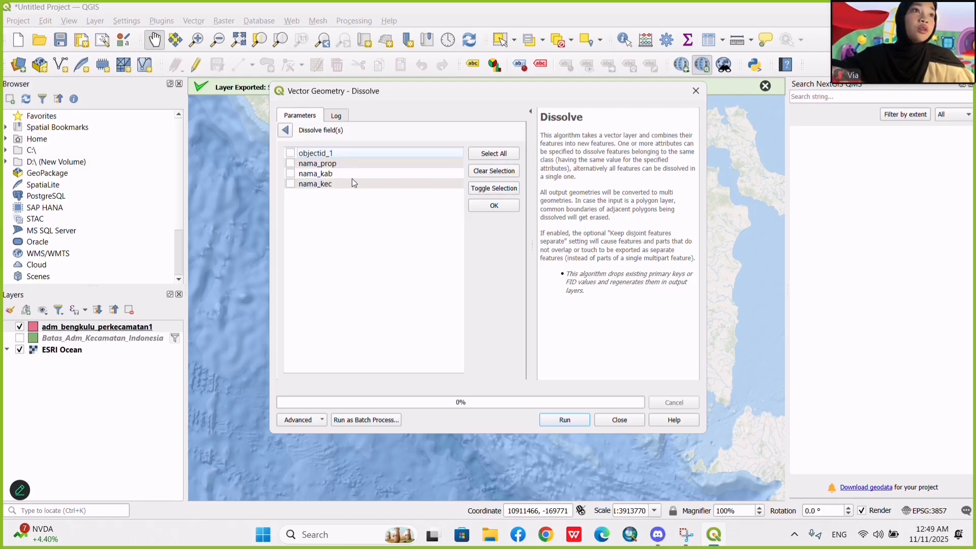
left_click(285, 130)
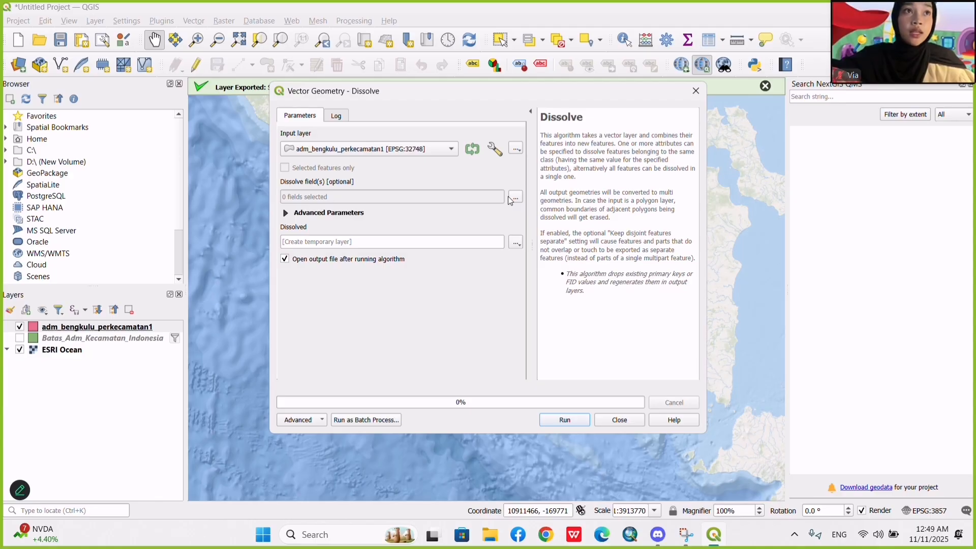
left_click(515, 198)
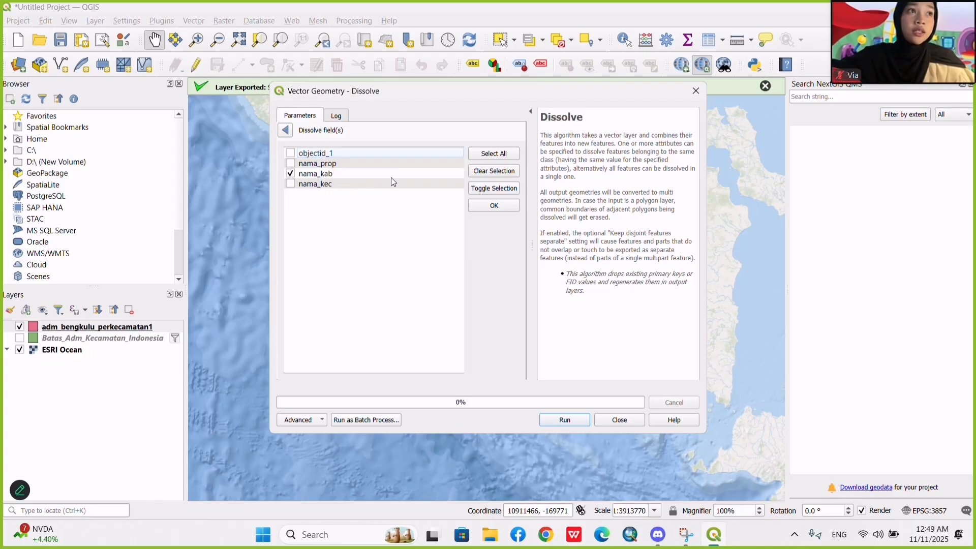
left_click(481, 209)
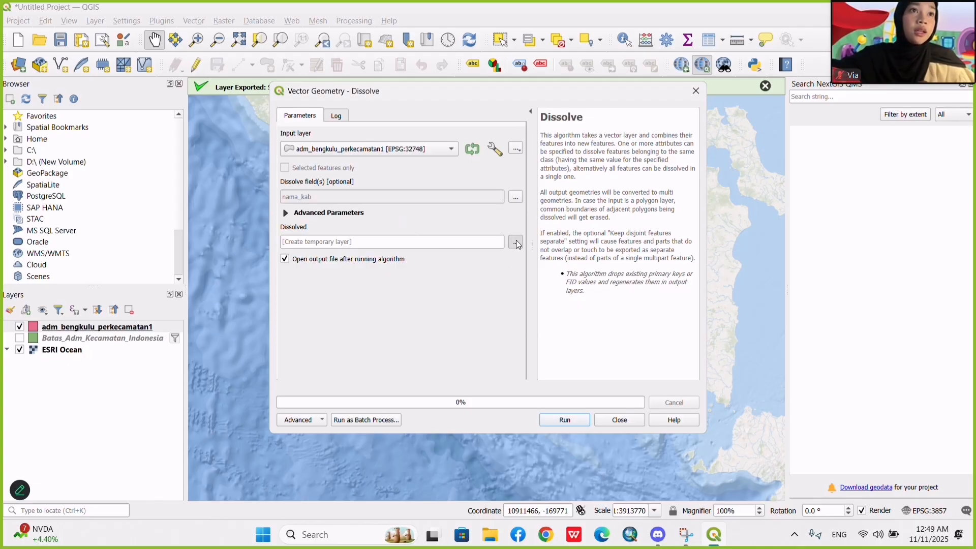
Set the dissolved output to the shapefile adm_bengkulu_perkabupatenkota1 in the QGis folder and run the Dissolve.
left_click(517, 243)
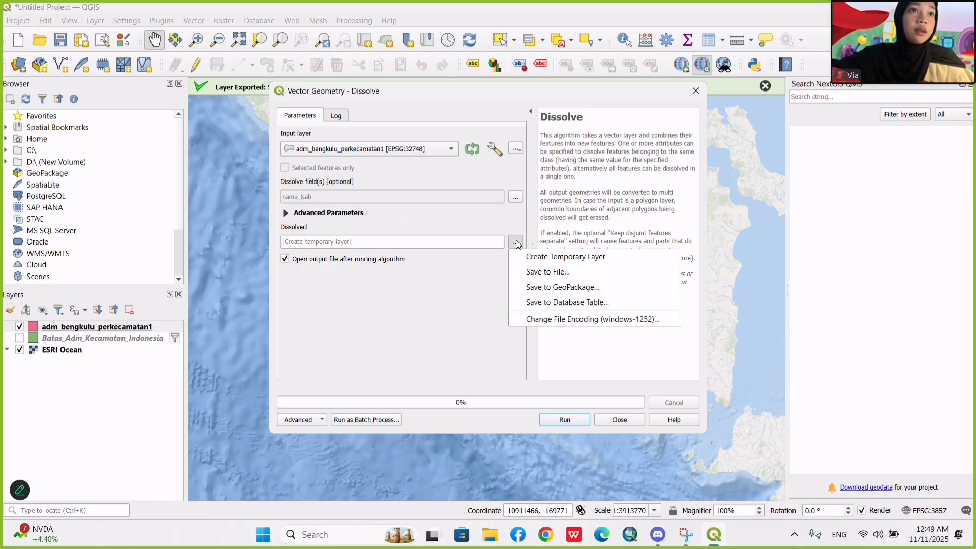
left_click(564, 272)
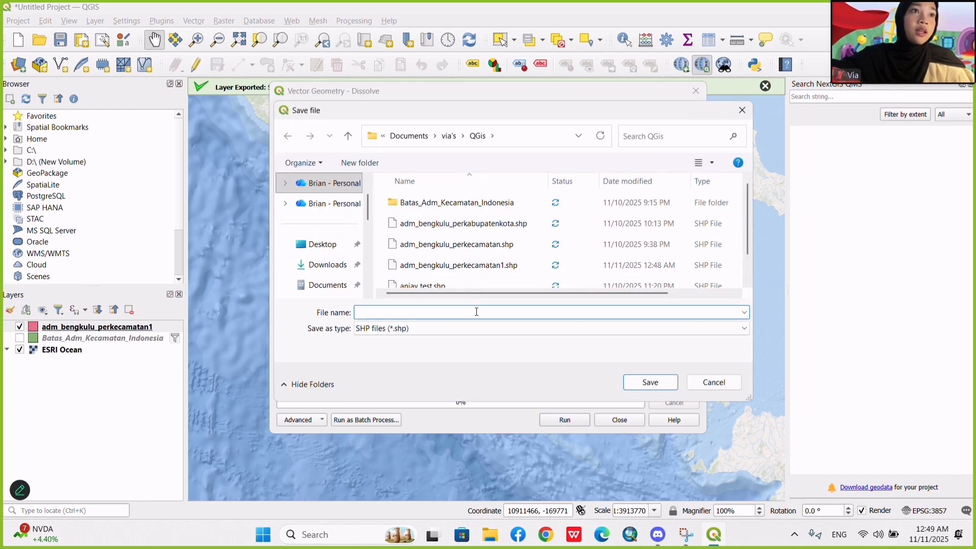
type("adm")
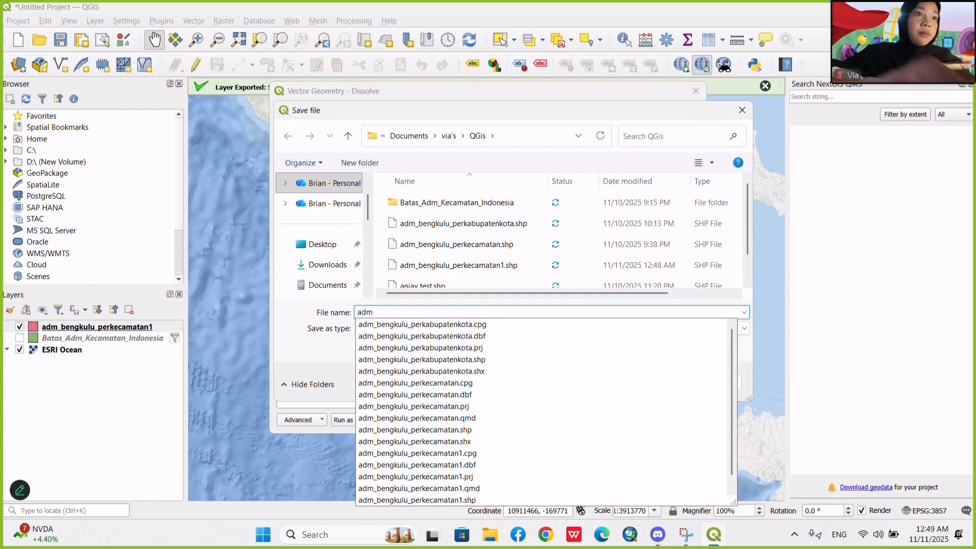
type("_ben")
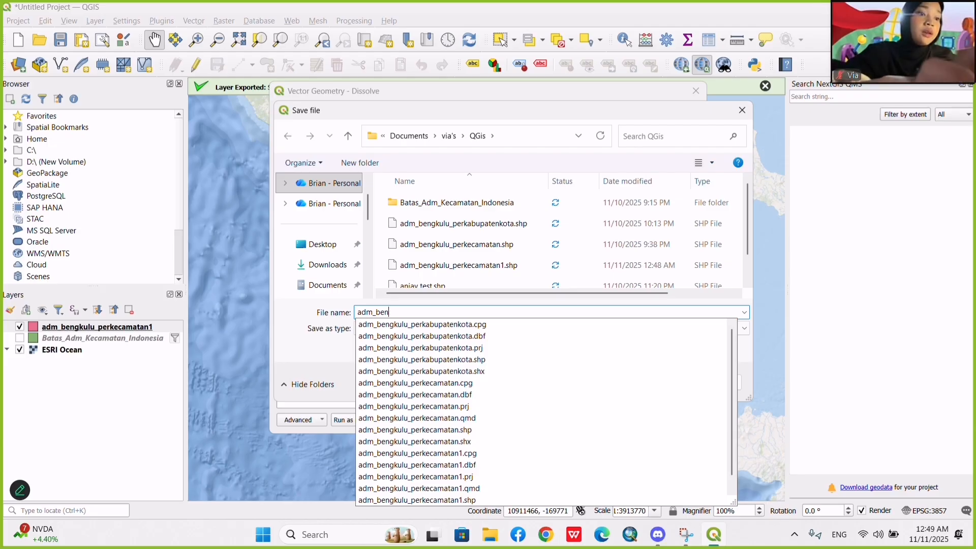
type("gkulu")
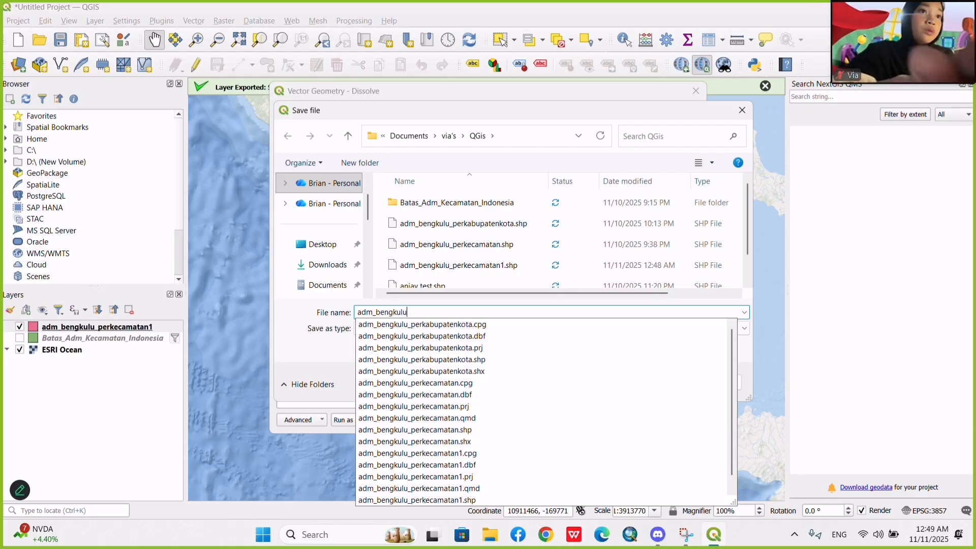
type("_")
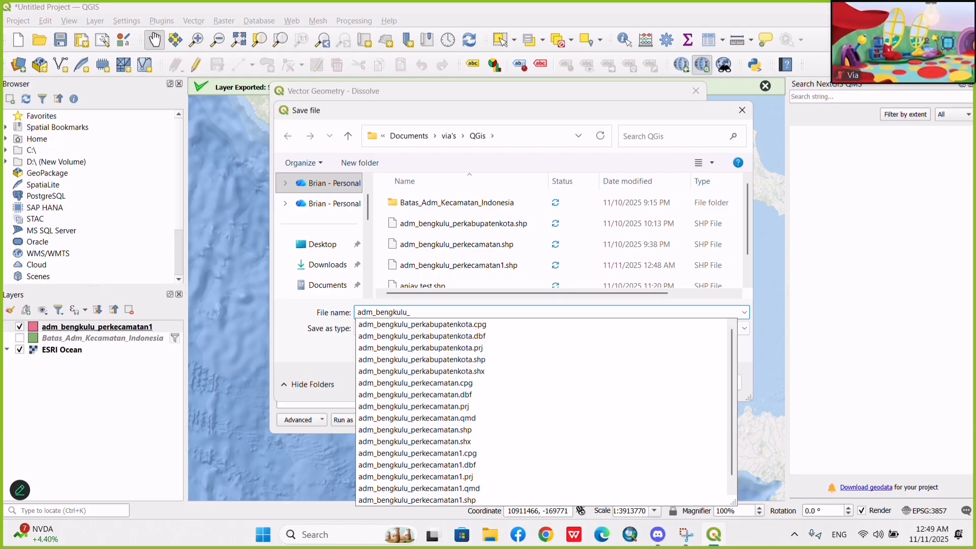
type("perka")
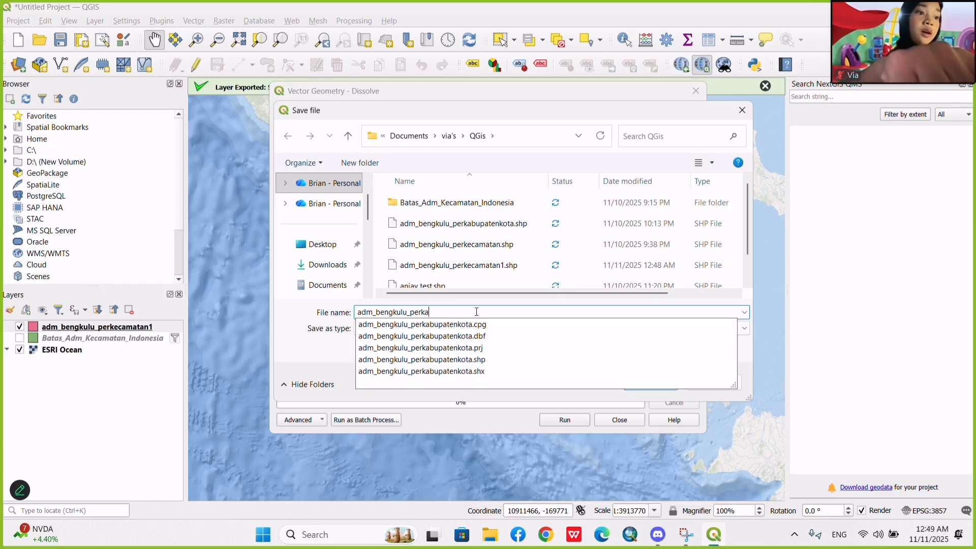
type("bupaten")
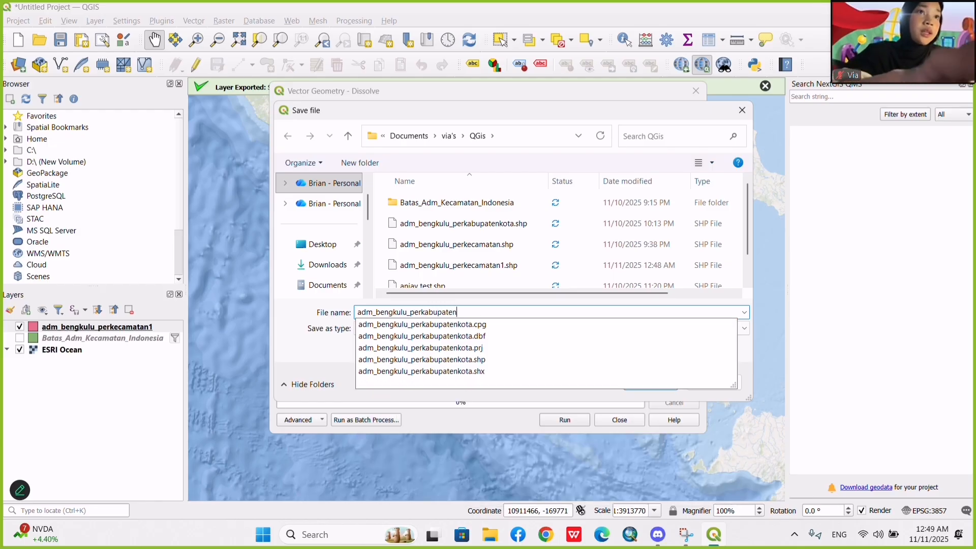
type("kota1")
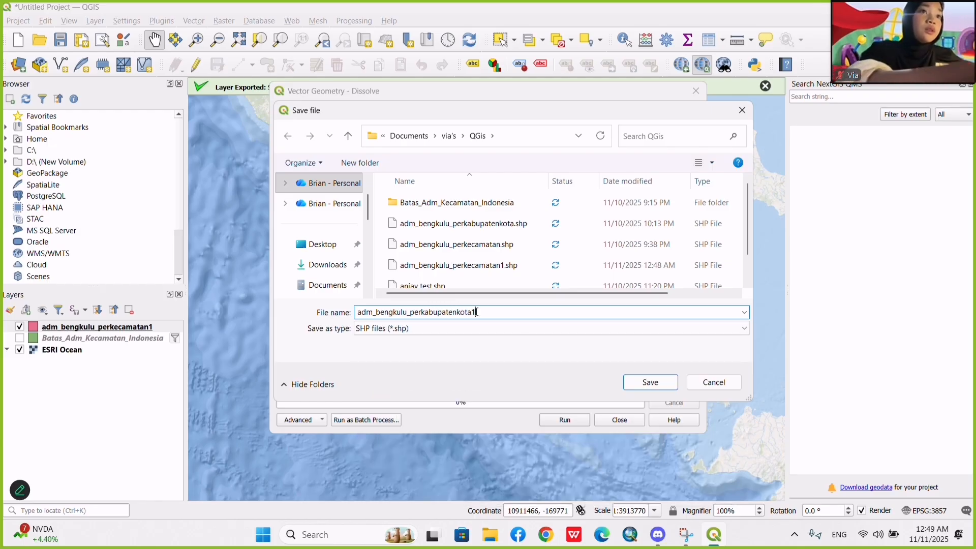
left_click(650, 386)
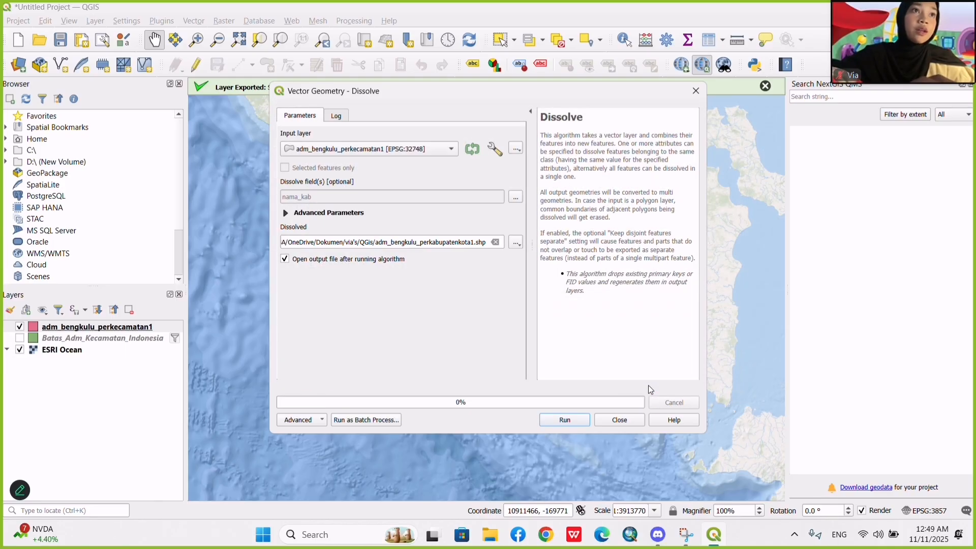
left_click(578, 425)
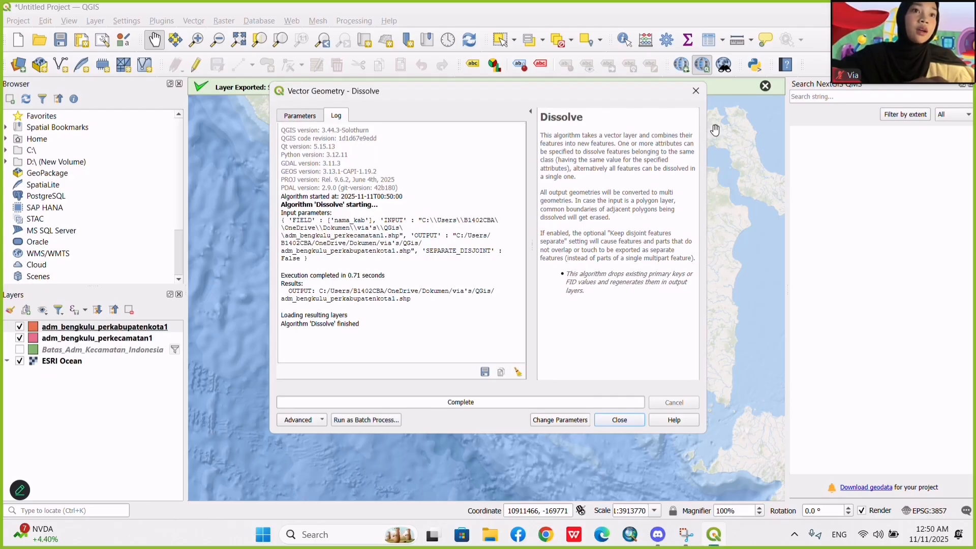
left_click(701, 91)
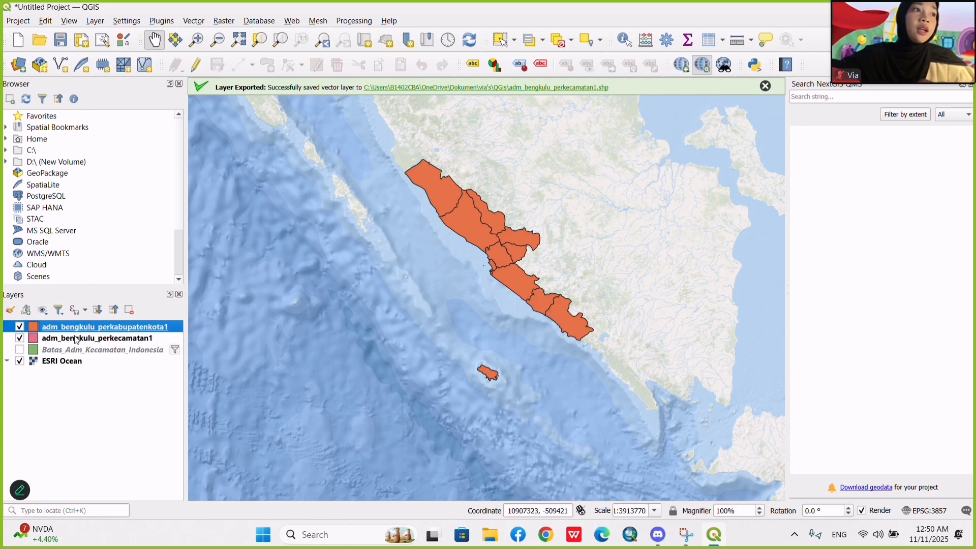
Compare the two Bengkulu layers on the map by moving adm_bengkulu_perkabupatenkota1 below adm_bengkulu_perkecamatan1 and back on top.
left_click_drag(70, 327, 70, 341)
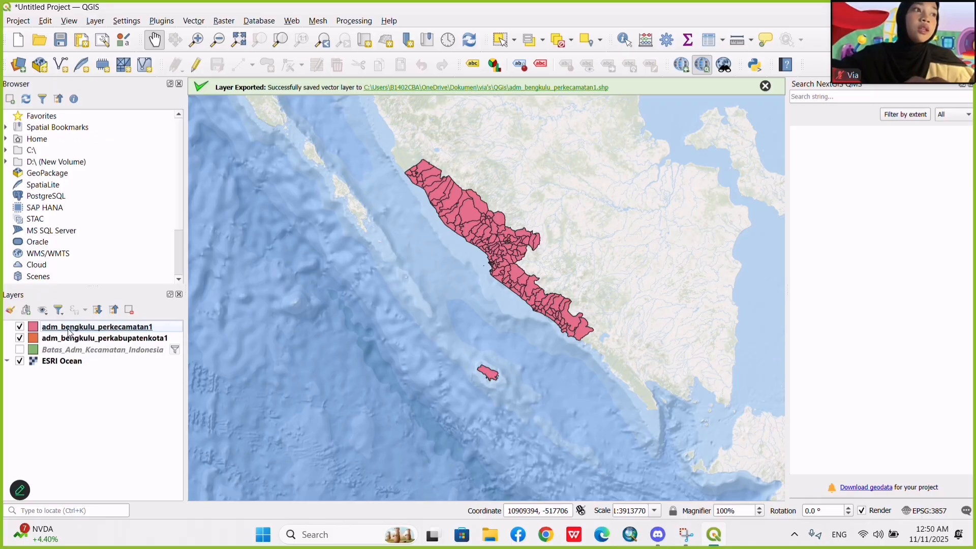
left_click(83, 329)
left_click_drag(83, 331, 80, 343)
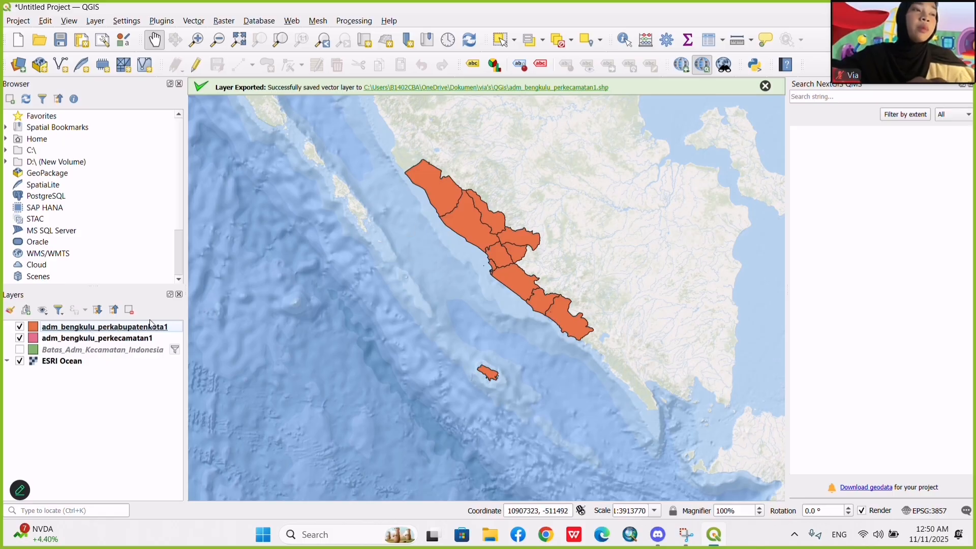
left_click_drag(574, 208, 564, 215)
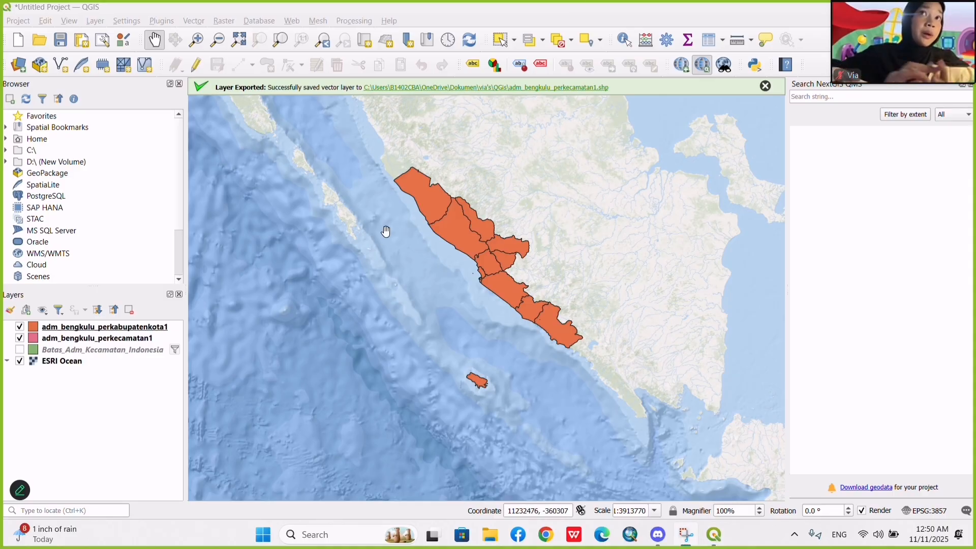
Open the attribute table of adm_bengkulu_perkabupatenkota1 and turn on editing for the layer.
left_click(148, 327)
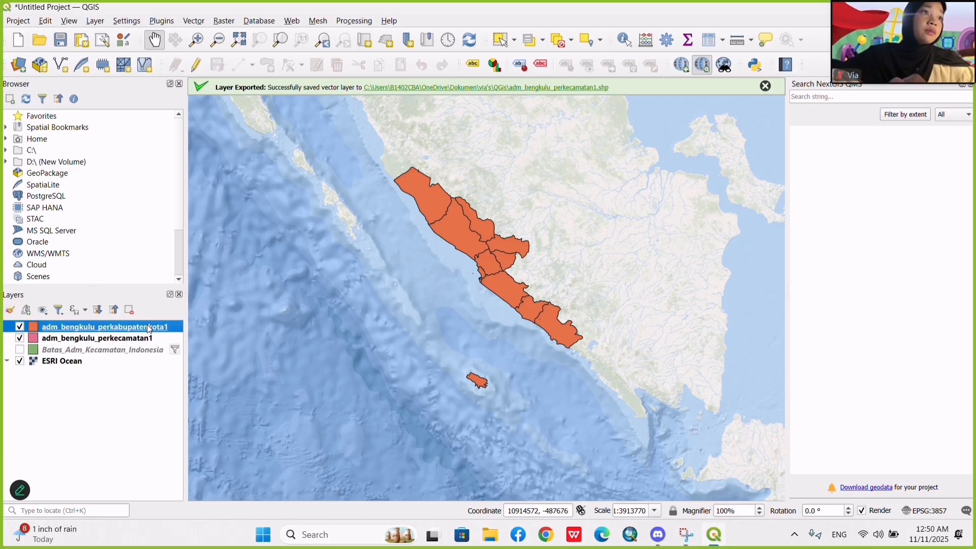
right_click(145, 328)
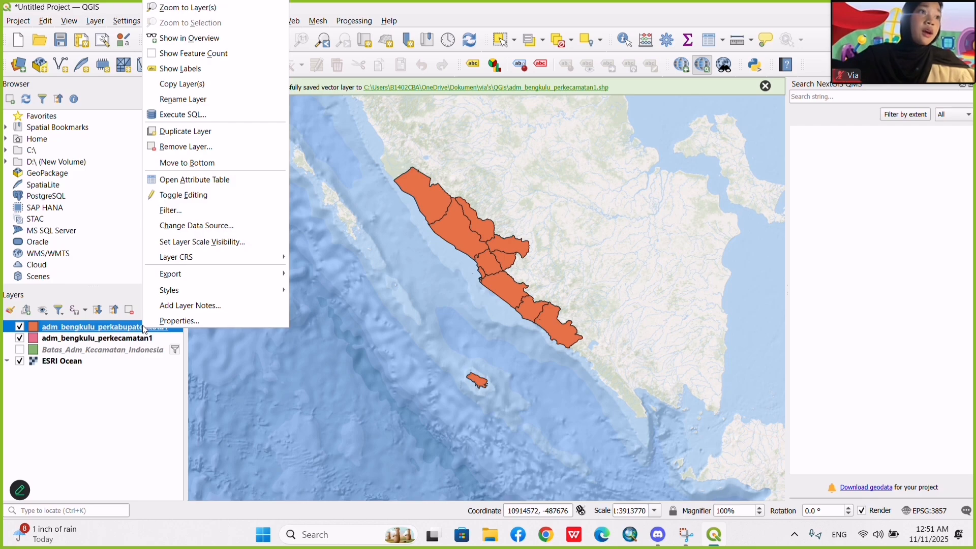
left_click(219, 180)
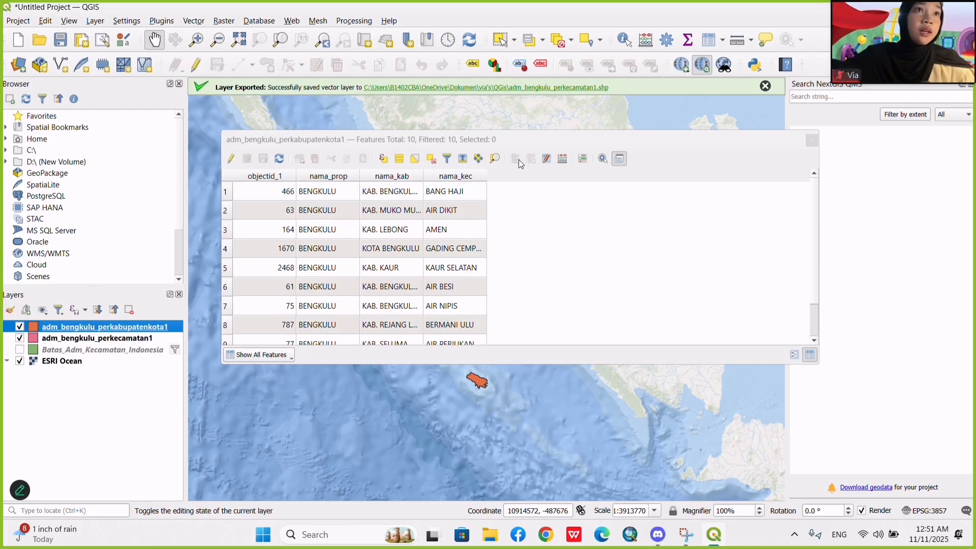
left_click(231, 159)
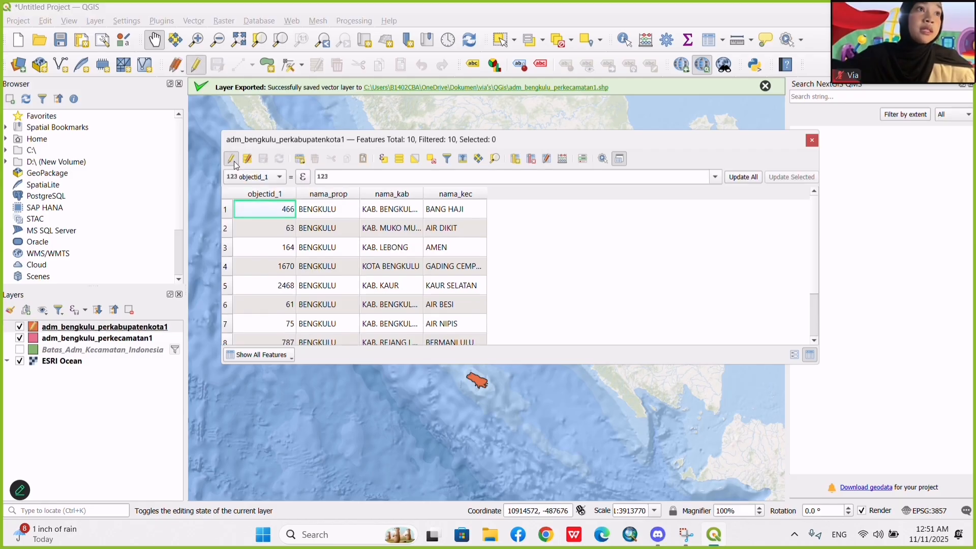
Add a new field named kepadatan to the table, of type Integer (32 bit) with length 10.
left_click(520, 160)
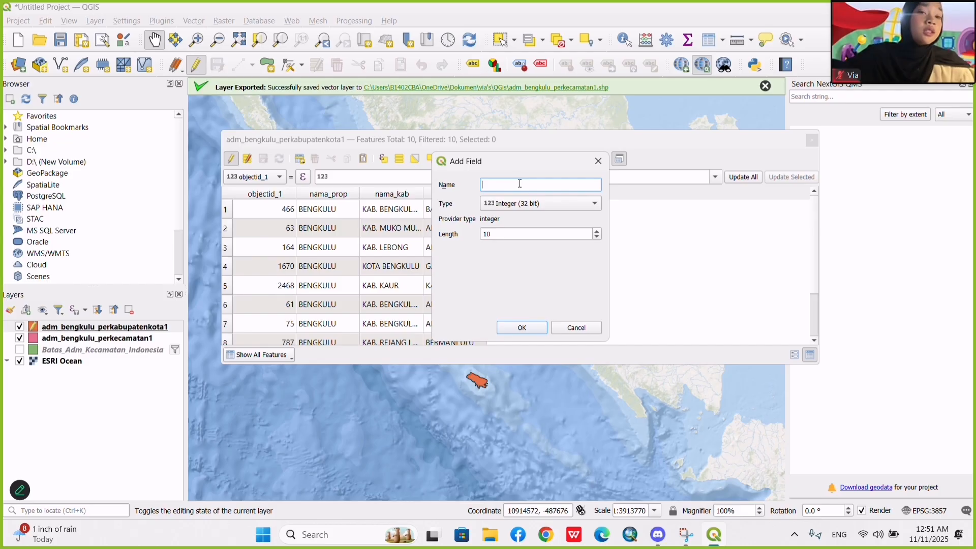
type("kepda")
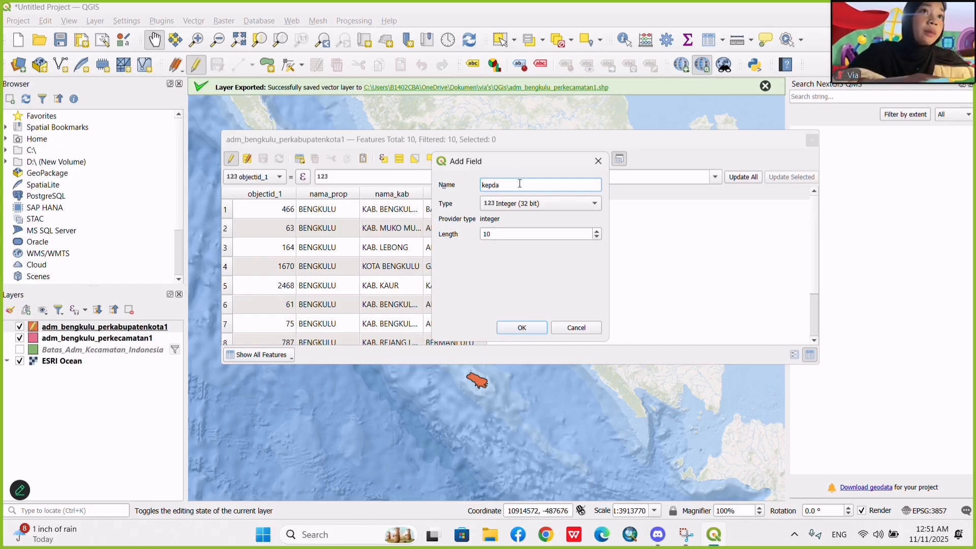
key("BackSpace")
key("BackSpace")
type("a")
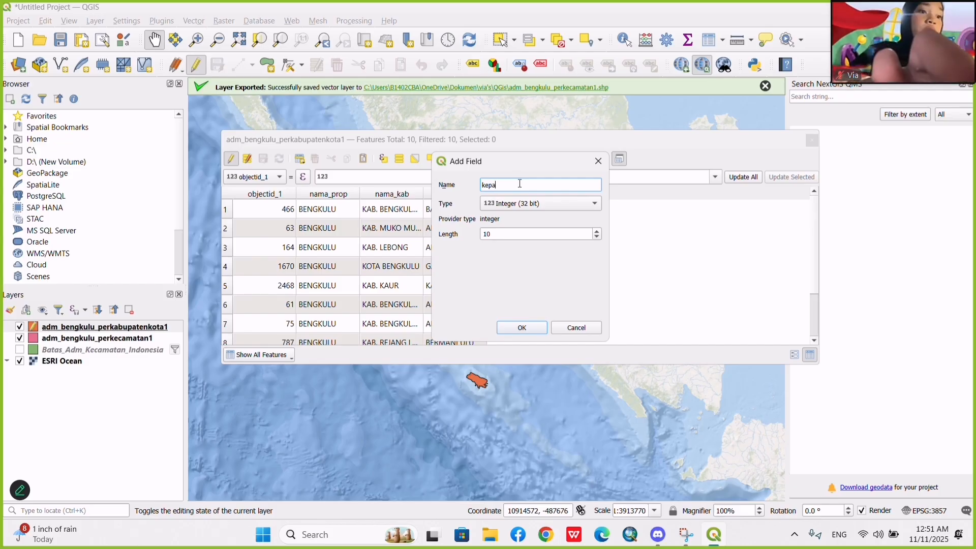
type("datan")
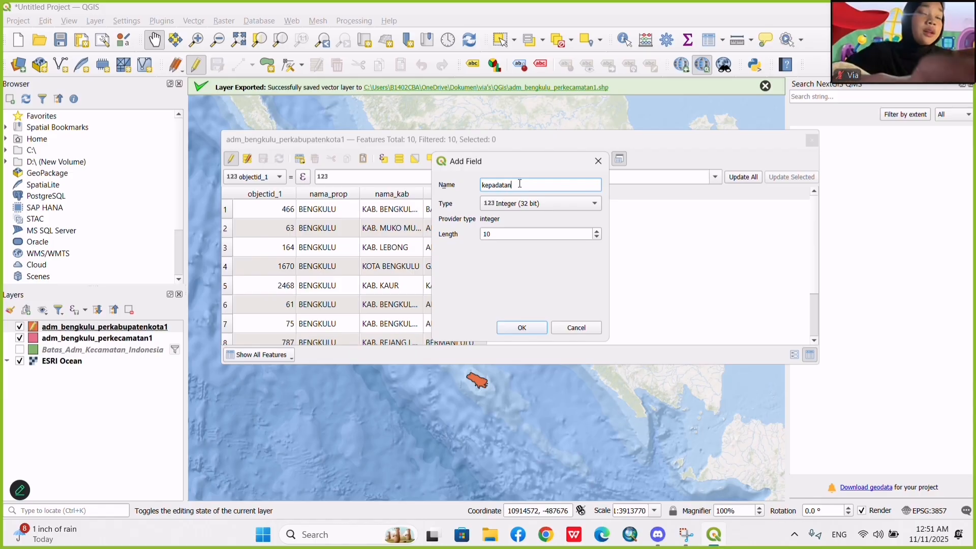
left_click(540, 203)
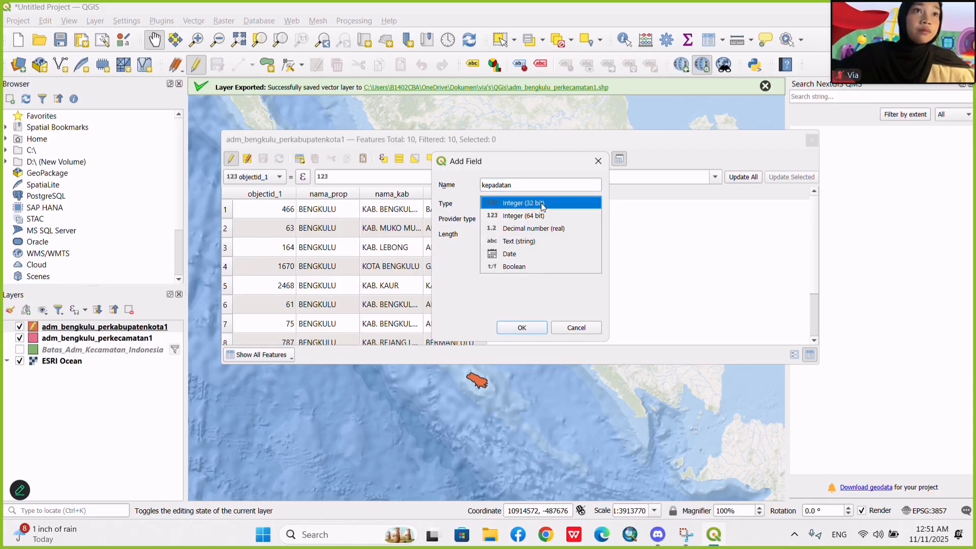
left_click(541, 202)
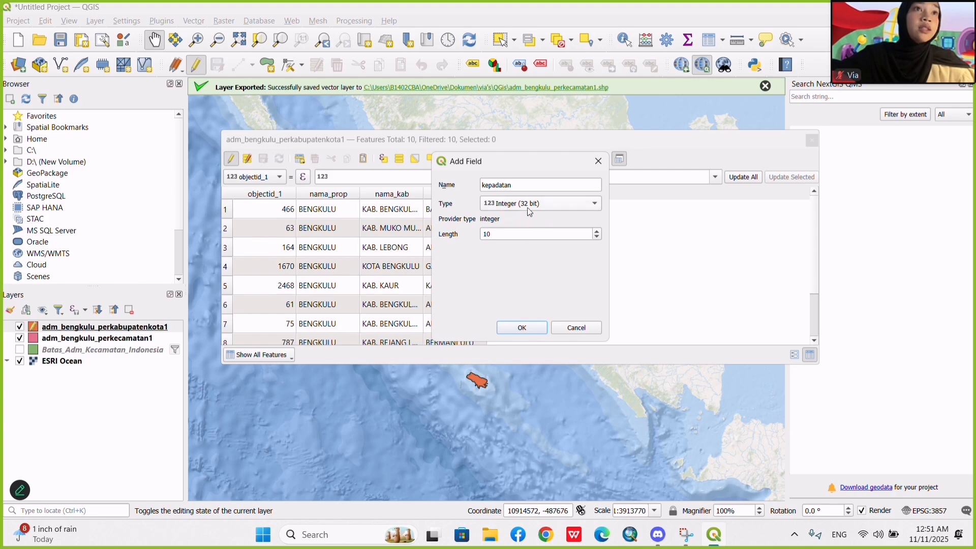
left_click(537, 329)
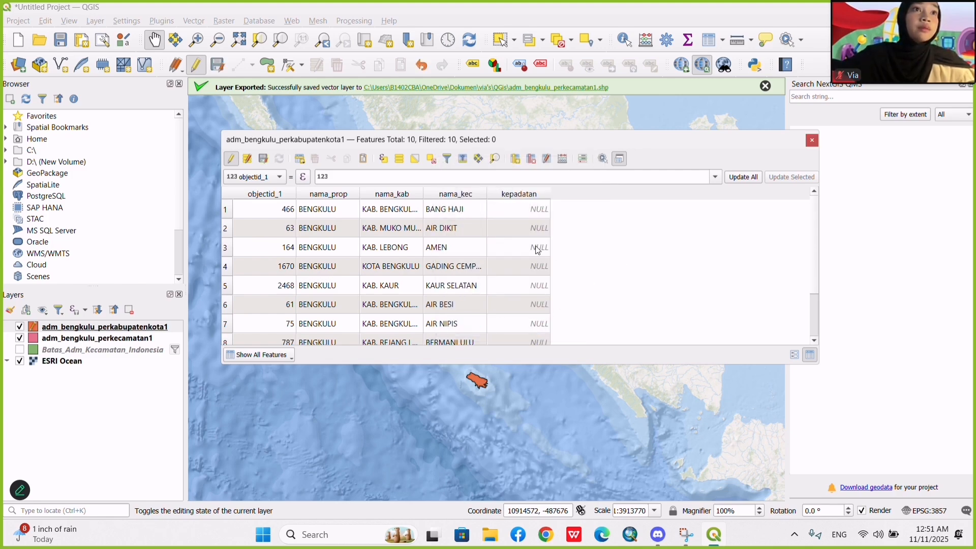
scroll(537, 248, "down", 1)
scroll(535, 245, "up", 1)
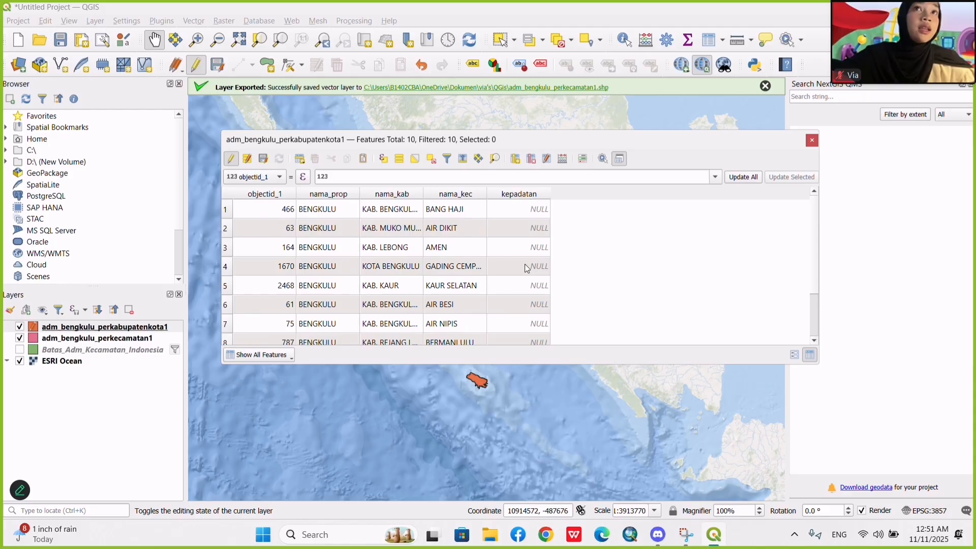
scroll(530, 248, "down", 1)
scroll(529, 248, "up", 1)
scroll(529, 248, "down", 1)
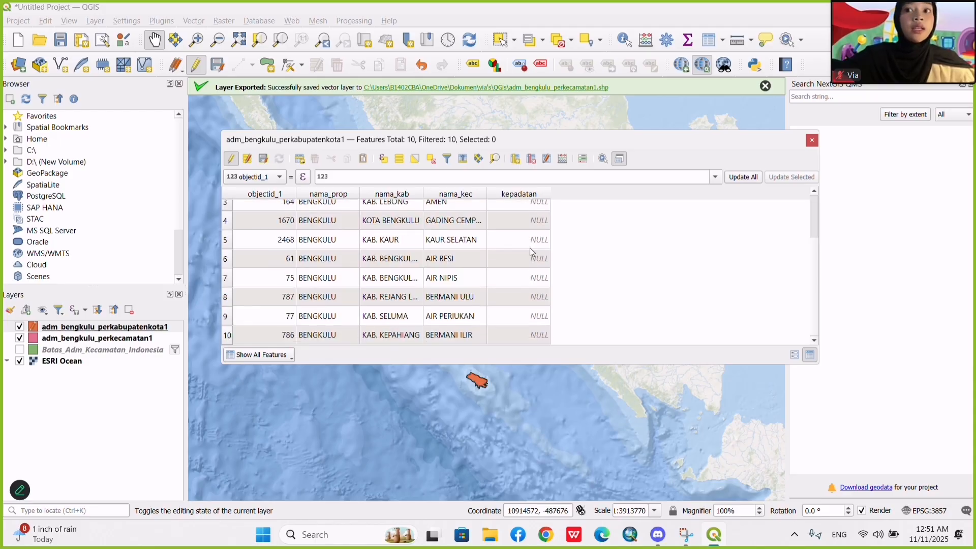
scroll(530, 249, "up", 1)
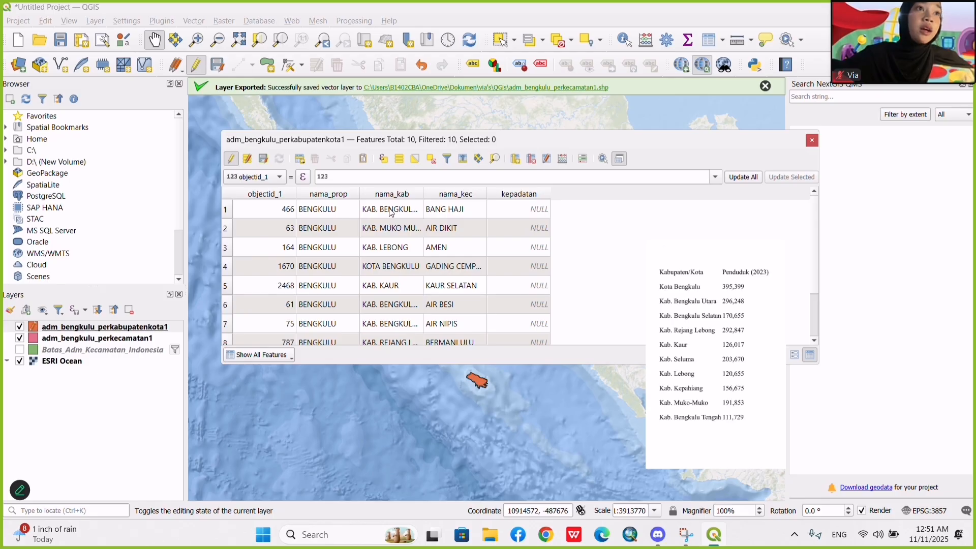
double_click(527, 210)
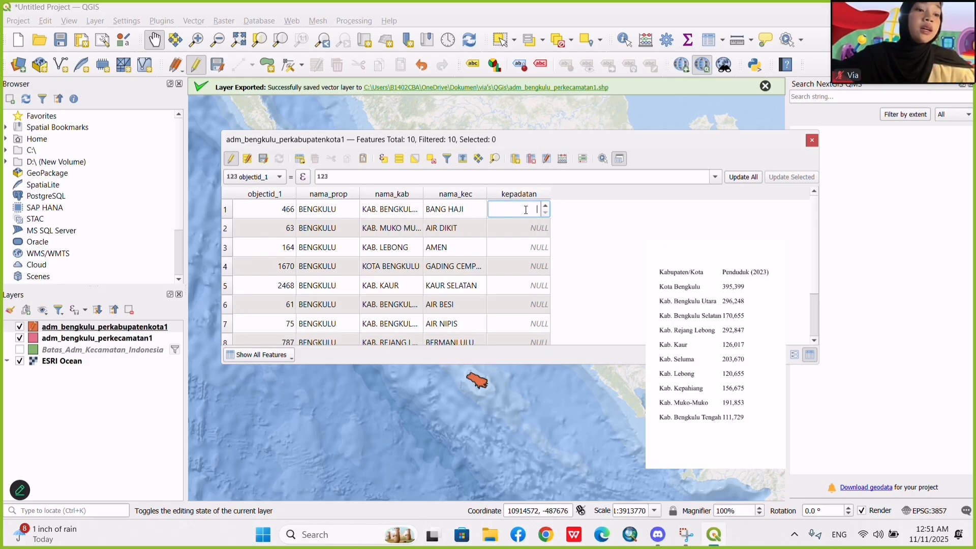
type("1")
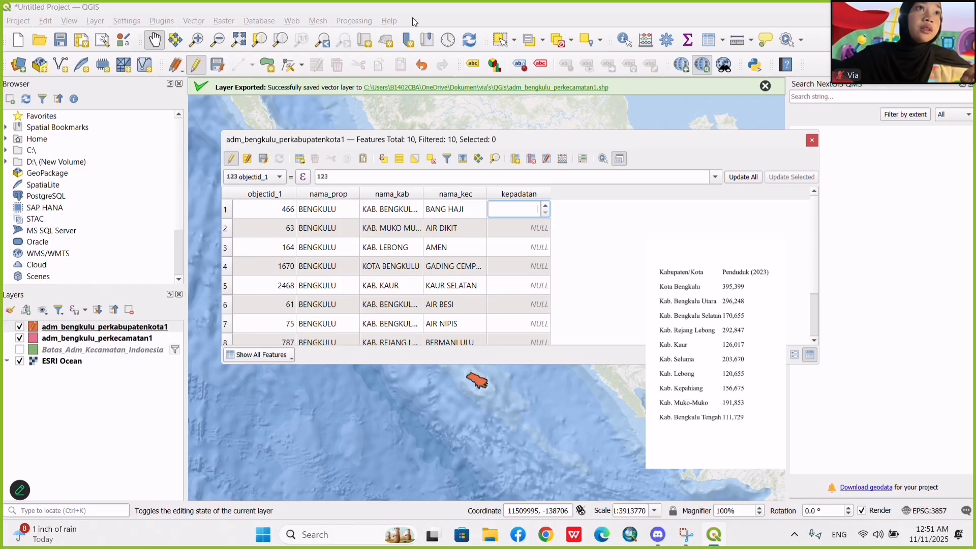
left_click(413, 19)
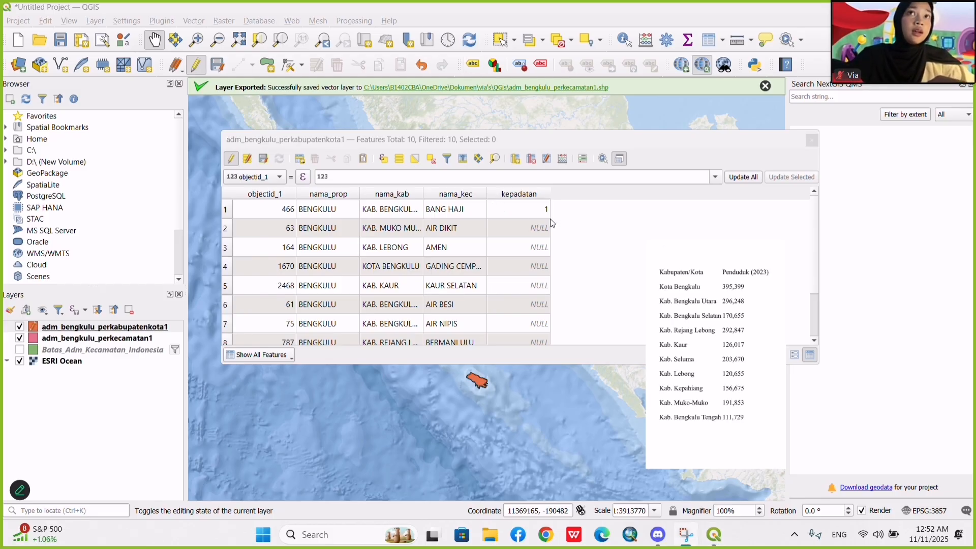
Enter 111.729 as the kepadatan value of the first row, the one with nama_kec BANG HAJI.
left_click(537, 212)
double_click(535, 211)
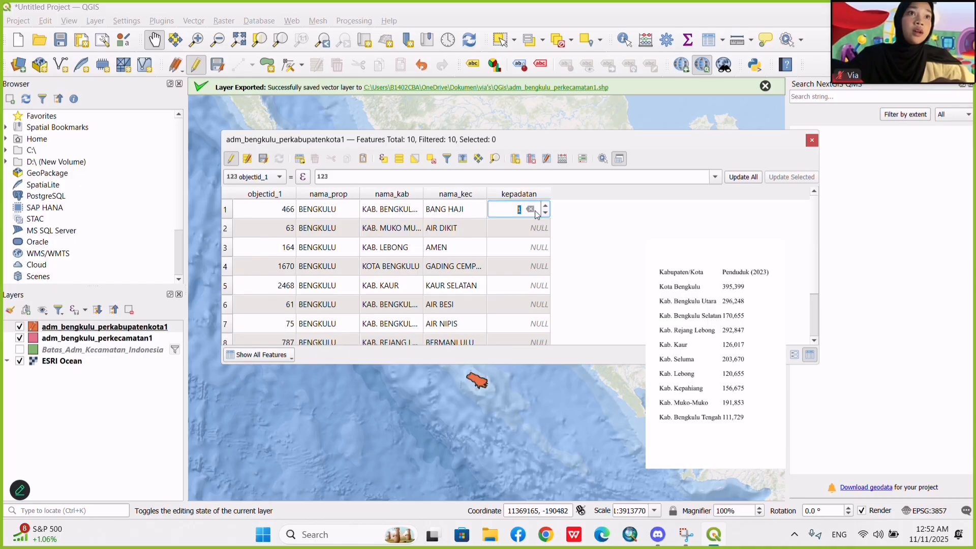
left_click(530, 211)
type("11")
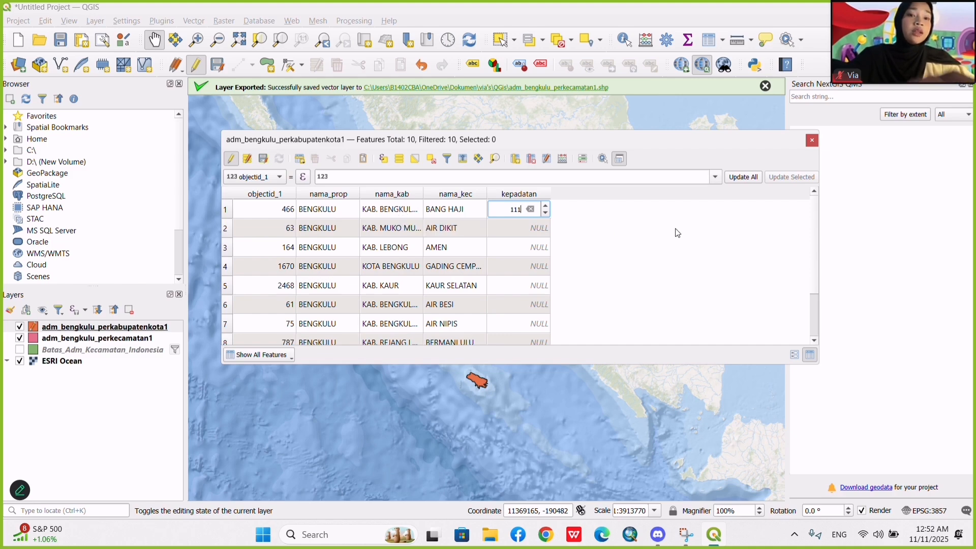
type(".")
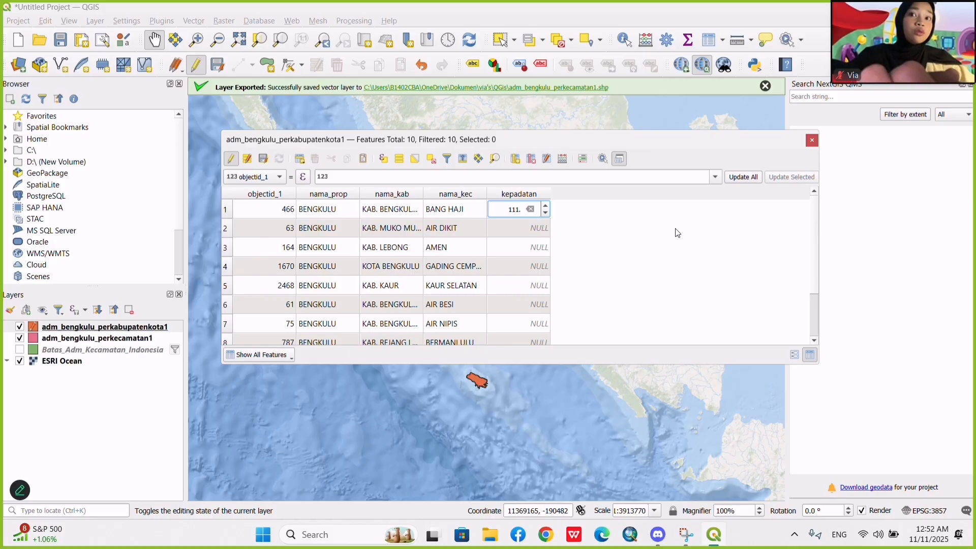
type("7")
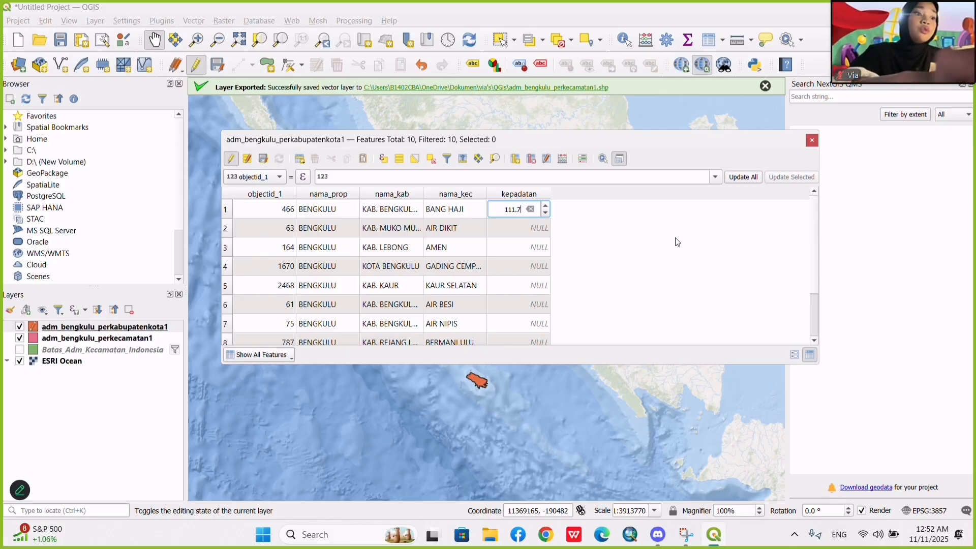
type("29")
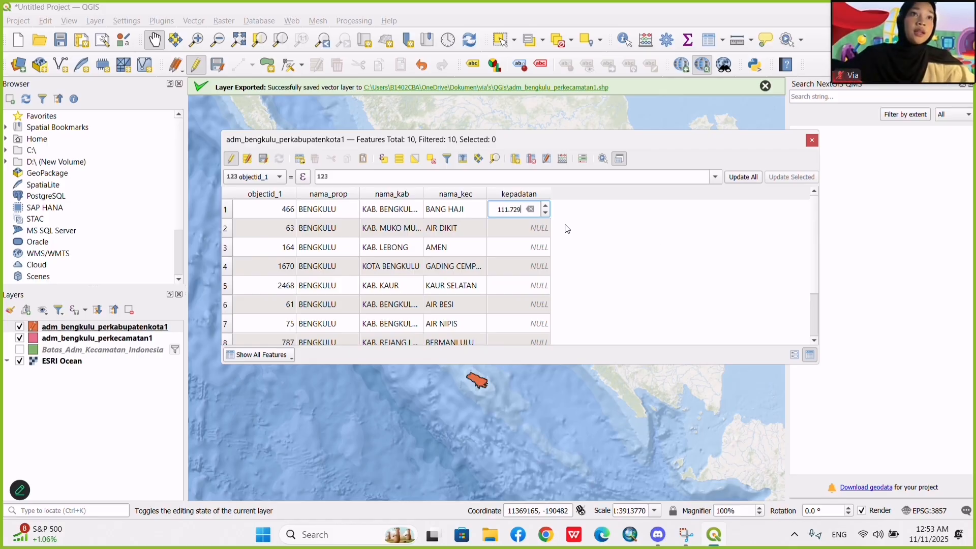
Fill in kepadatan for rows 2 to 10 with 192, 121, 395, 126, 296, 171, 293, 204 and 157.
double_click(535, 227)
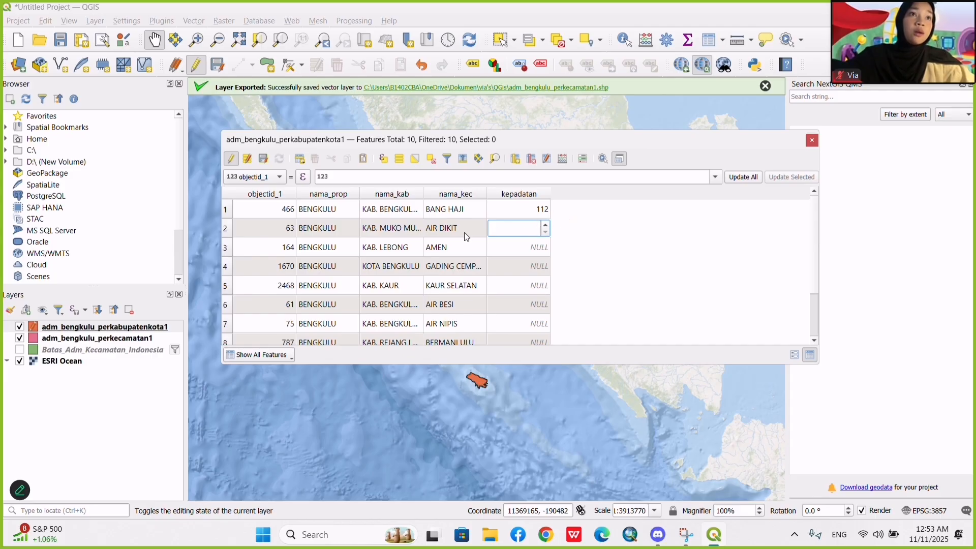
scroll(403, 322, "down", 1)
scroll(402, 322, "up", 1)
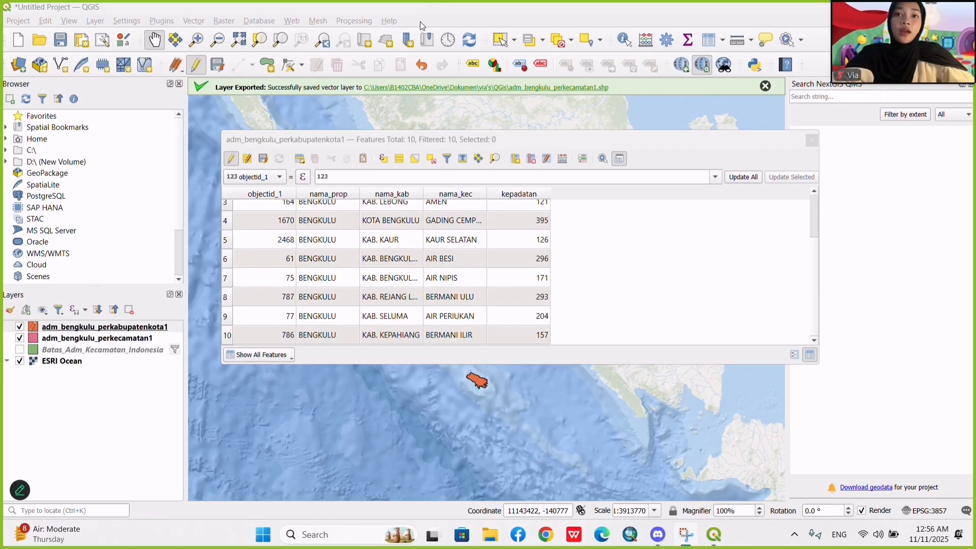
scroll(550, 255, "up", 1)
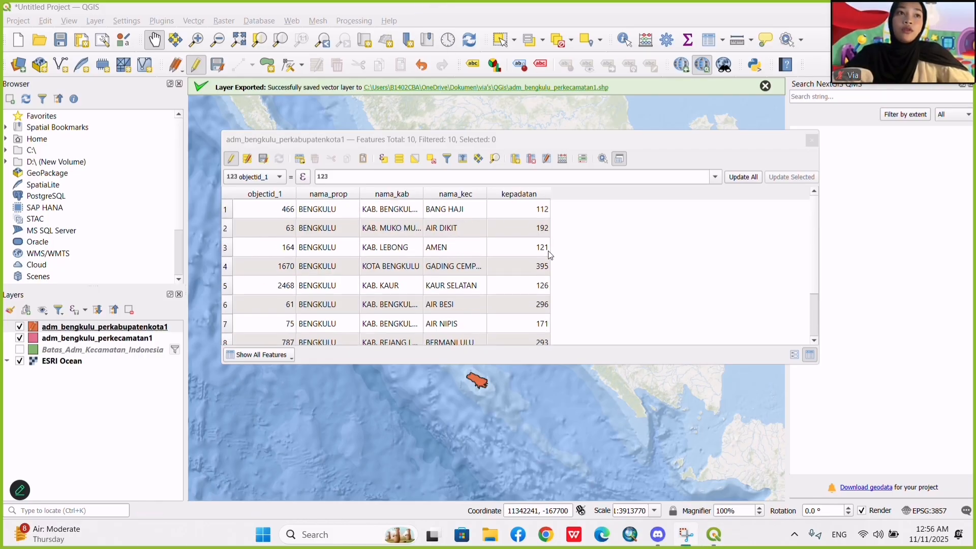
Save the attribute edits of adm_bengkulu_perkabupatenkota1, then end the editing session and close its table.
scroll(548, 257, "down", 1)
scroll(546, 257, "up", 2)
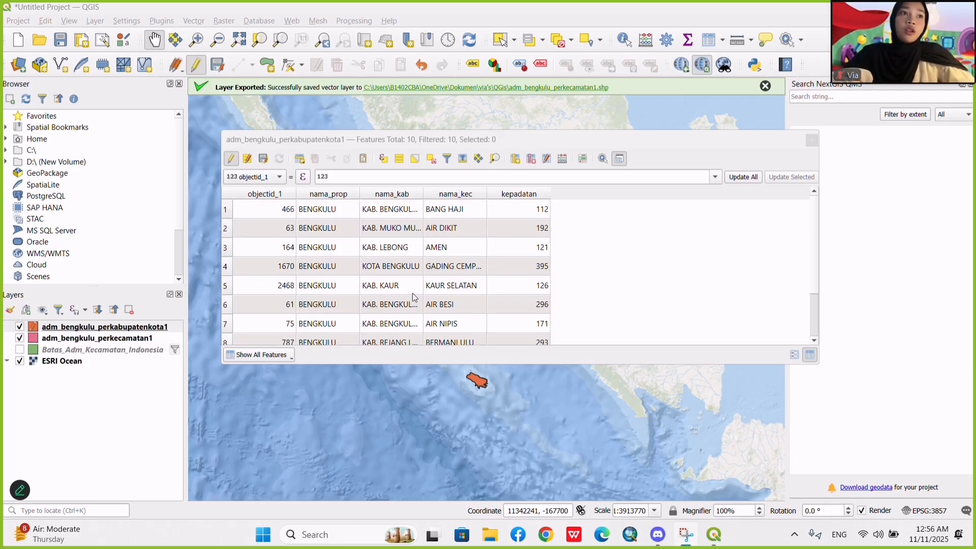
scroll(506, 300, "down", 1)
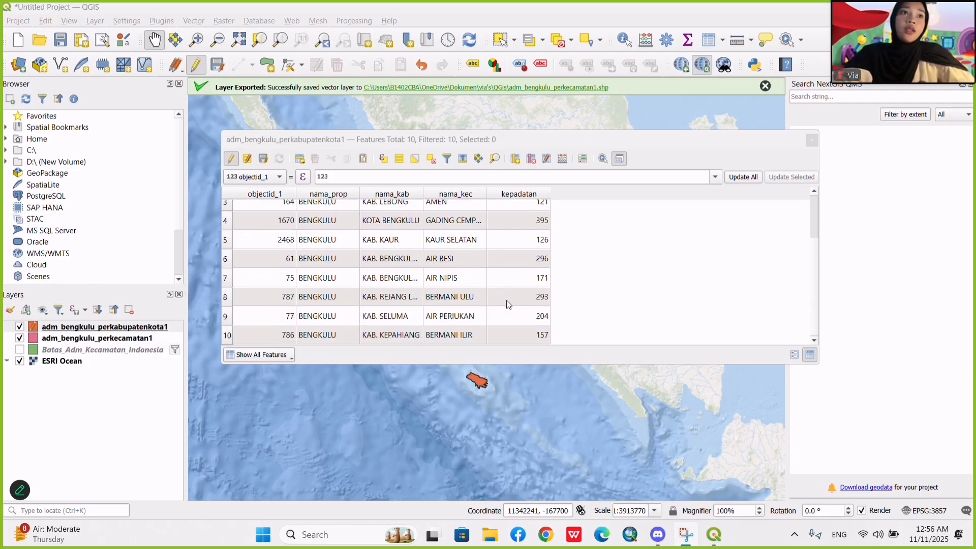
left_click(266, 161)
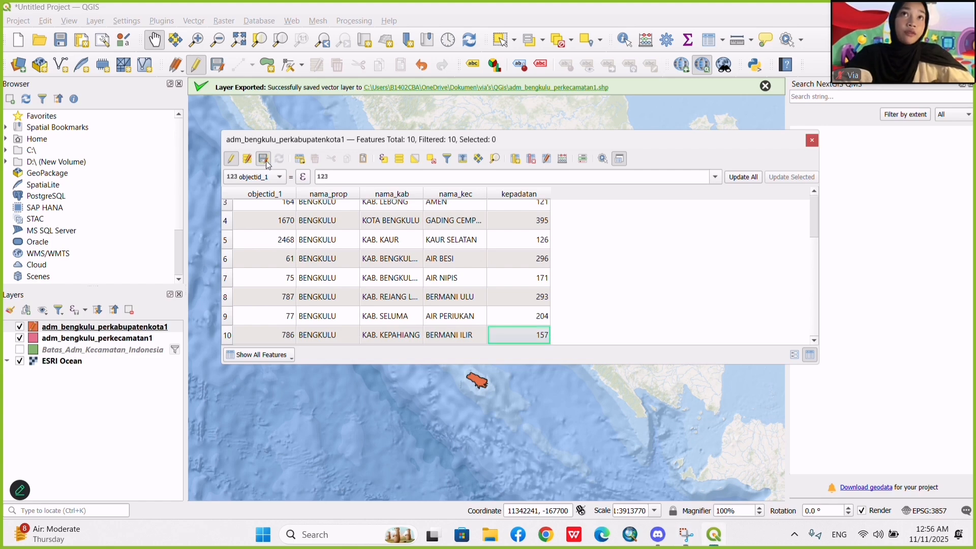
left_click(232, 160)
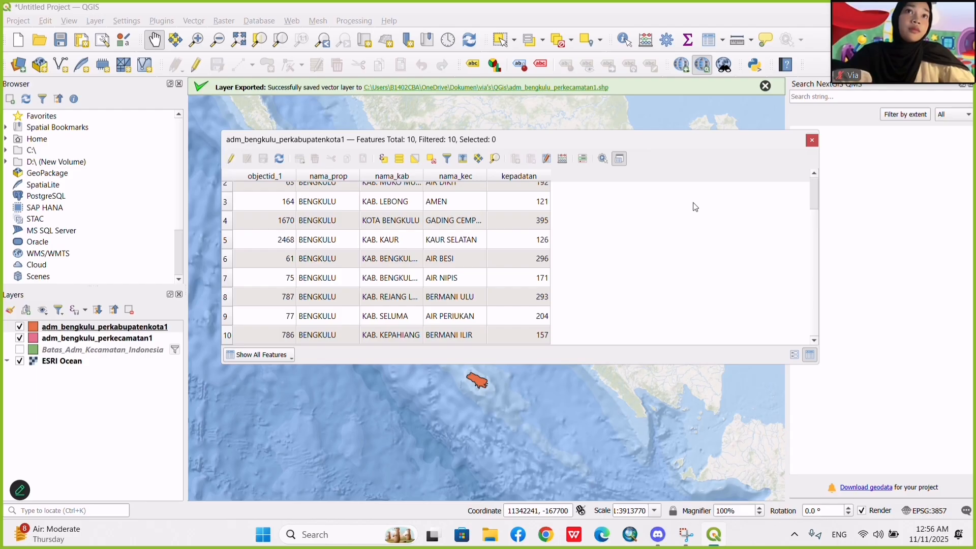
left_click(812, 141)
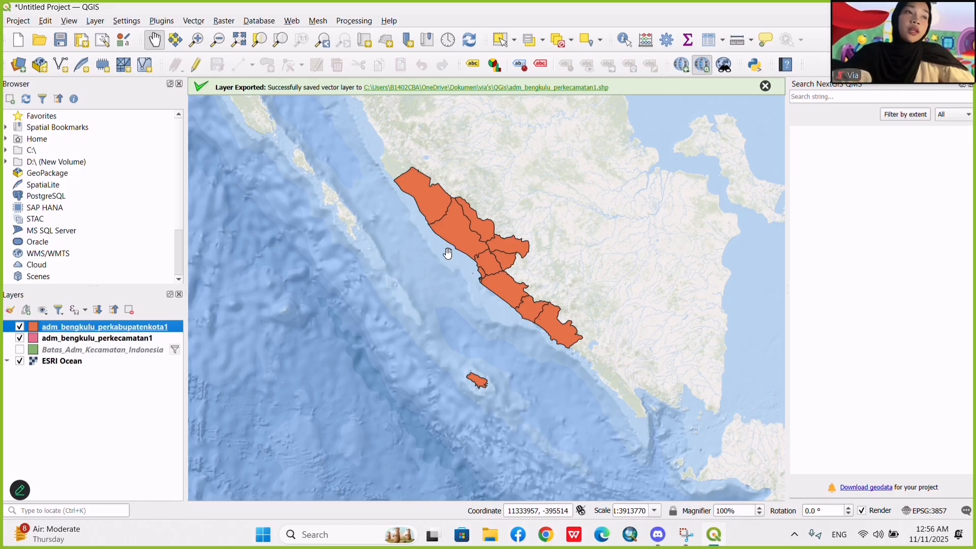
Change the symbology of adm_bengkulu_perkabupatenkota1 to Graduated with kepadatan as the value field.
right_click(141, 331)
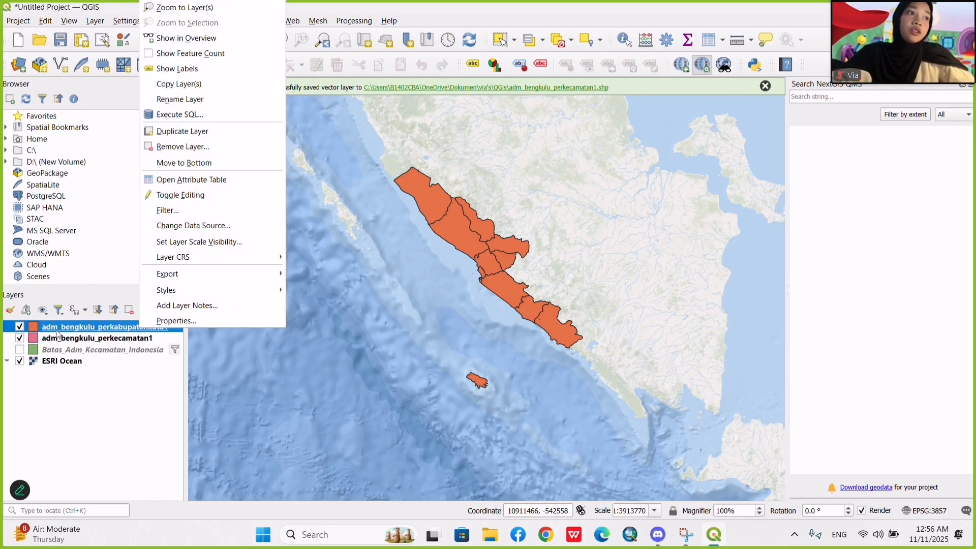
left_click(89, 333)
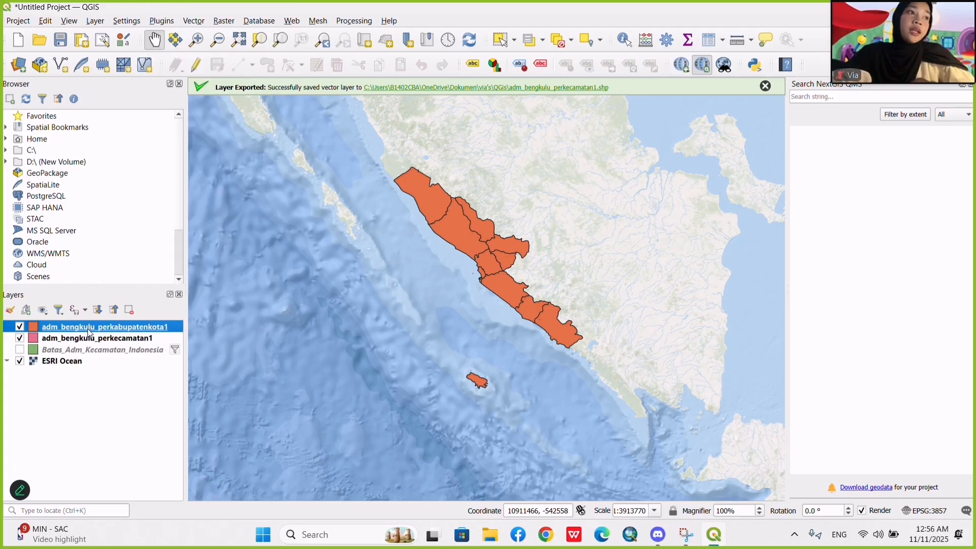
right_click(81, 327)
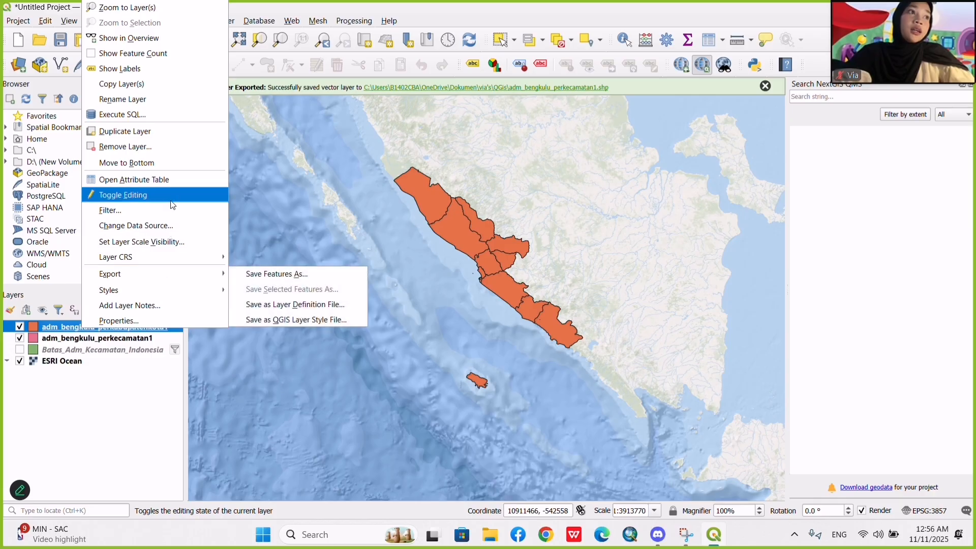
left_click(160, 321)
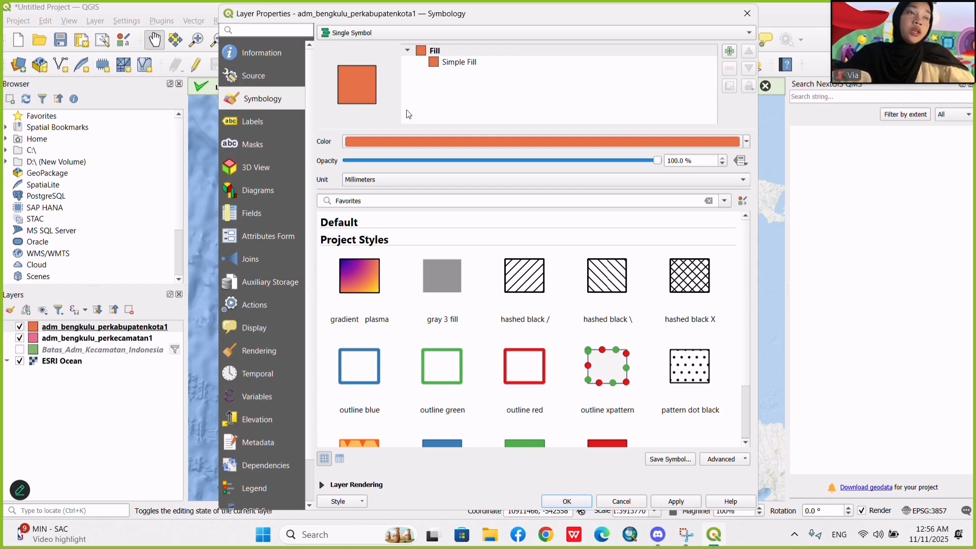
key("super+shift+s")
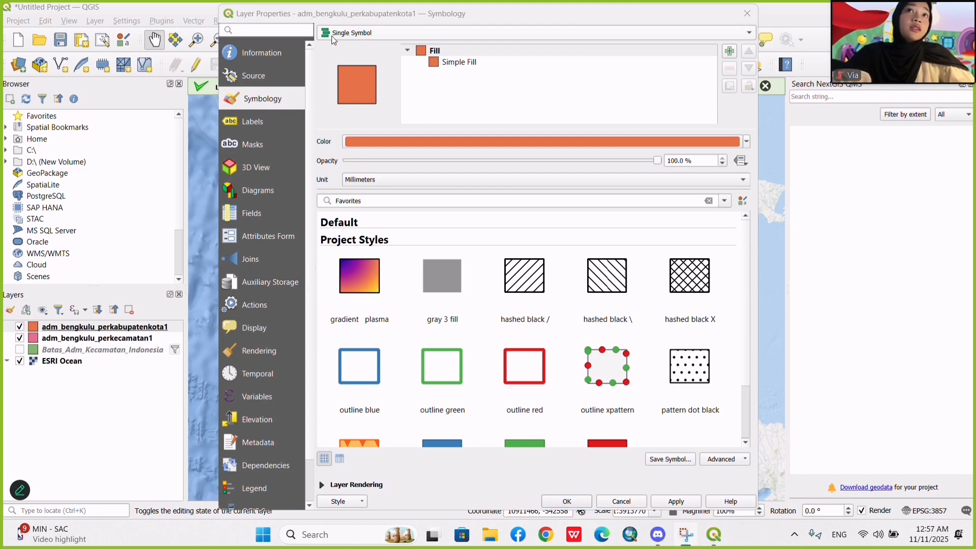
left_click(334, 40)
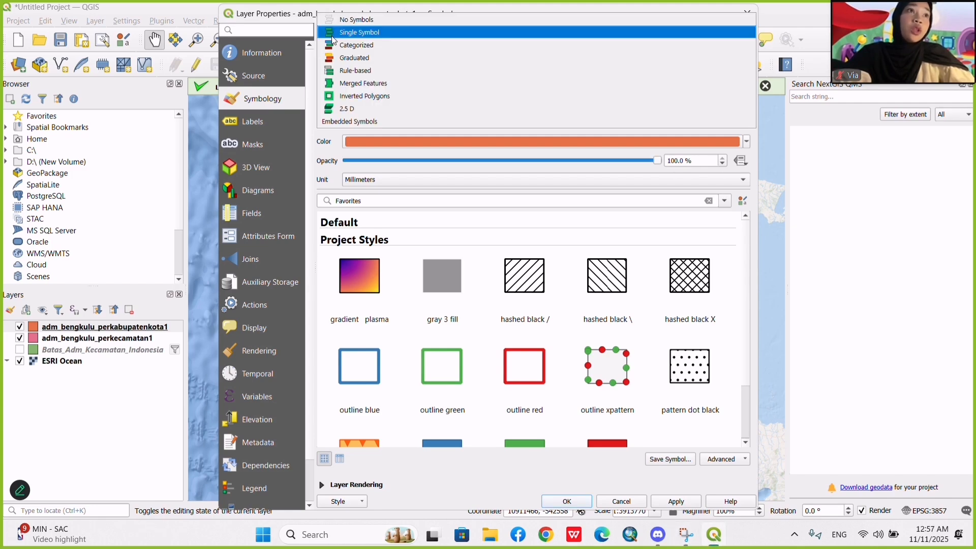
left_click(356, 60)
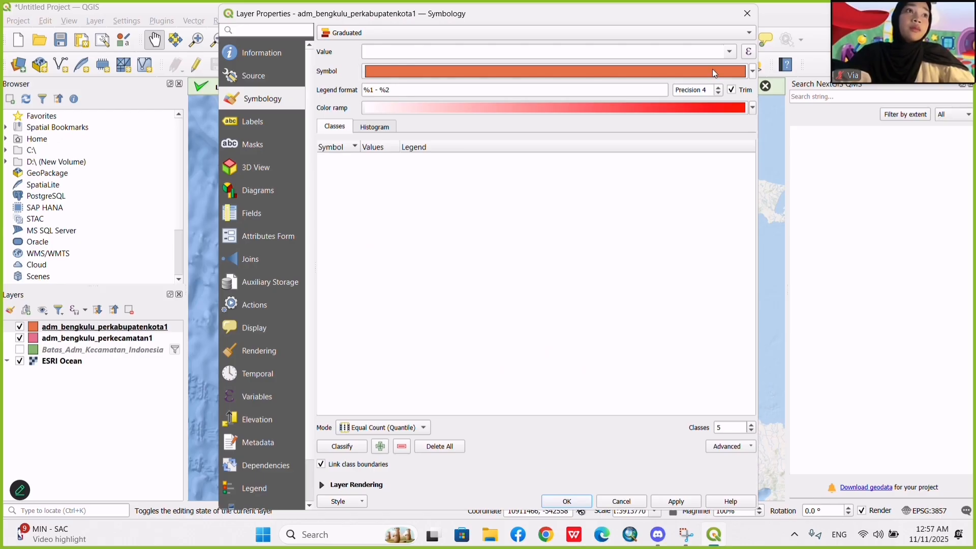
left_click(730, 52)
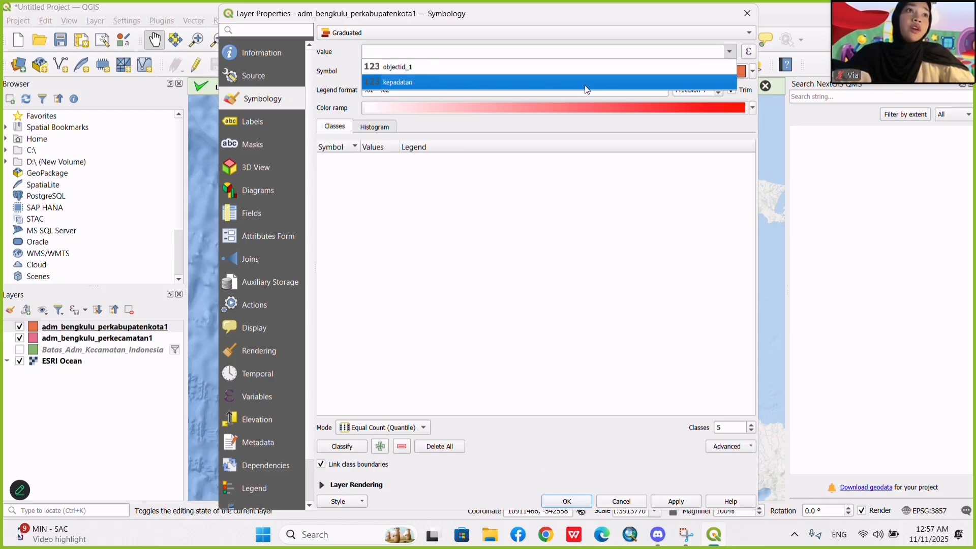
left_click(537, 78)
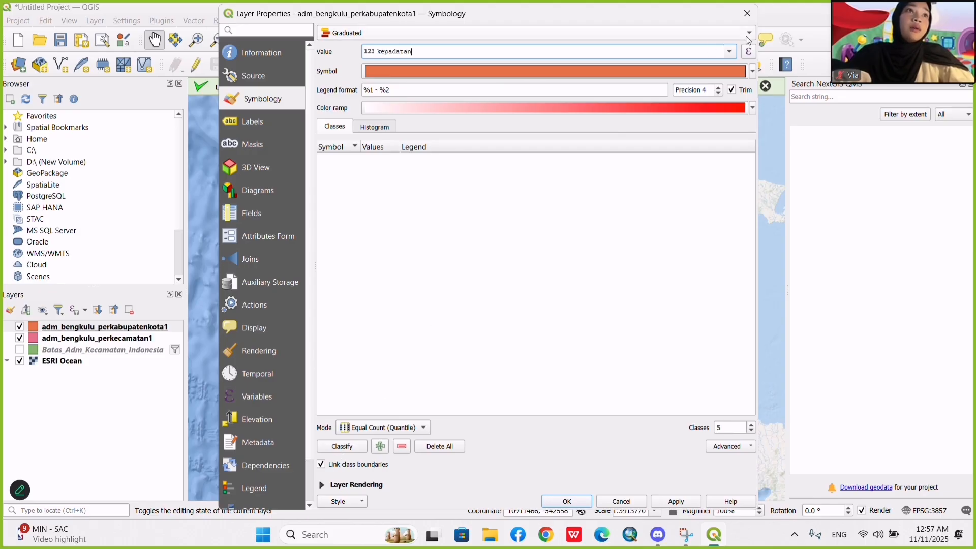
Classify the kepadatan values into five classes using the Equal Count (Quantile) mode.
left_click(751, 72)
left_click(555, 235)
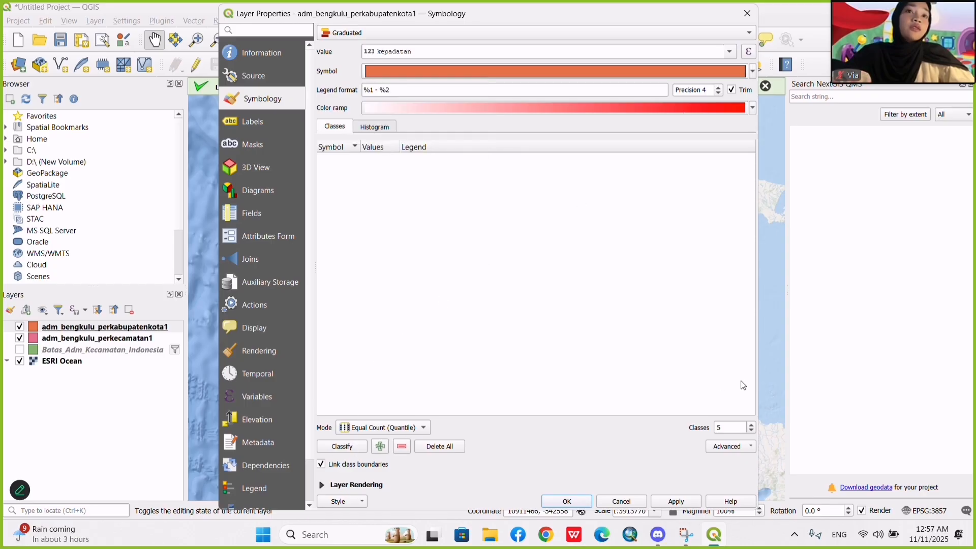
left_click(349, 448)
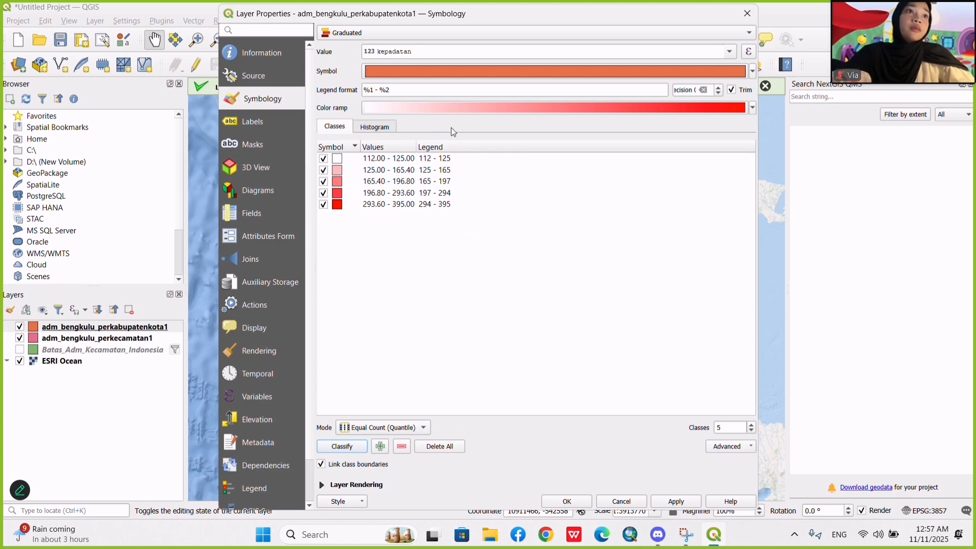
Change the legend text of the lowest density class to Sangat Rendah (112 - 125).
left_click(420, 162)
left_click(421, 161)
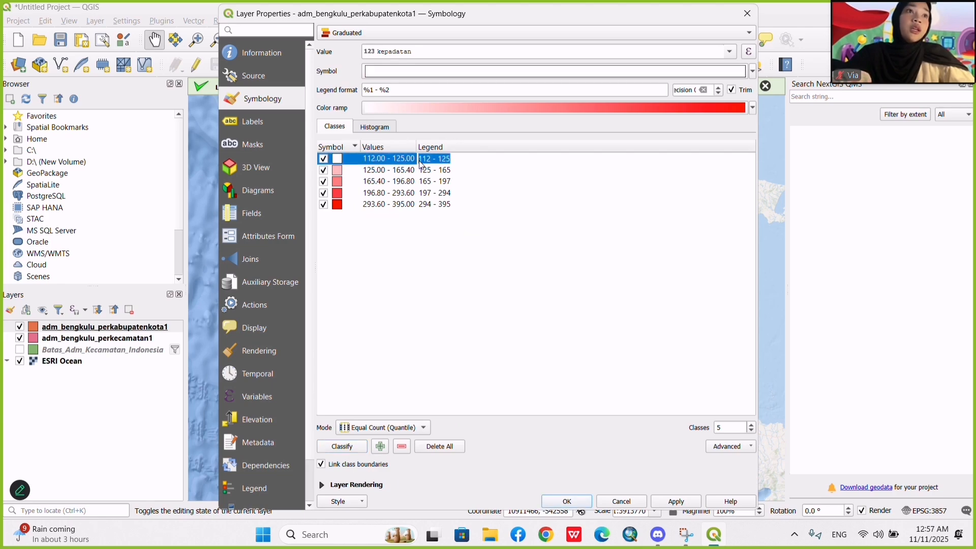
left_click(420, 162)
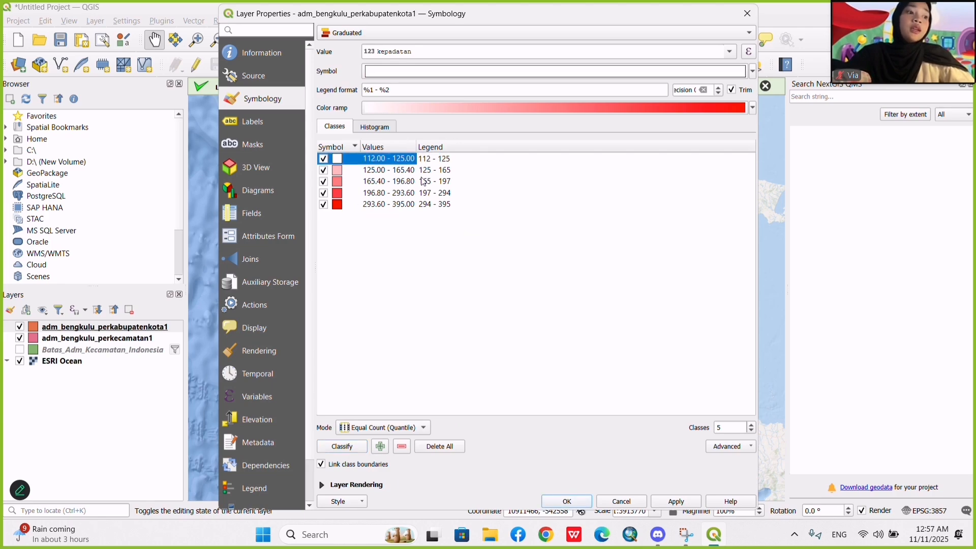
type("SANG")
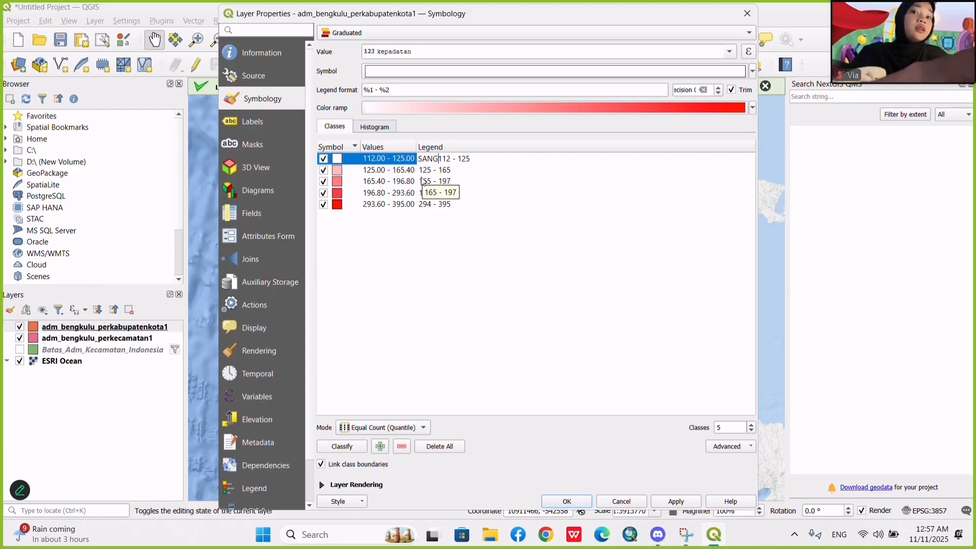
key("BackSpace")
key("BackSpace")
type("angat Rendah (")
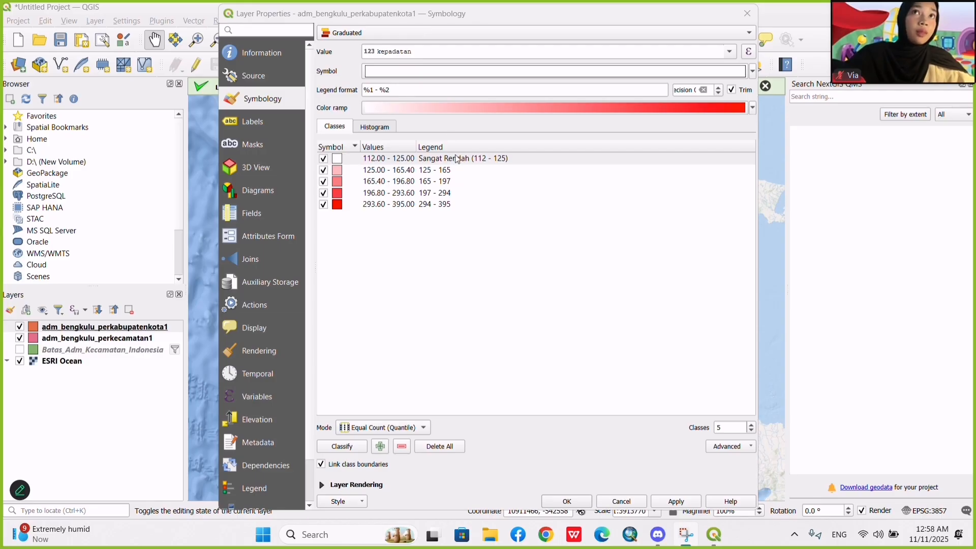
Relabel the other classes Rendah (125 - 165), Sedang (165 - 197), Padat (197 - 294) and Sangat Padat (294 - 395), and apply.
double_click(426, 171)
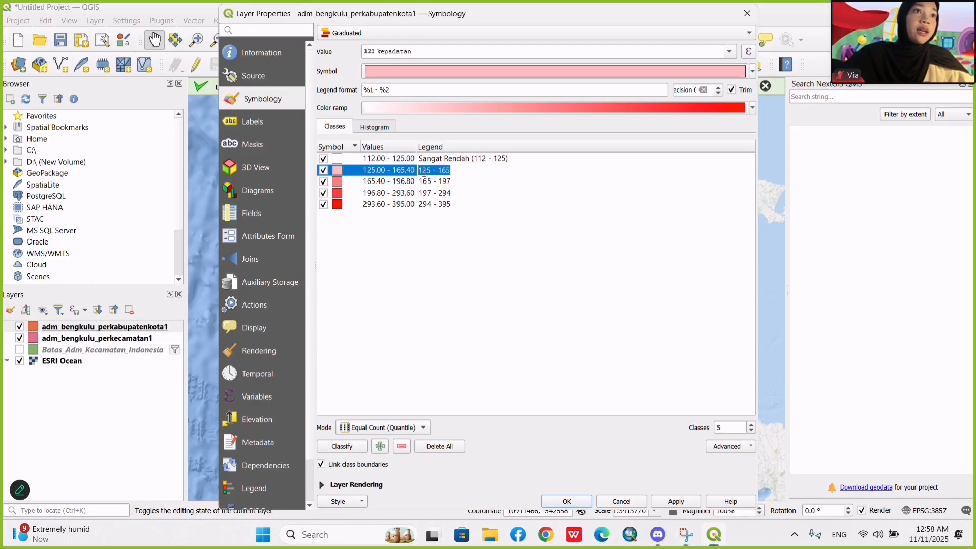
left_click(427, 171)
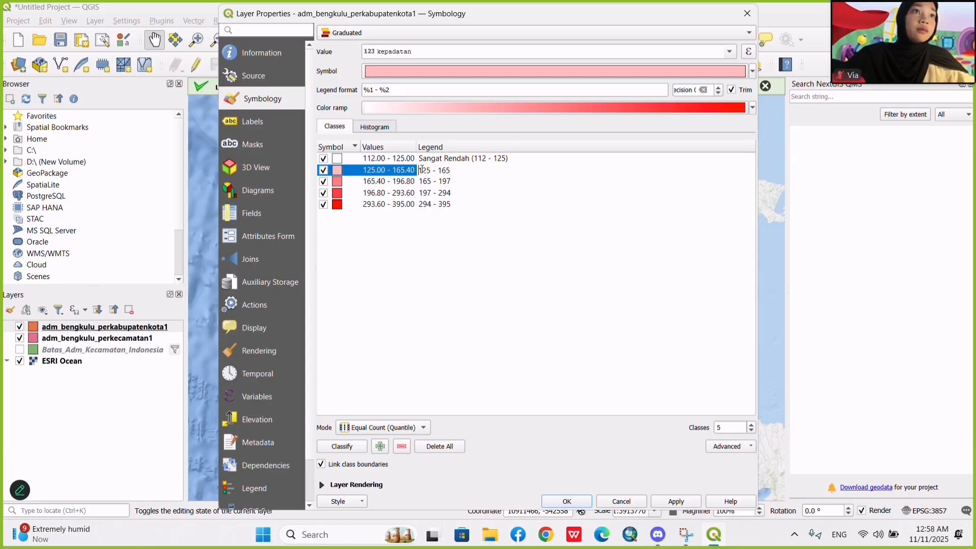
type("R")
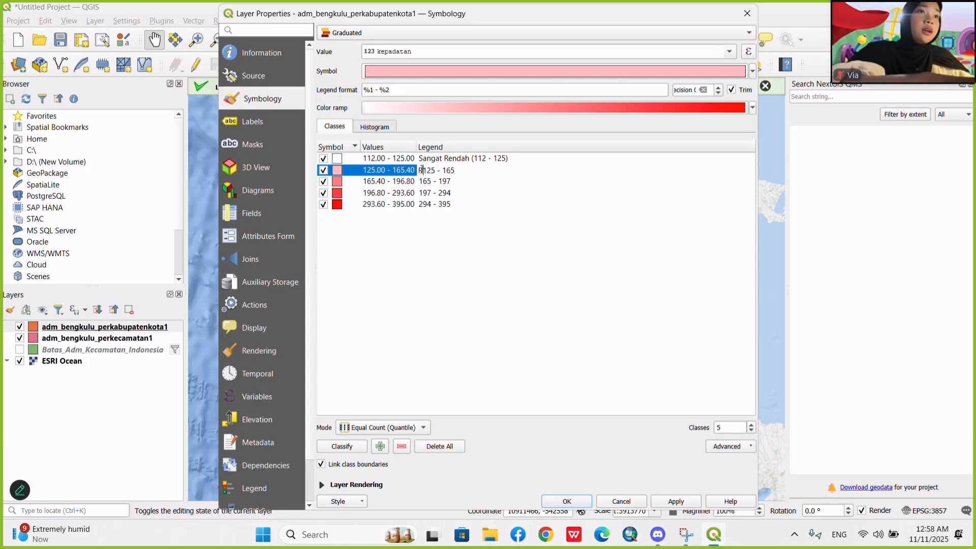
type("endah (")
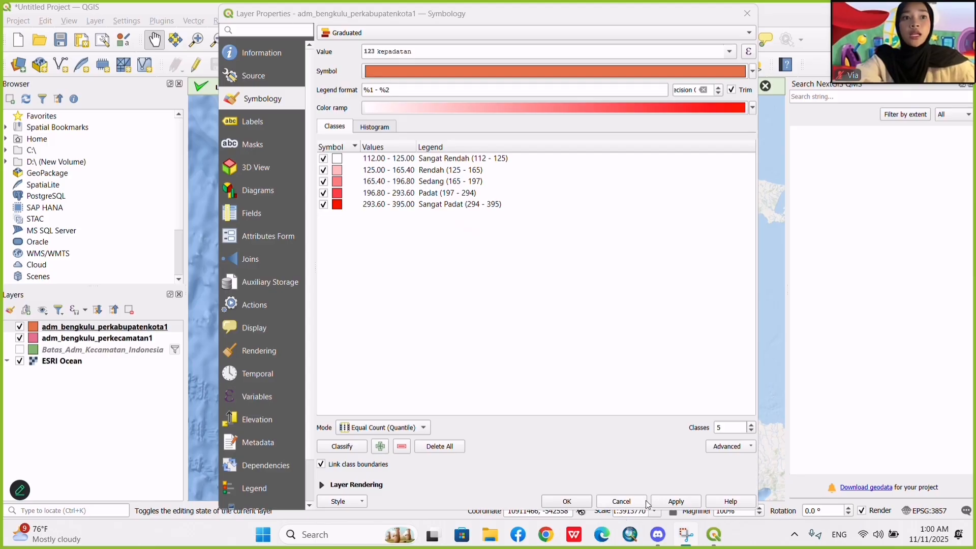
left_click(669, 503)
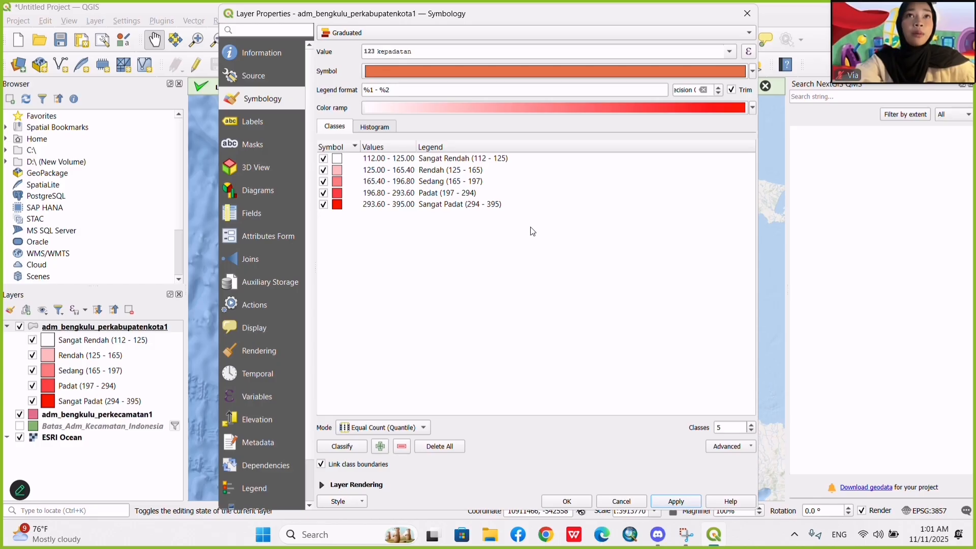
Select all five density classes and set the stroke style of their simple fill to Dash Dot Dot Line.
left_click(584, 228)
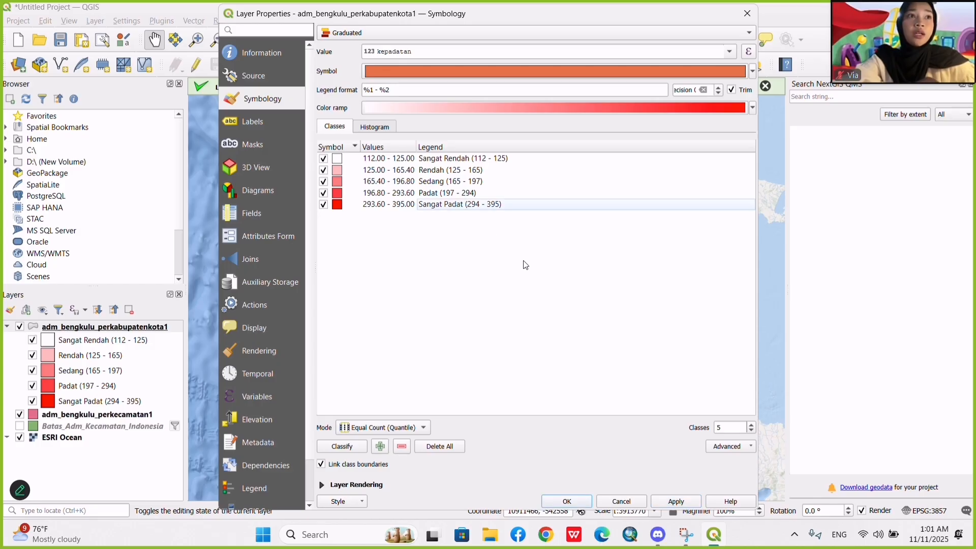
left_click_drag(525, 265, 379, 161)
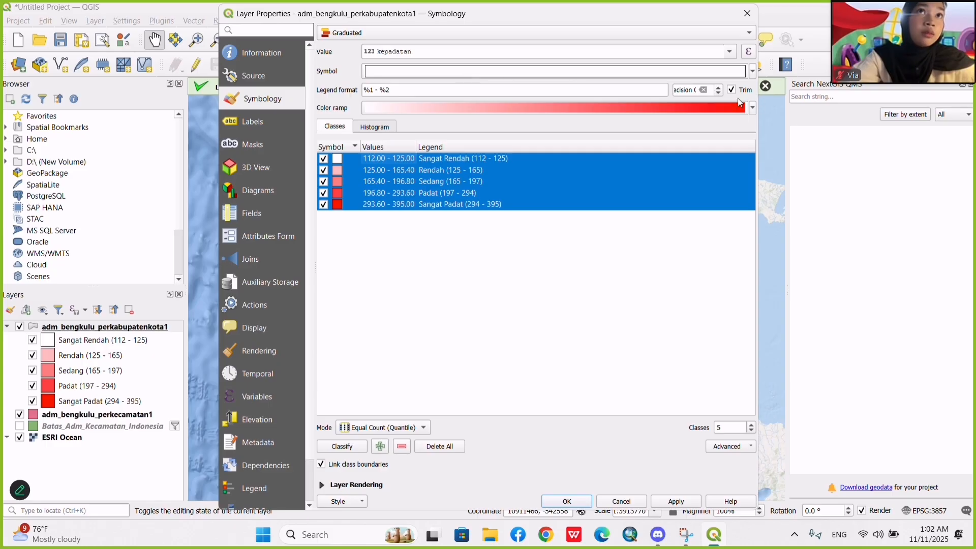
left_click(662, 77)
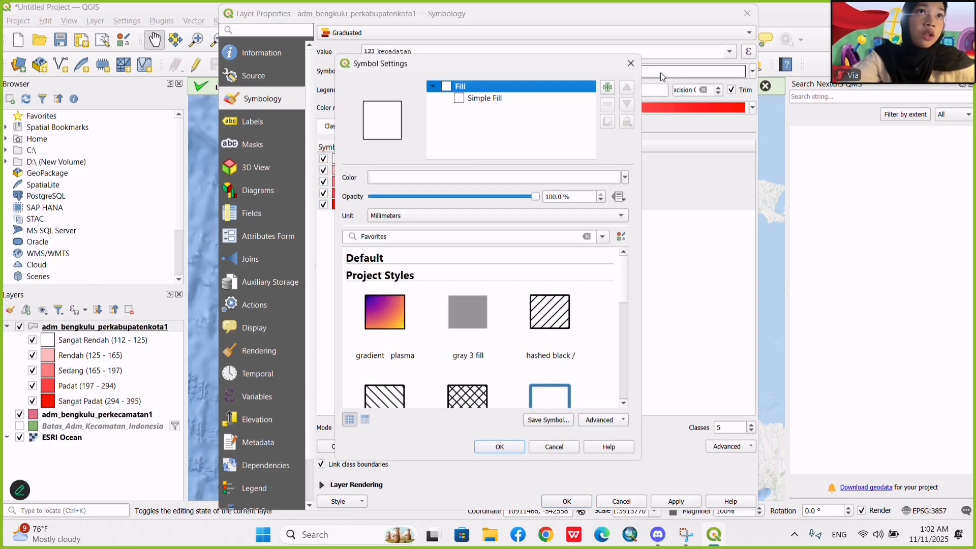
left_click(520, 99)
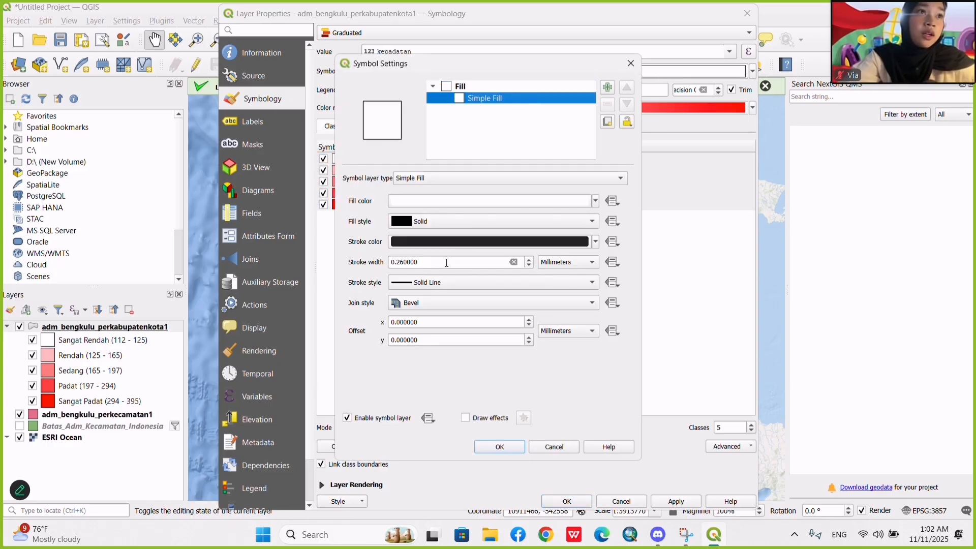
left_click(431, 286)
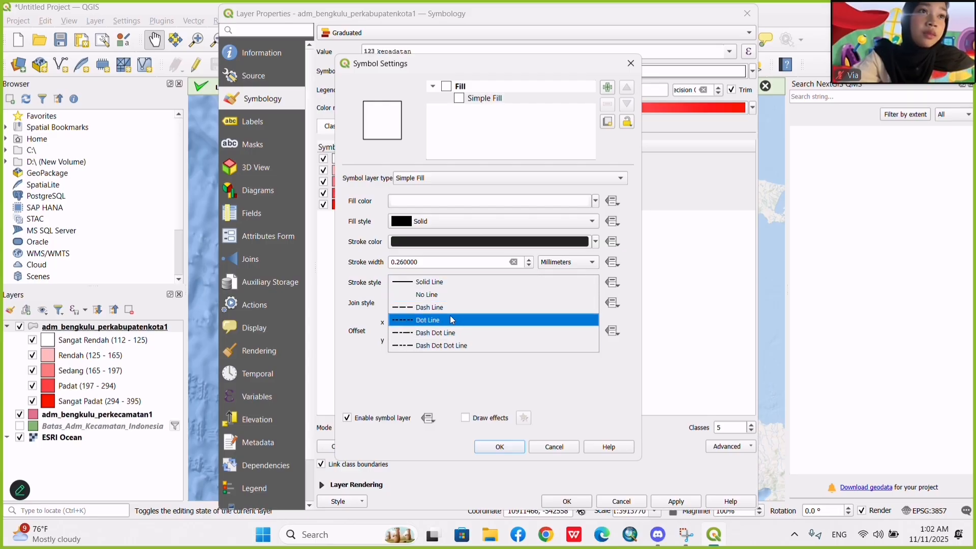
left_click(444, 345)
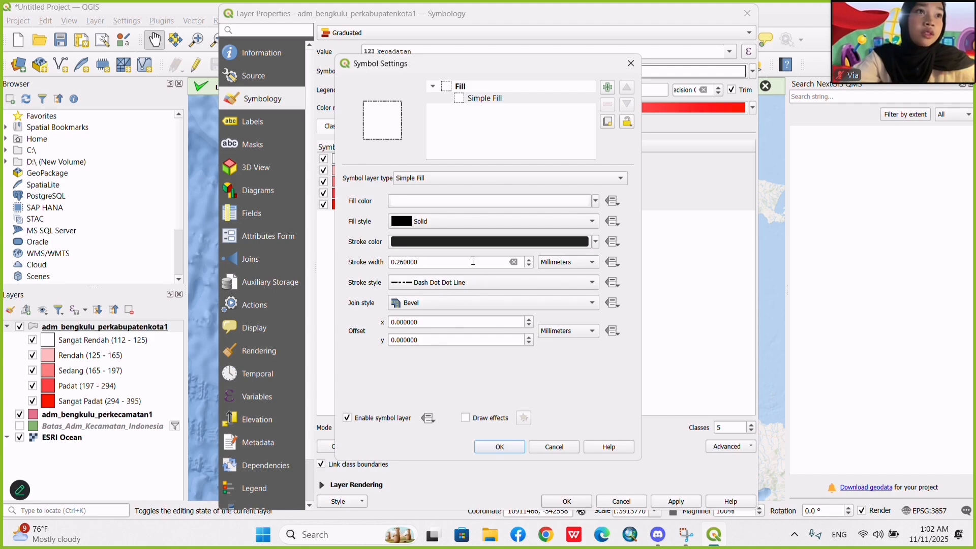
Set the stroke width of the selected classes to 0.2 millimeters, then apply the symbology and close the layer properties.
left_click(443, 262)
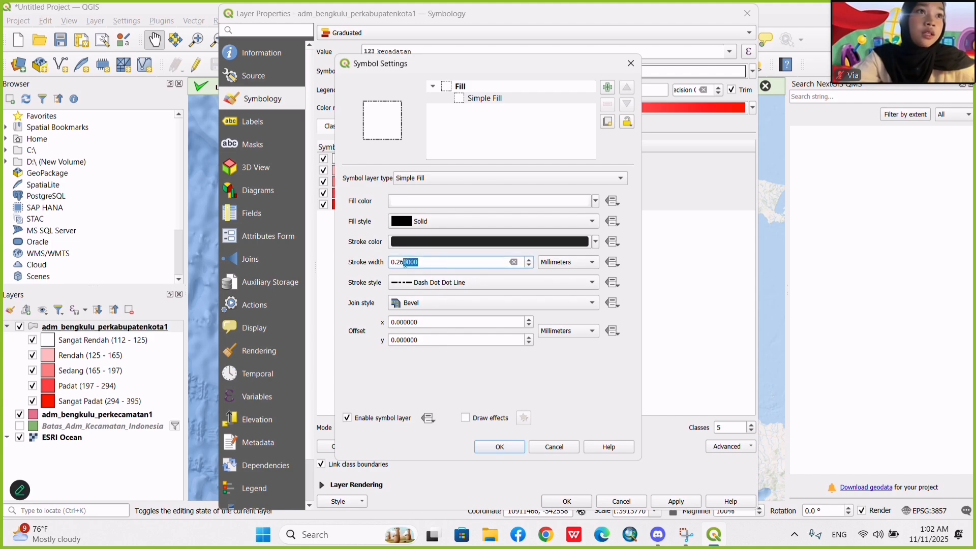
left_click_drag(418, 262, 405, 263)
key("BackSpace")
key("BackSpace")
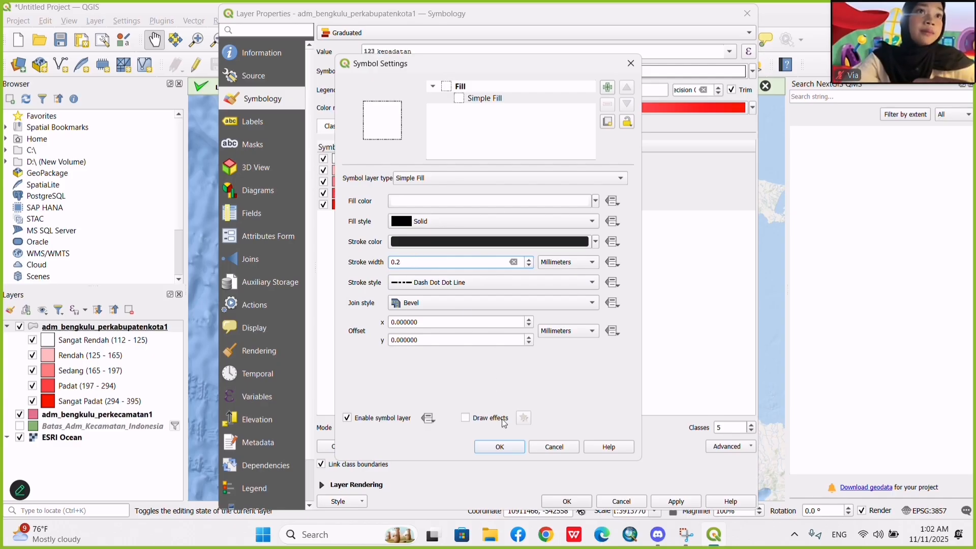
left_click(500, 447)
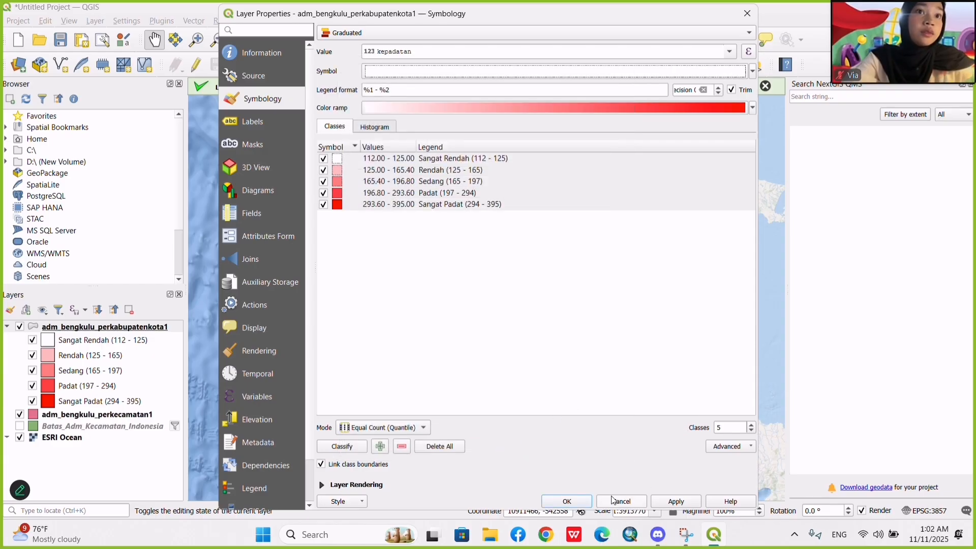
left_click(668, 498)
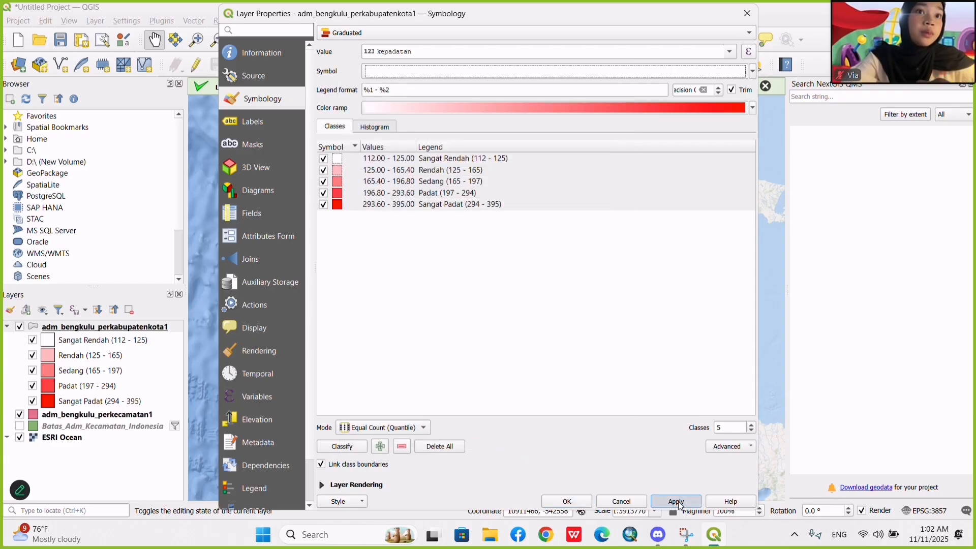
left_click(576, 506)
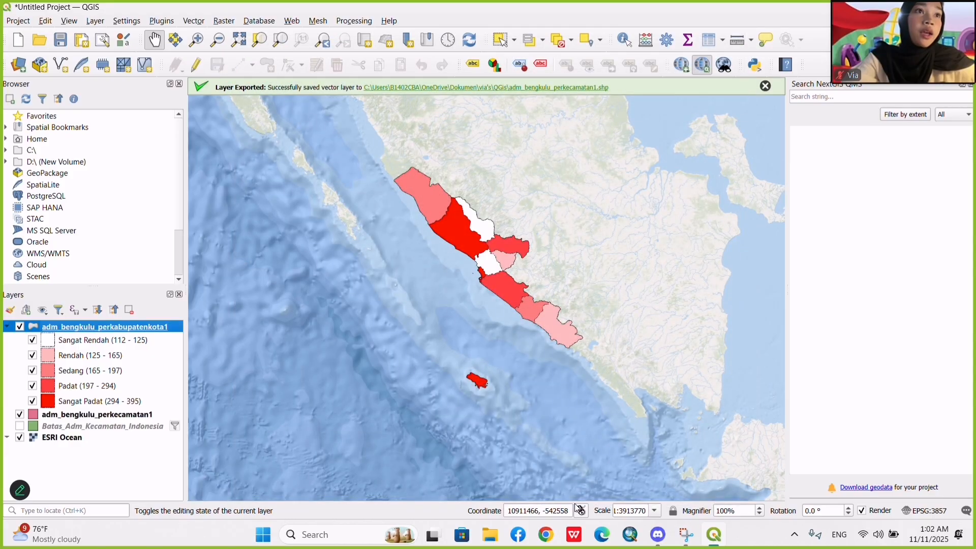
left_click_drag(578, 228, 565, 228)
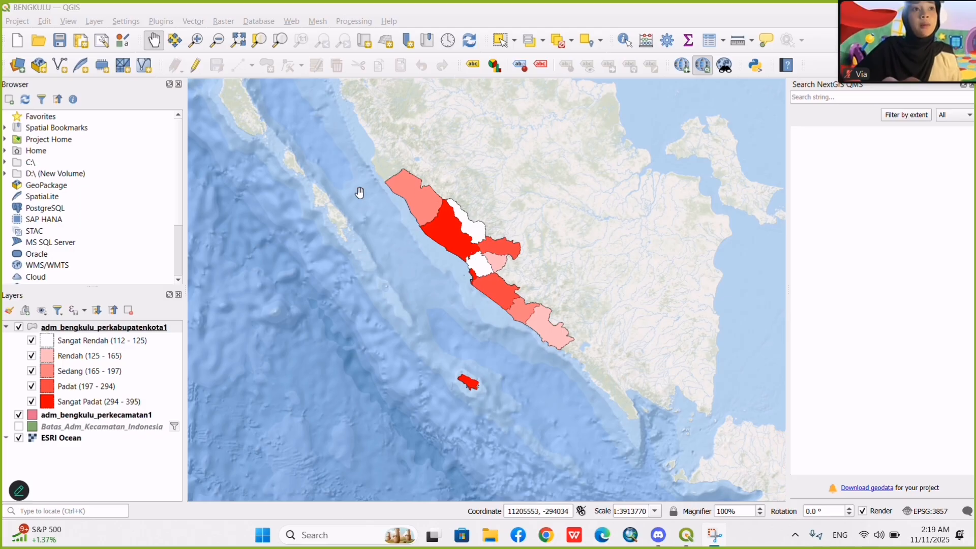
Turn on Single Labels for adm_bengkulu_perkabupatenkota1 with nama_kab as the label value.
right_click(133, 330)
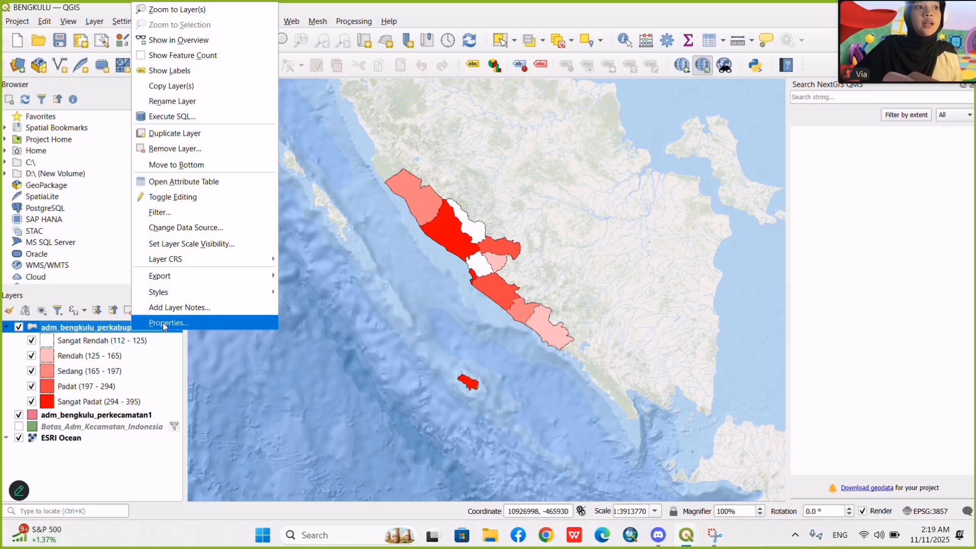
double_click(182, 325)
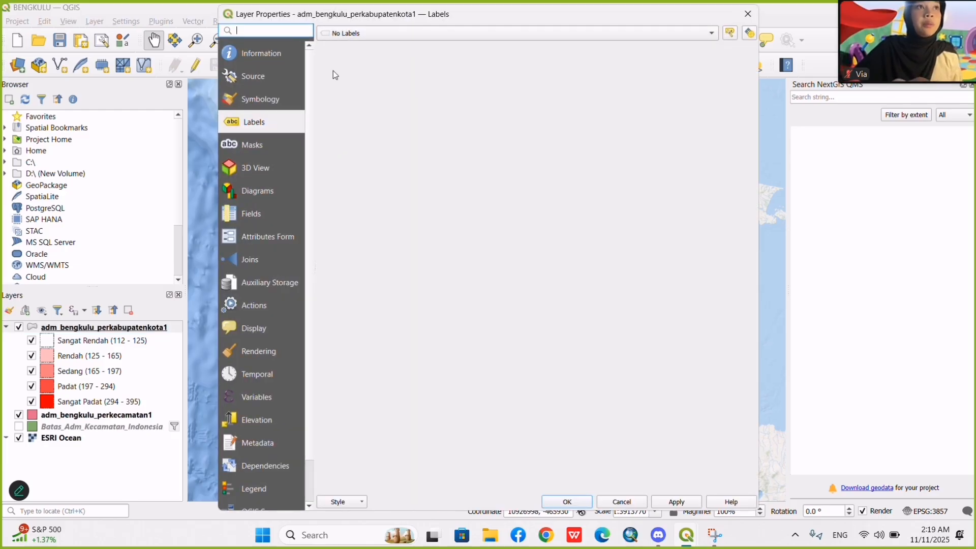
left_click(346, 33)
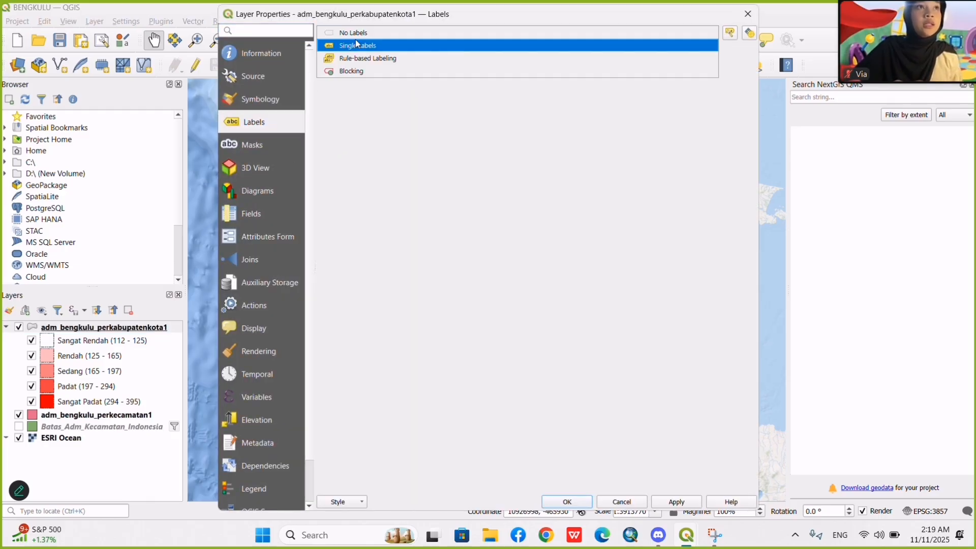
left_click(360, 44)
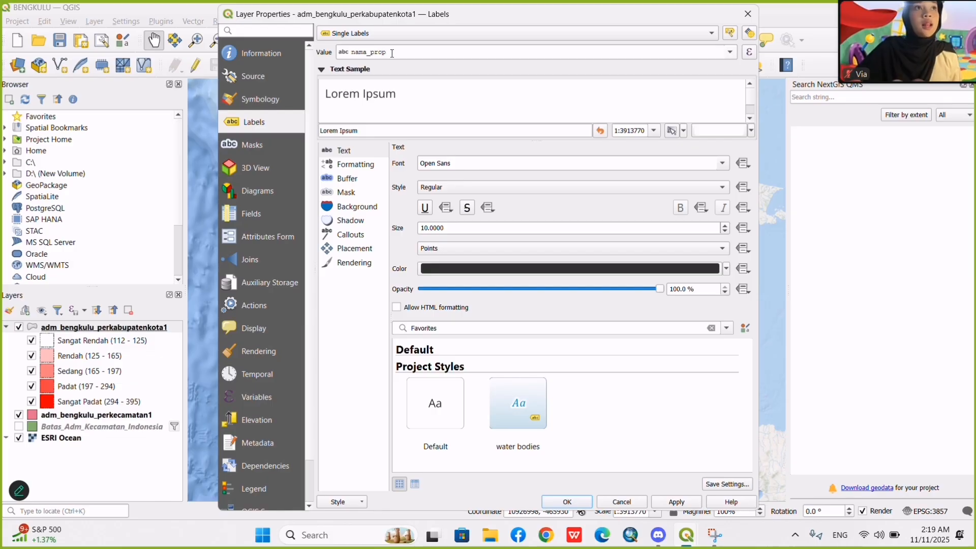
left_click(730, 52)
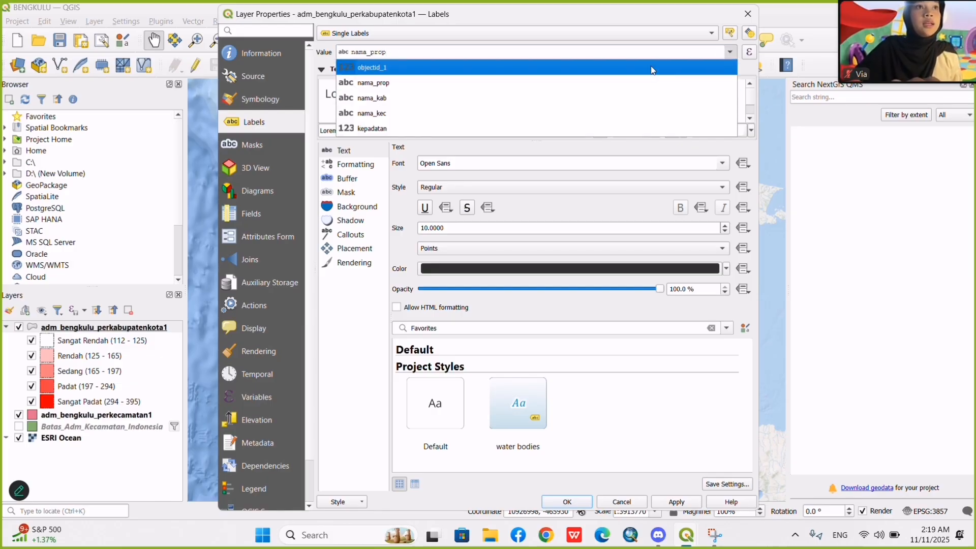
left_click(456, 97)
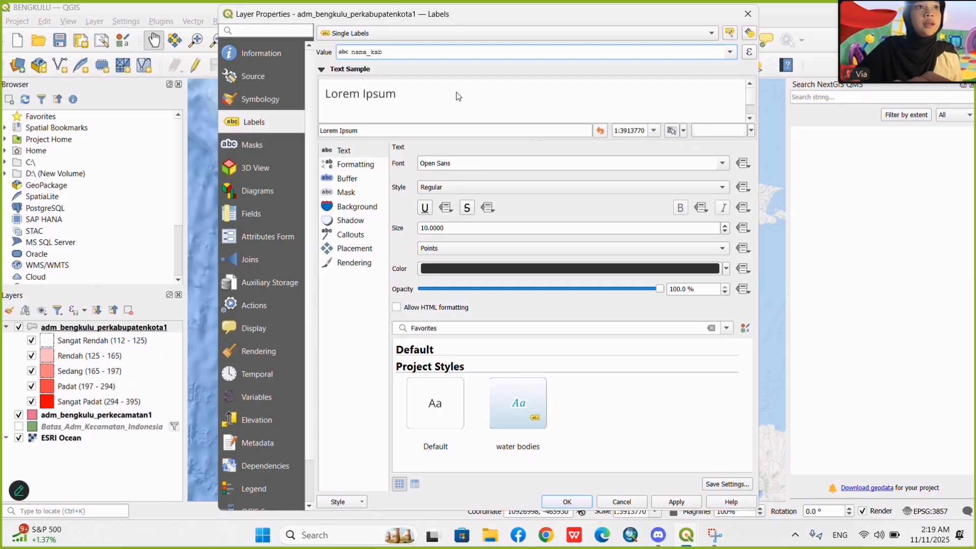
Set the label text size to 5 points, then apply the labels and close the layer properties.
left_click(431, 228)
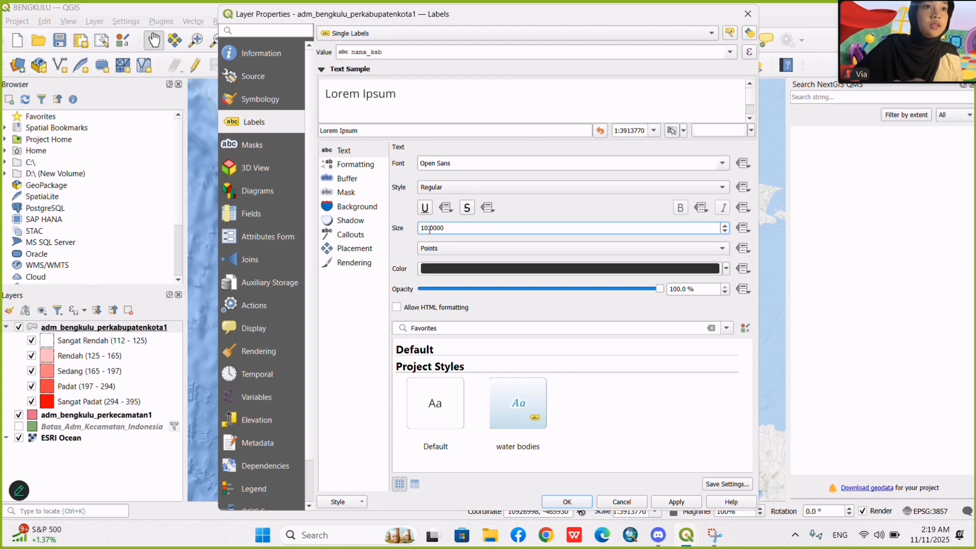
key("BackSpace")
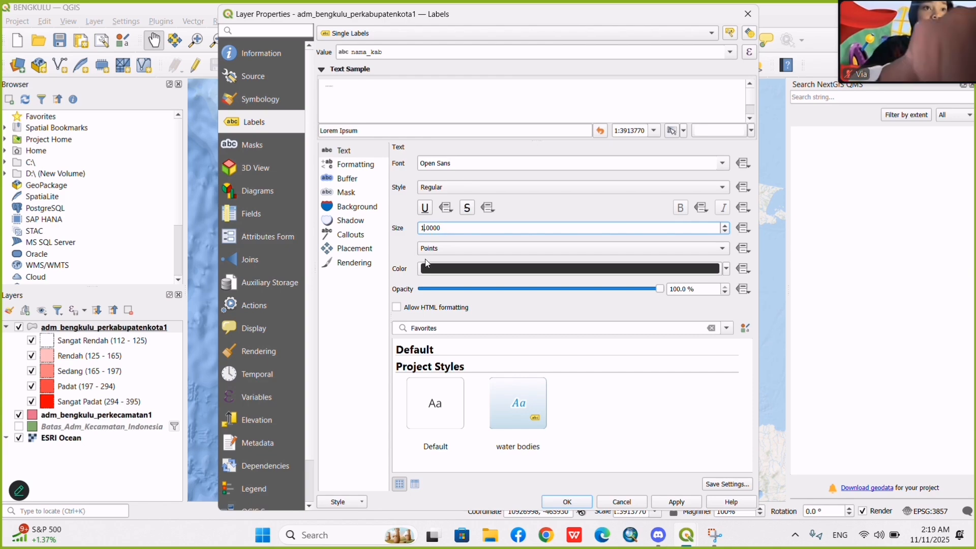
type("5")
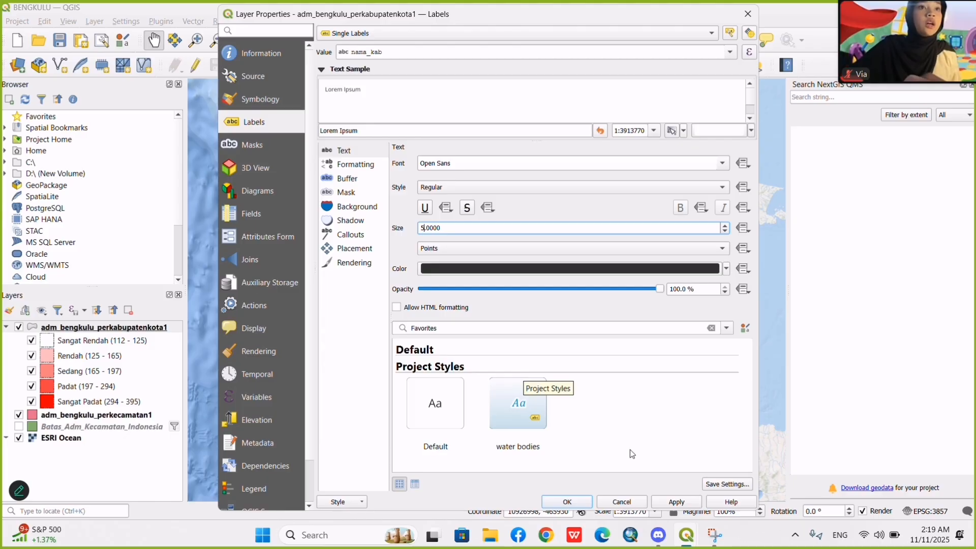
left_click(672, 504)
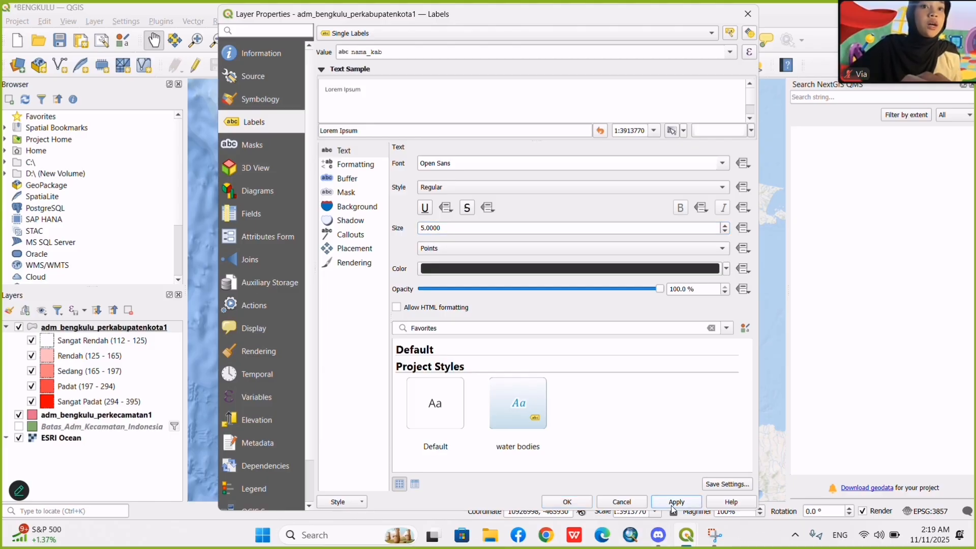
left_click(568, 502)
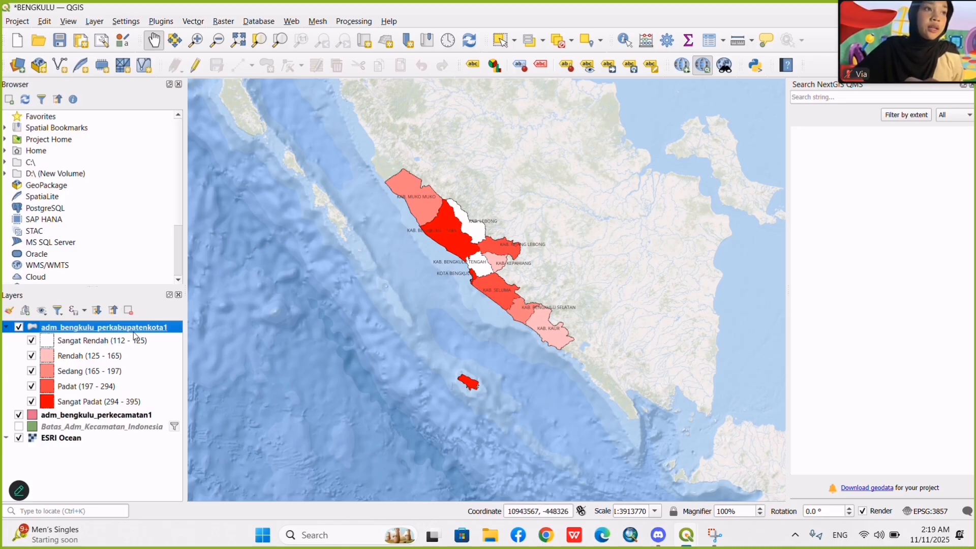
left_click(417, 19)
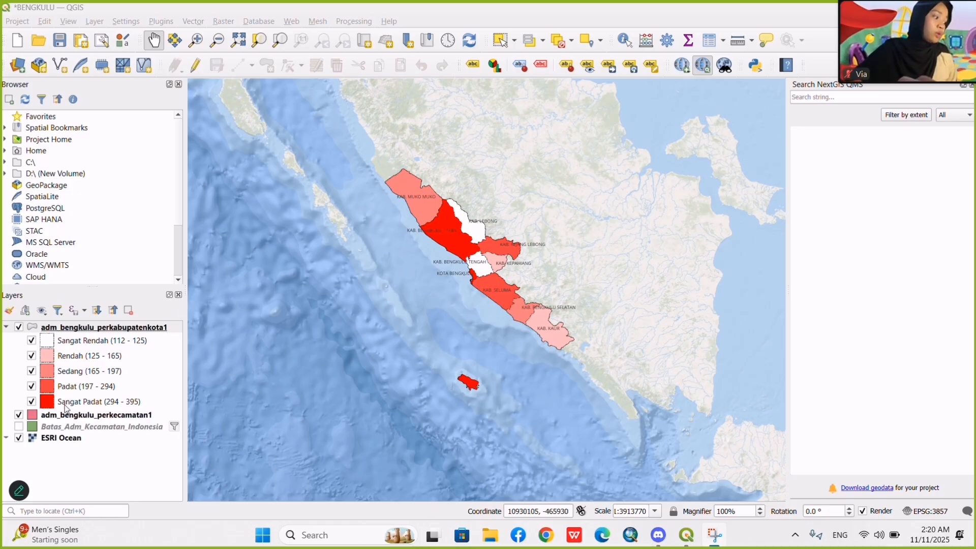
Duplicate the adm_bengkulu_perkabupatenkota1 layer and collapse the class legend of the copy.
right_click(91, 333)
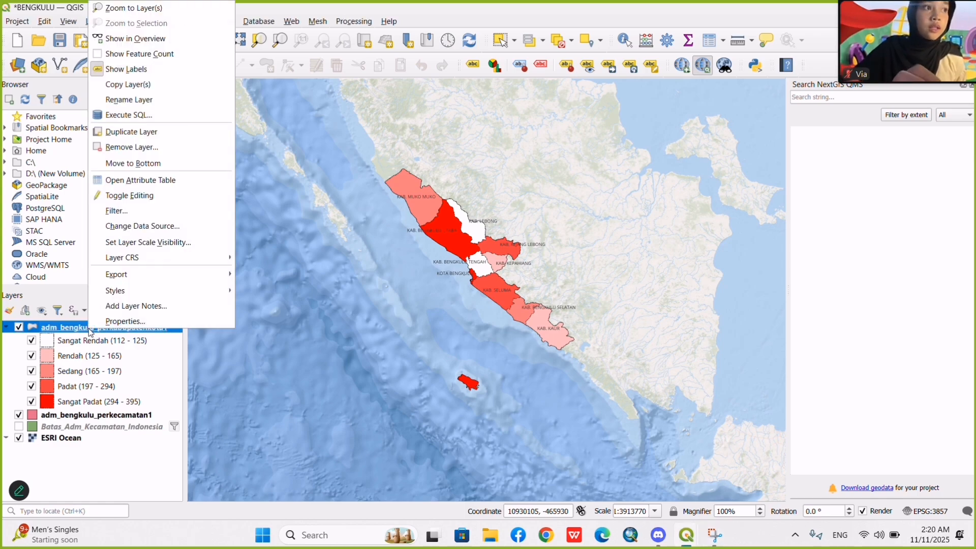
left_click(123, 133)
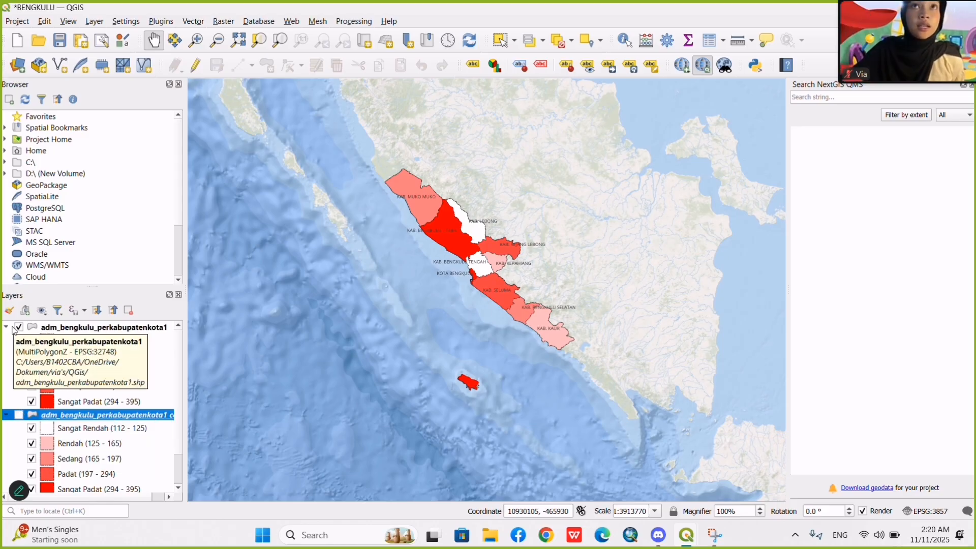
left_click(6, 415)
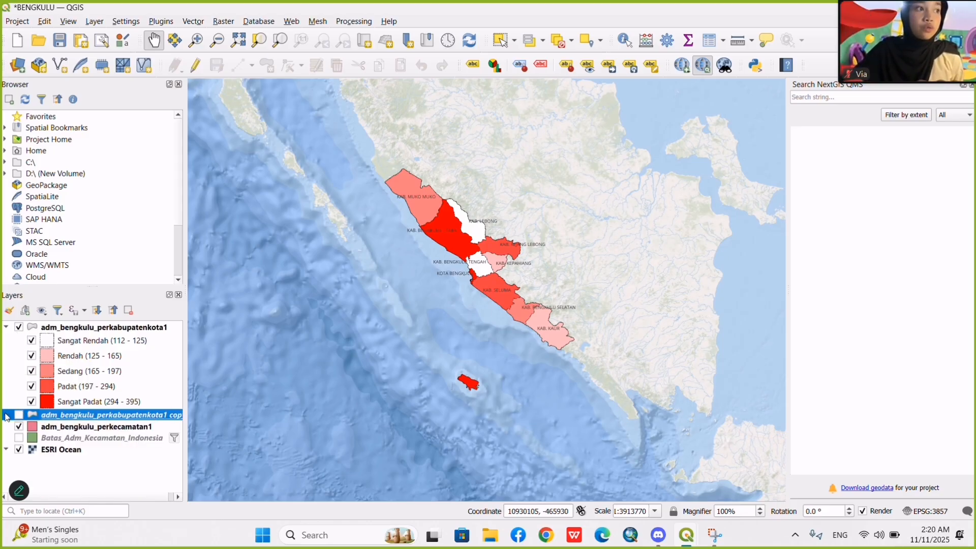
key("super+shift+s")
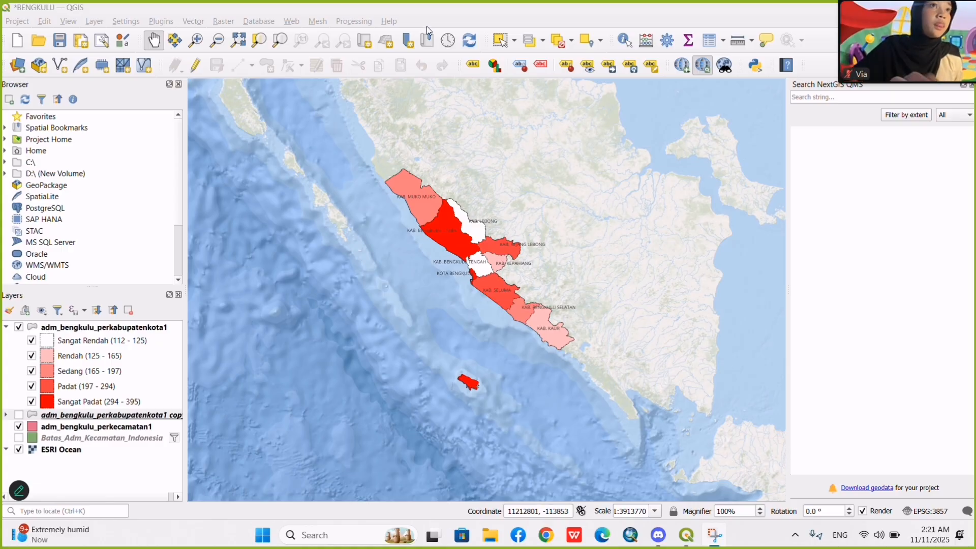
Create a new print layout titled LAYOUT KEPADATAN BENGKULU.
left_click(17, 22)
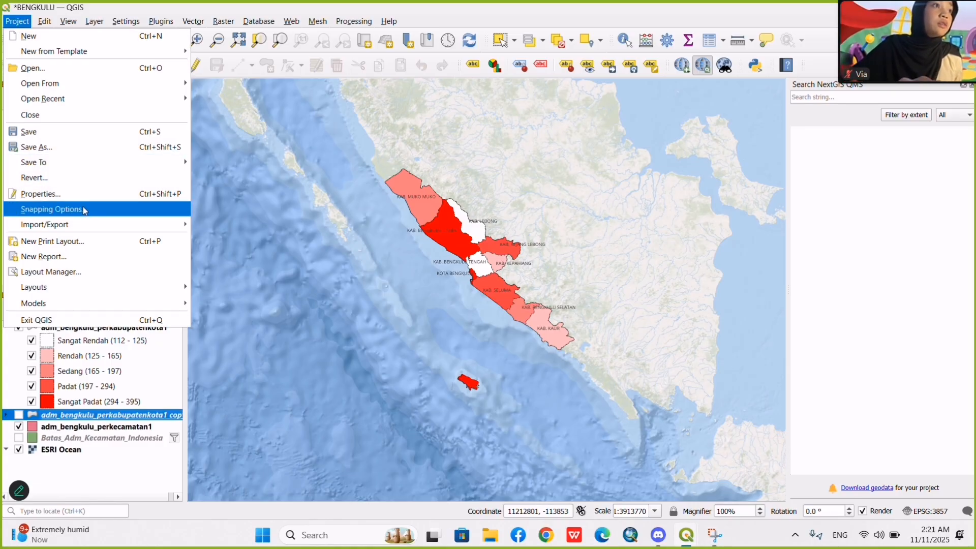
left_click(96, 250)
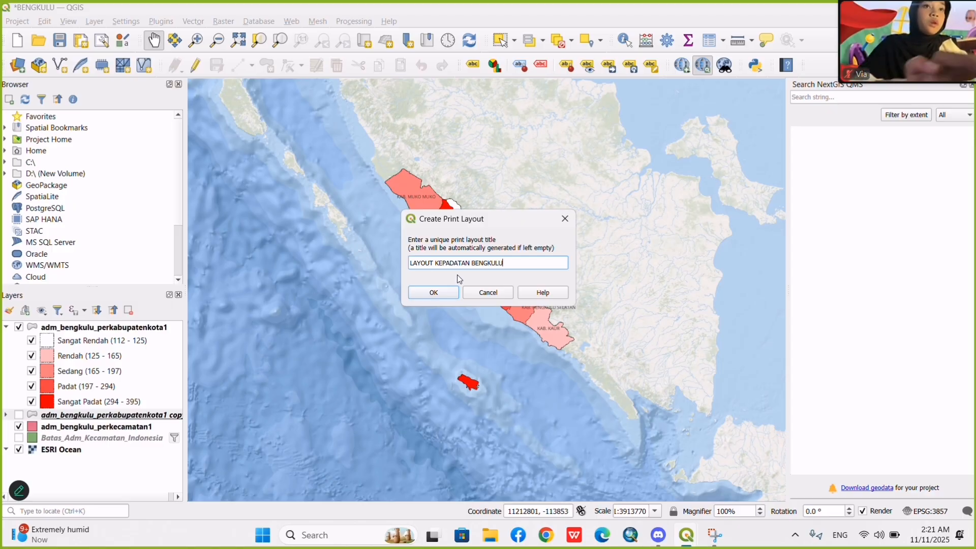
left_click(433, 293)
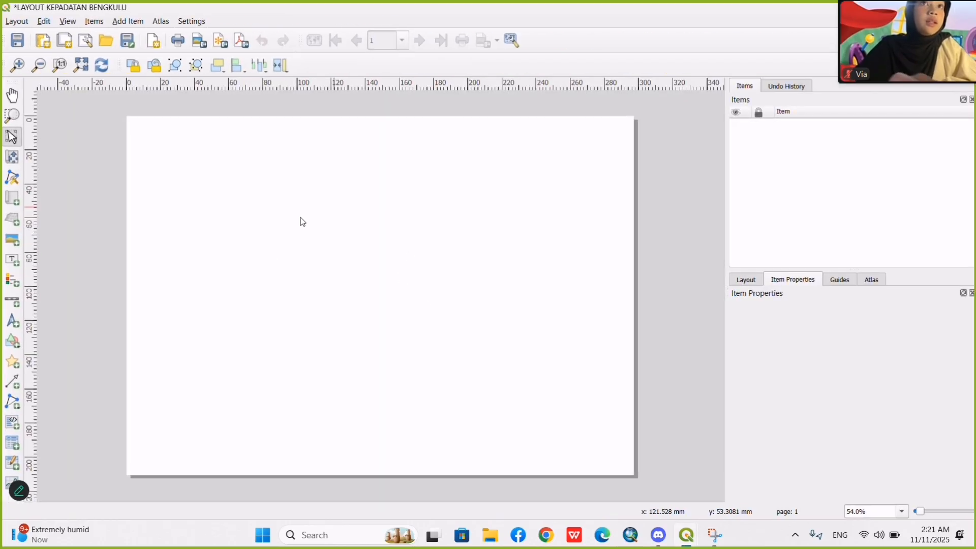
Open the layout's page properties, try portrait orientation and return the A4 page to landscape.
left_click(350, 184)
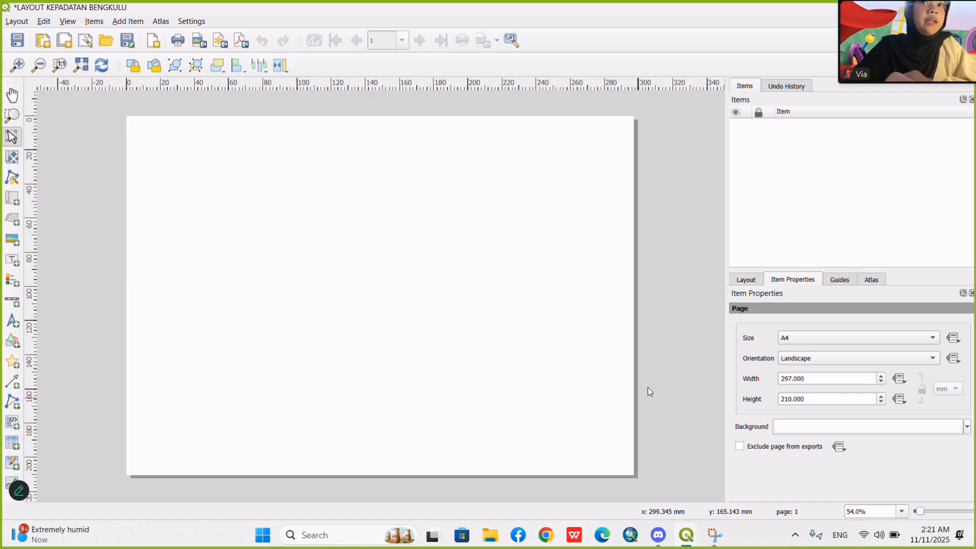
left_click(799, 360)
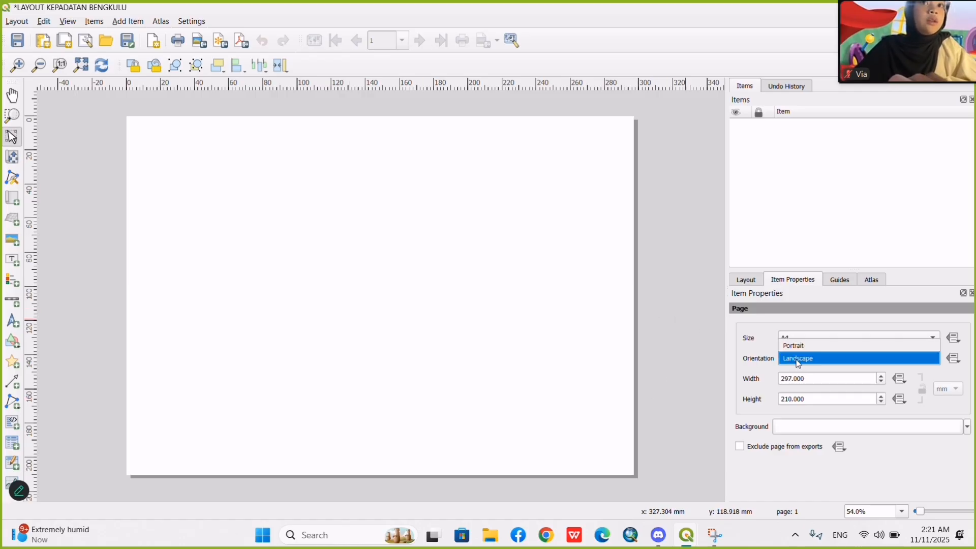
right_click(431, 252)
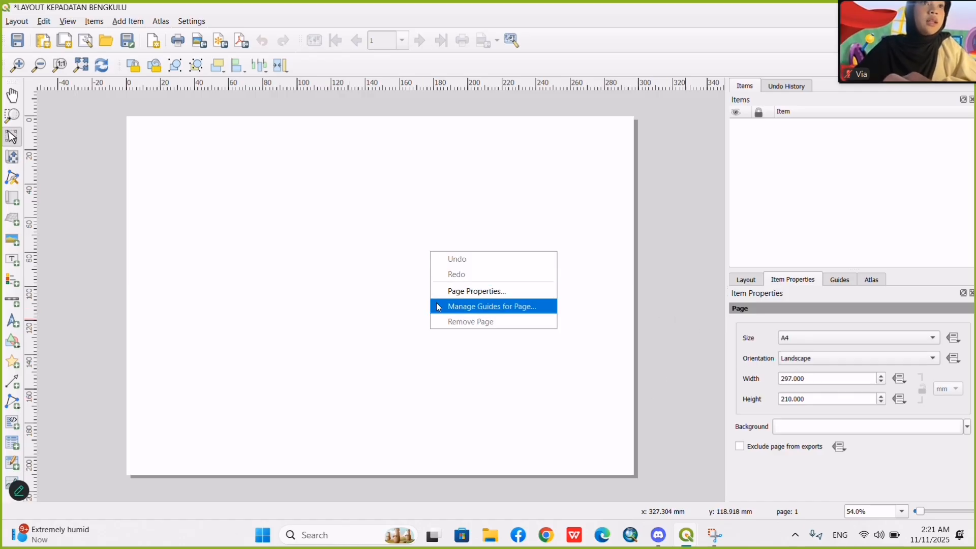
left_click(385, 330)
right_click(403, 300)
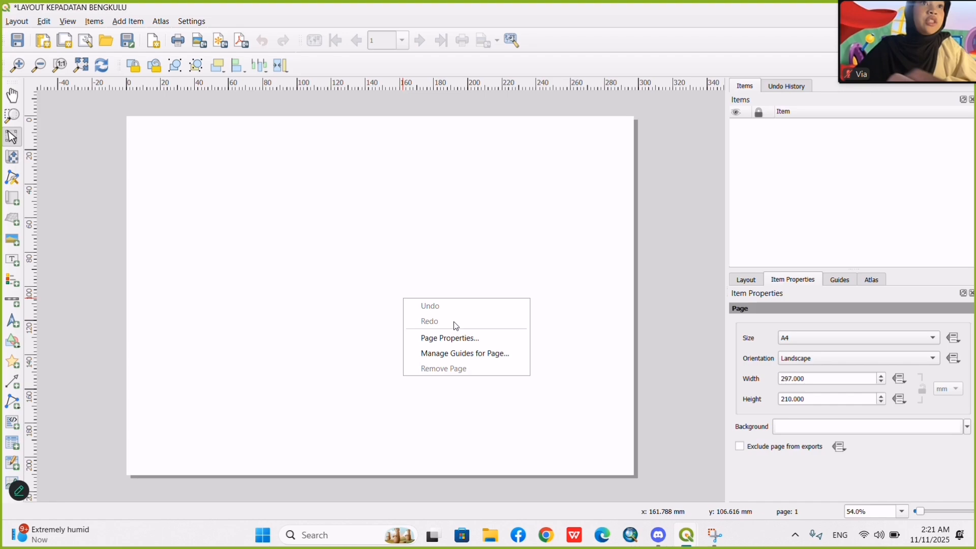
left_click(470, 342)
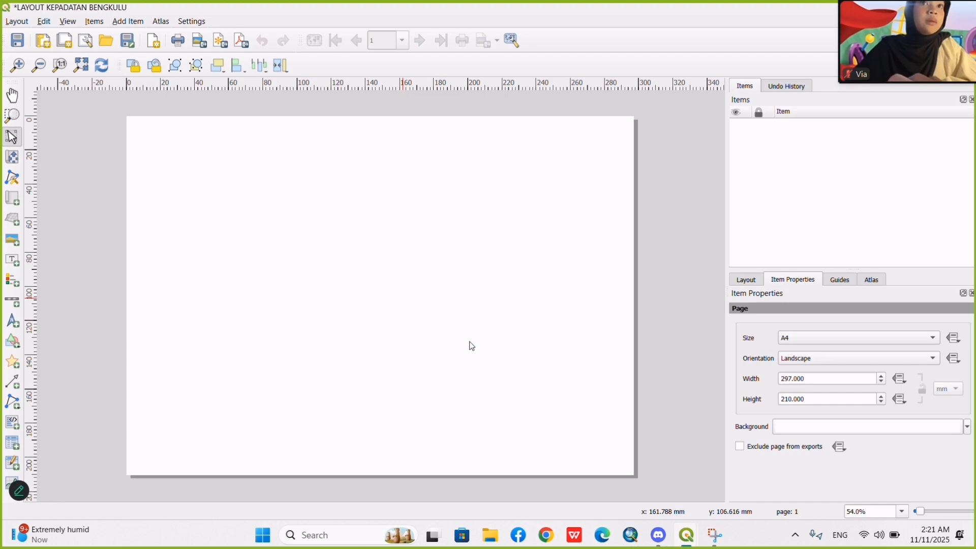
left_click(853, 363)
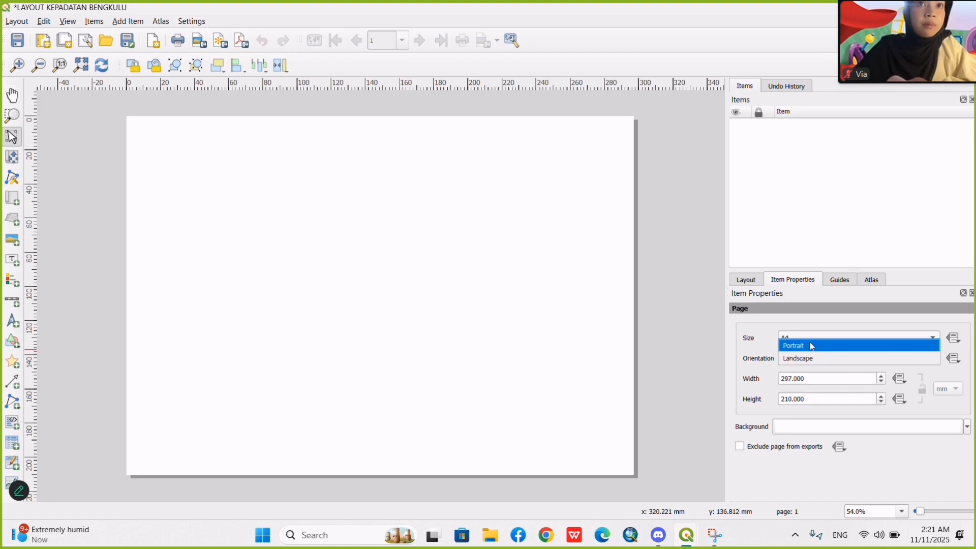
left_click(798, 346)
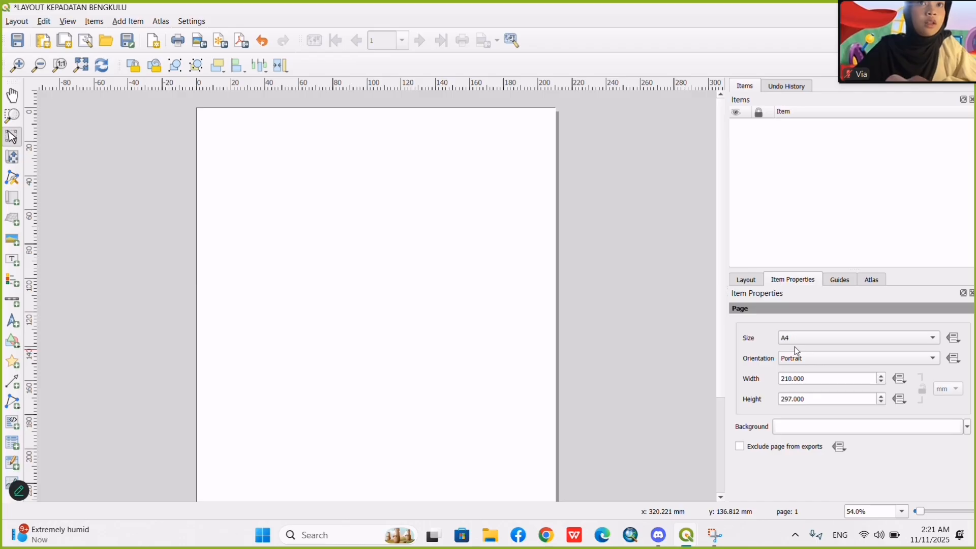
left_click(794, 360)
left_click(804, 371)
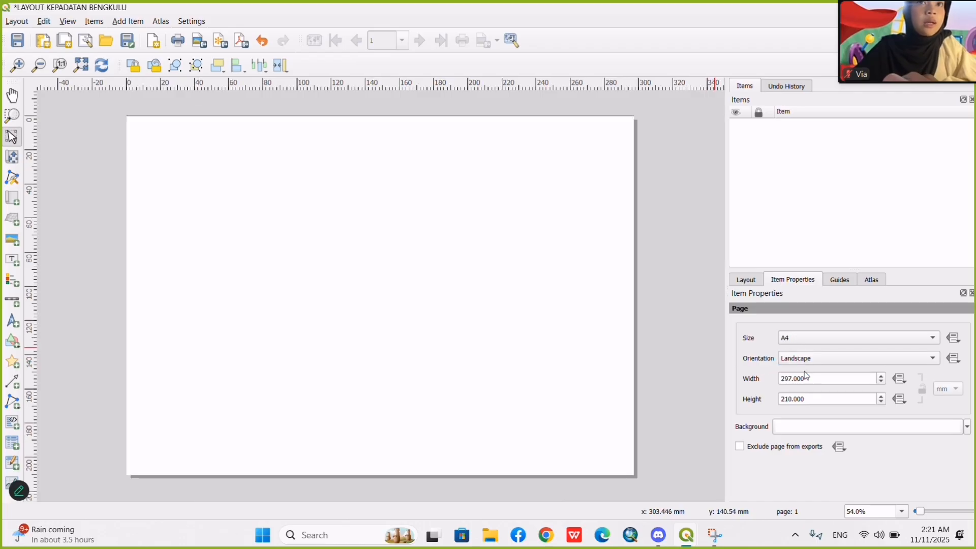
left_click(787, 338)
left_click(689, 331)
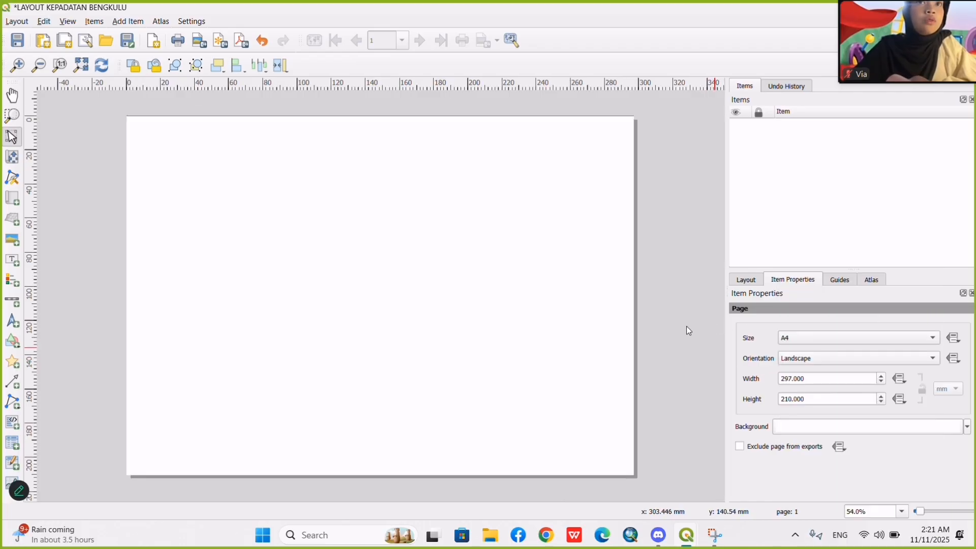
left_click(689, 330)
left_click(746, 280)
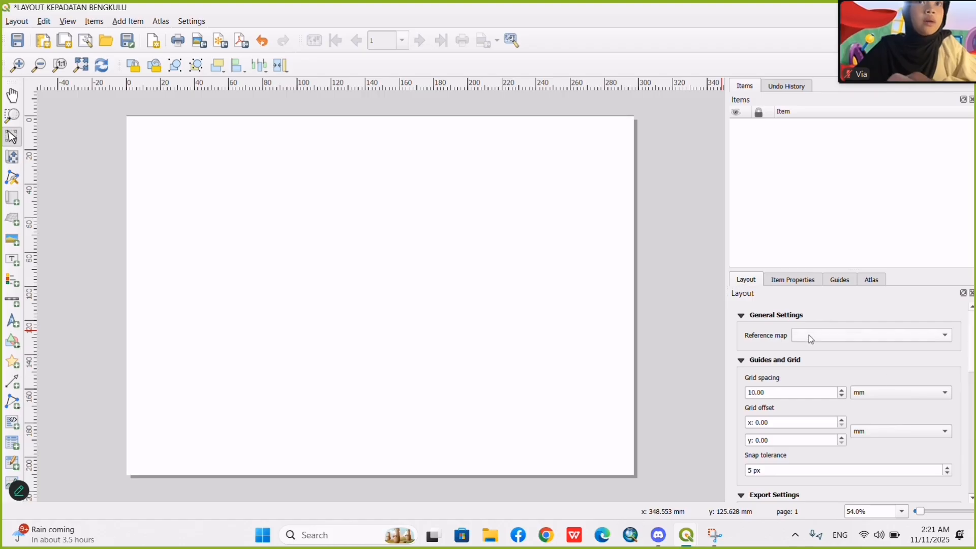
left_click(797, 280)
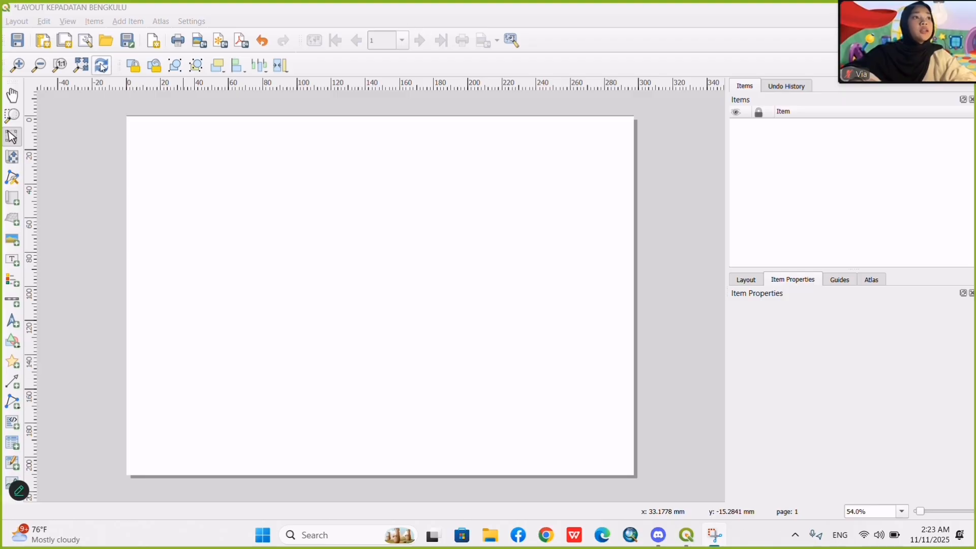
Turn on snapping to the grid and display the grid on the layout page.
left_click(68, 23)
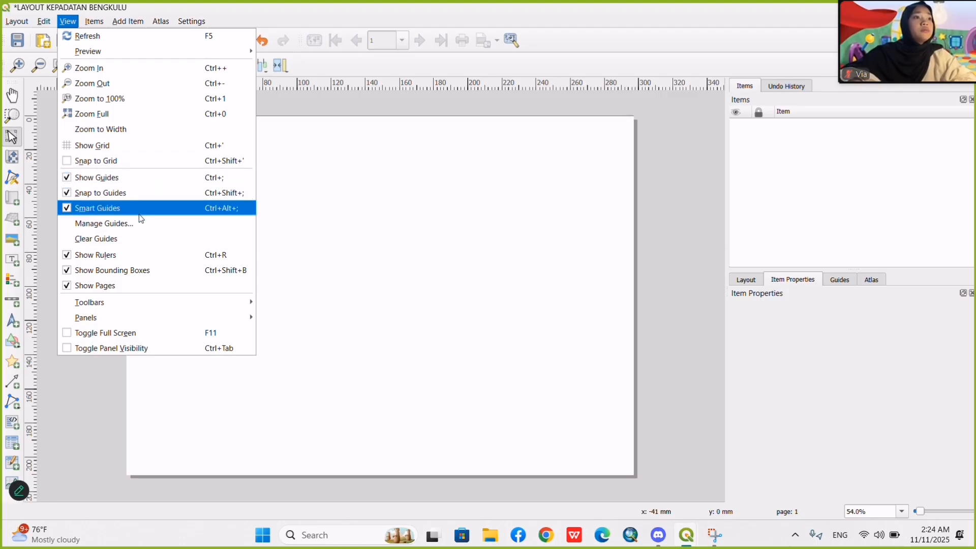
left_click(100, 160)
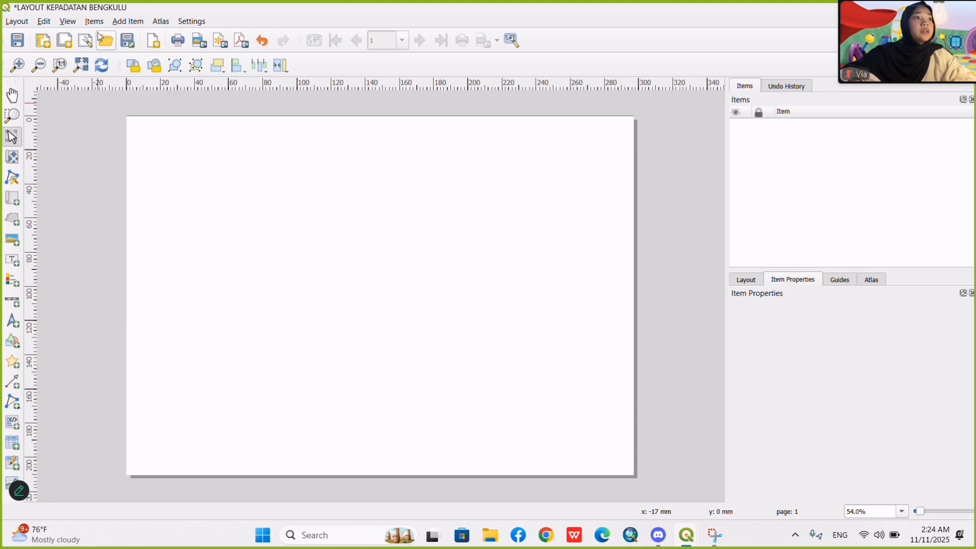
left_click(69, 22)
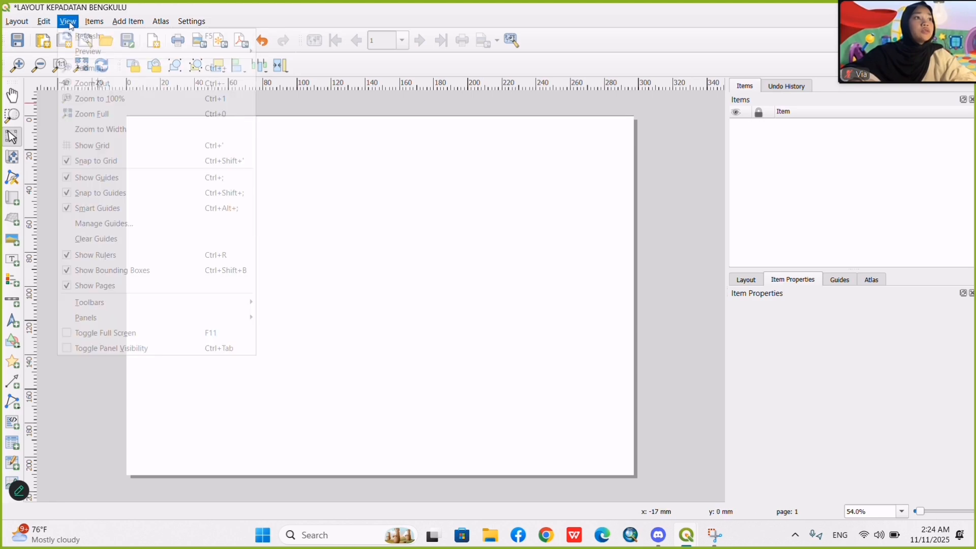
left_click(74, 150)
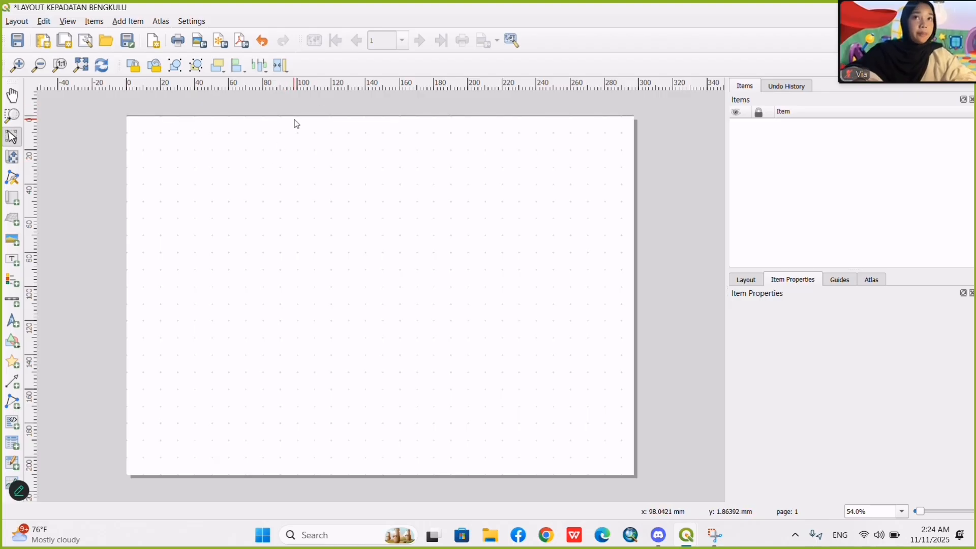
left_click(425, 18)
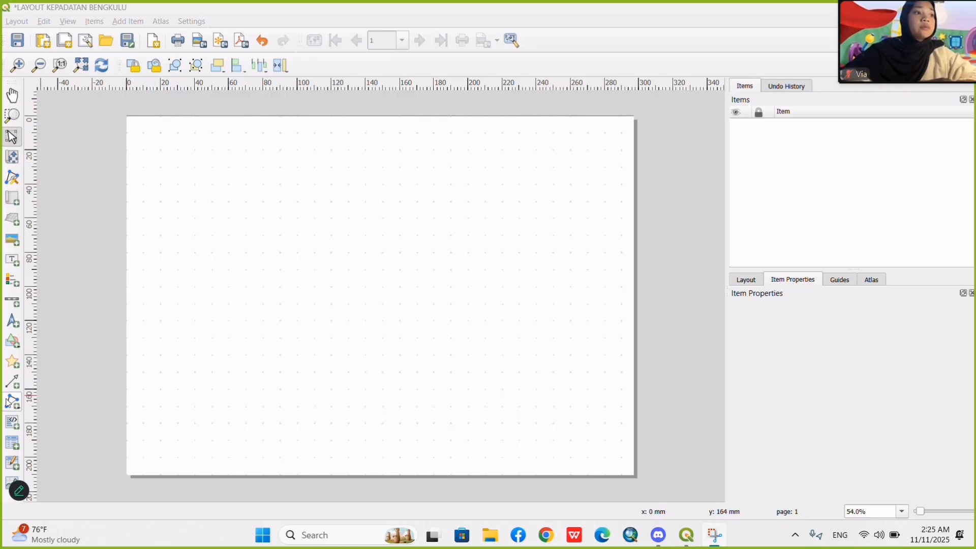
Draw an outer border rectangle on the page, about 7 mm in from the page edges, and slightly adjust its left edge.
left_click(15, 349)
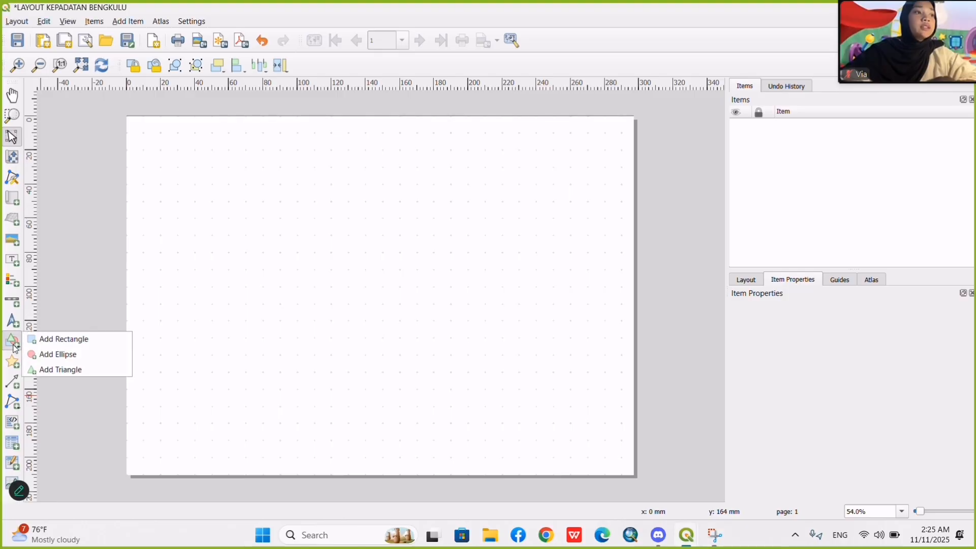
left_click(38, 345)
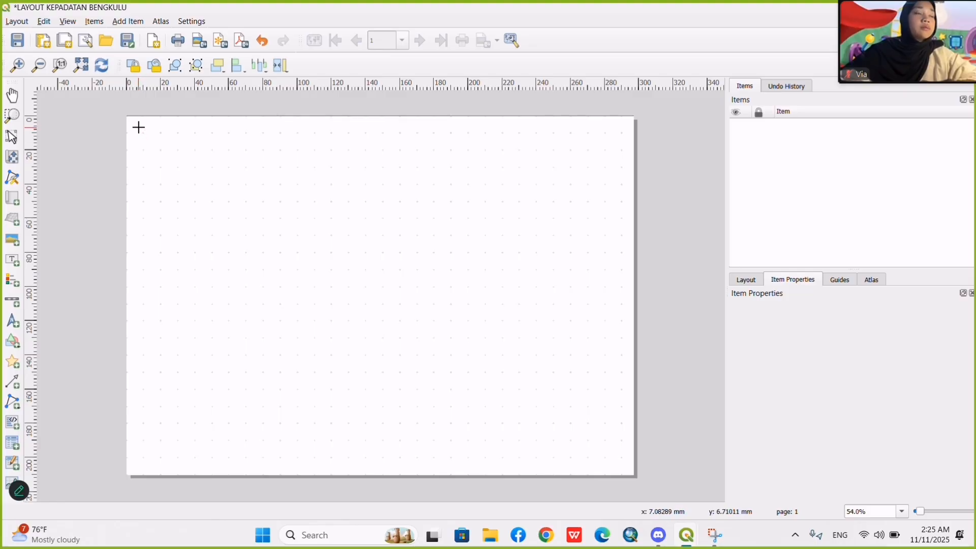
left_click_drag(138, 127, 623, 462)
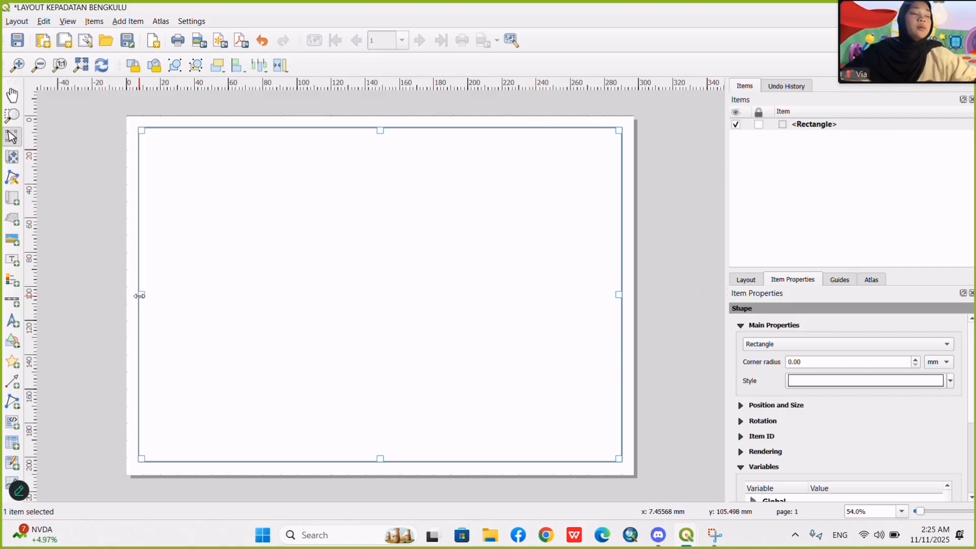
left_click_drag(139, 296, 142, 295)
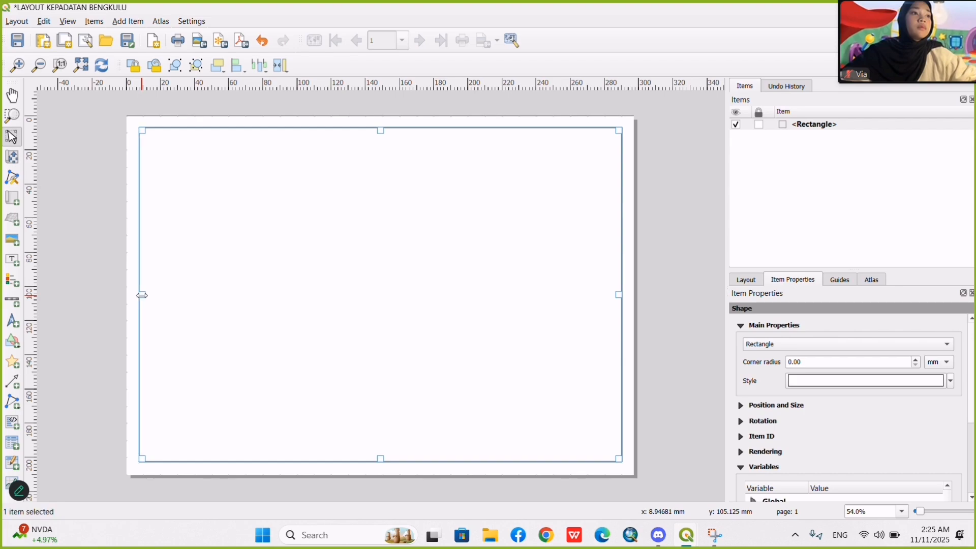
Rename the border rectangle as GARIS TEPI LUAR and lock it.
double_click(846, 127)
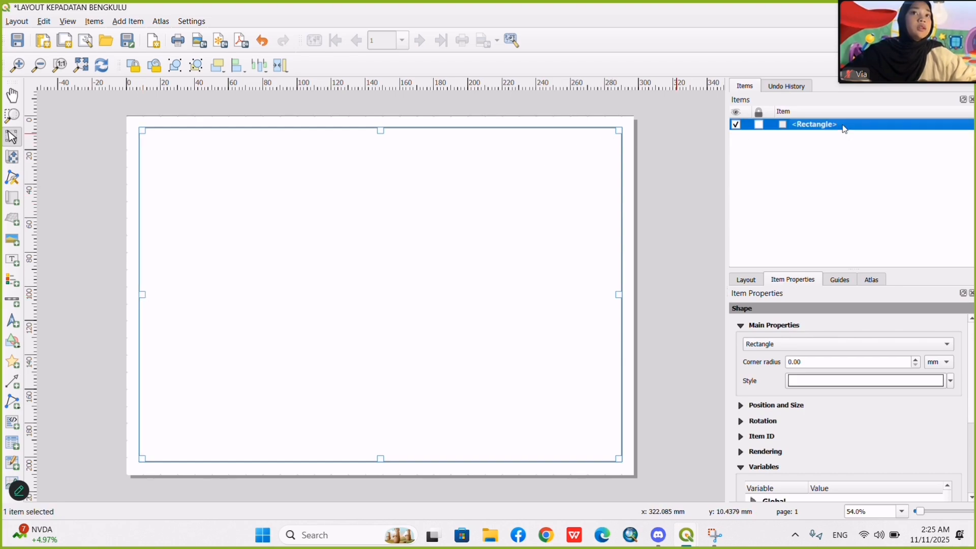
type("GAR")
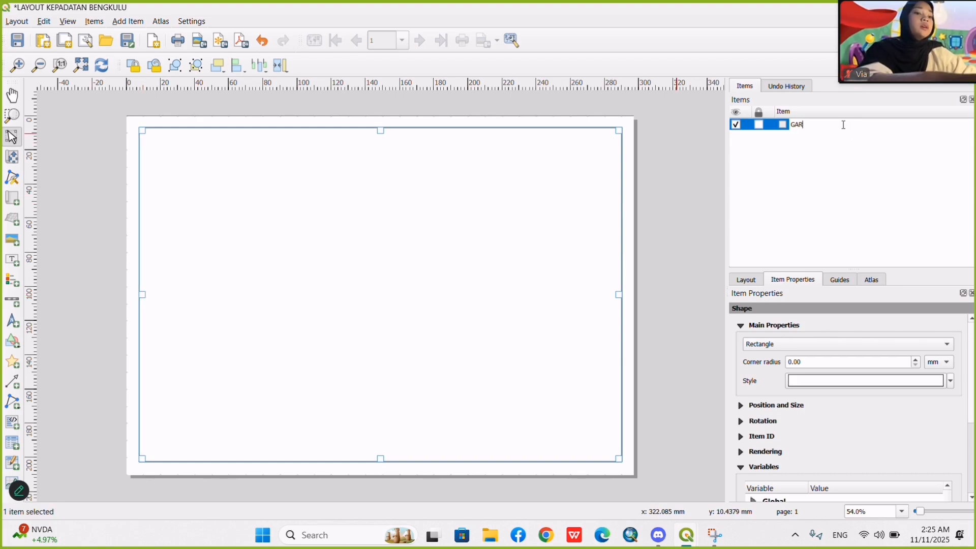
type("IS TEPI LUAR")
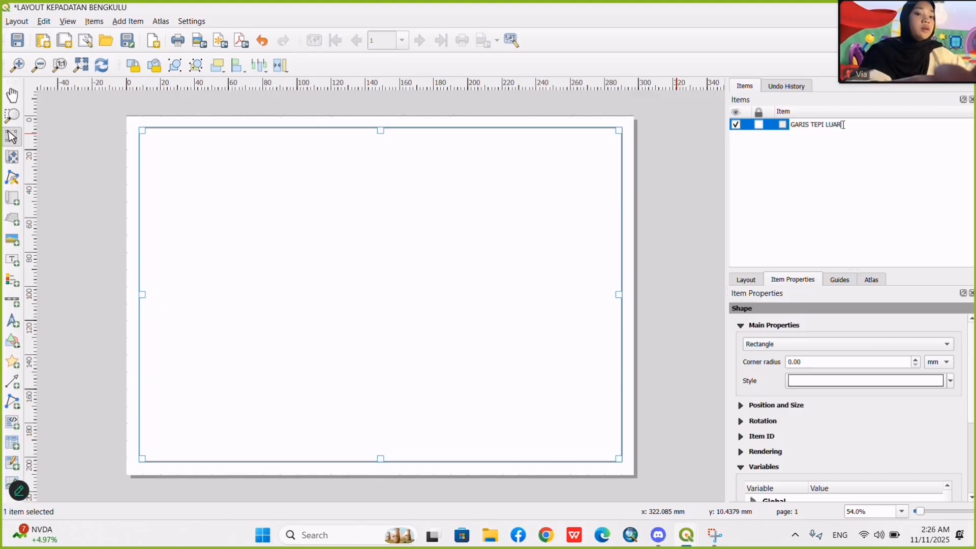
key("Return")
left_click(759, 126)
left_click(703, 200)
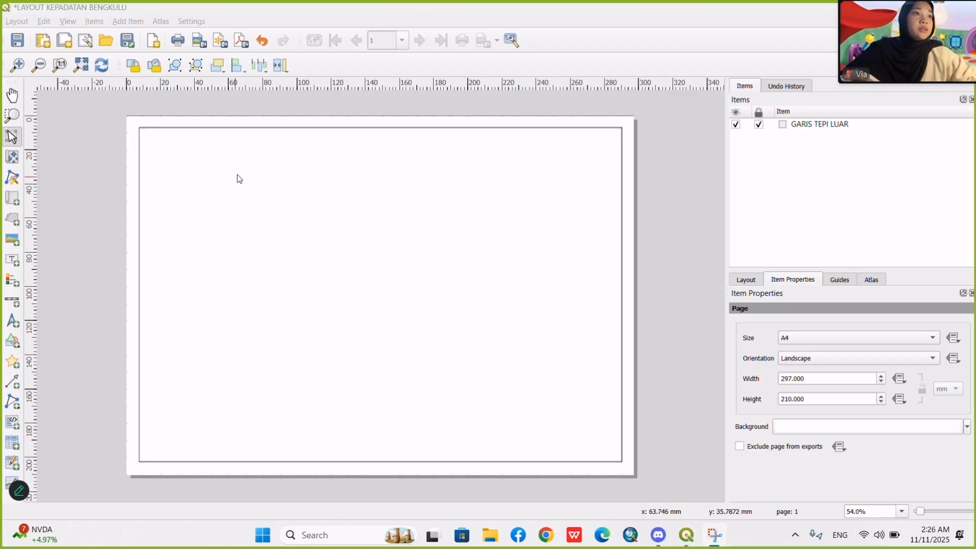
Draw a second rectangle just inside GARIS TEPI LUAR, starting about 10 mm from the page's top and left edges.
left_click(13, 342)
left_click(48, 338)
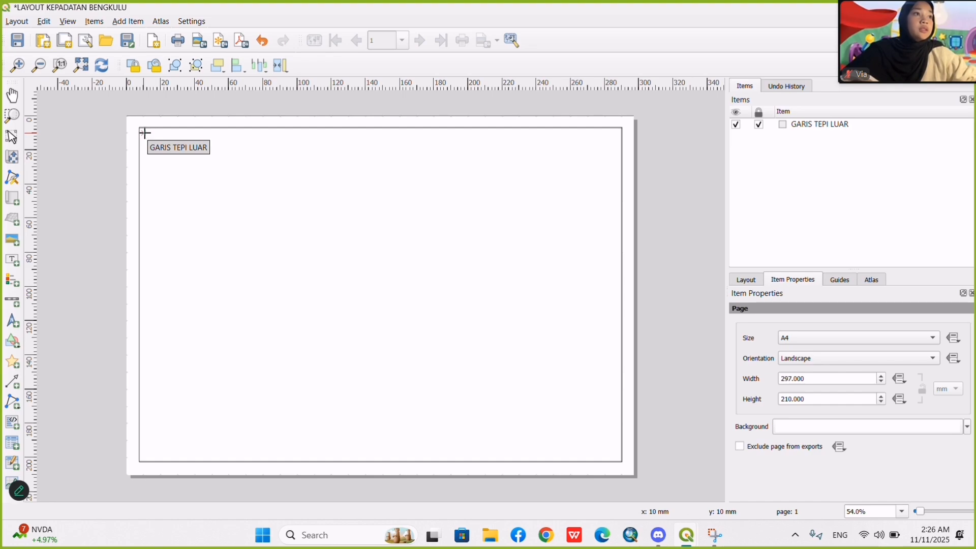
left_click_drag(145, 133, 617, 456)
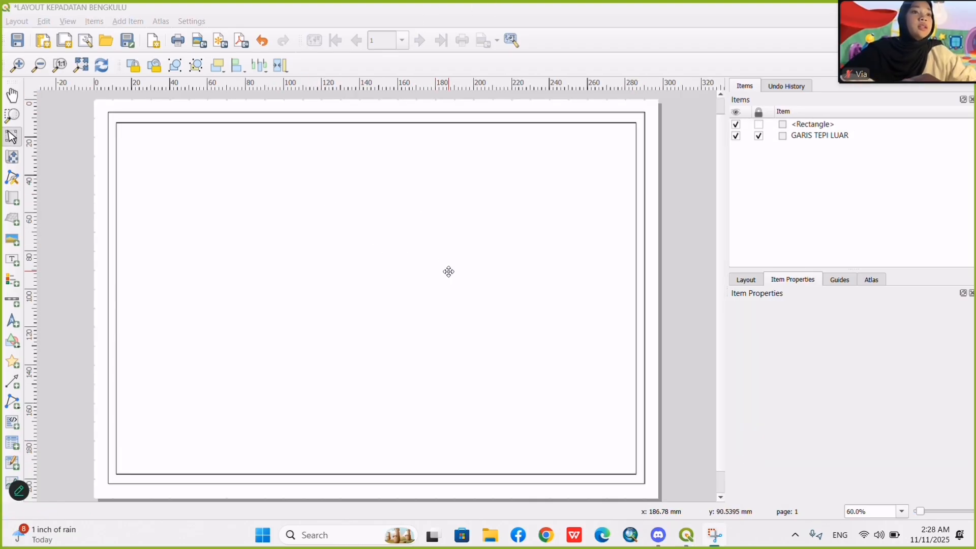
left_click(448, 272)
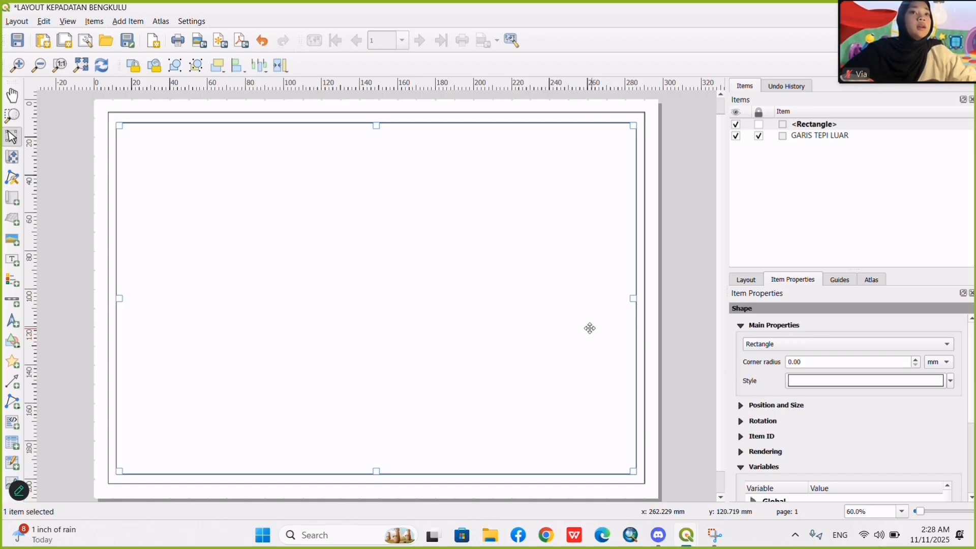
right_click(591, 298)
left_click(678, 234)
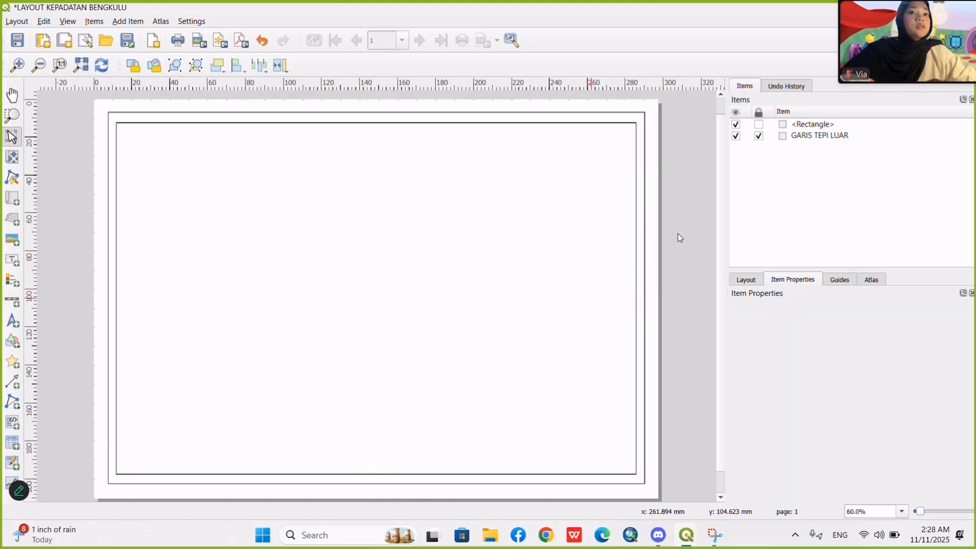
Set the stroke width of the inner rectangle's simple fill to 0.1 mm.
left_click(590, 281)
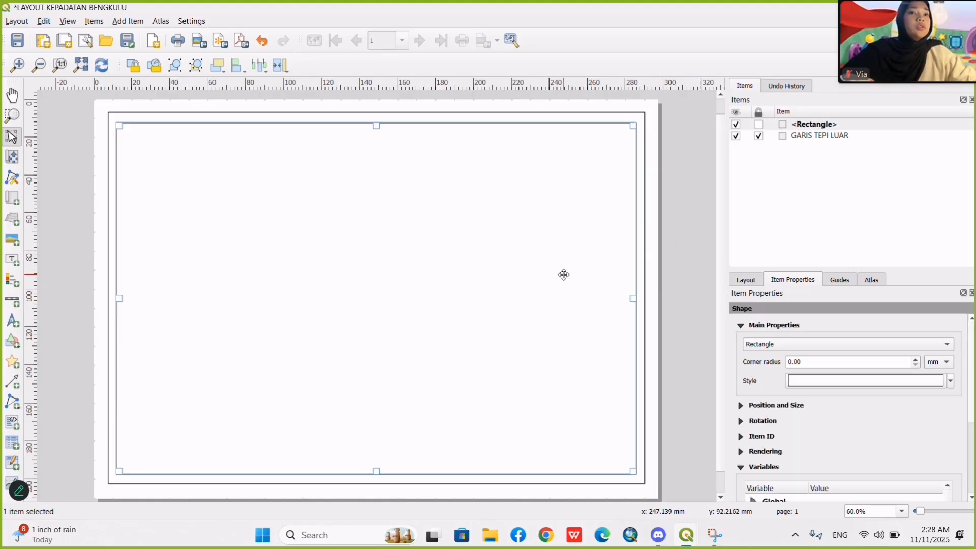
left_click(838, 383)
left_click(841, 337)
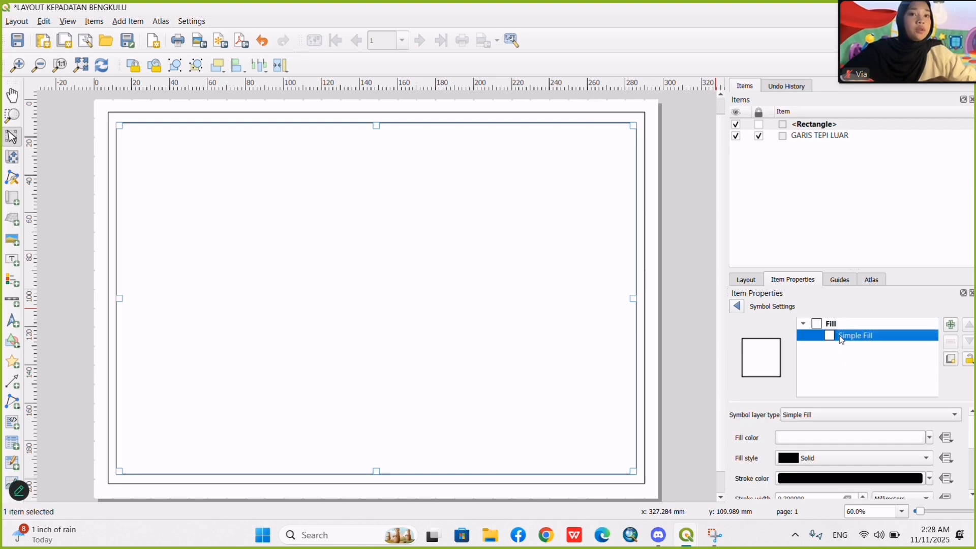
scroll(803, 429, "down", 3)
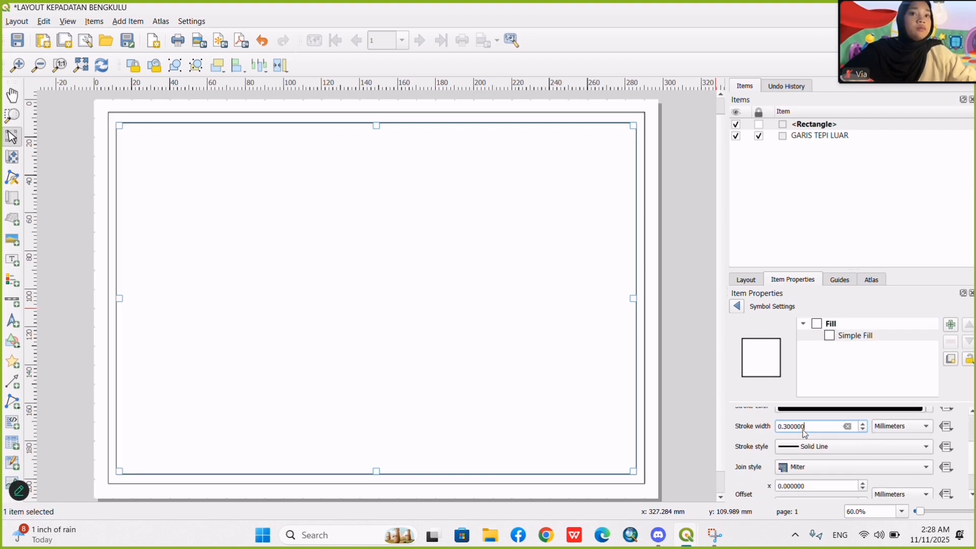
left_click(796, 428)
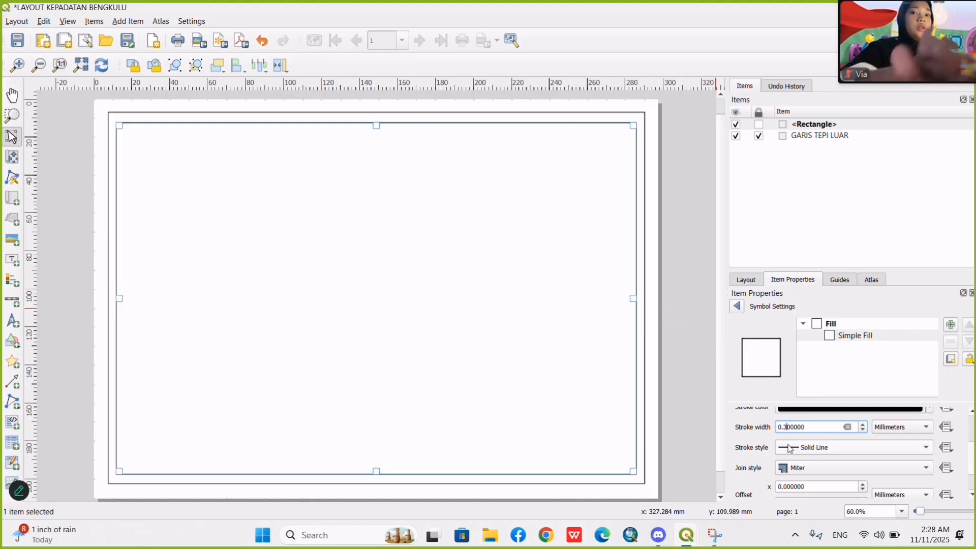
key("BackSpace")
type("1")
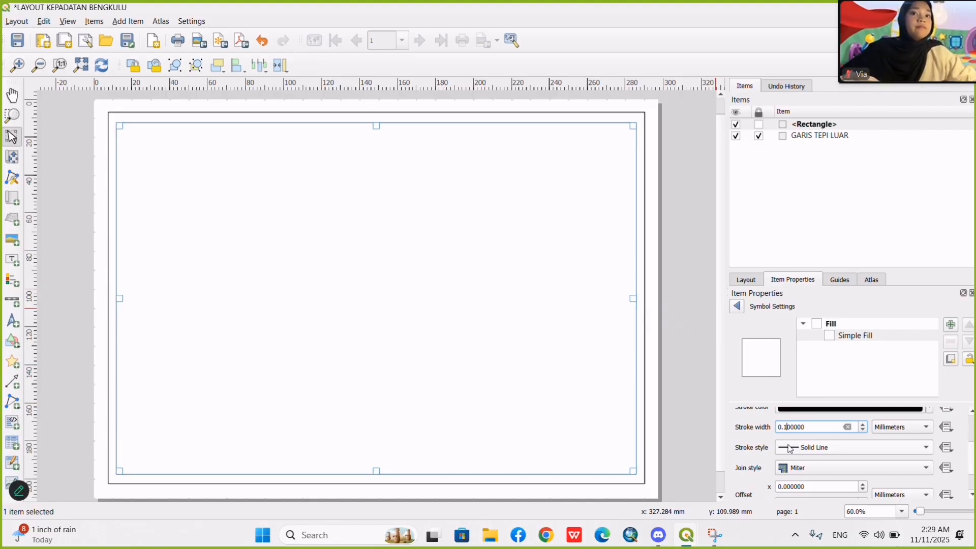
scroll(789, 426, "up", 1)
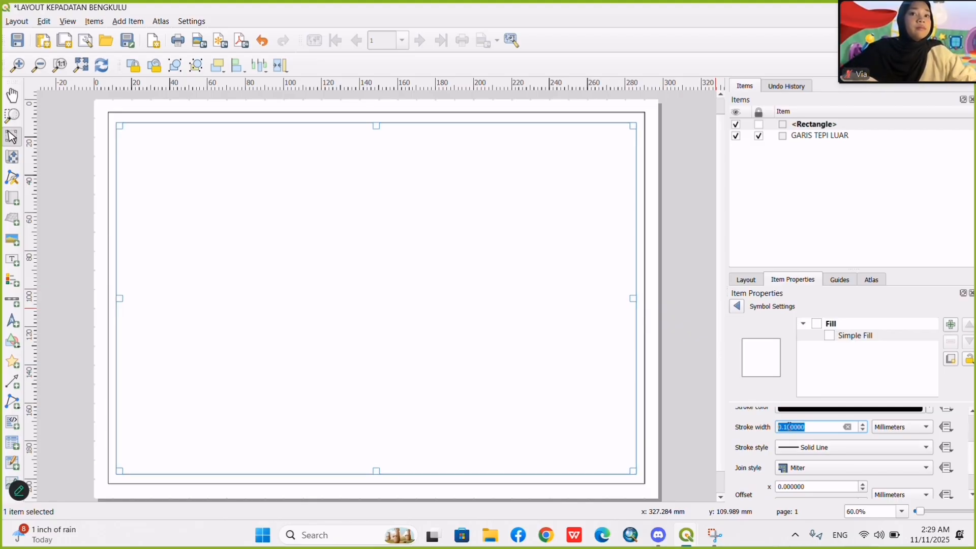
left_click(787, 427)
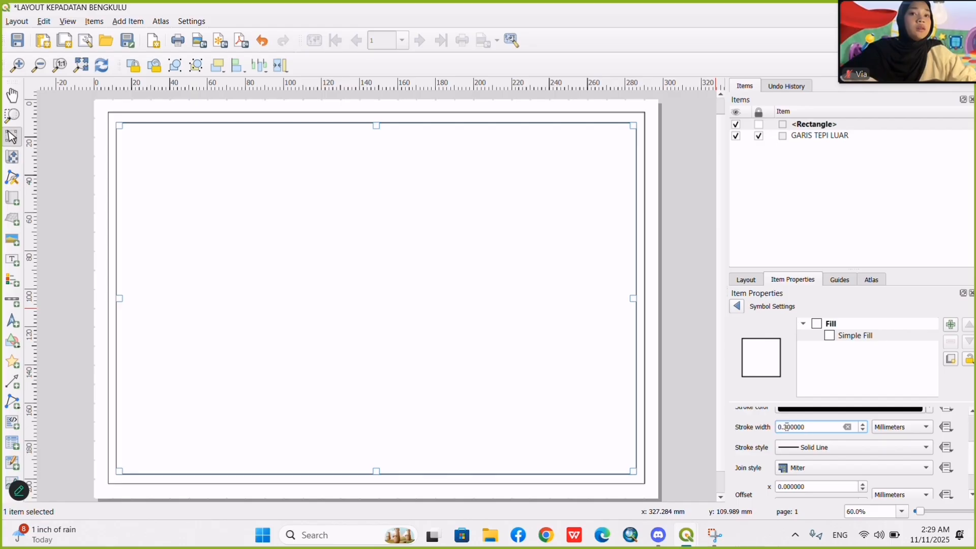
key("BackSpace")
type("1")
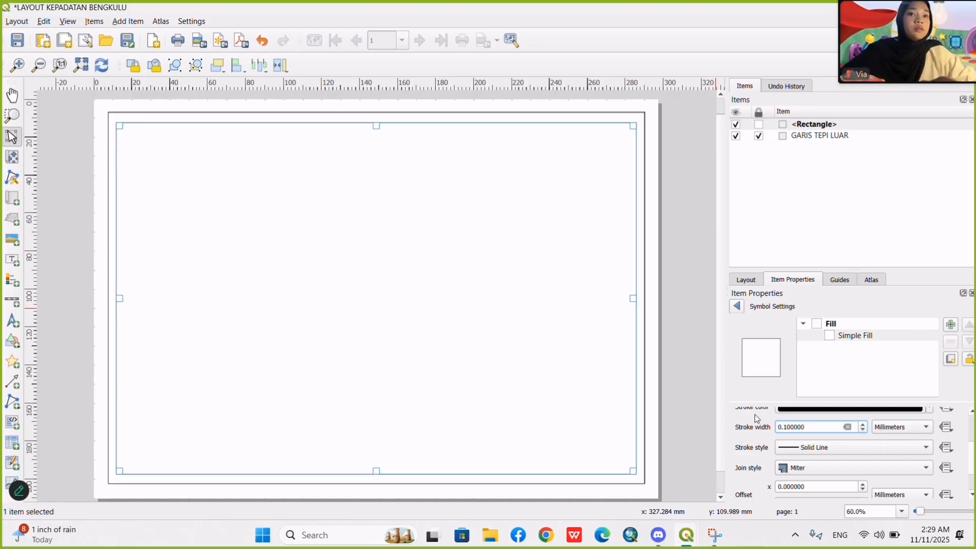
left_click(688, 389)
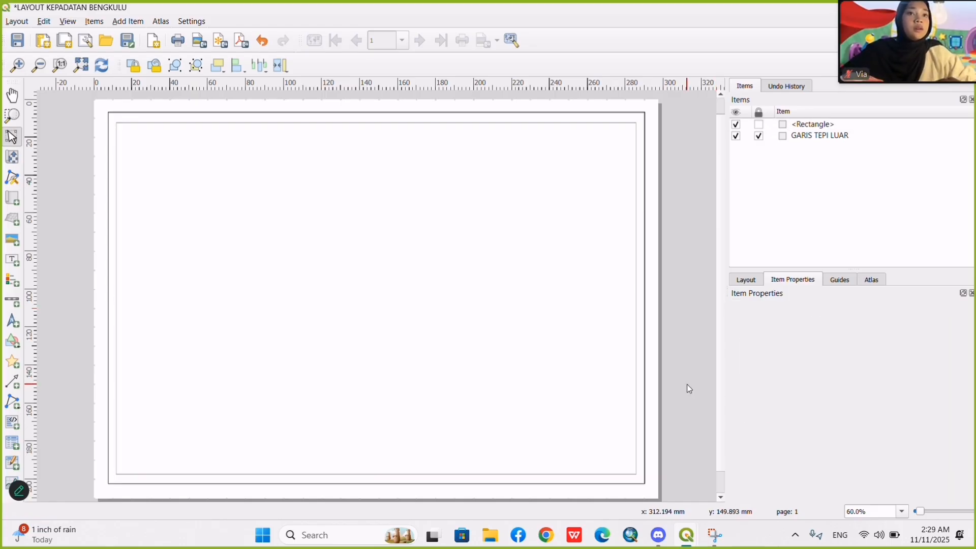
Duplicate the inner rectangle and move the copy to the right so it overlaps the original.
left_click(498, 322)
right_click(499, 322)
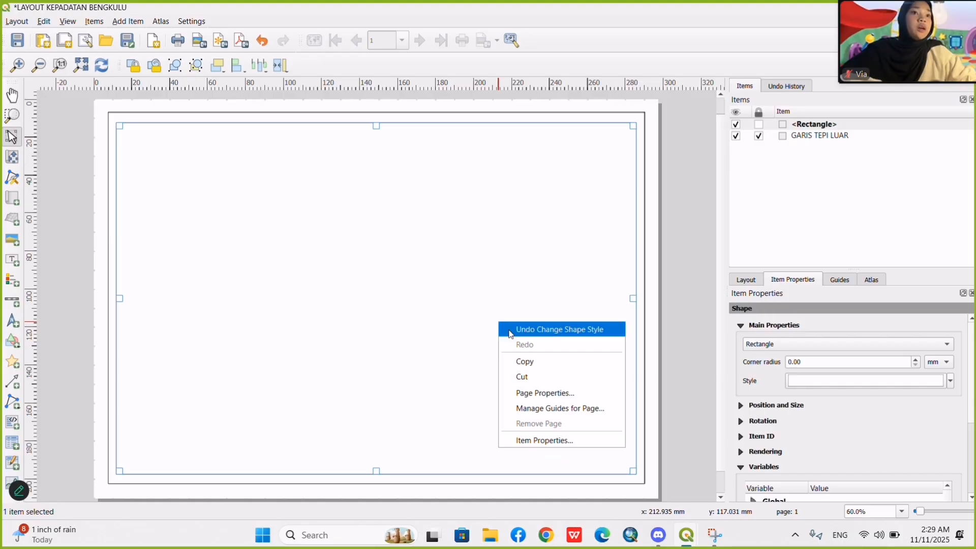
left_click(529, 362)
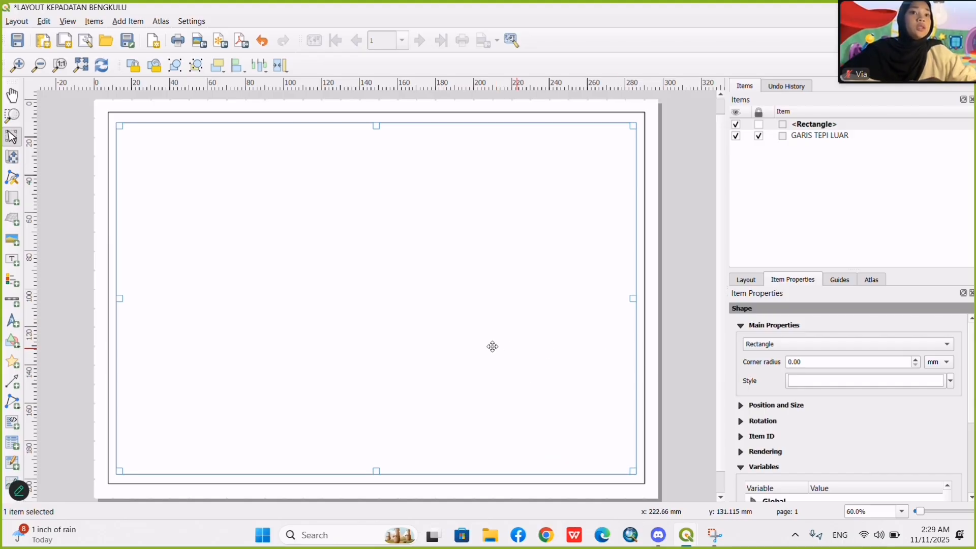
key("ctrl+v")
left_click_drag(540, 394, 375, 175)
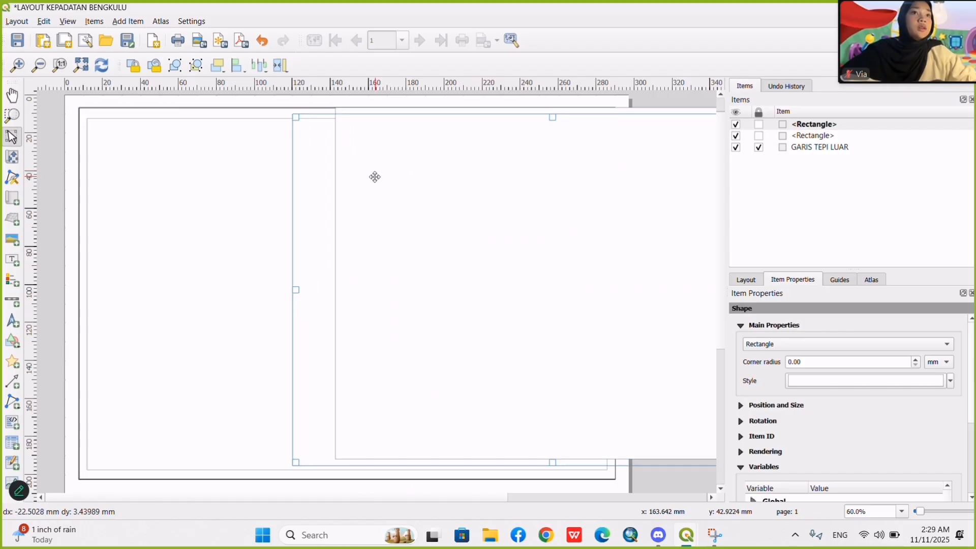
left_click(225, 214)
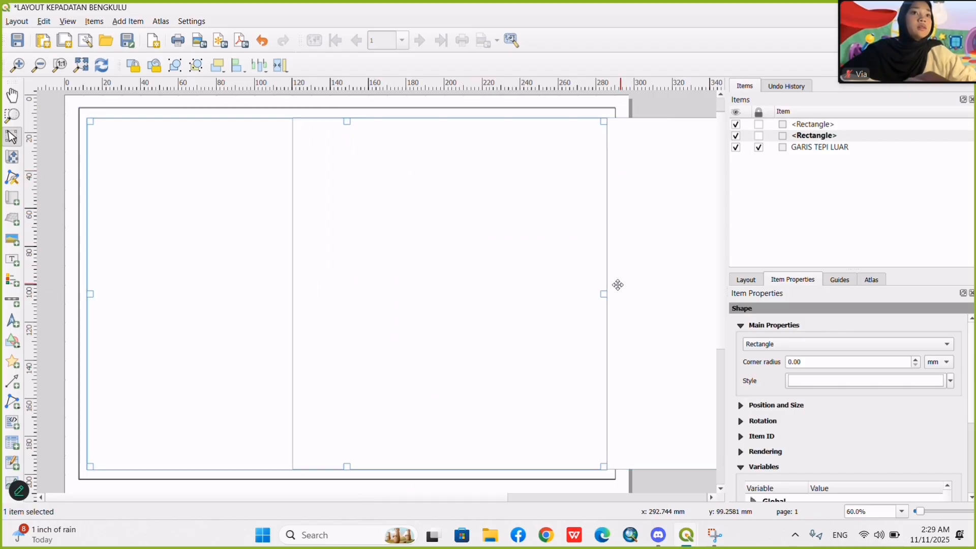
left_click_drag(654, 266, 526, 271)
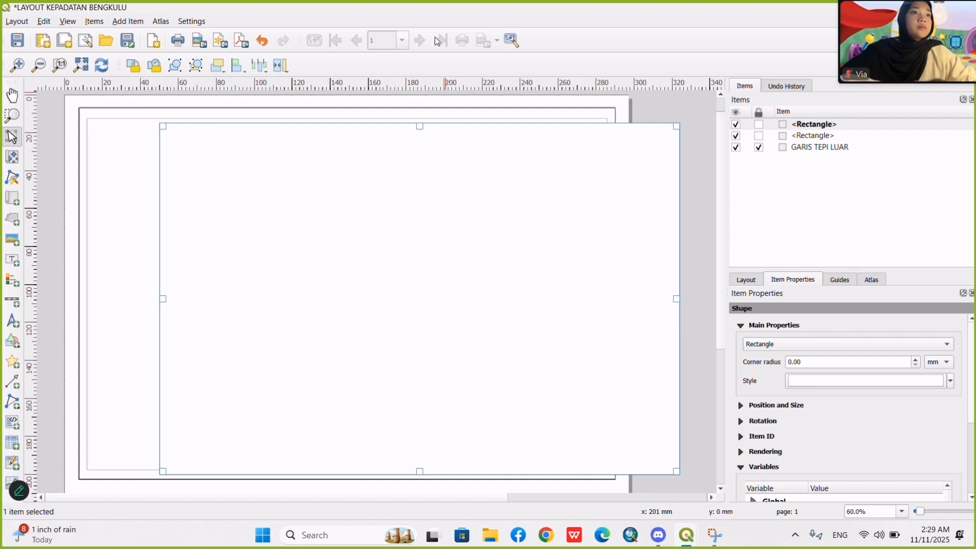
left_click_drag(284, 225, 342, 224)
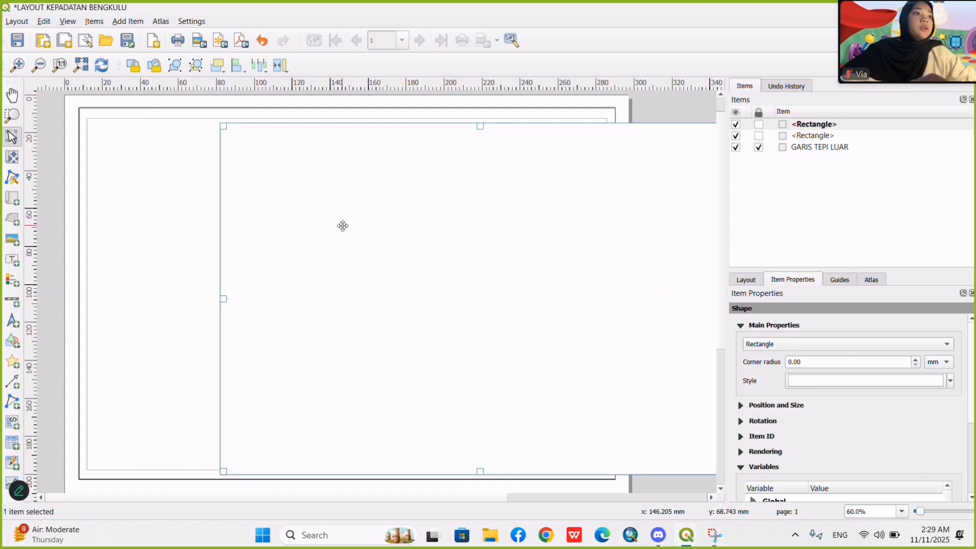
left_click(121, 258)
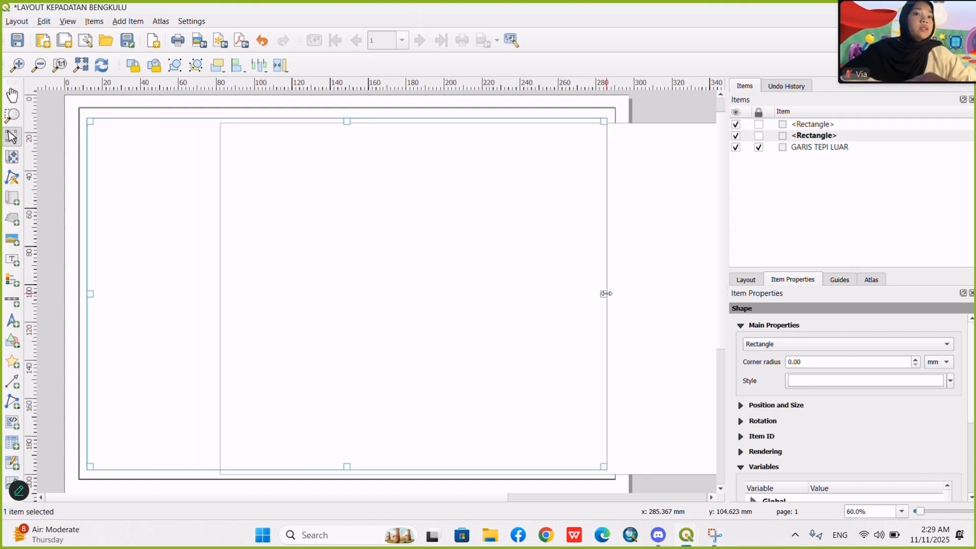
Resize and position the two inner rectangles side by side inside the outer border, the left about 168 mm wide and the right about 101 mm.
left_click_drag(606, 293, 388, 280)
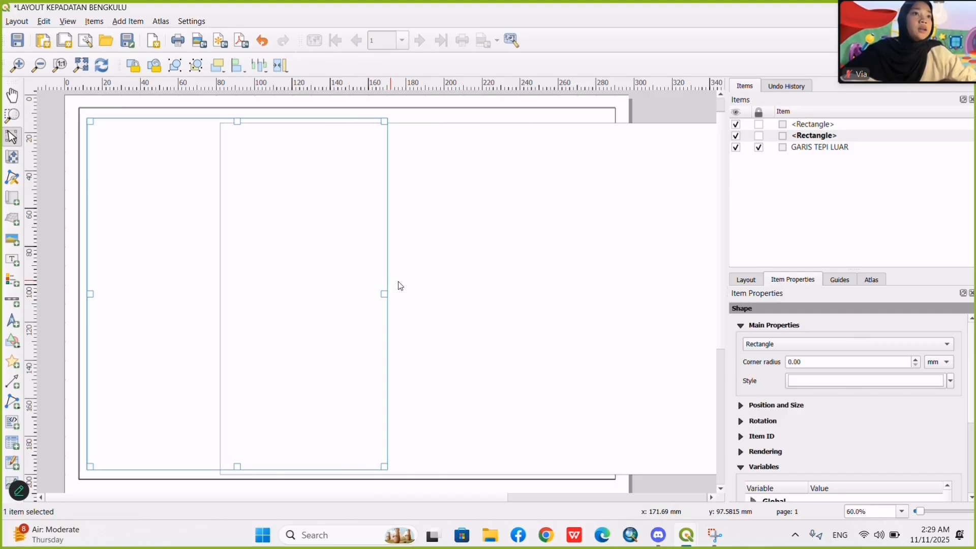
left_click(460, 293)
left_click_drag(224, 298, 417, 299)
left_click_drag(511, 304, 435, 286)
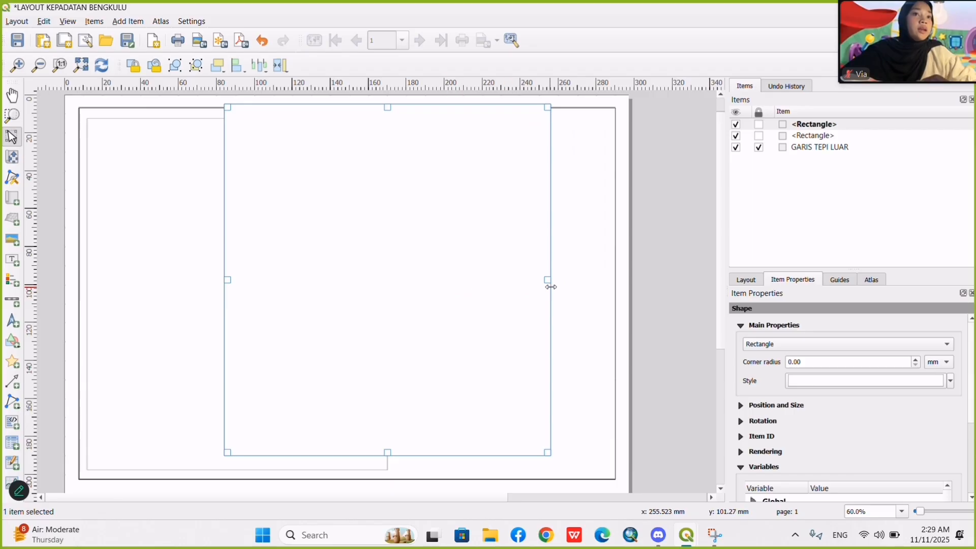
left_click_drag(549, 280, 492, 280)
left_click(423, 15)
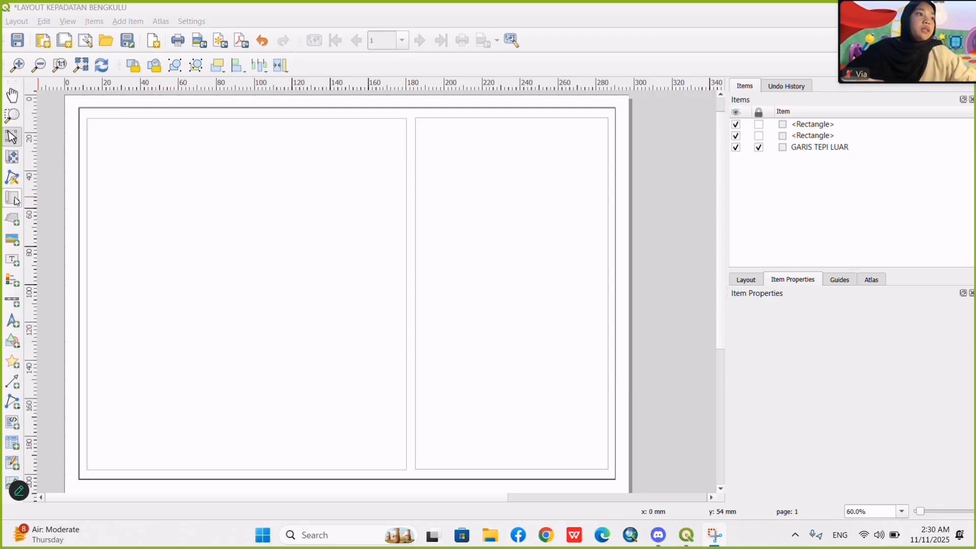
Add a map just inside the left inner rectangle and set its scale to 2500000.
left_click(13, 200)
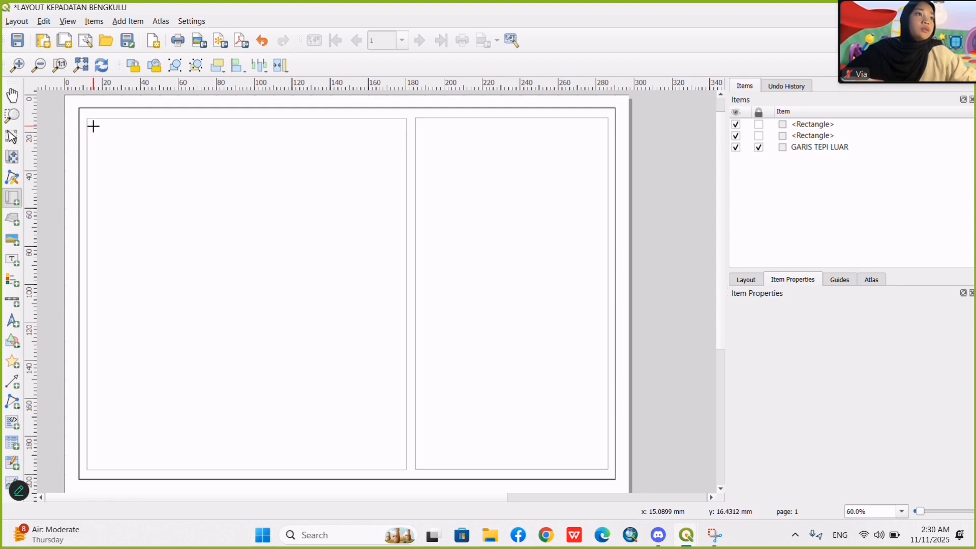
left_click_drag(93, 125, 400, 464)
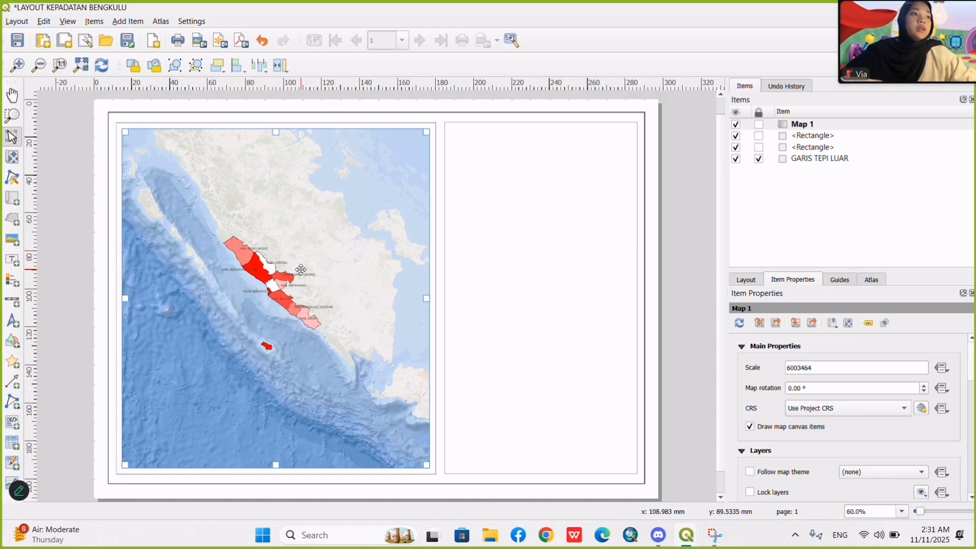
double_click(838, 371)
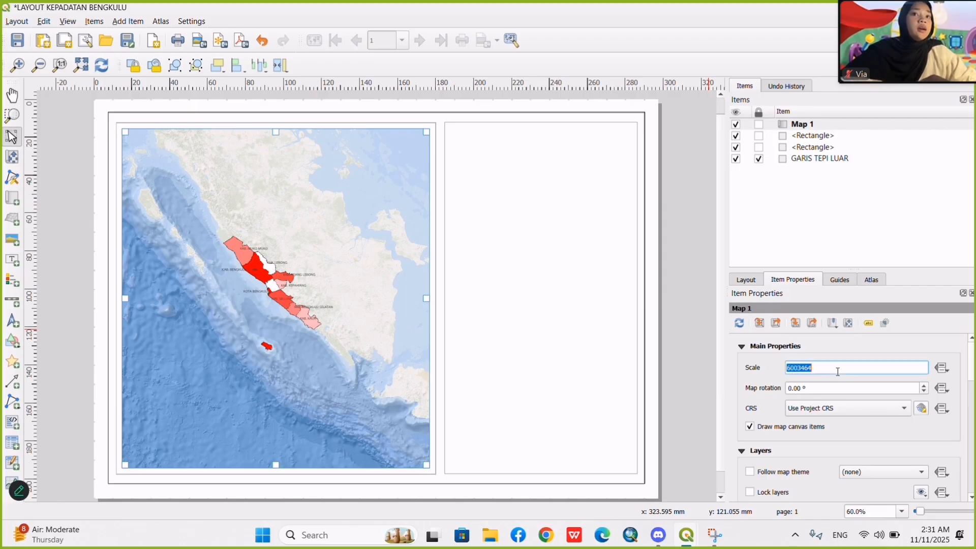
type("2")
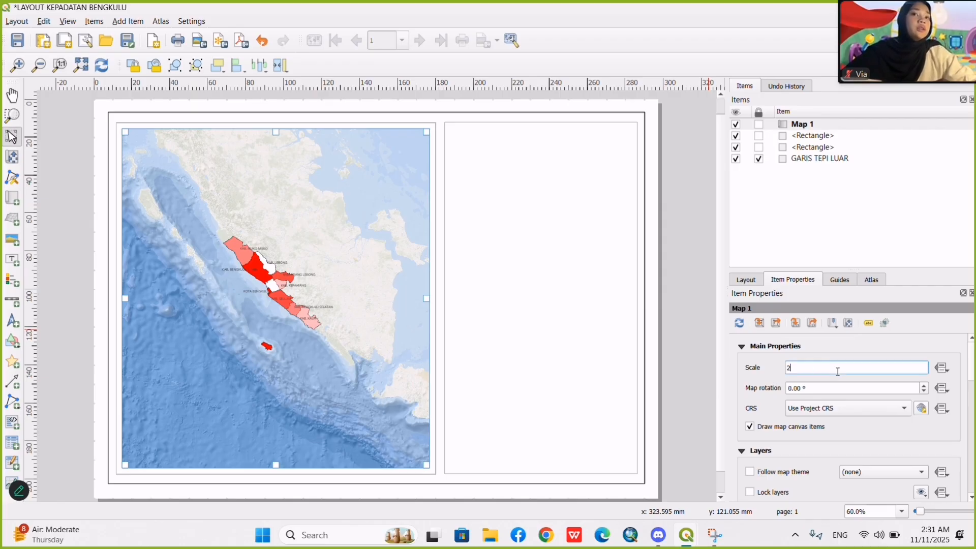
type("500")
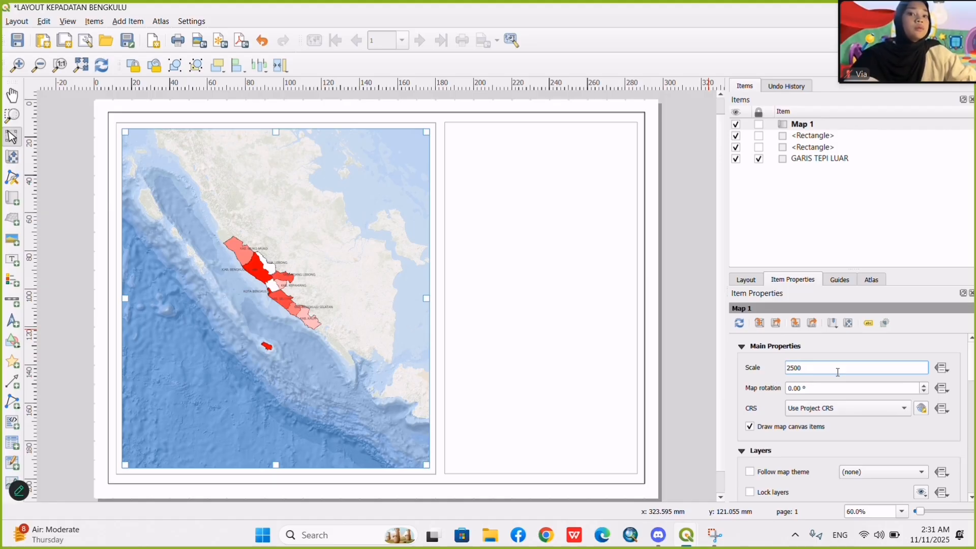
type("000")
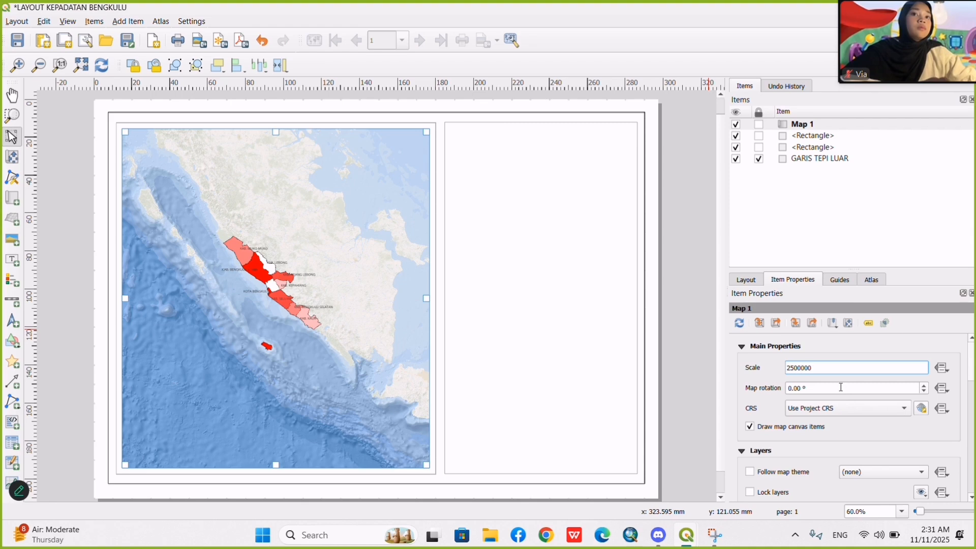
left_click(841, 388)
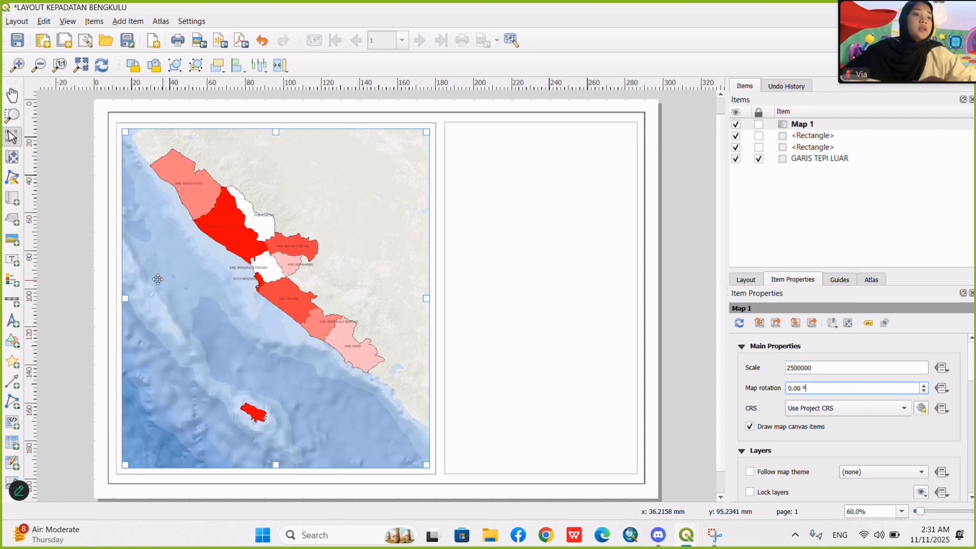
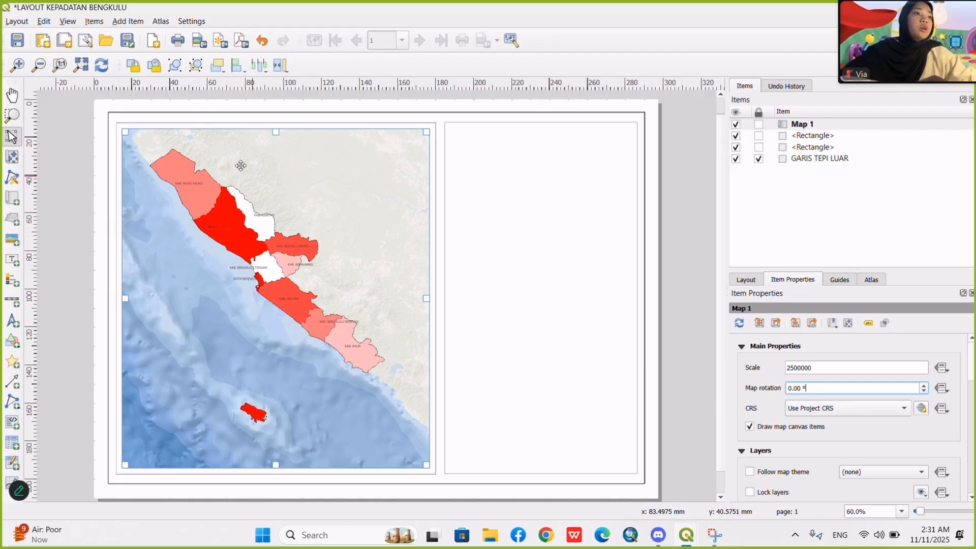
Move the content of Map 1 slightly down and to the right within its frame to centre the Bengkulu regencies.
left_click(11, 156)
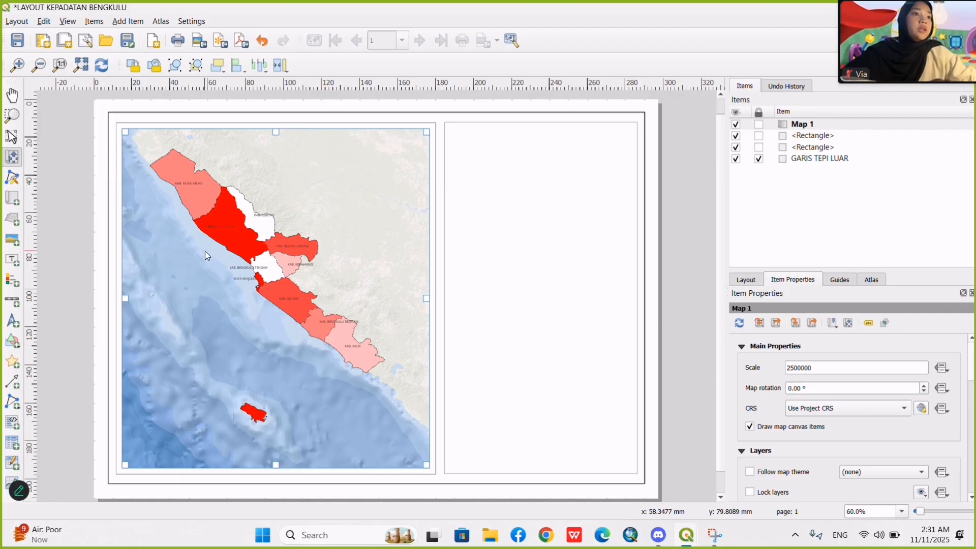
left_click_drag(205, 251, 216, 264)
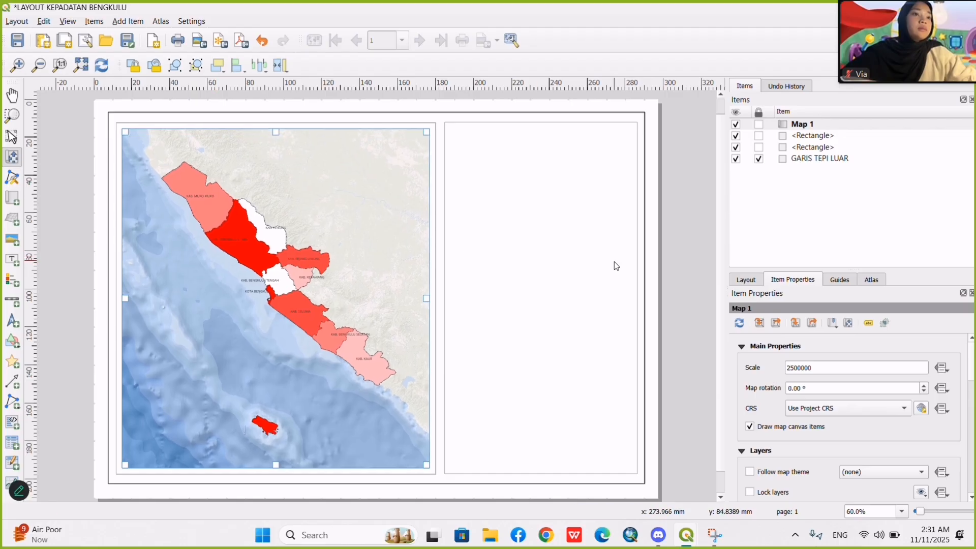
left_click(424, 23)
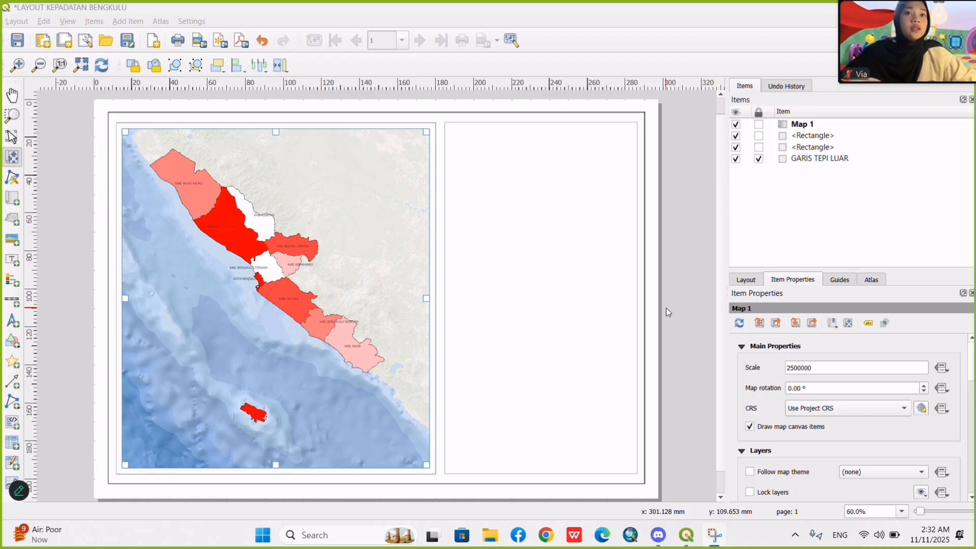
left_click_drag(166, 240, 177, 252)
left_click(425, 23)
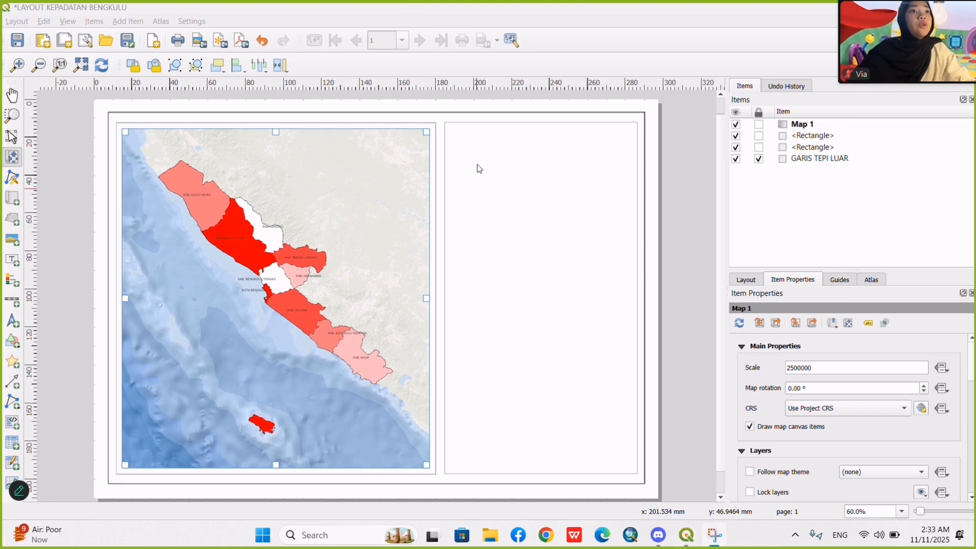
Lock the layers and the layer styles of Map 1.
scroll(767, 461, "down", 1)
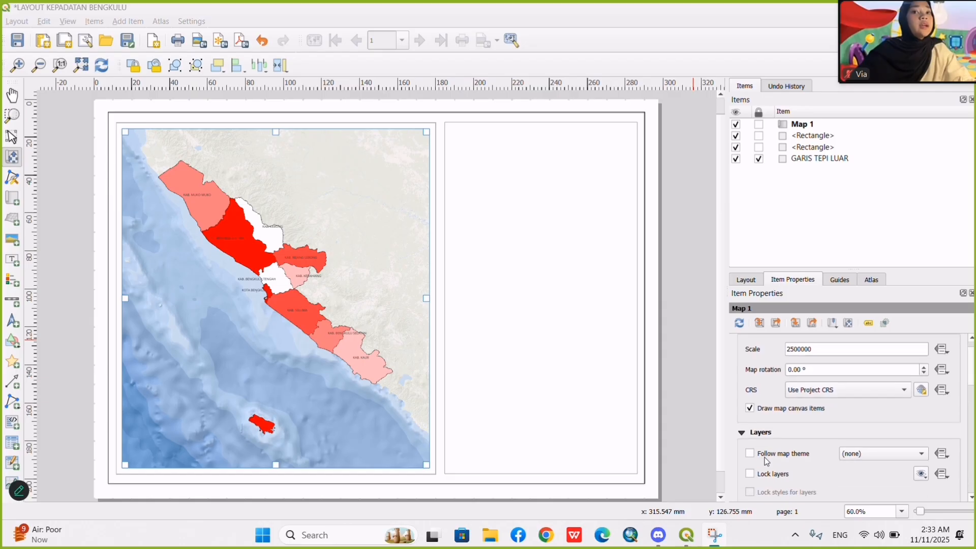
scroll(766, 461, "down", 1)
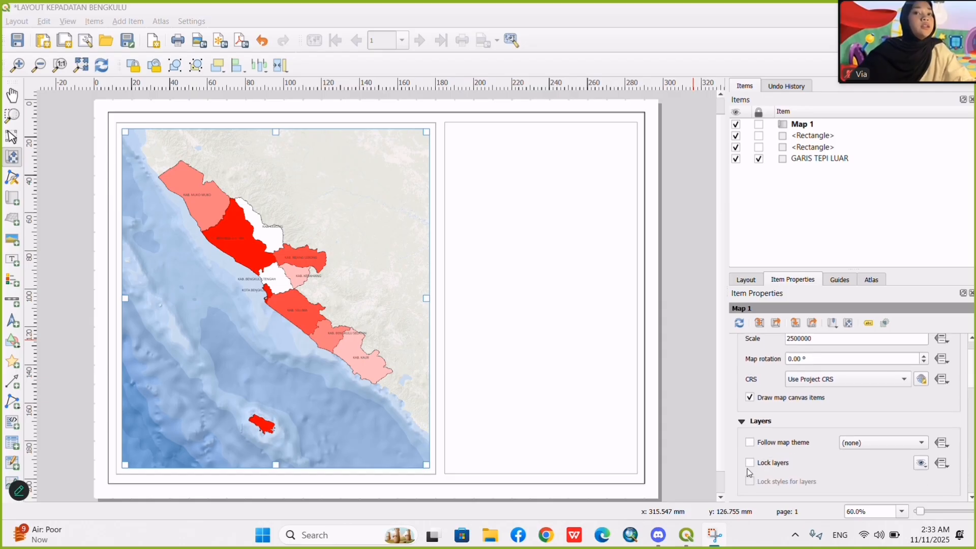
left_click(750, 462)
left_click(750, 482)
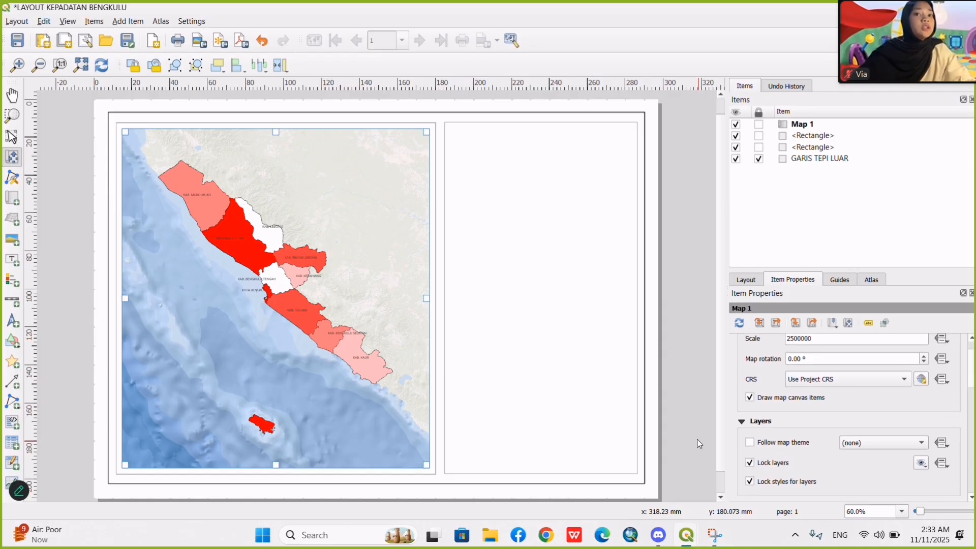
Add a grid to Map 1 and open its properties, keeping the grid type Solid.
scroll(777, 431, "down", 3)
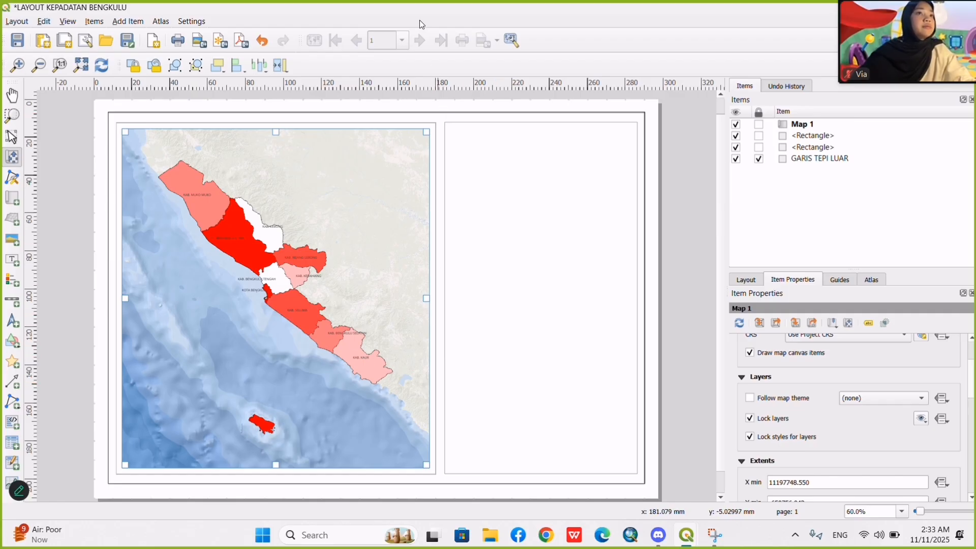
scroll(844, 410, "down", 3)
scroll(844, 410, "down", 10)
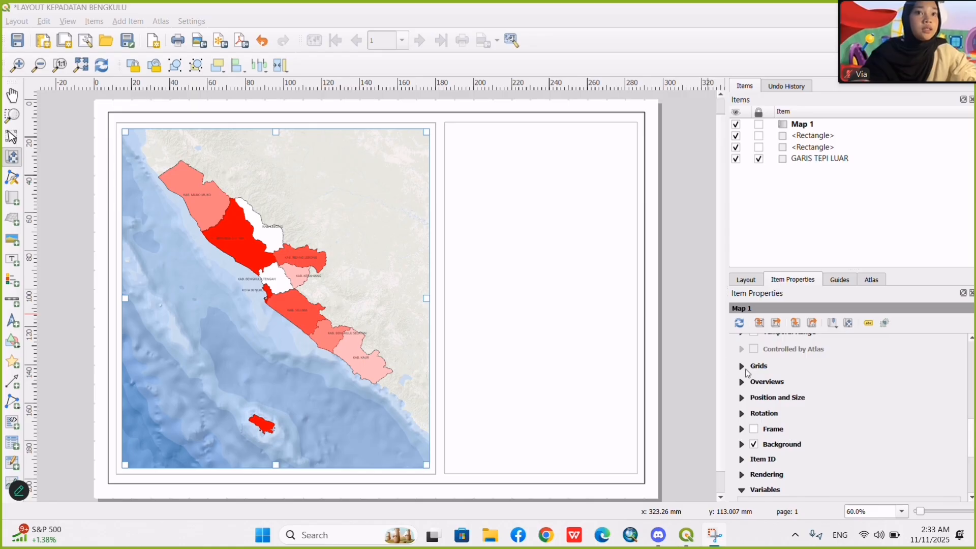
left_click(742, 367)
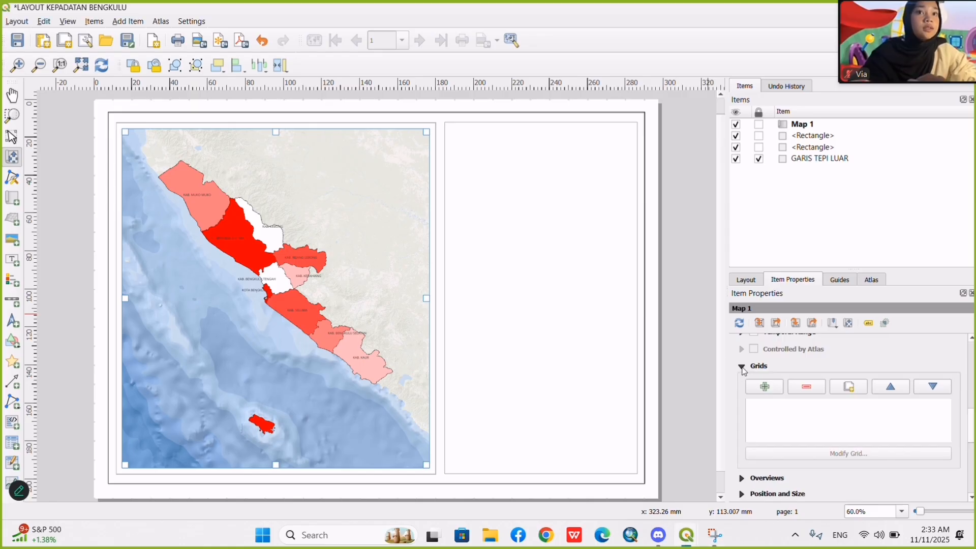
left_click(763, 387)
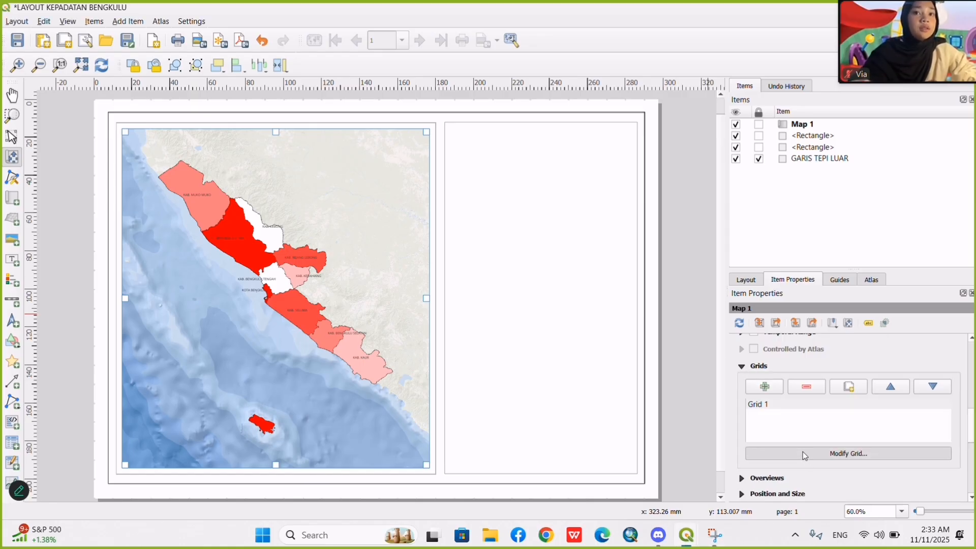
left_click(803, 452)
left_click(858, 365)
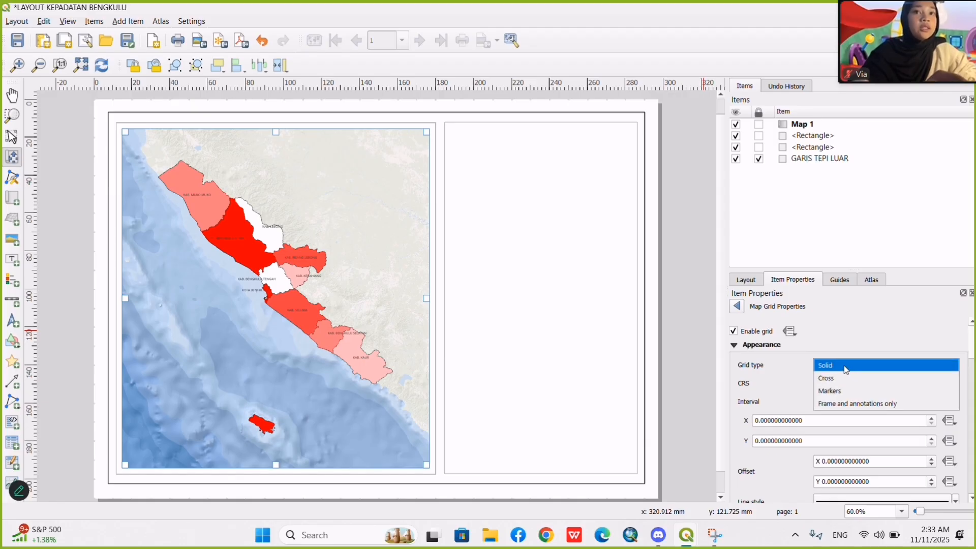
left_click(846, 367)
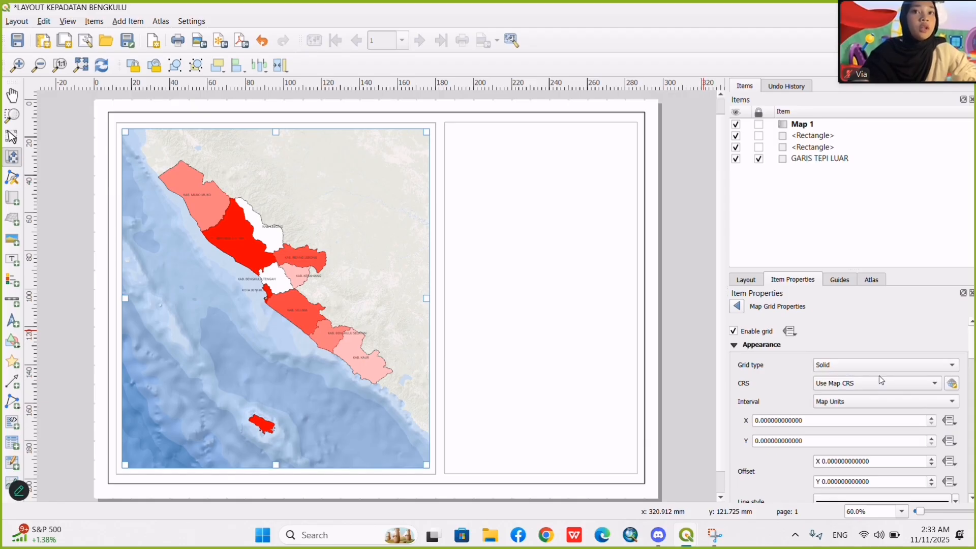
Set the grid's coordinate reference system to the predefined EPSG:4326 - WGS 84.
left_click(952, 385)
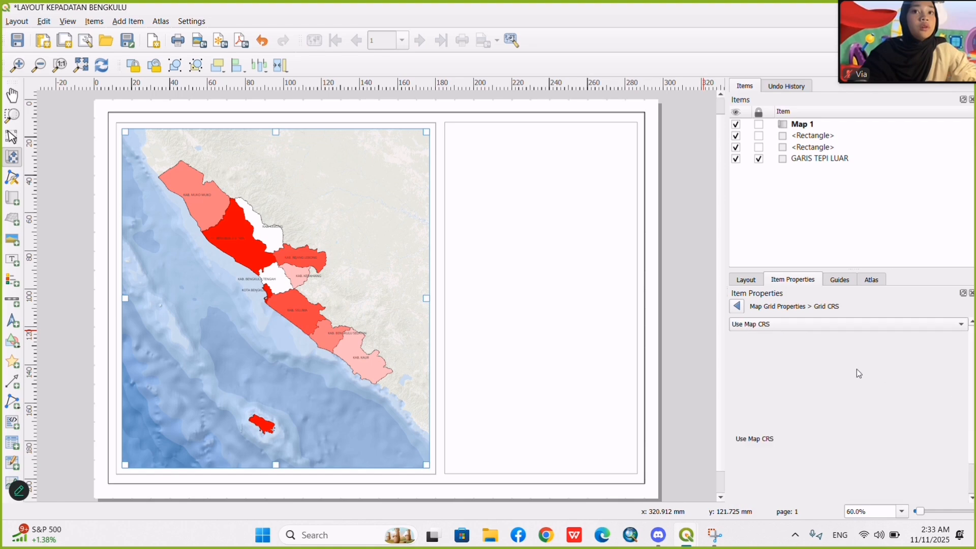
left_click(787, 323)
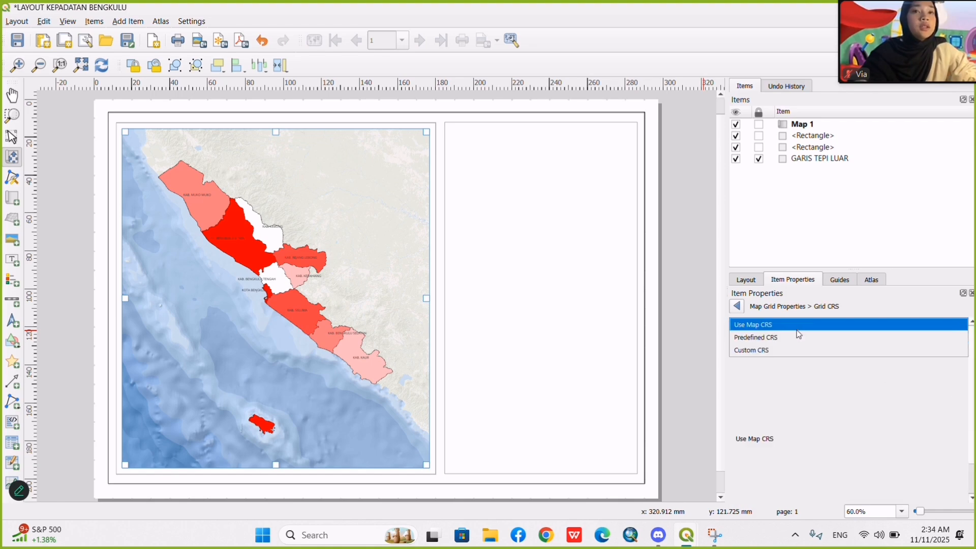
left_click(763, 342)
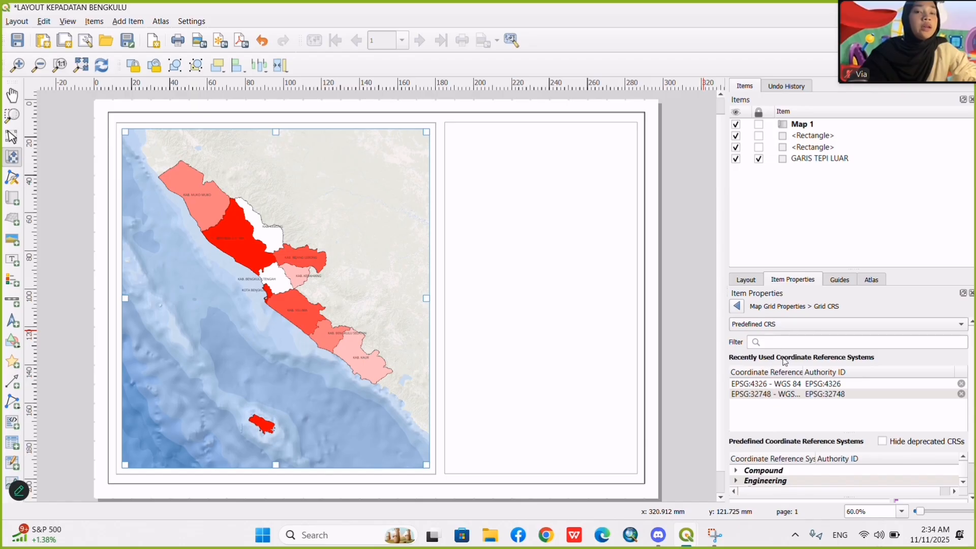
left_click(787, 341)
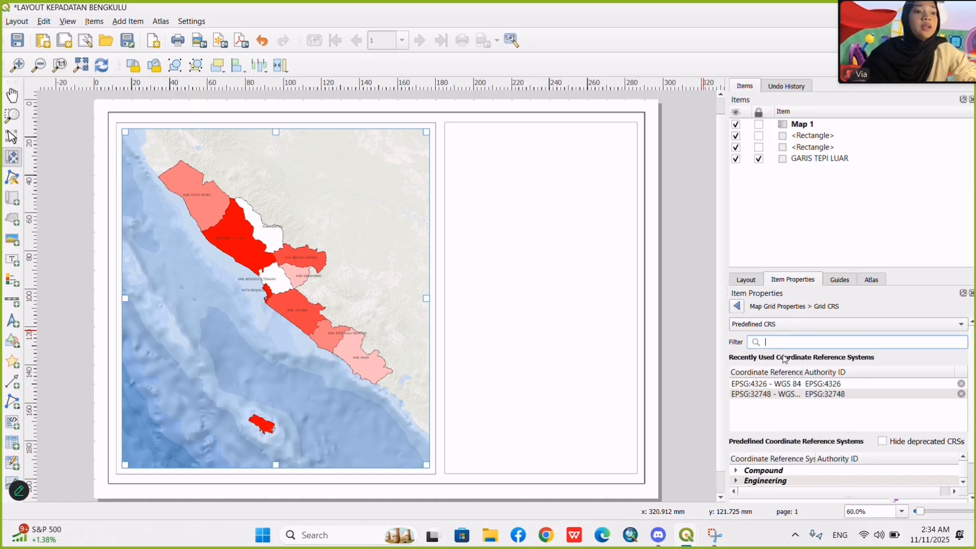
type("WG")
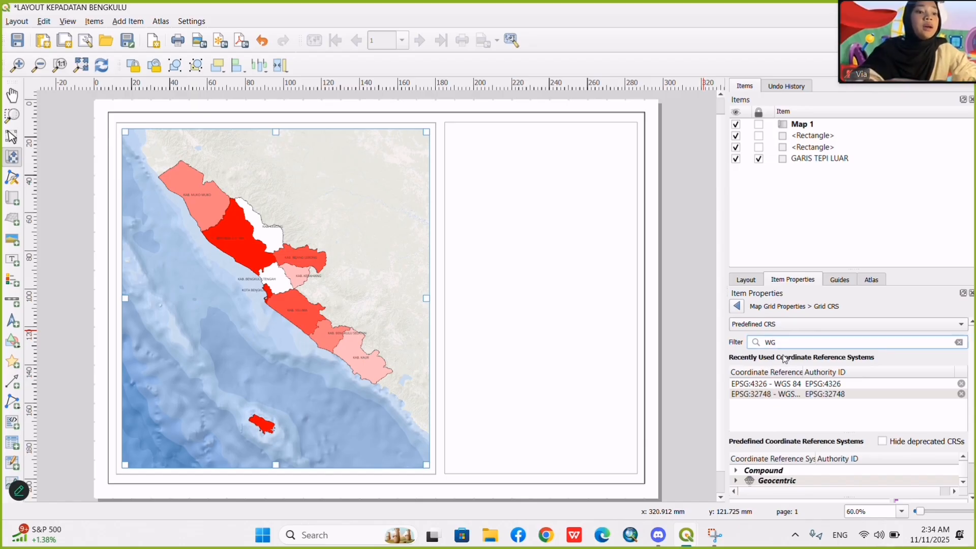
type("S 84")
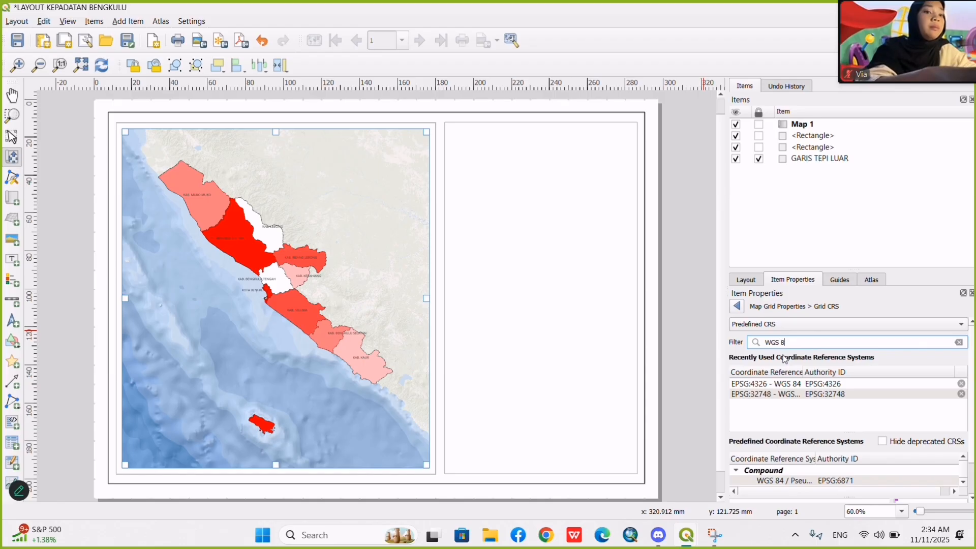
left_click(822, 388)
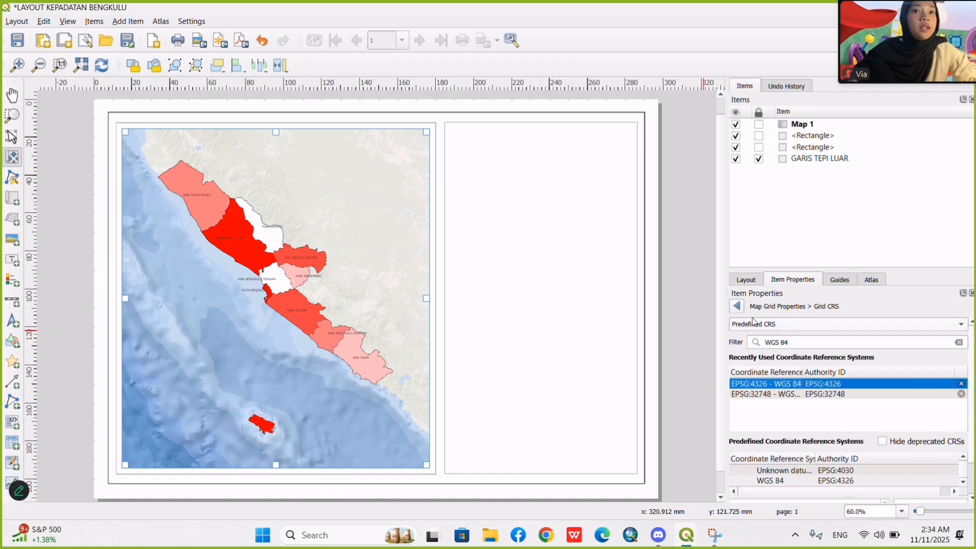
left_click(737, 306)
Set the map grid's frame style to Interior and Exterior Ticks.
scroll(774, 411, "down", 5)
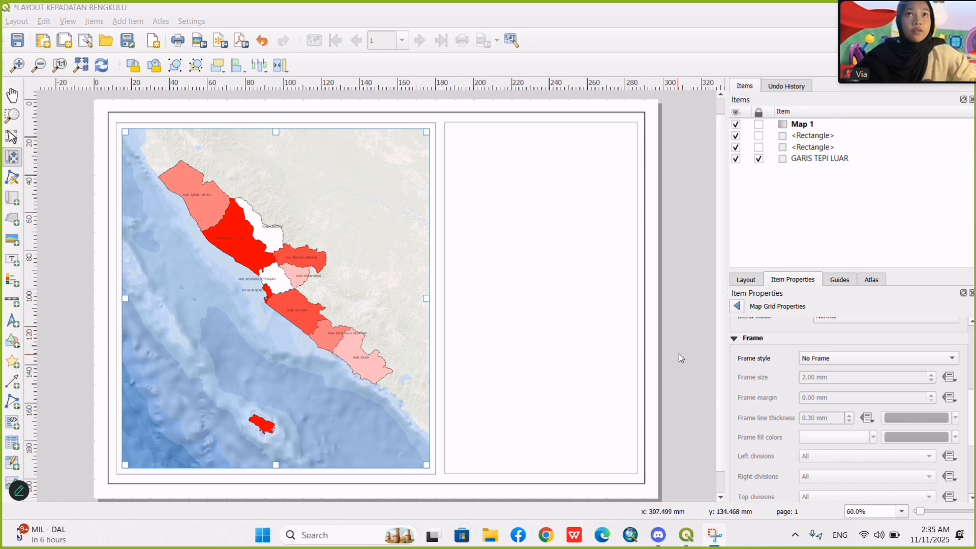
left_click(812, 360)
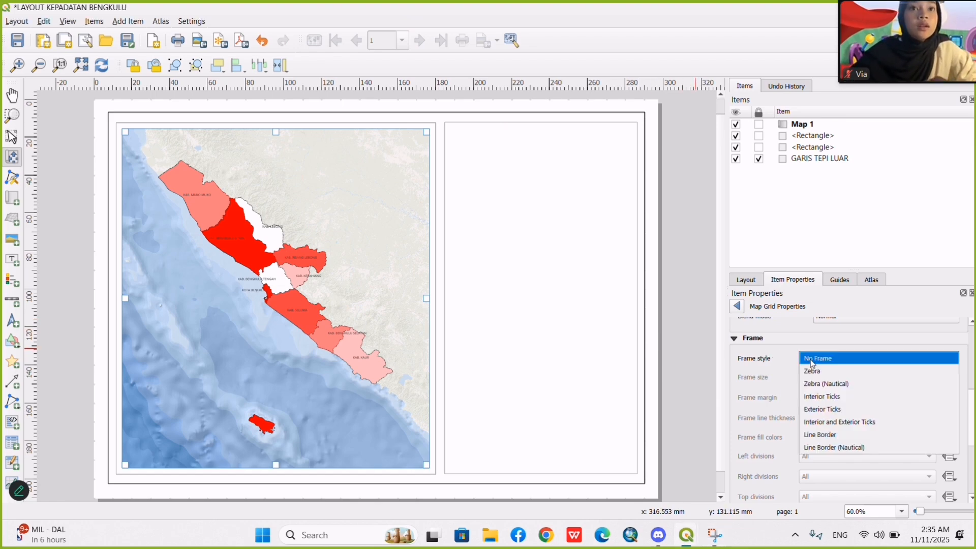
left_click(830, 423)
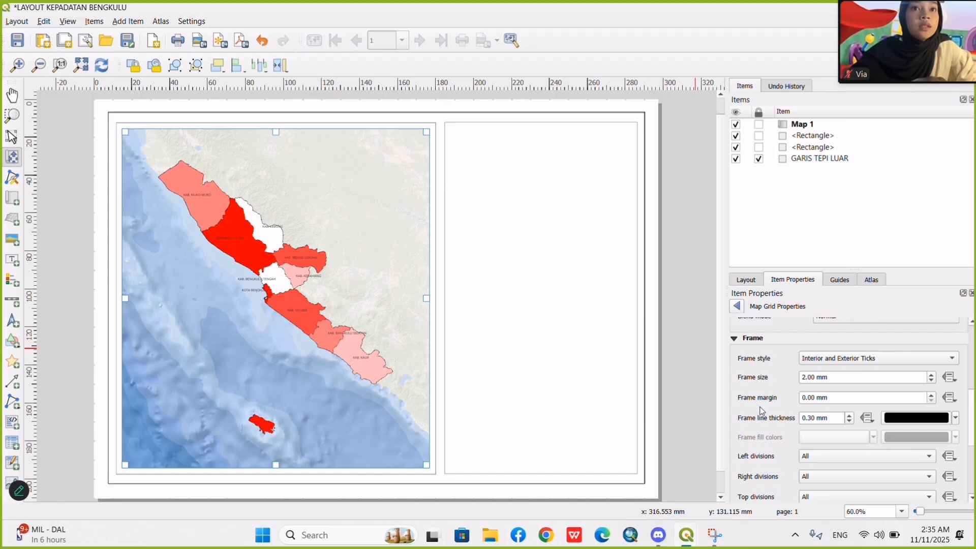
Enable coordinate drawing for the map grid and set the format to Degree, Minute, Second with Suffix.
scroll(776, 433, "down", 1)
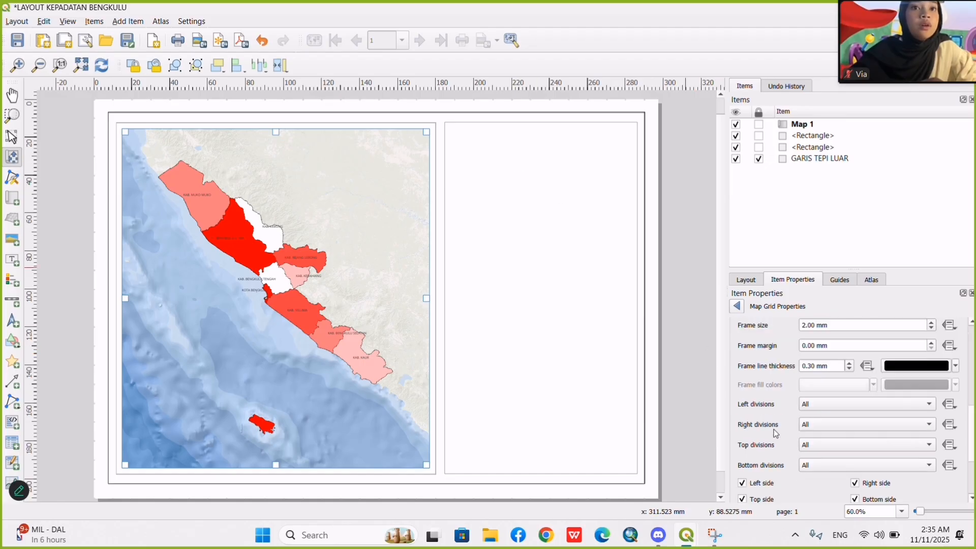
scroll(776, 433, "down", 2)
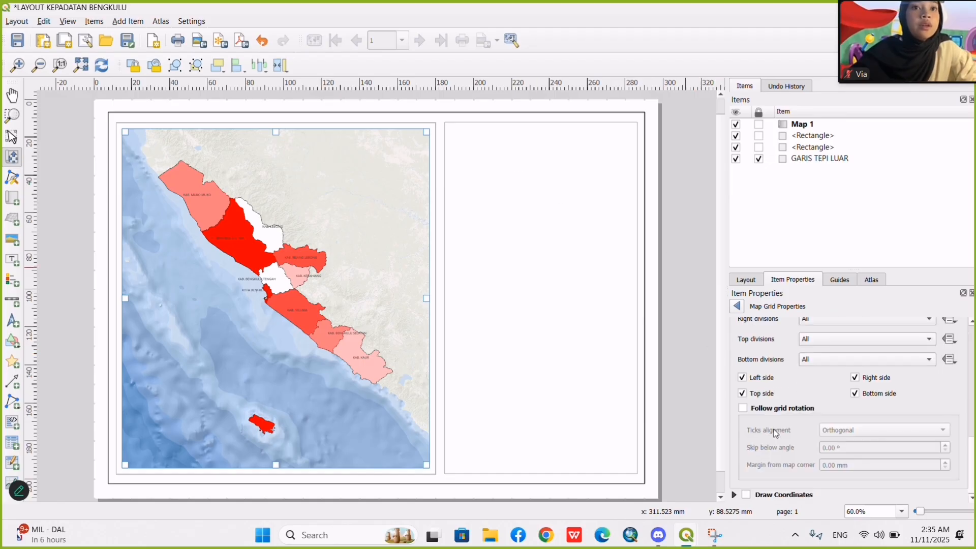
left_click(746, 495)
scroll(756, 429, "down", 3)
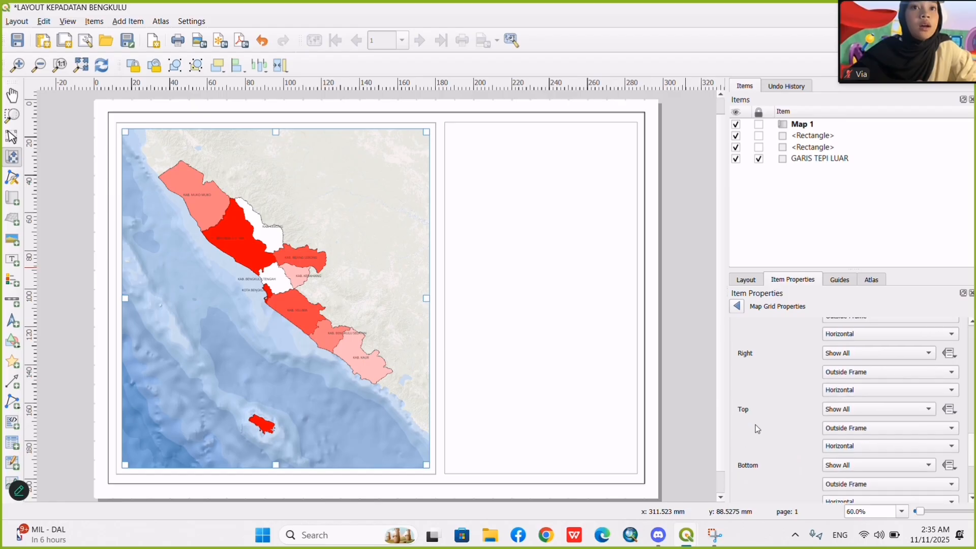
left_click(426, 23)
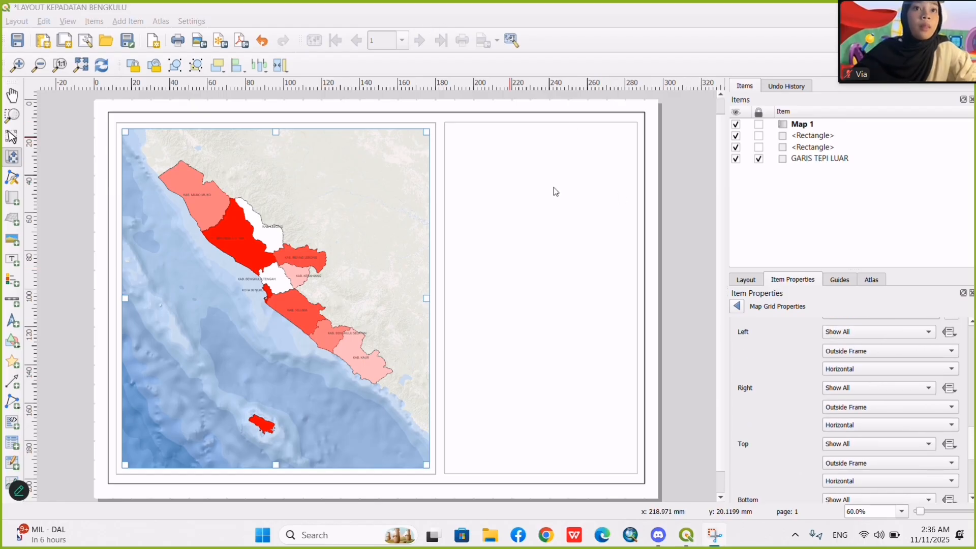
scroll(819, 403, "up", 2)
scroll(819, 403, "down", 3)
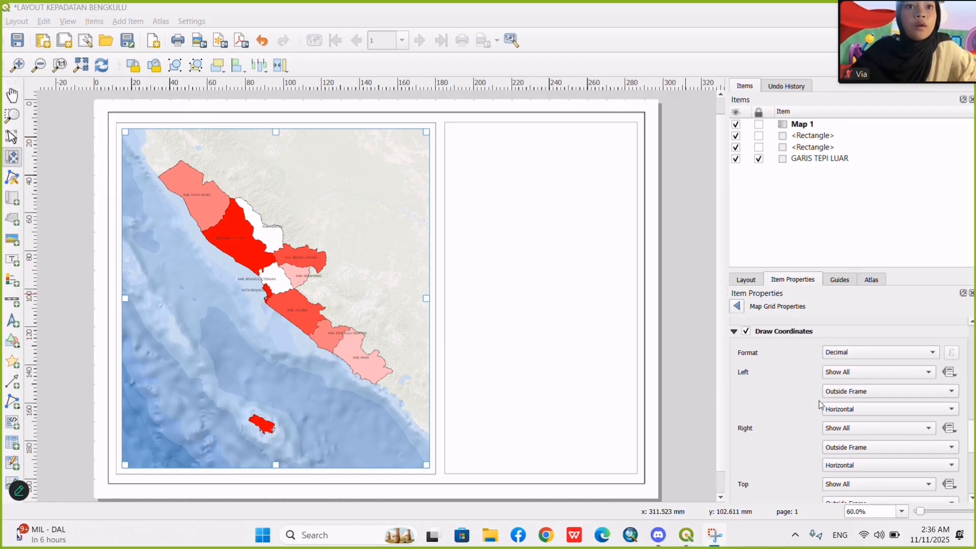
scroll(819, 404, "down", 3)
scroll(818, 404, "up", 5)
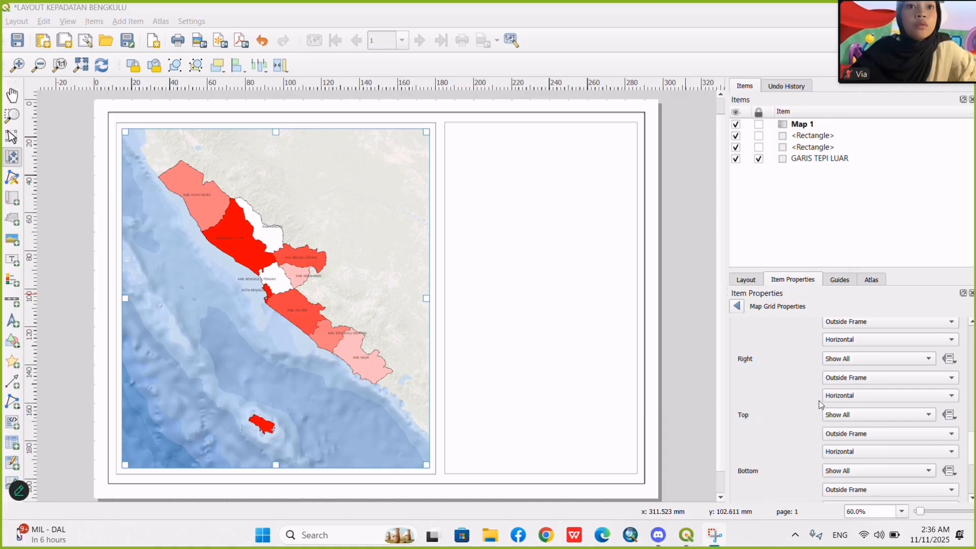
scroll(819, 401, "up", 1)
left_click(871, 379)
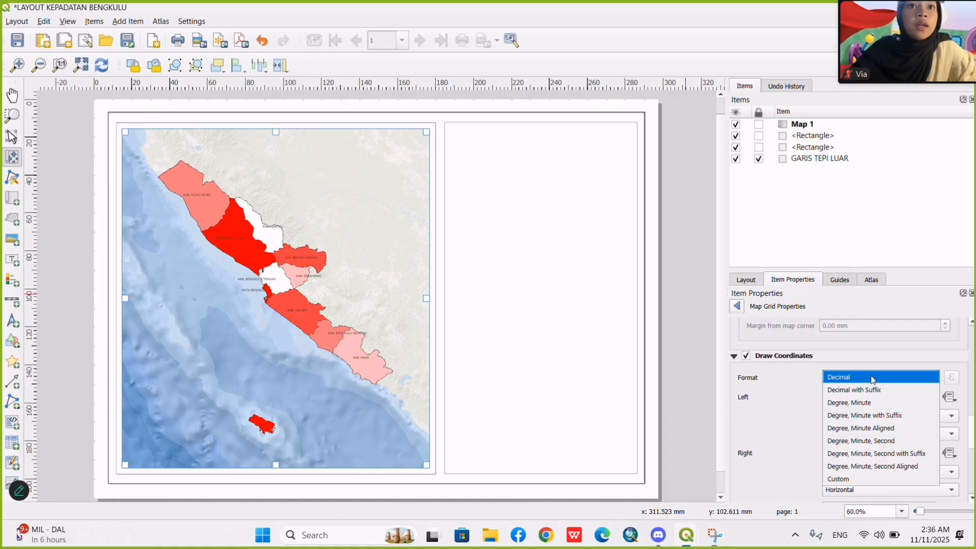
left_click(904, 455)
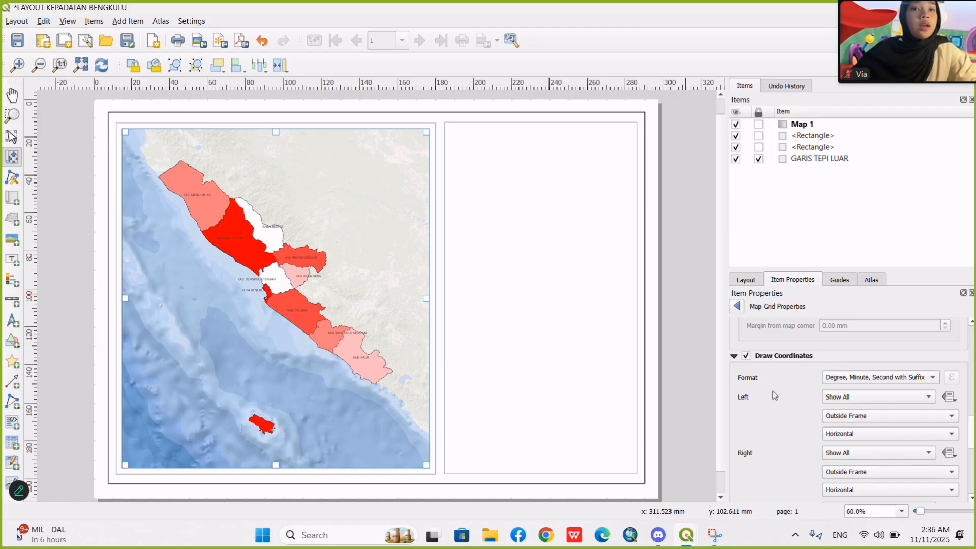
Set the map grid's interval to 1 map unit in both X and Y.
scroll(773, 392, "up", 5)
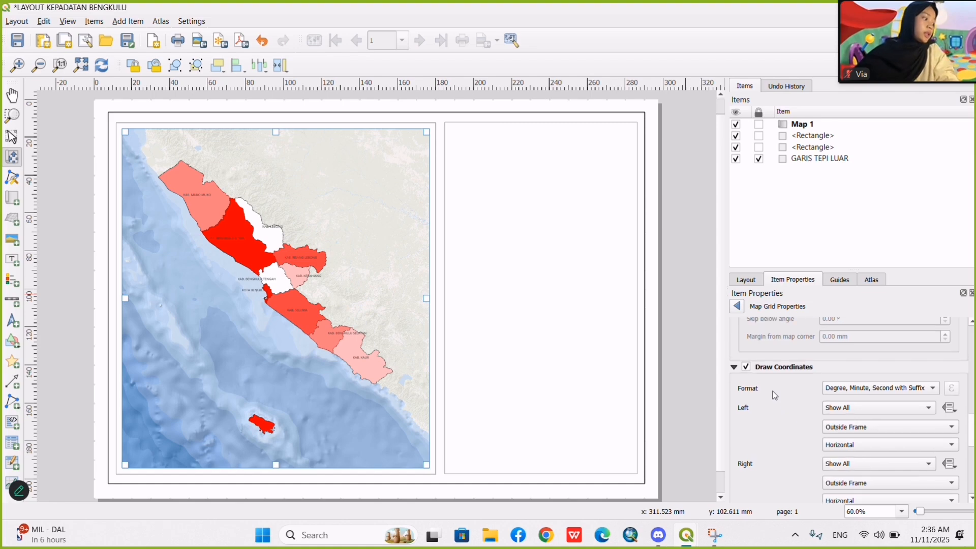
scroll(774, 395, "up", 5)
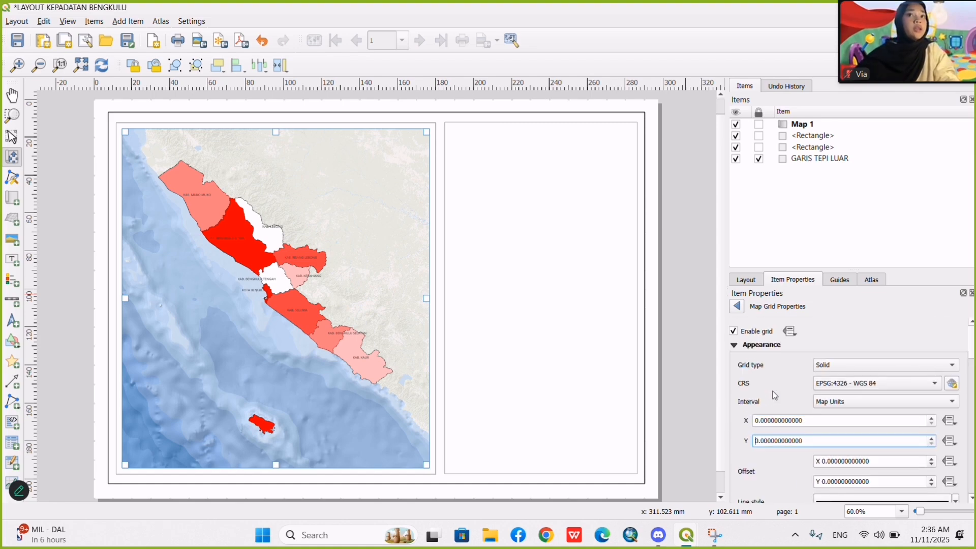
scroll(802, 393, "down", 2)
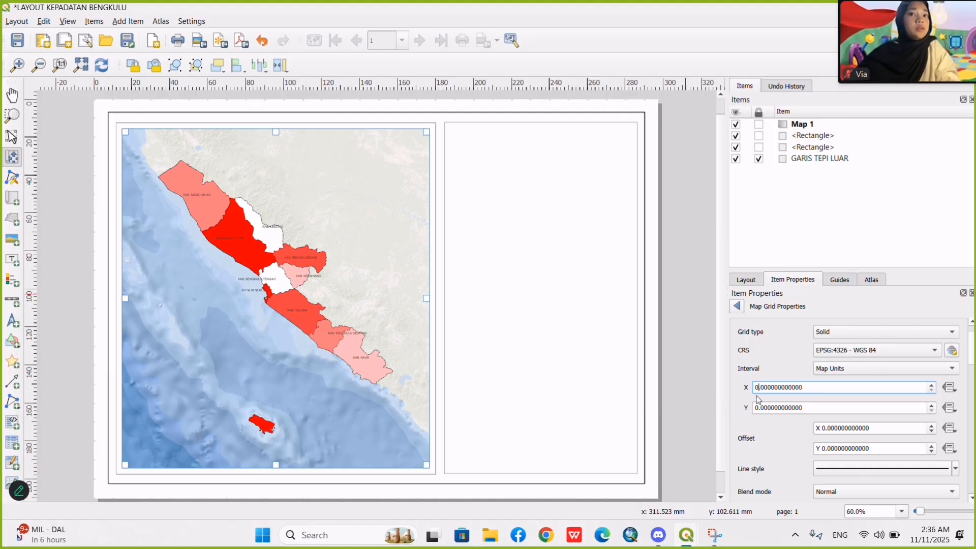
key("ctrl+a")
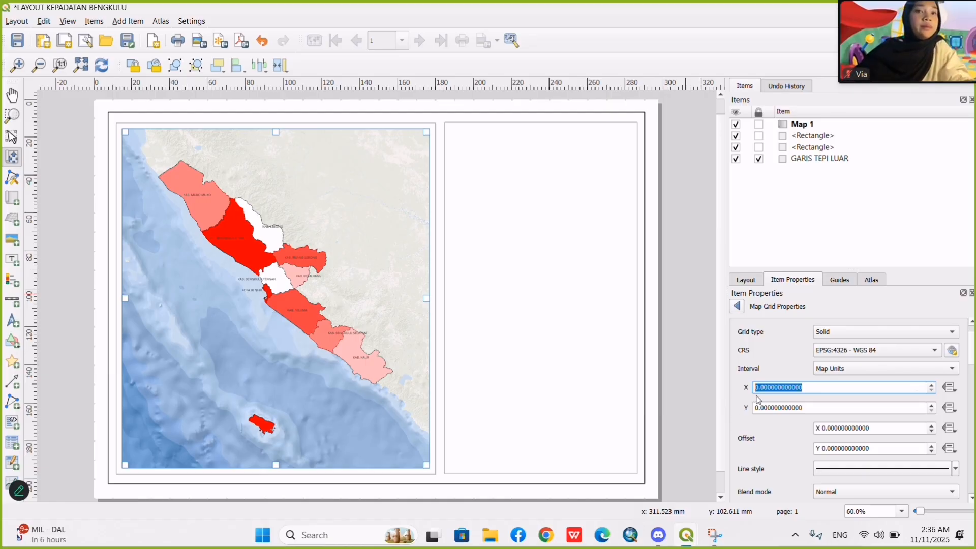
key("Up")
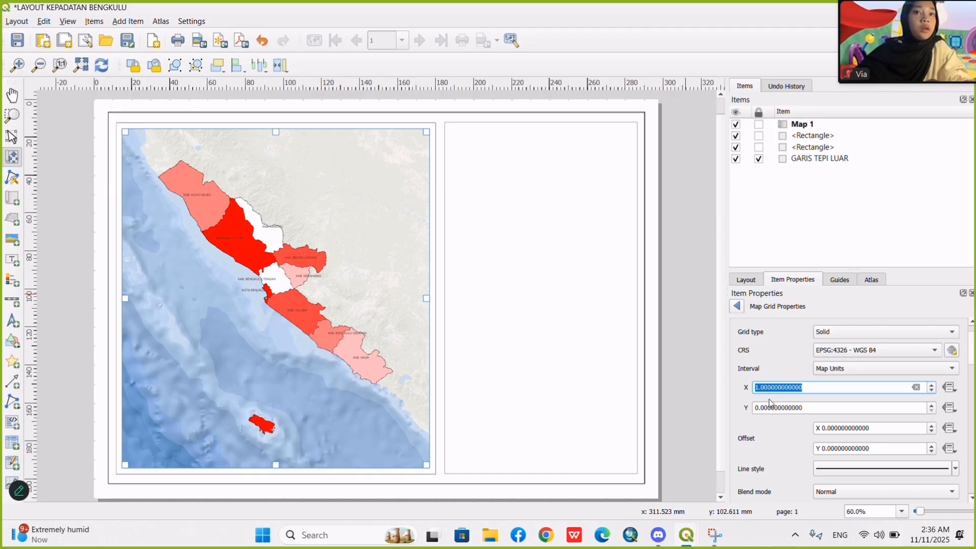
left_click(771, 405)
key("Up")
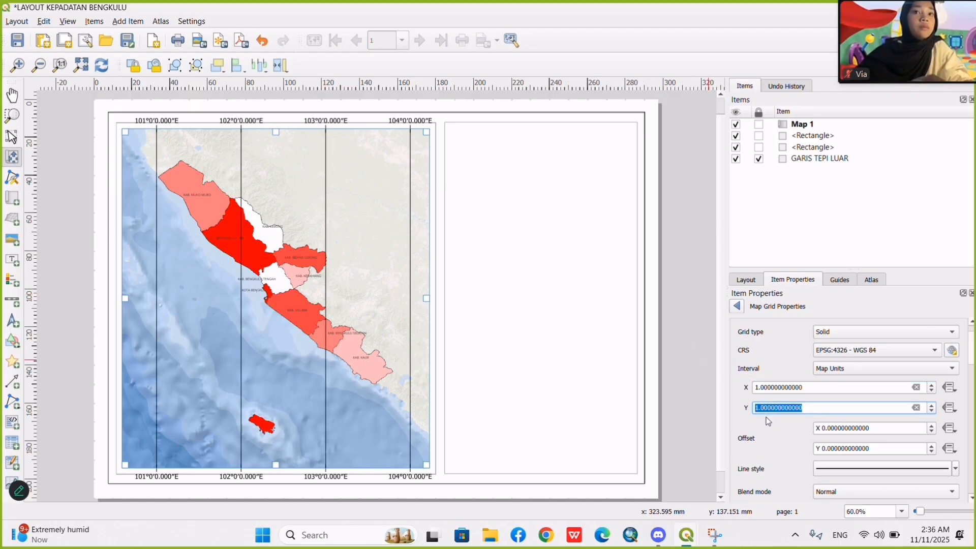
left_click(778, 449)
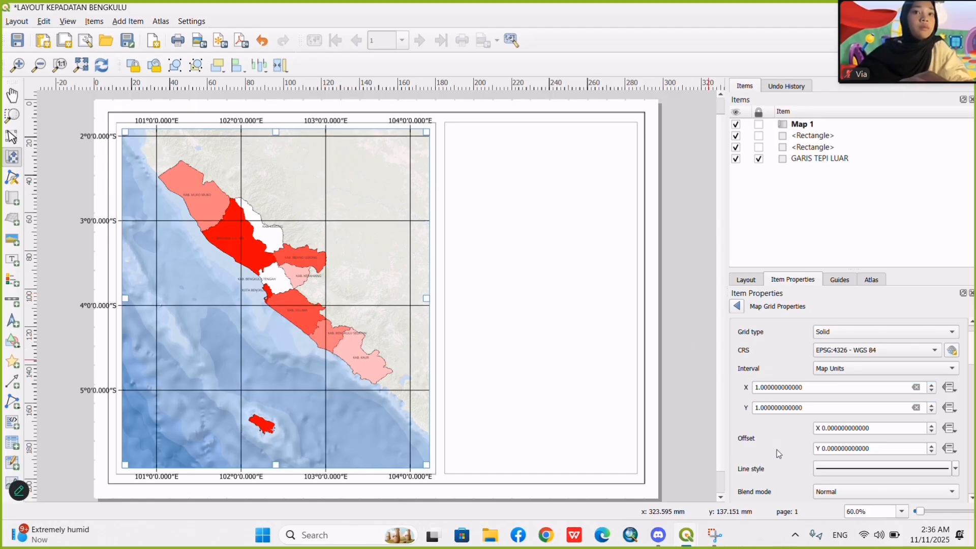
left_click(425, 16)
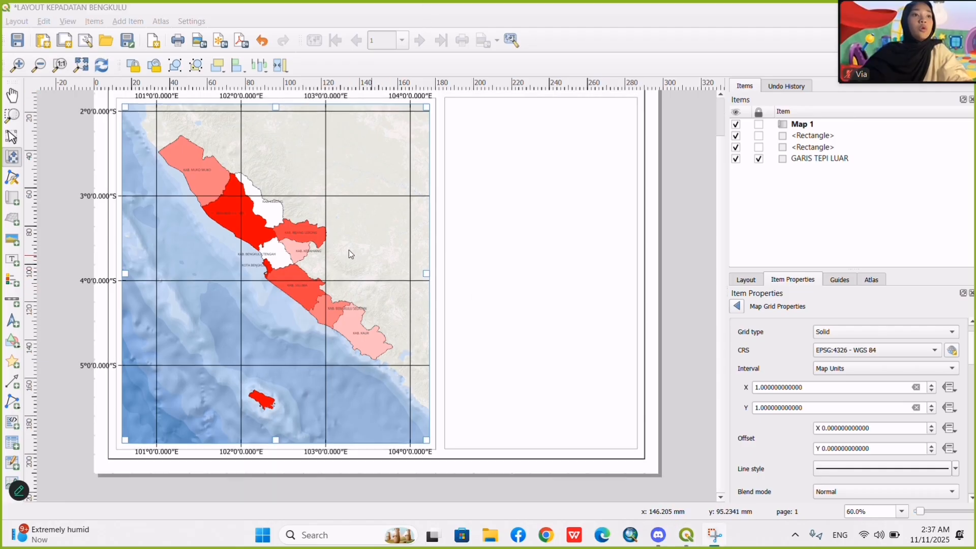
Change the grid's Simple Line symbol colour to the recent blue and return to the map grid properties.
scroll(808, 502, "down", 2)
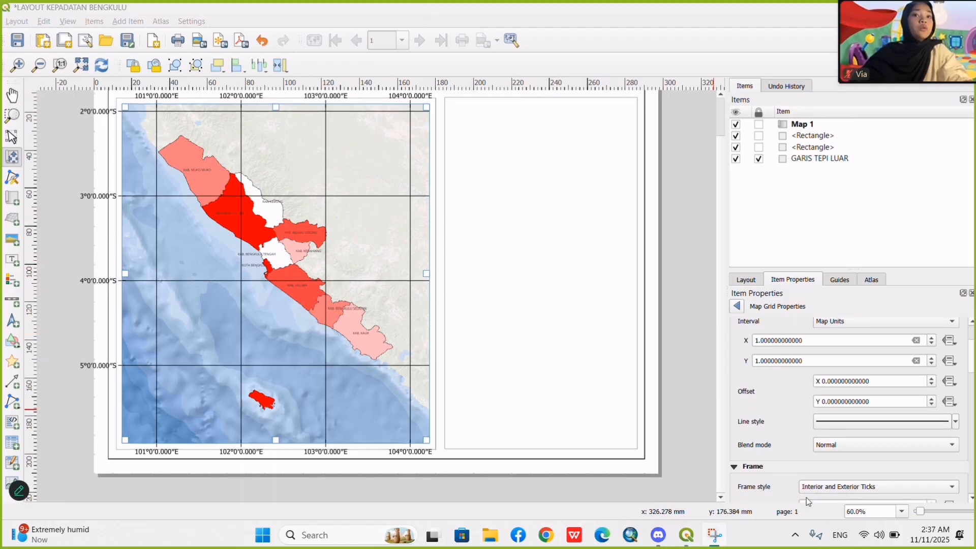
left_click(839, 422)
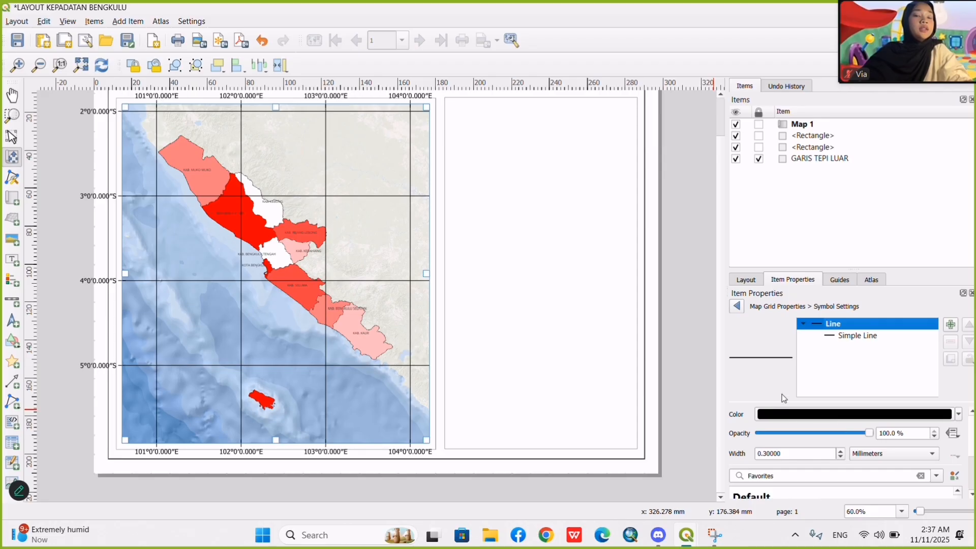
left_click(847, 337)
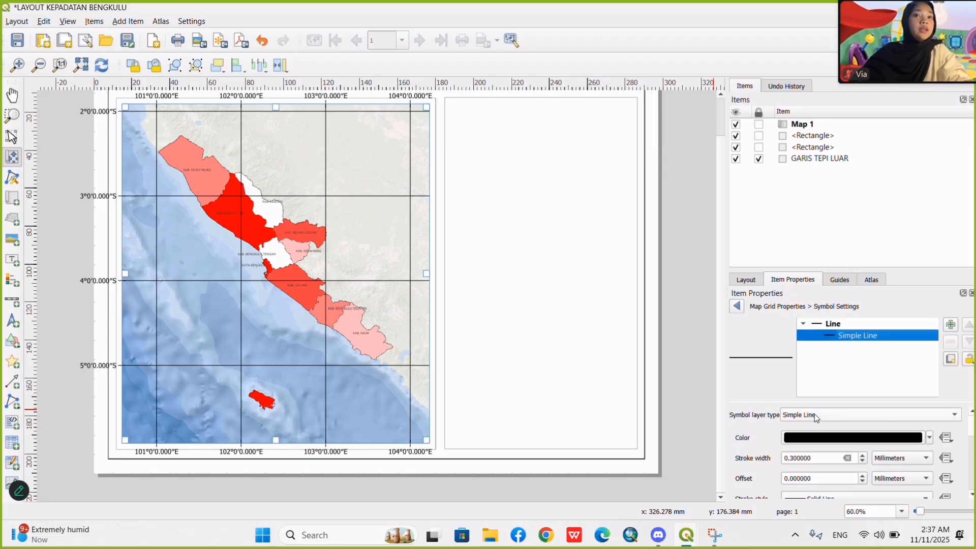
left_click(796, 442)
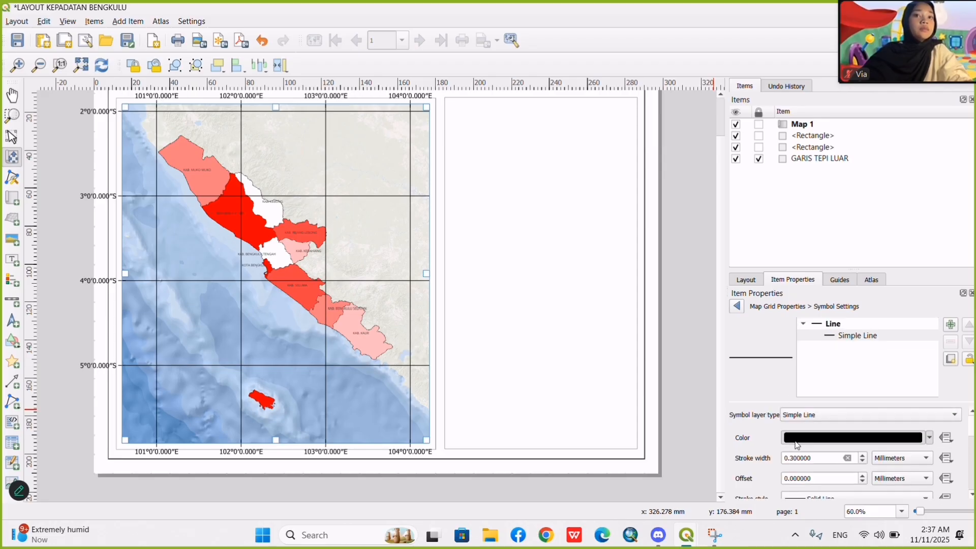
left_click(735, 305)
left_click(928, 439)
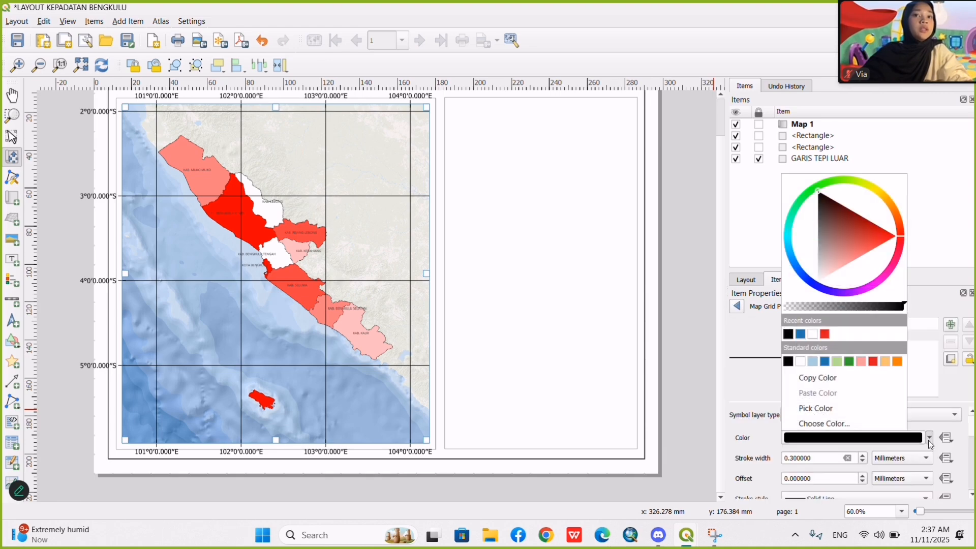
left_click(801, 335)
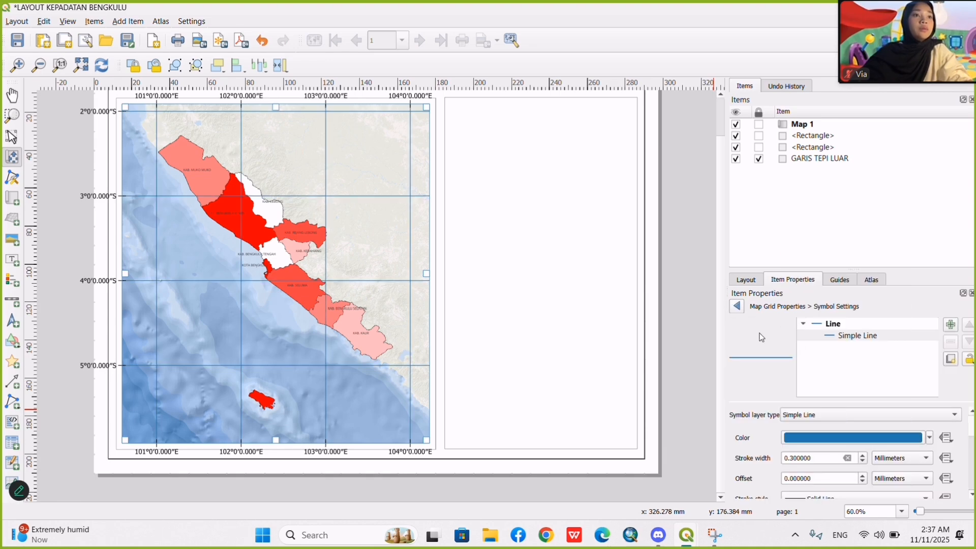
left_click(737, 306)
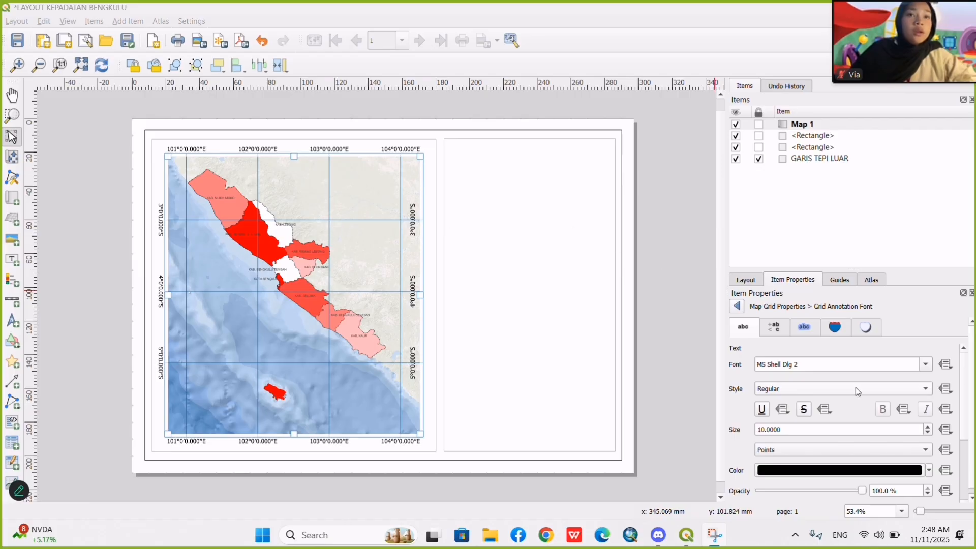
Leave the grid annotation font settings, go back to Map 1's properties and reopen Grid 1 for modification.
left_click(737, 306)
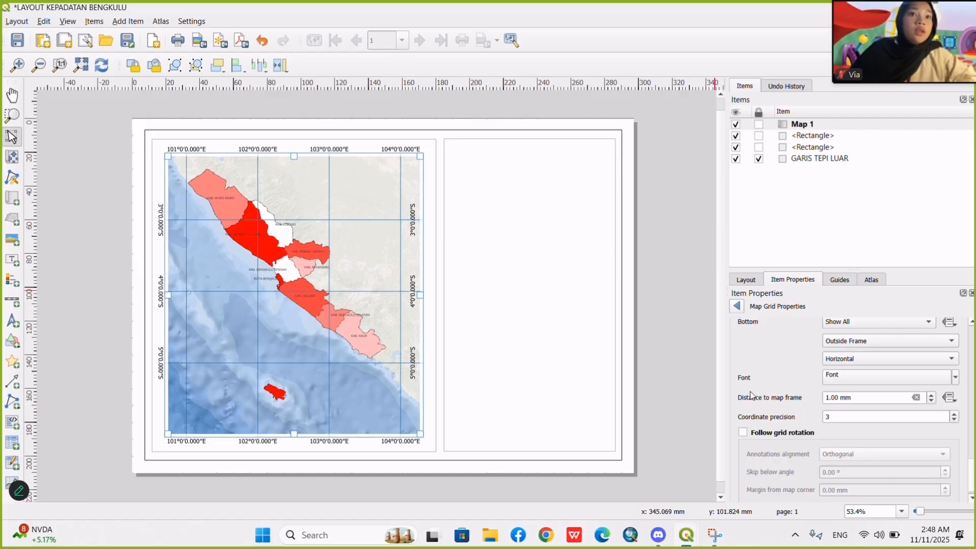
scroll(752, 395, "up", 8)
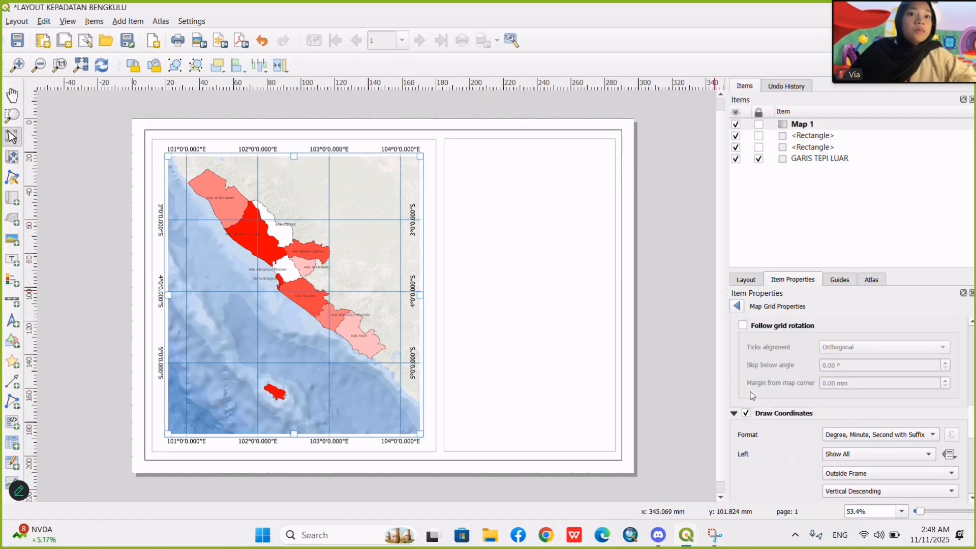
scroll(751, 396, "down", 2)
scroll(743, 329, "up", 5)
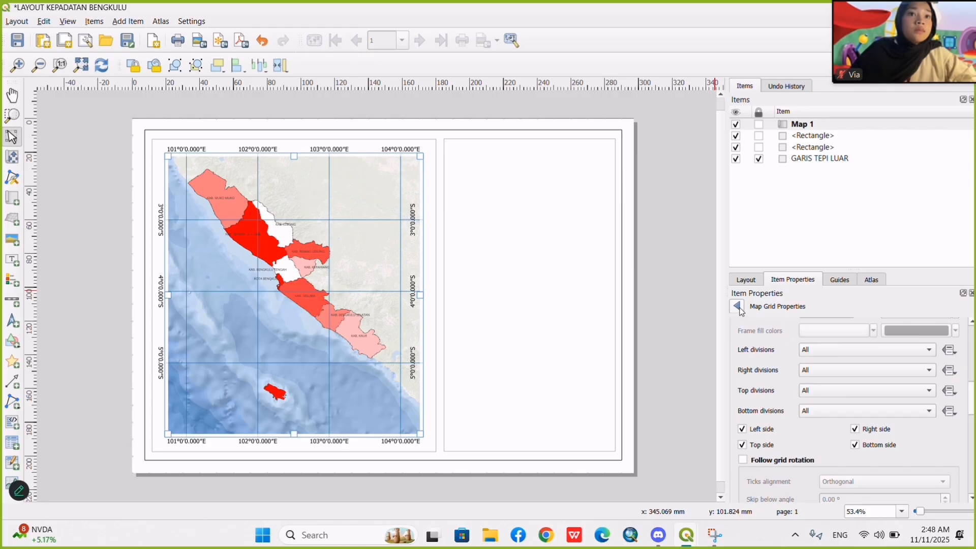
left_click(737, 307)
scroll(752, 394, "up", 3)
scroll(752, 394, "down", 3)
scroll(752, 394, "up", 3)
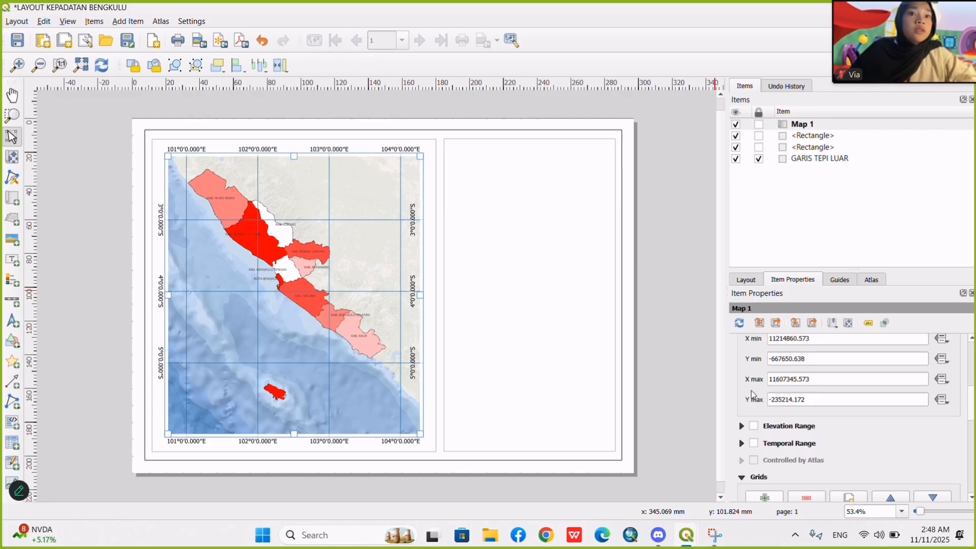
scroll(753, 395, "down", 3)
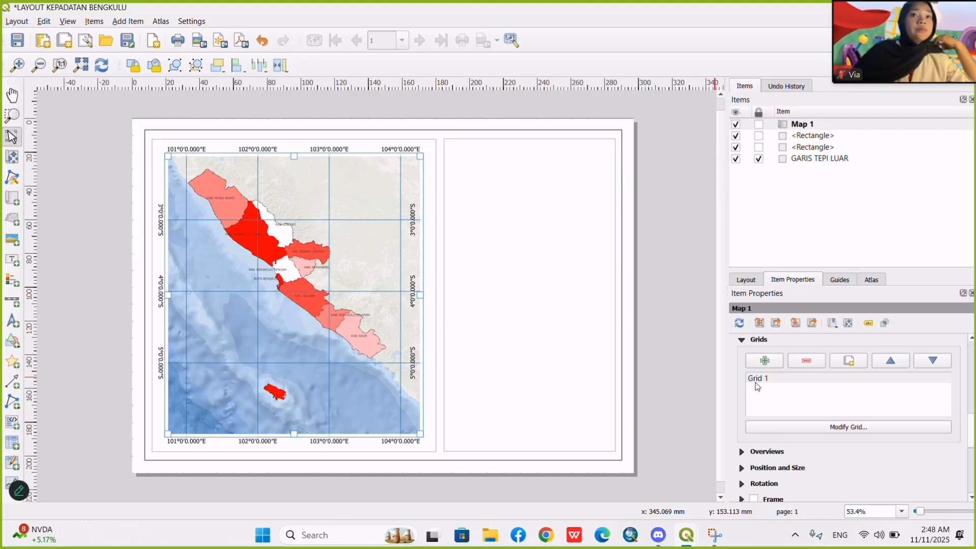
left_click(756, 382)
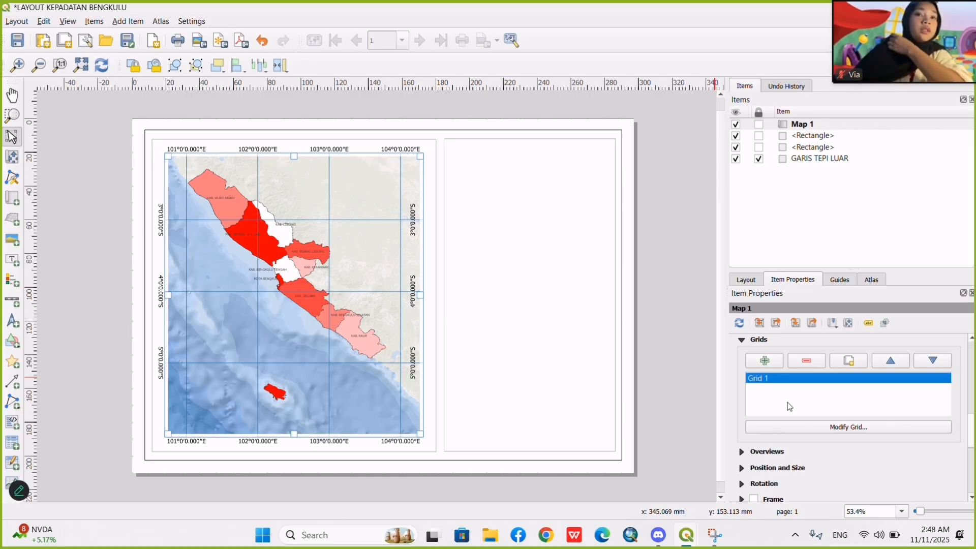
left_click(809, 425)
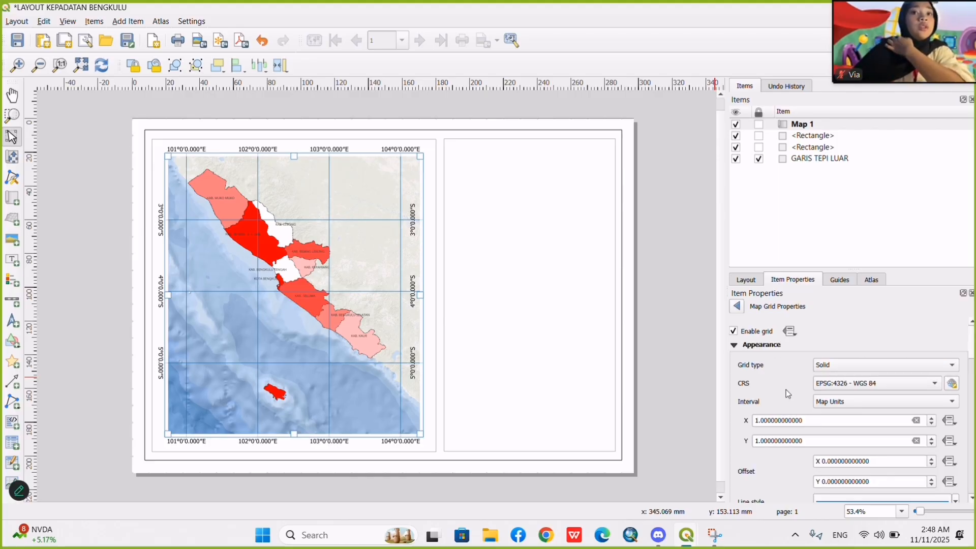
Set the display of the grid's left-side coordinates to Show All.
scroll(786, 390, "down", 10)
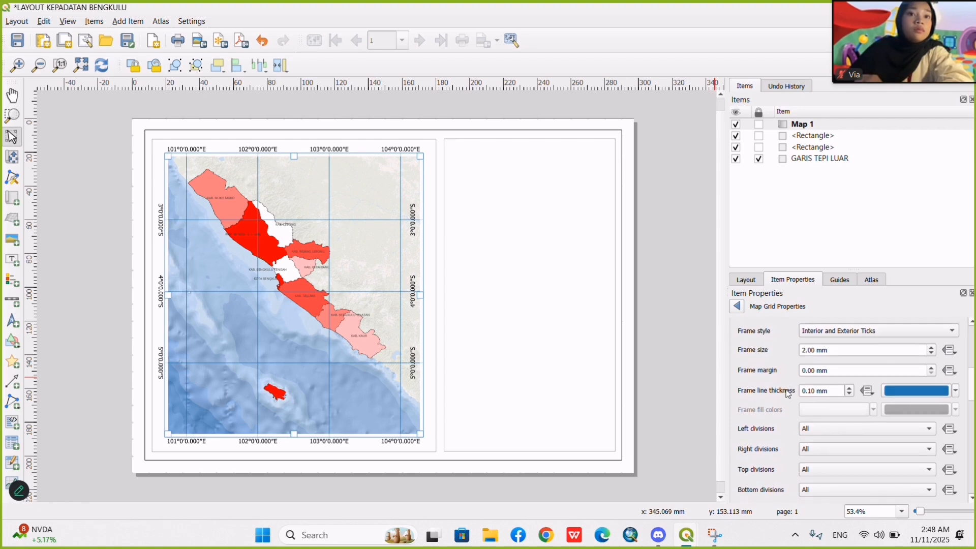
scroll(786, 390, "down", 5)
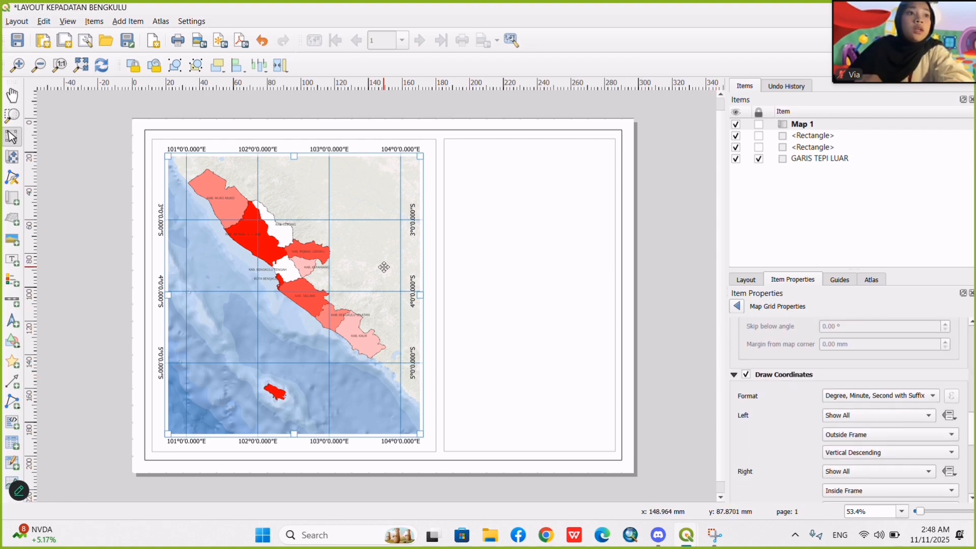
scroll(826, 419, "down", 3)
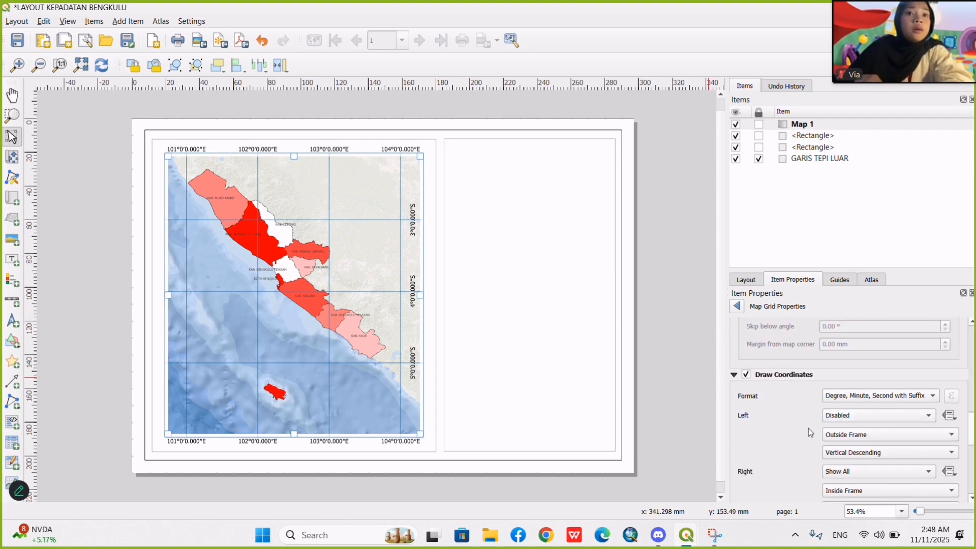
left_click(853, 420)
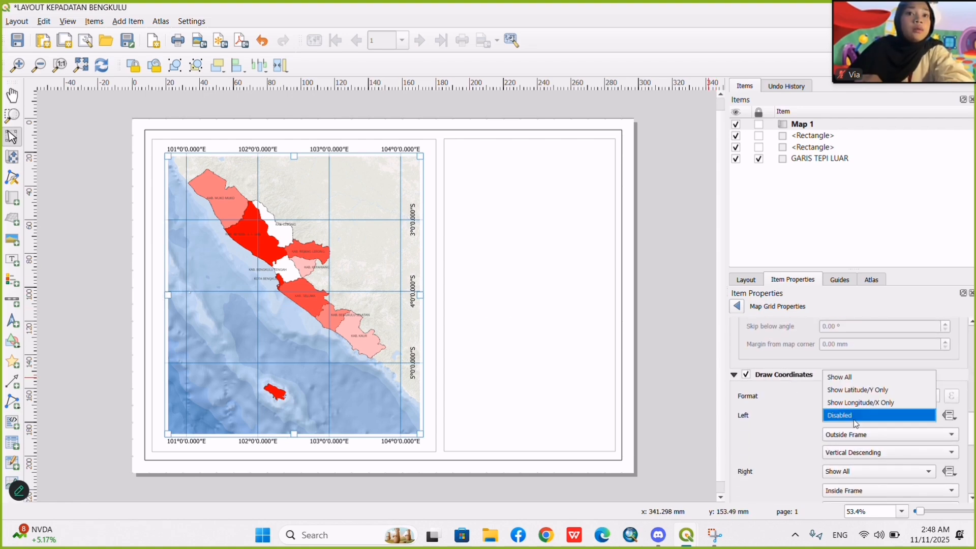
left_click(856, 377)
Set the orientation of the grid's left-side coordinates to Vertical Ascending.
scroll(795, 469, "down", 2)
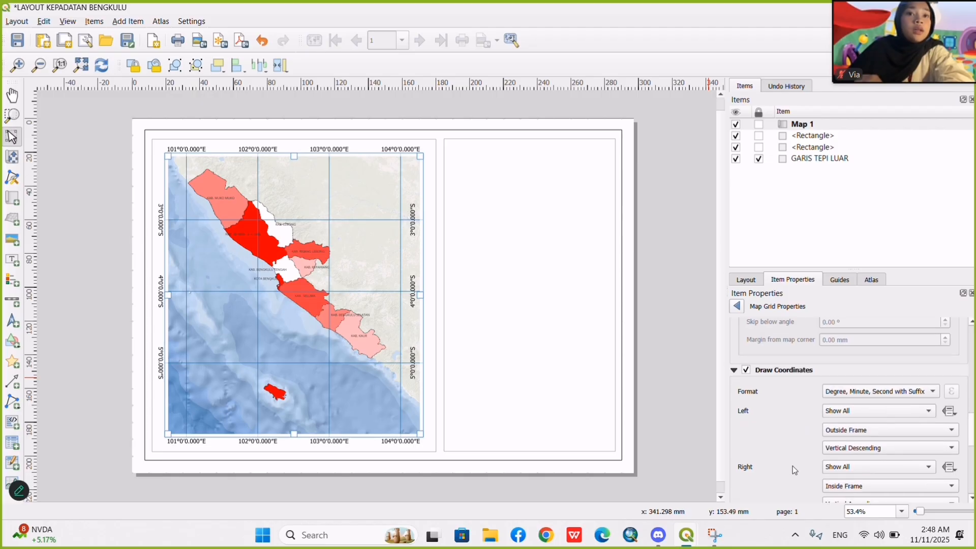
left_click(858, 441)
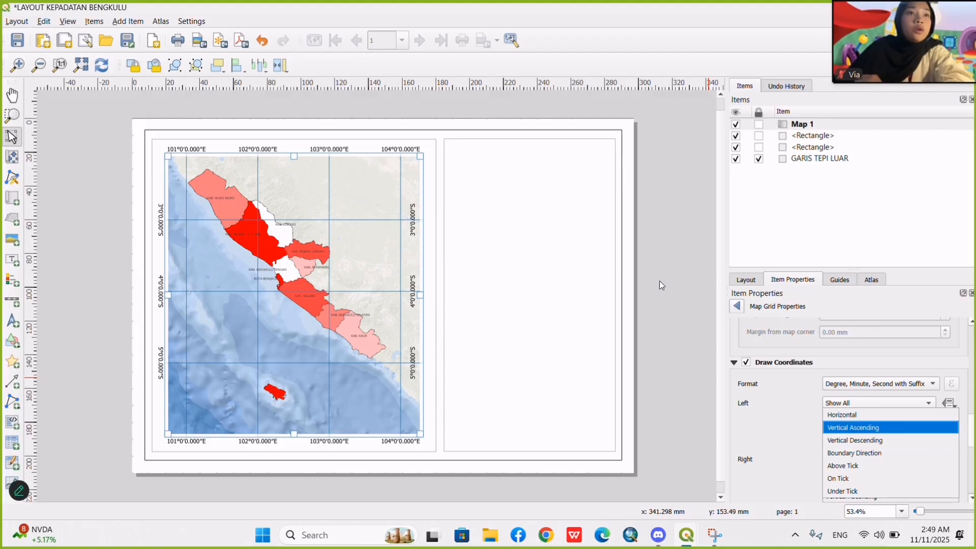
left_click(419, 20)
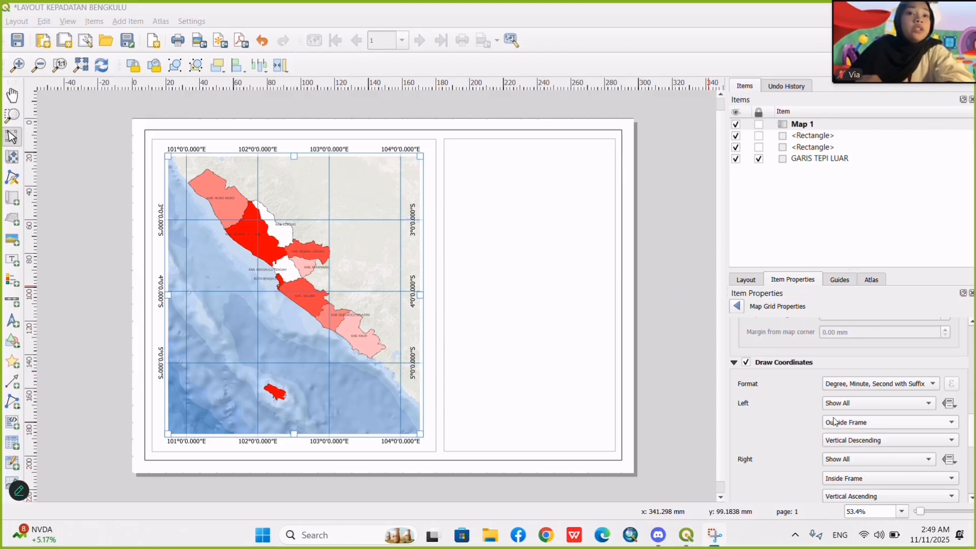
left_click(865, 440)
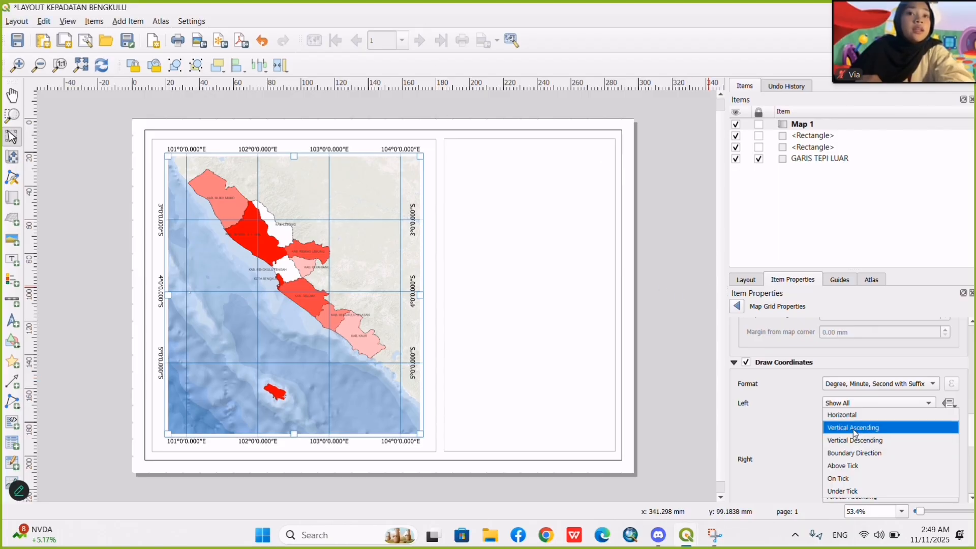
left_click(853, 429)
Review the grid's right, top and bottom coordinate settings, keeping the right side's orientation at Vertical Ascending.
scroll(763, 438, "down", 3)
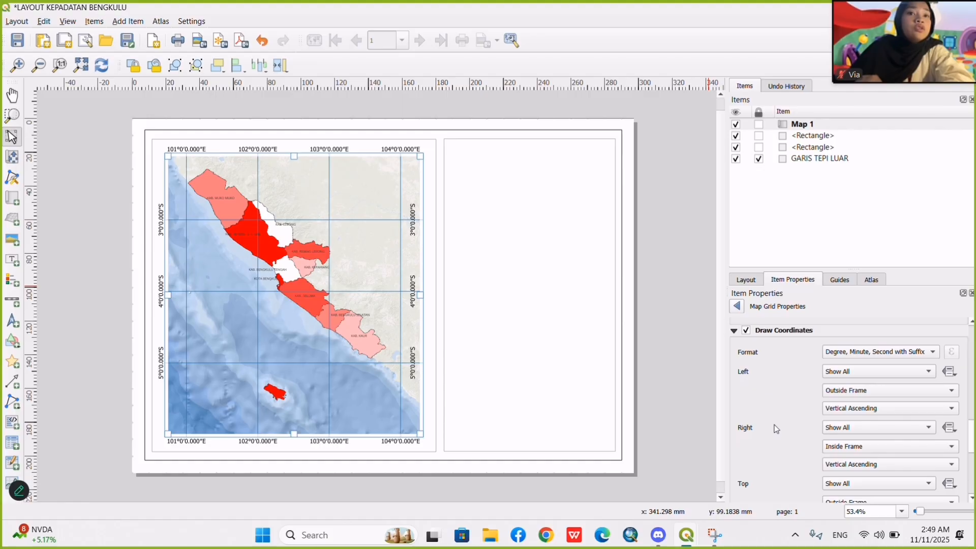
left_click(858, 464)
left_click(857, 468)
scroll(749, 452, "down", 2)
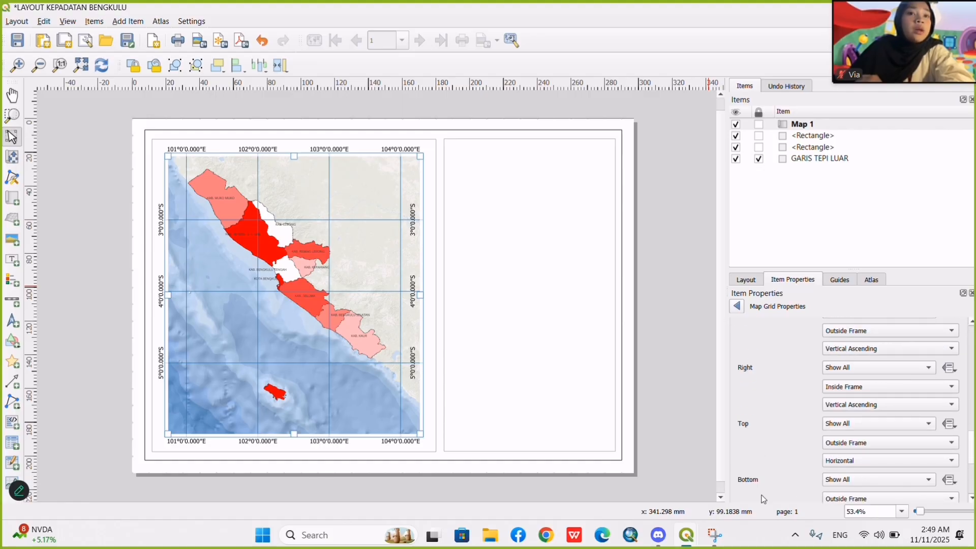
scroll(777, 477, "down", 3)
scroll(785, 459, "down", 1)
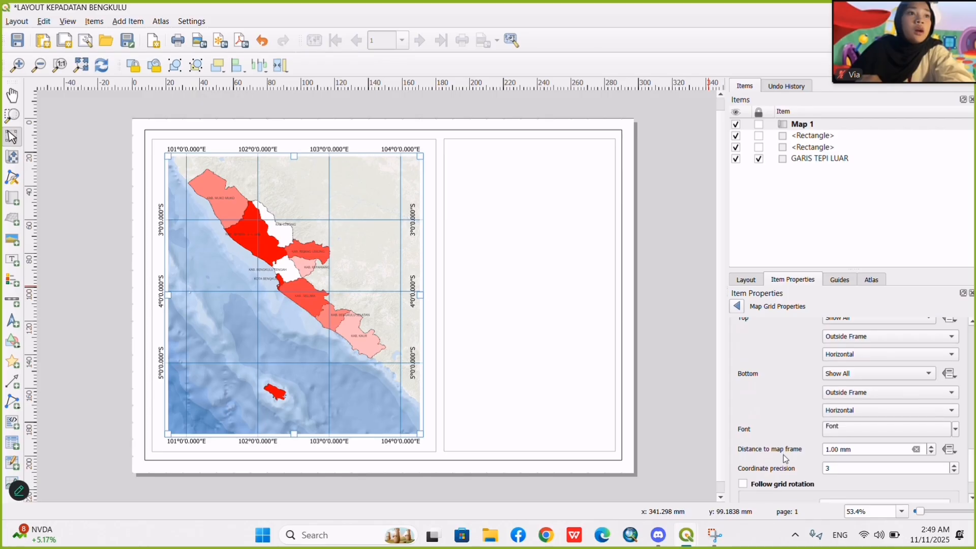
scroll(785, 459, "up", 1)
scroll(785, 459, "up", 5)
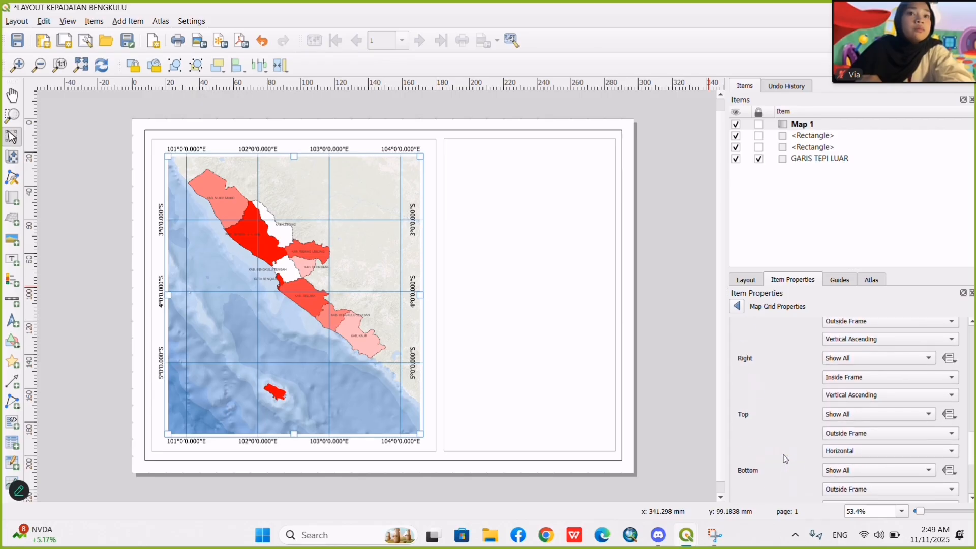
scroll(813, 442, "down", 1)
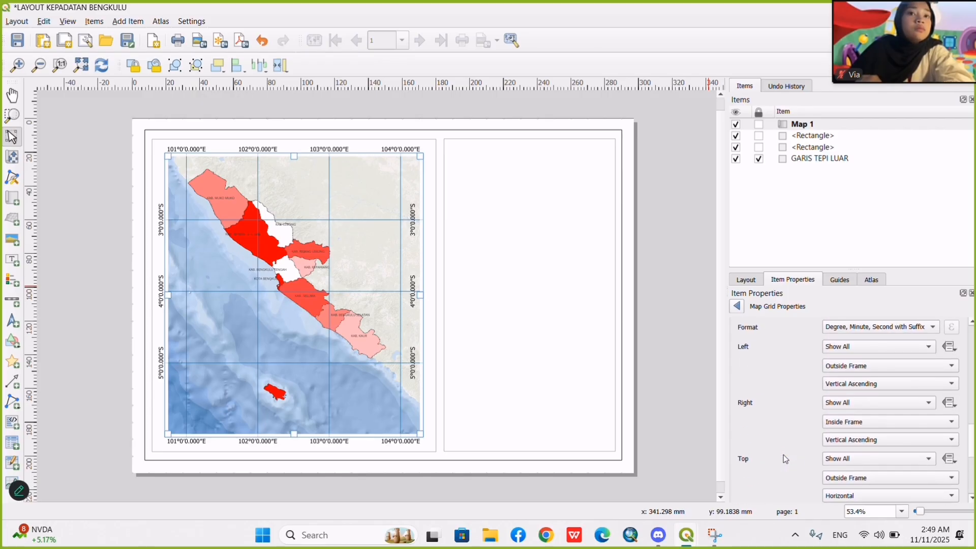
Place the grid's right-side coordinates outside the map frame.
left_click(840, 424)
left_click(844, 431)
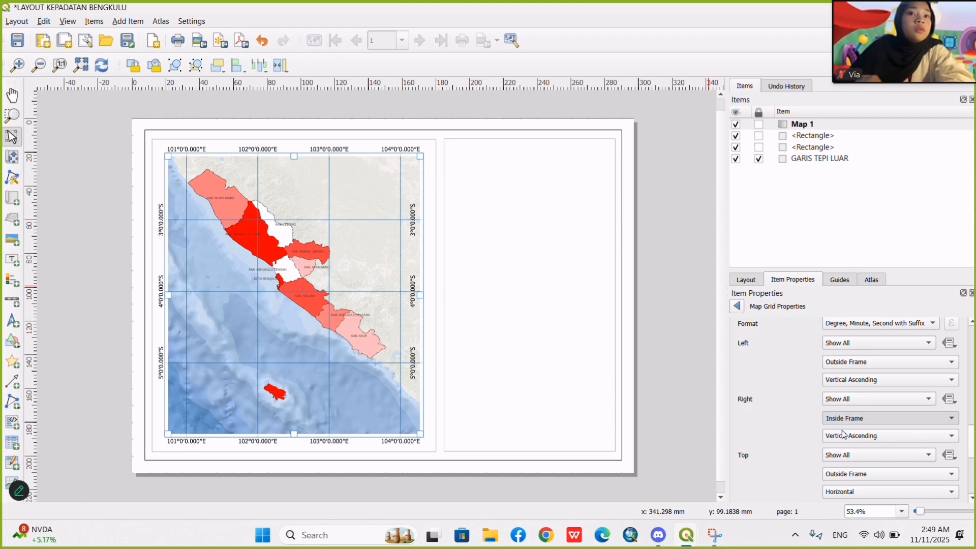
scroll(801, 425, "up", 1)
scroll(796, 424, "up", 2)
scroll(796, 424, "down", 6)
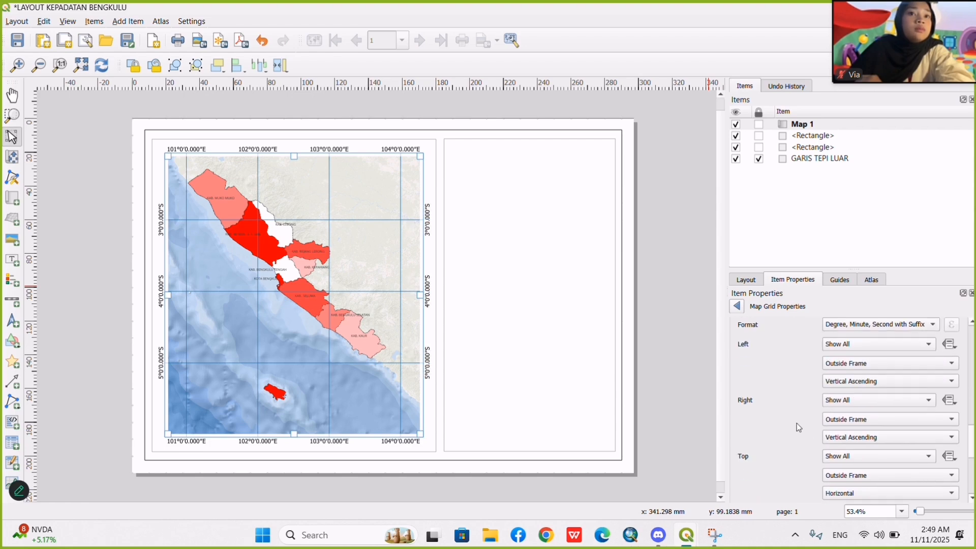
Set the font size of the grid's coordinate annotations to 6 points.
left_click(842, 418)
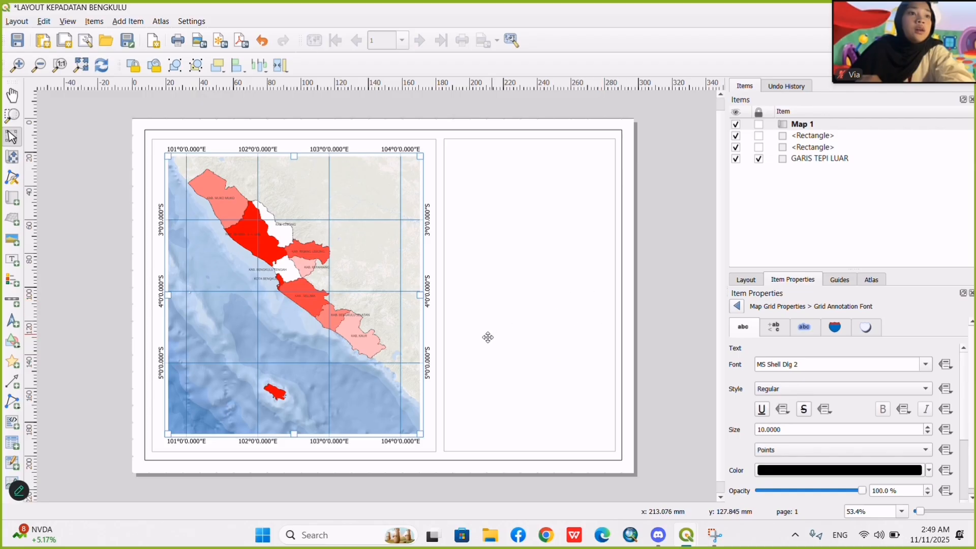
scroll(757, 361, "down", 1)
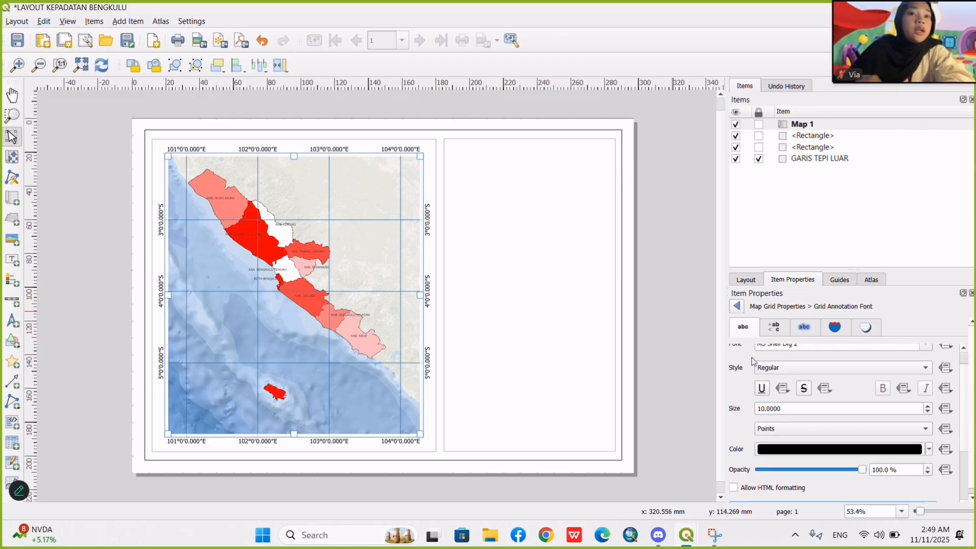
left_click(760, 409)
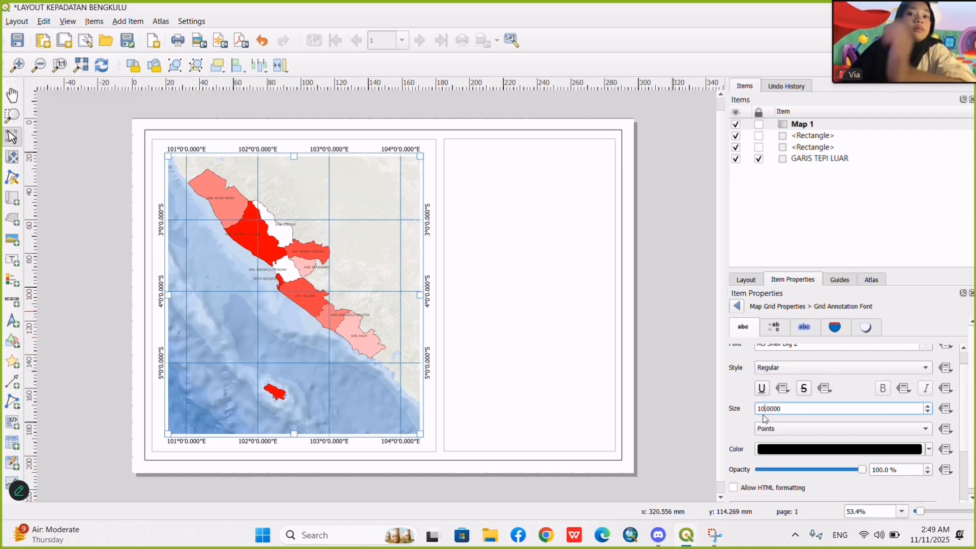
key("BackSpace")
key("BackSpace")
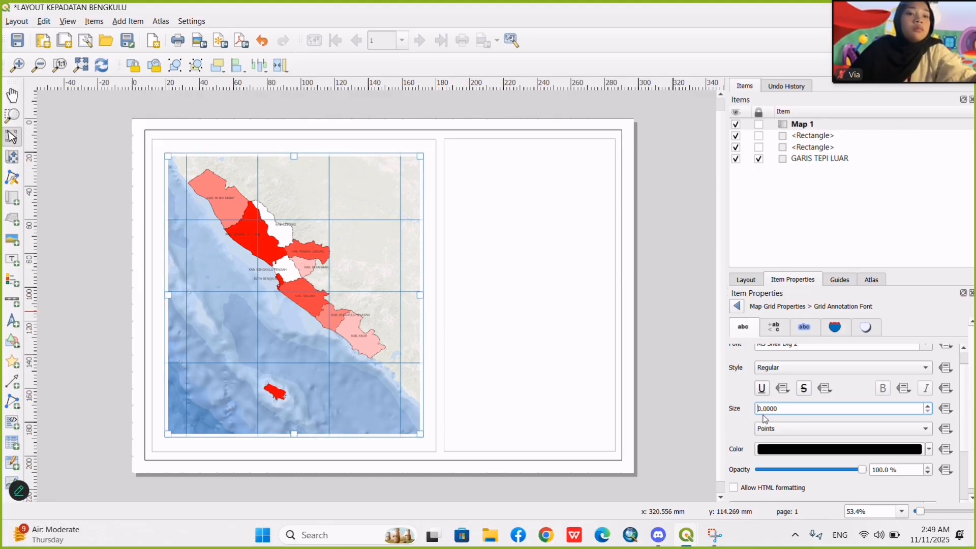
type("6")
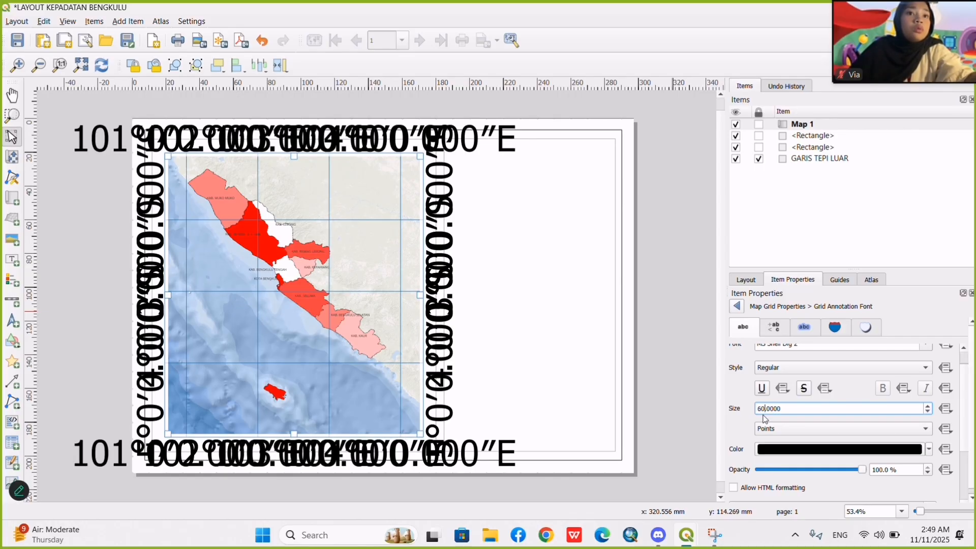
key("Delete")
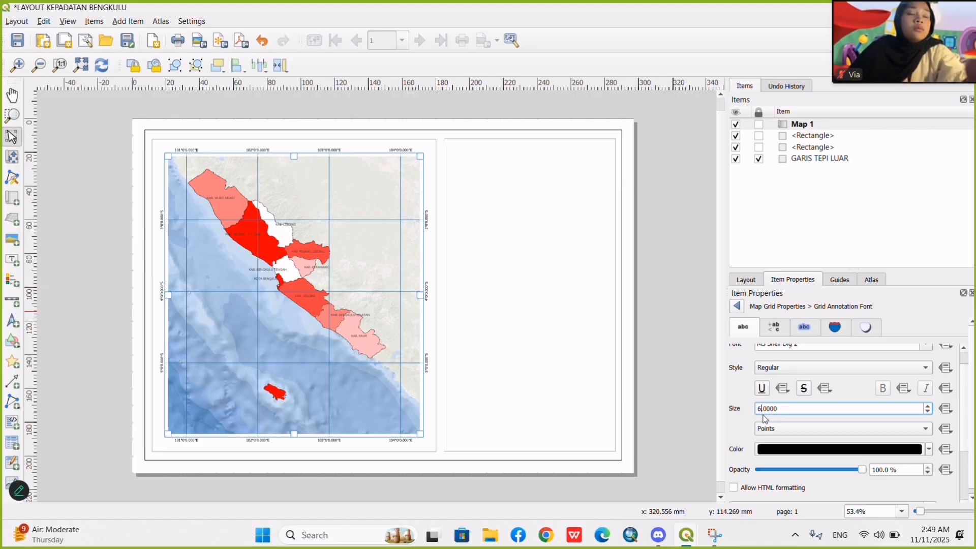
Color the grid's coordinate annotations blue like the grid lines and return to the grid properties.
left_click(929, 455)
left_click(798, 372)
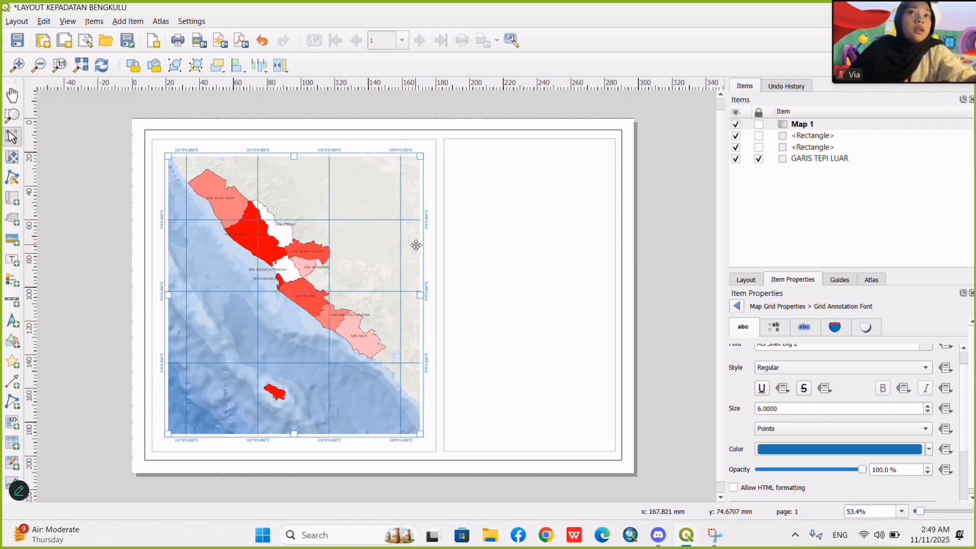
left_click(737, 306)
Review the grid's frame settings and Map 1's properties, then reopen Grid 1 to check its interval, offset and line style.
scroll(782, 393, "up", 10)
scroll(782, 393, "up", 5)
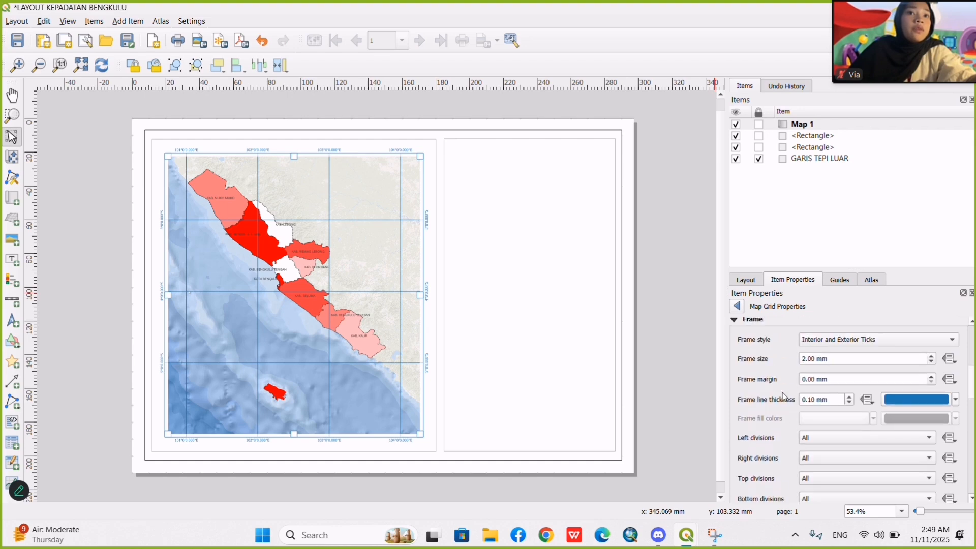
left_click(736, 306)
scroll(749, 386, "up", 10)
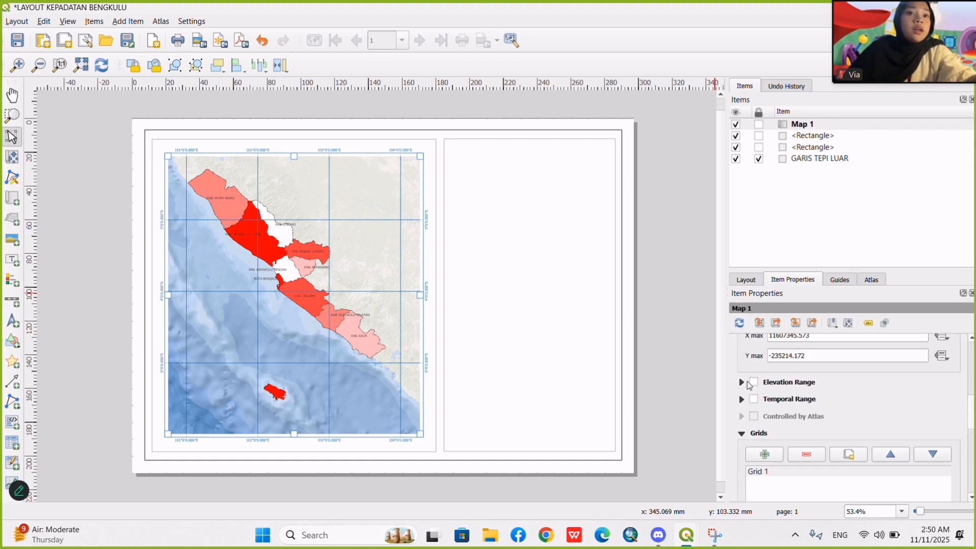
scroll(749, 386, "down", 15)
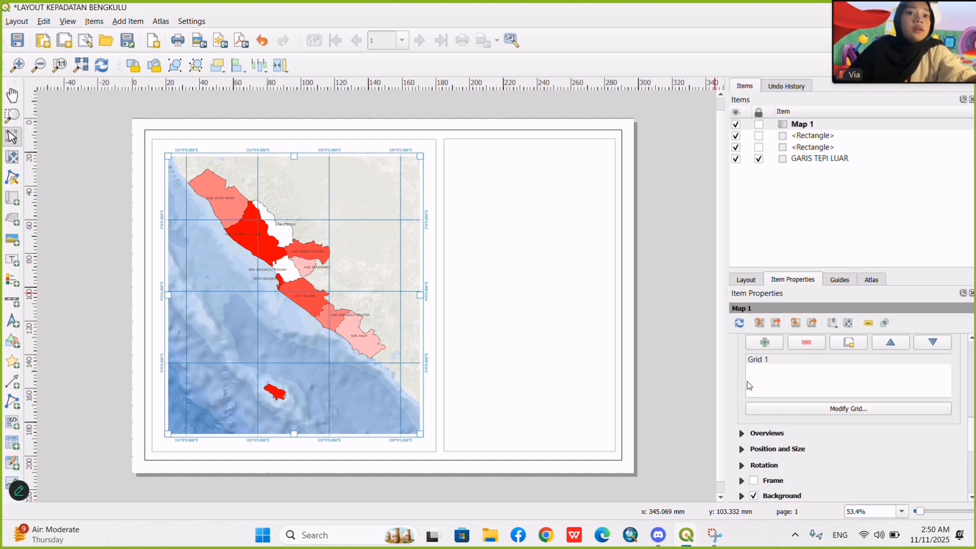
scroll(751, 419, "up", 3)
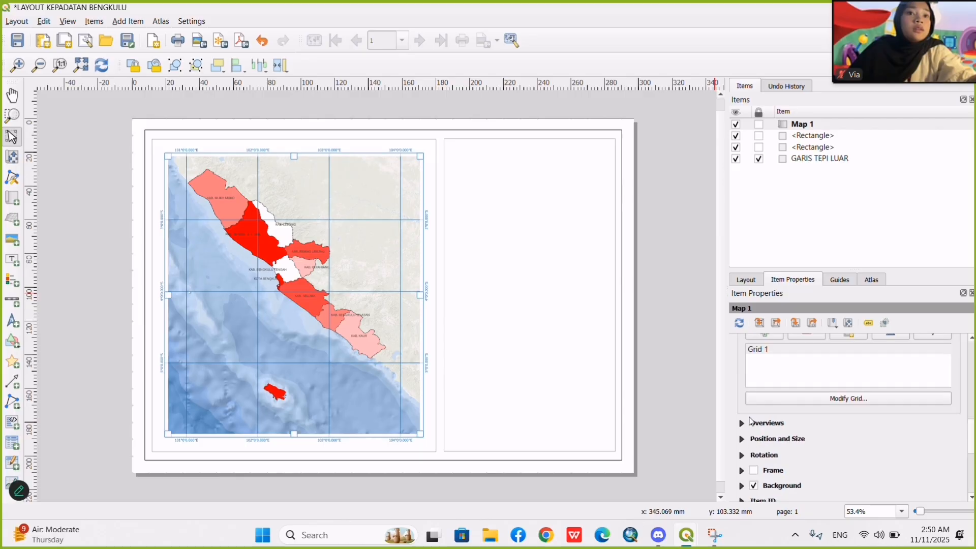
left_click(800, 399)
scroll(791, 396, "down", 10)
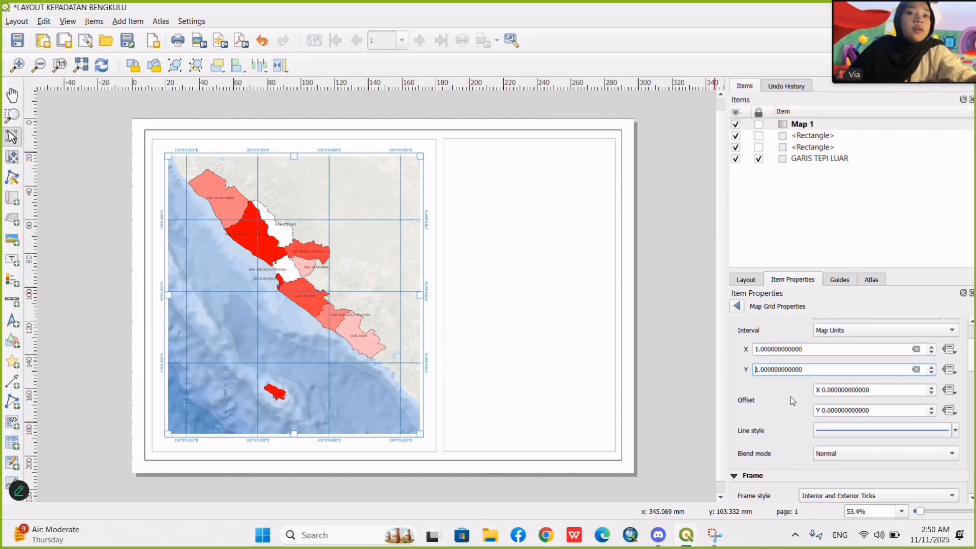
scroll(791, 396, "up", 3)
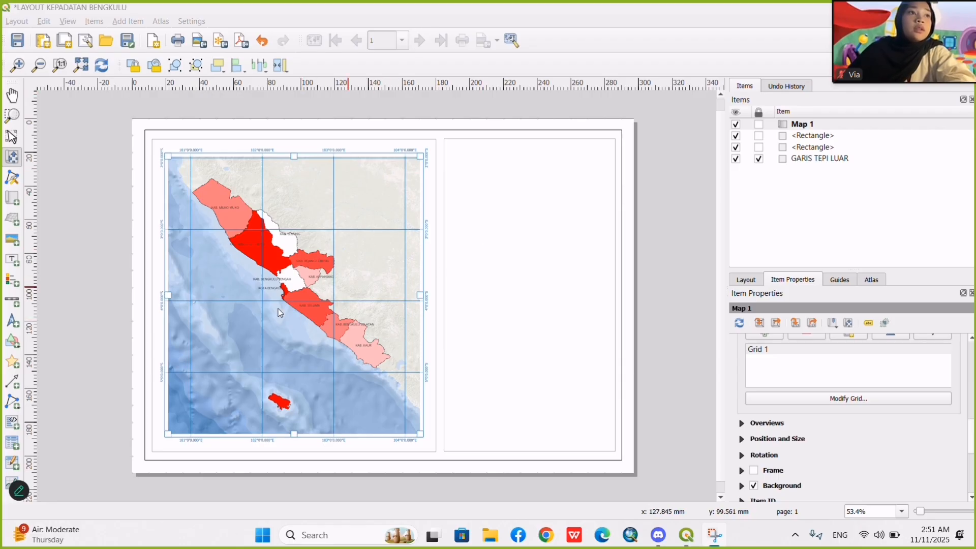
Rename the rectangle surrounding the map as GARIS TEPI DALAM.
left_click(796, 147)
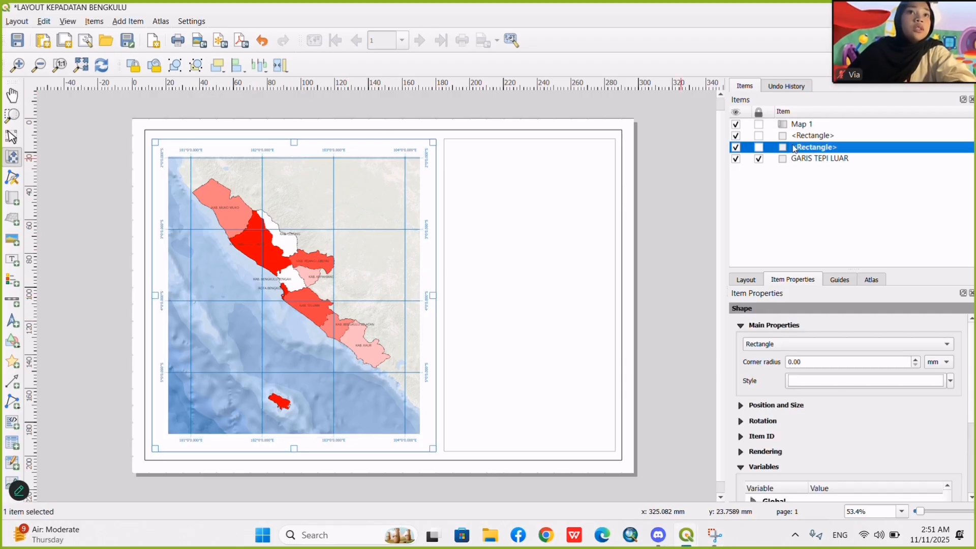
left_click(805, 136)
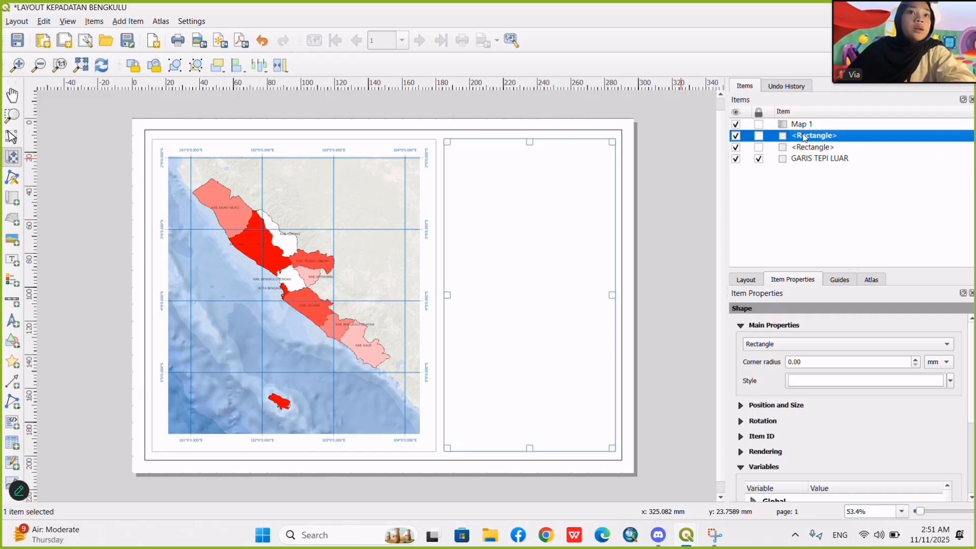
double_click(809, 148)
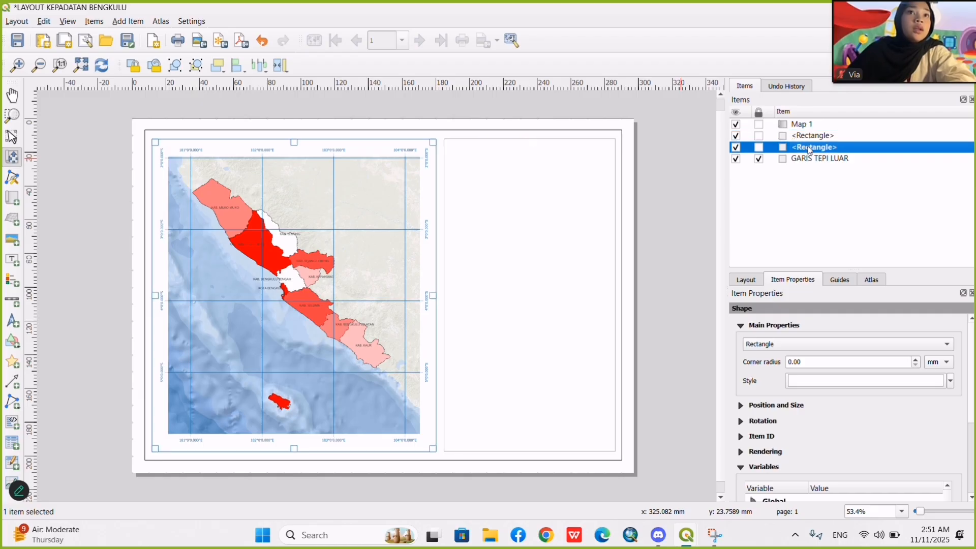
type("GA")
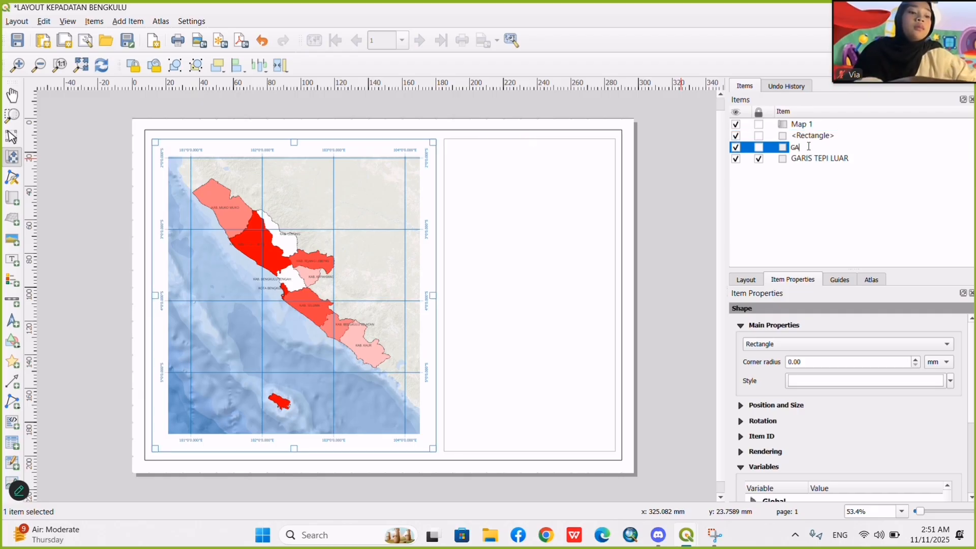
type("RIS TEP")
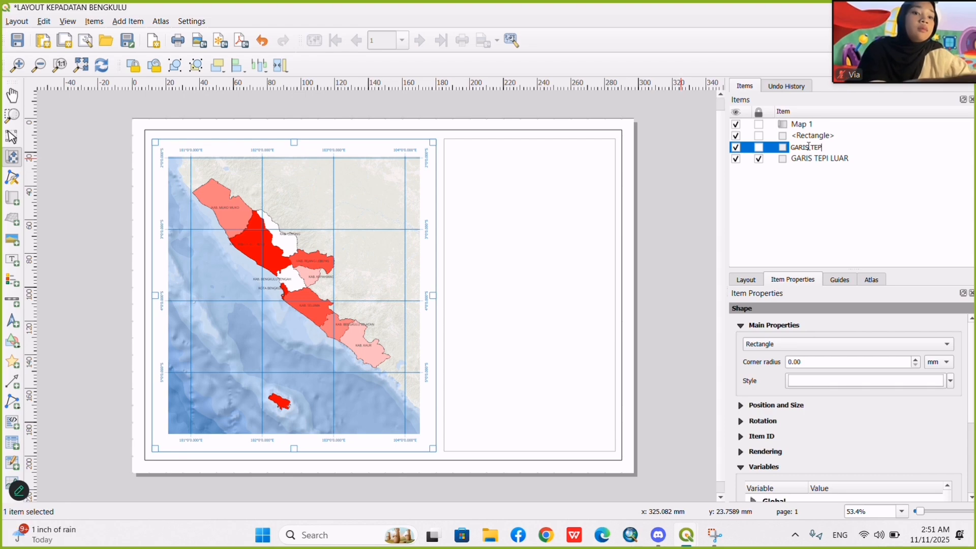
type("I DALAM")
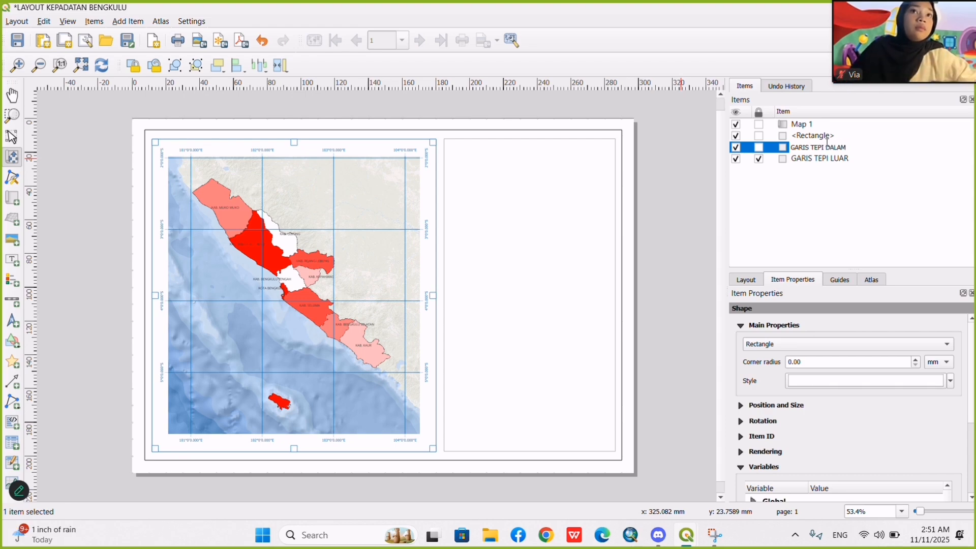
Rename the empty panel's rectangle as KOTAK JUDUL DLL and lock it together with GARIS TEPI DALAM and Map 1.
double_click(828, 136)
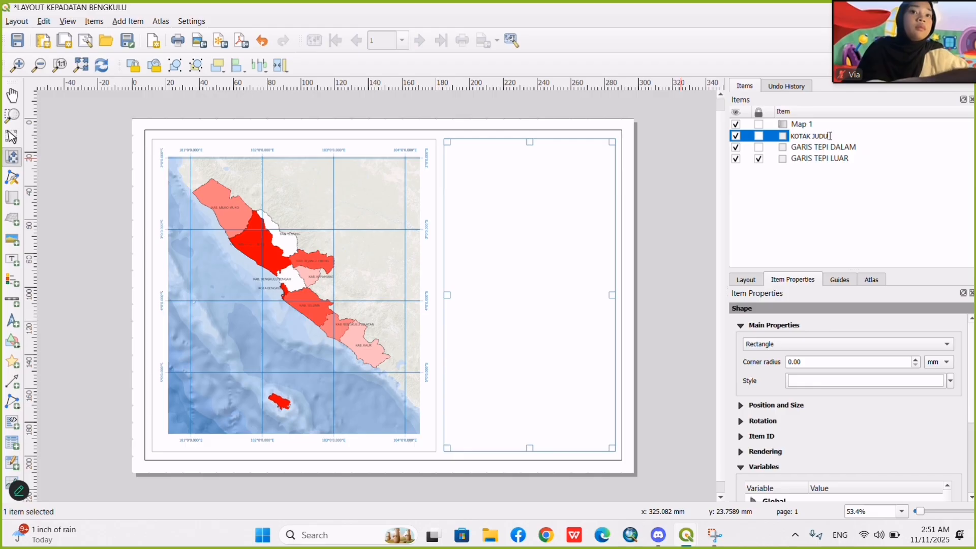
type("KOTAK JUDUL DLL")
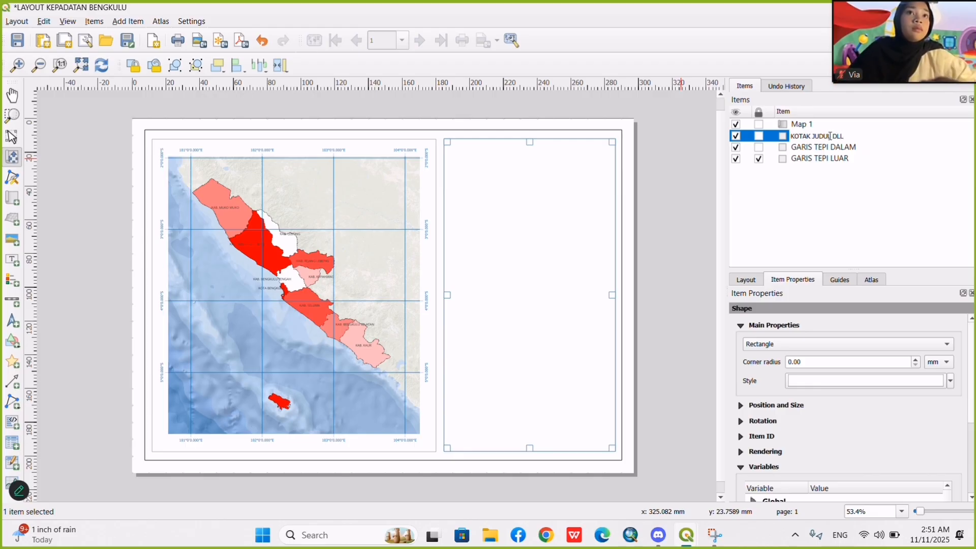
left_click(759, 136)
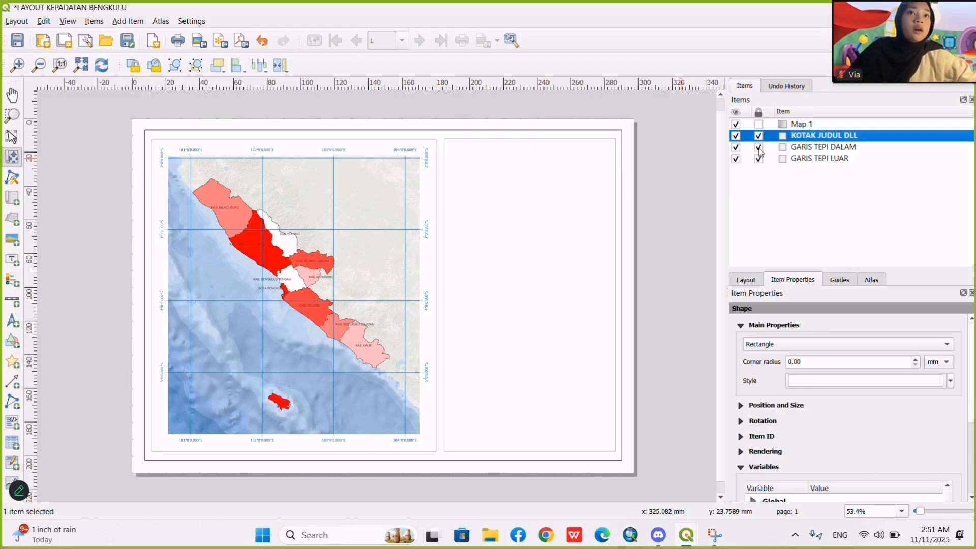
left_click(334, 257)
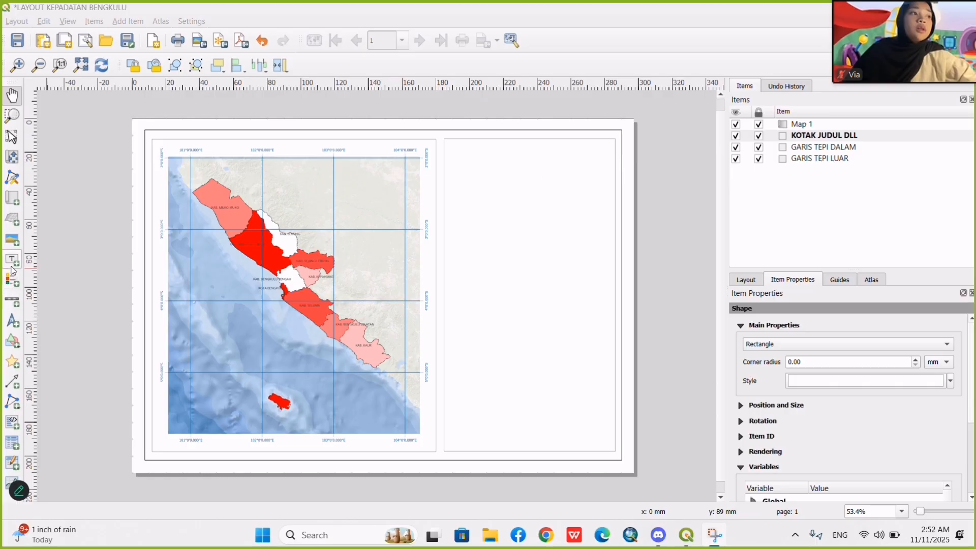
Add a label across the top of the empty panel with three lines: PETA KEPADATAN PENDUDUK, PROVINSI BENGKULU and TAHUN 2023.
left_click(10, 261)
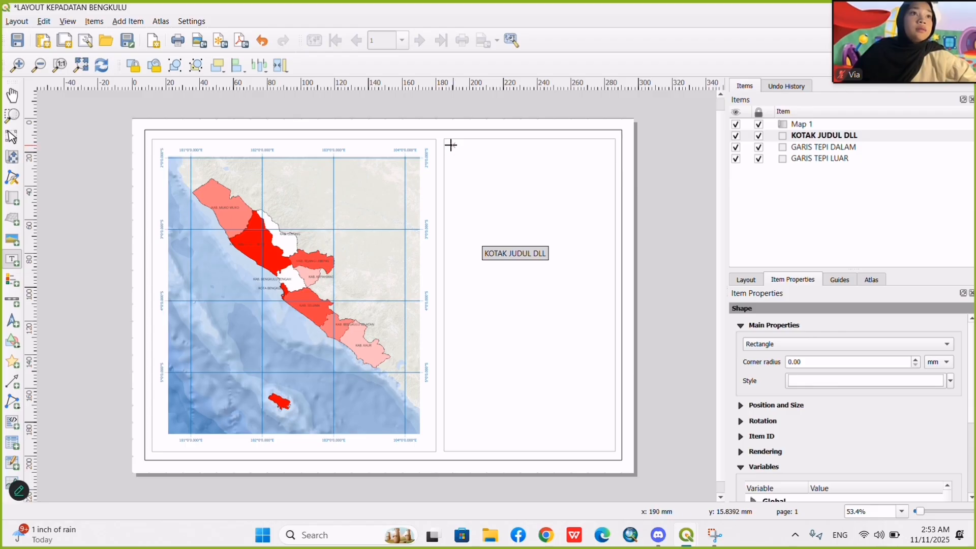
left_click_drag(451, 145, 608, 190)
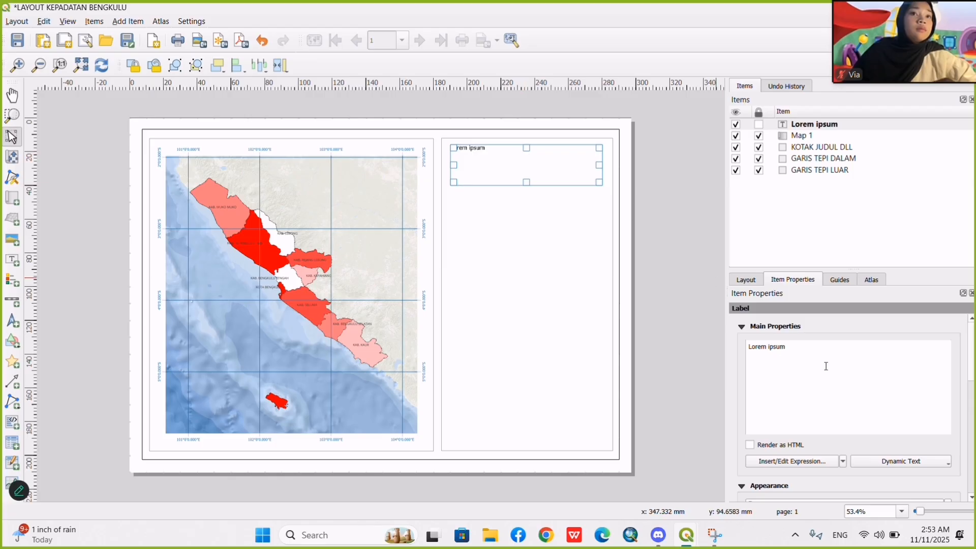
left_click_drag(787, 347, 732, 346)
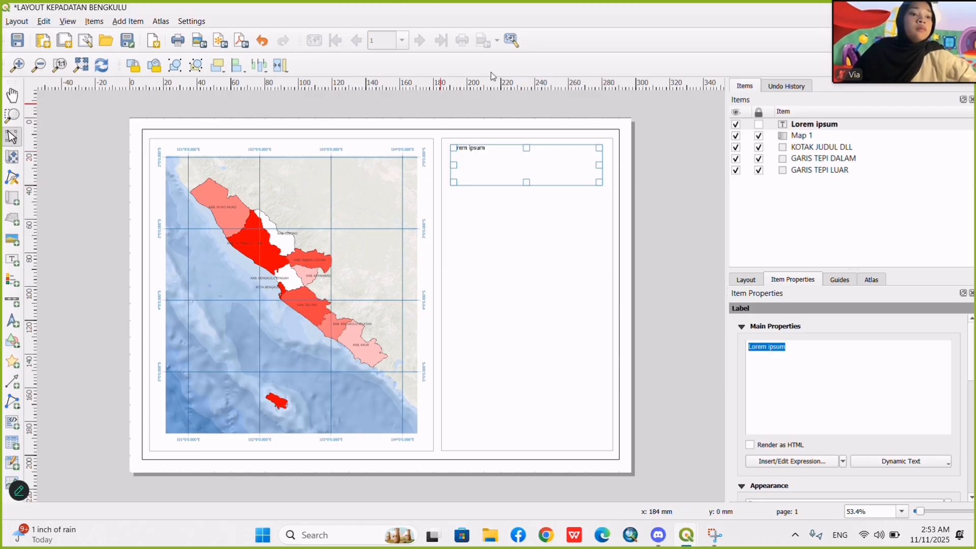
type("p")
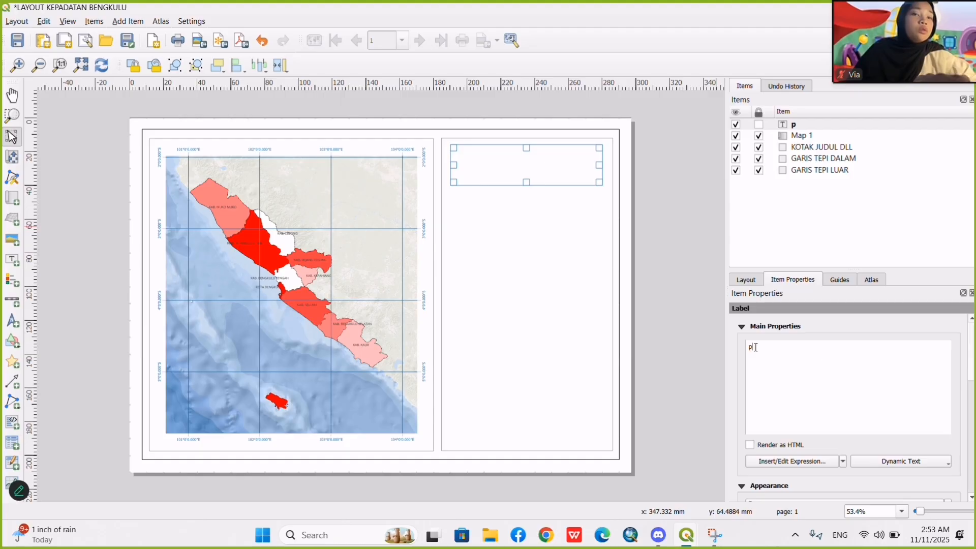
left_click_drag(754, 347, 725, 340)
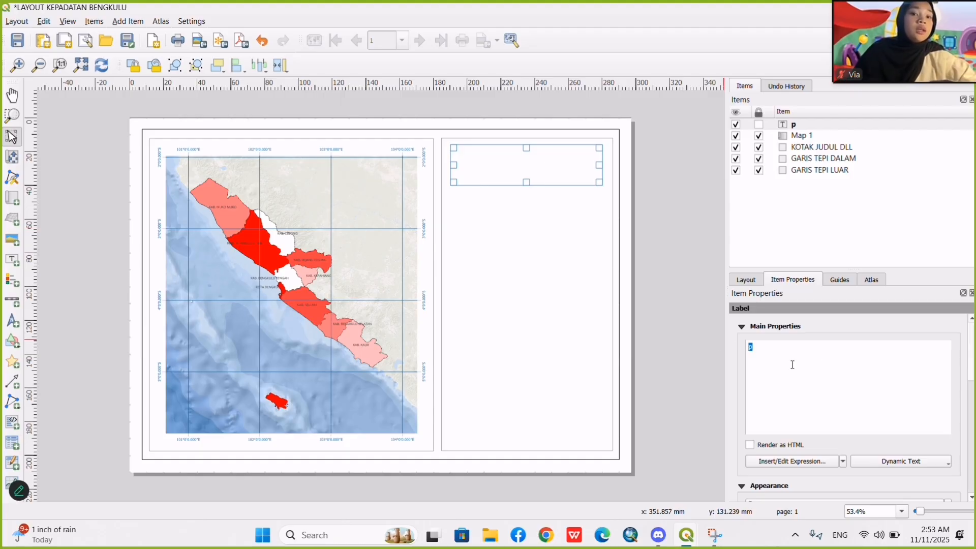
type("PETA KEPADATAN PENDUDU KEPD")
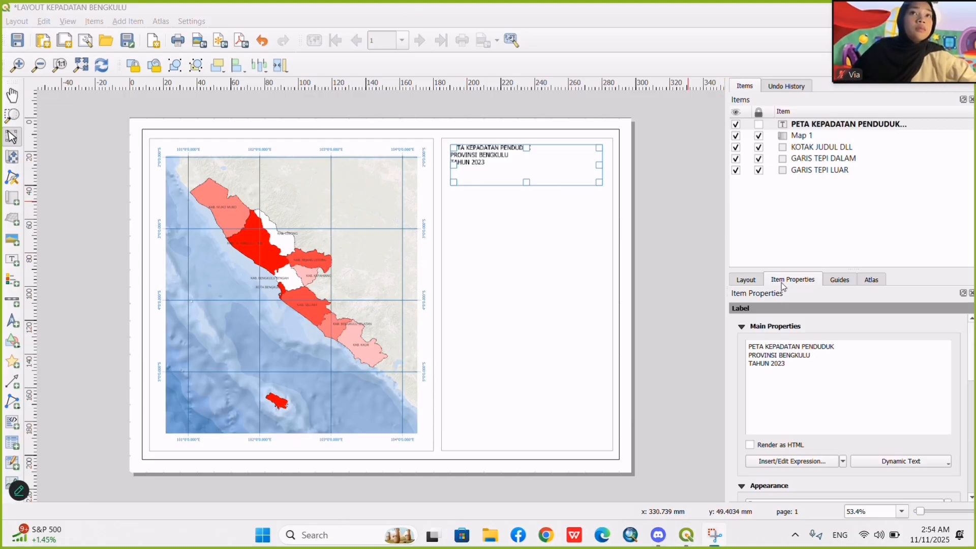
Set the title label's font to Times New Roman, Bold, 12 points.
scroll(887, 376, "down", 5)
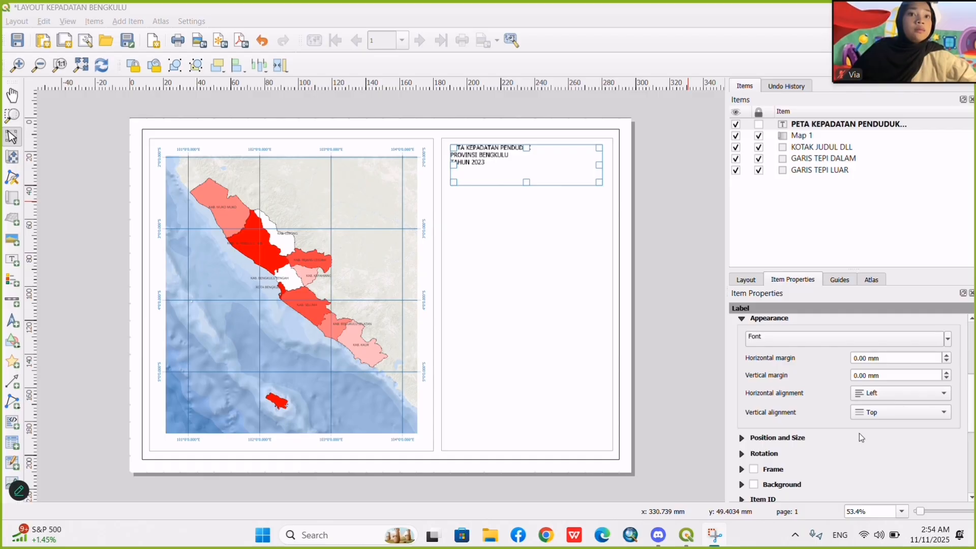
scroll(859, 433, "up", 2)
left_click(814, 403)
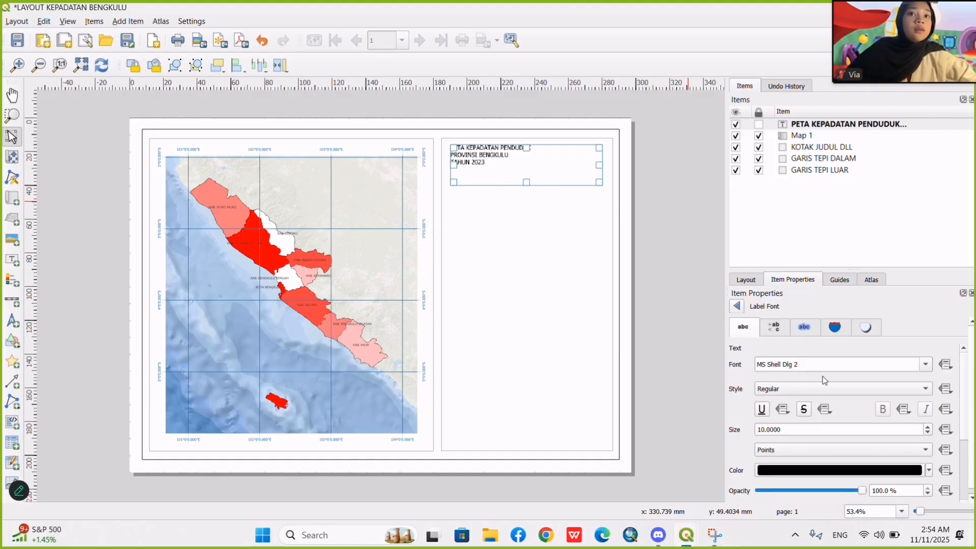
left_click_drag(817, 364, 762, 361)
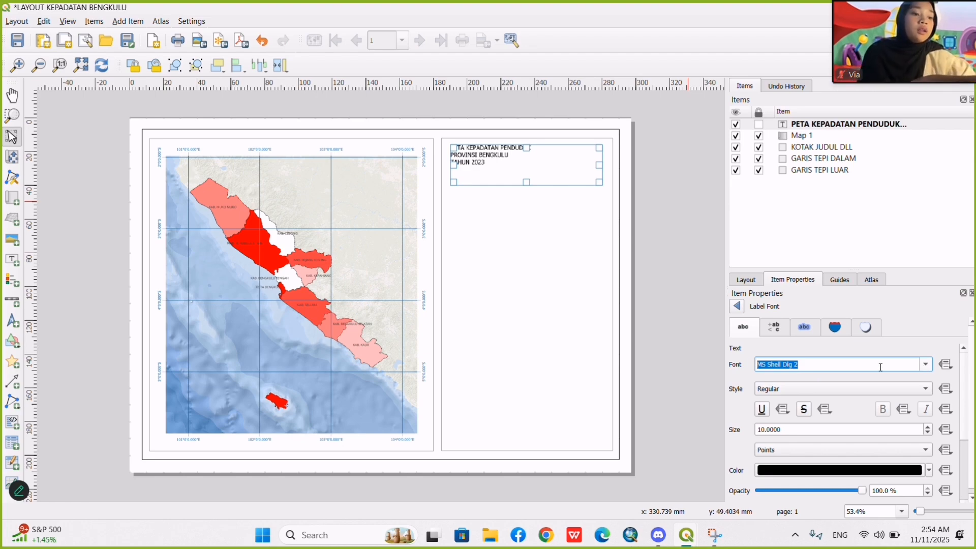
type("TIMes New Roman")
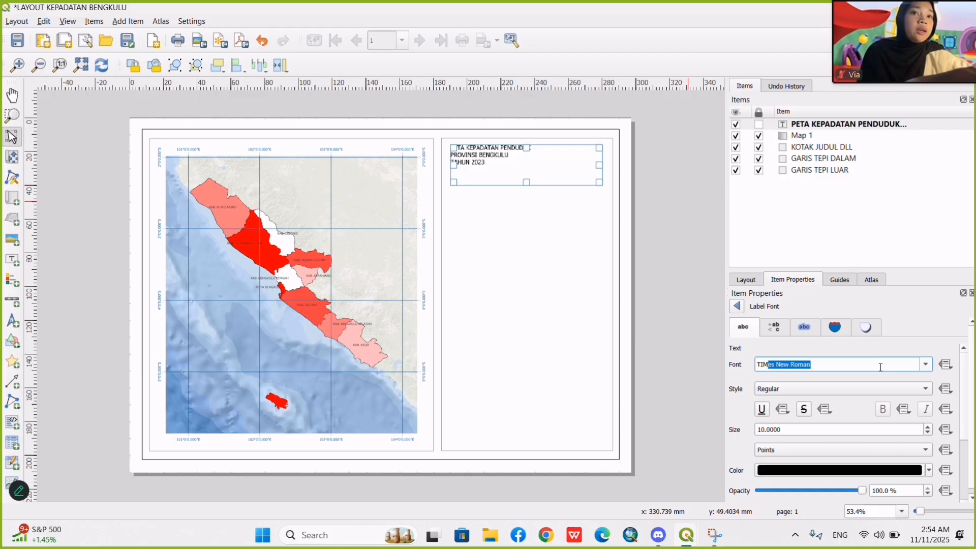
key("Return")
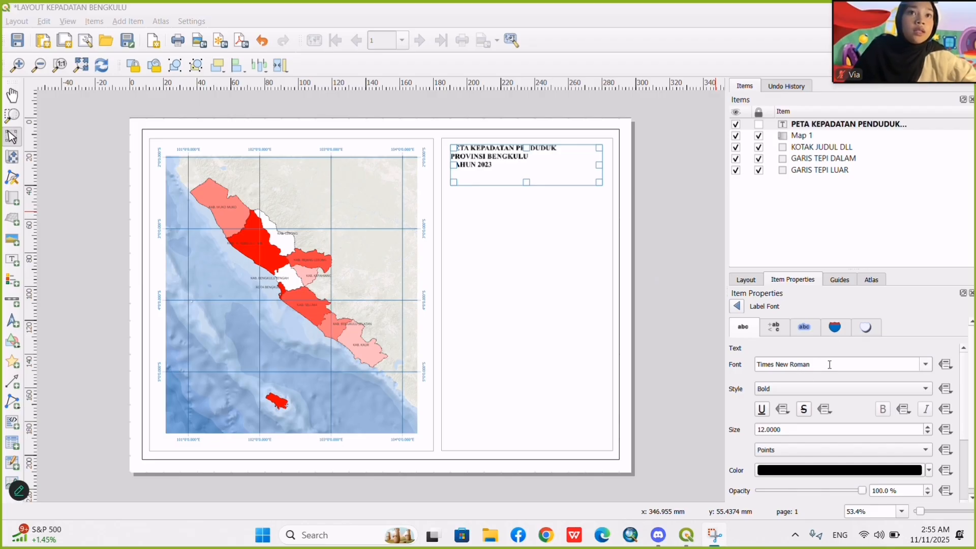
Restore the title label's font to Times New Roman with the Bold style.
scroll(826, 363, "down", 6)
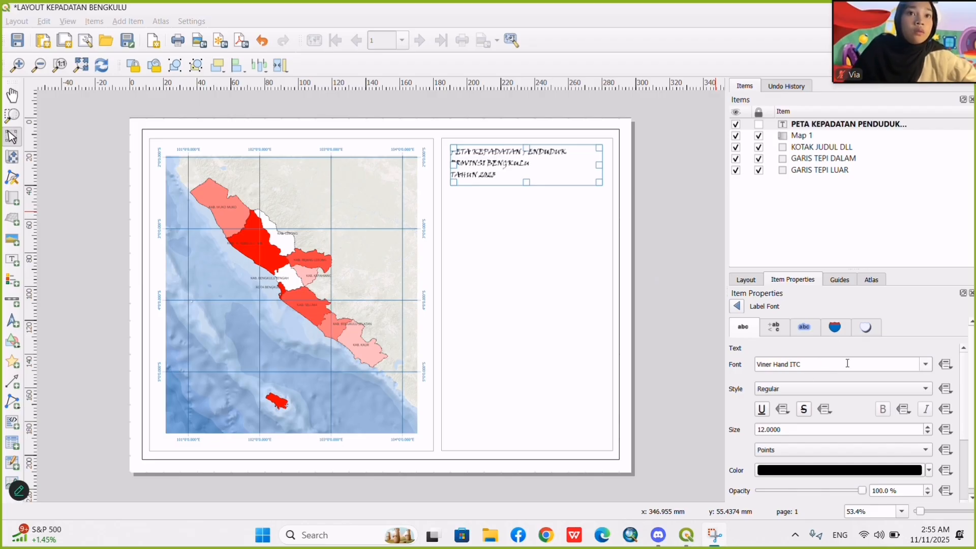
double_click(848, 363)
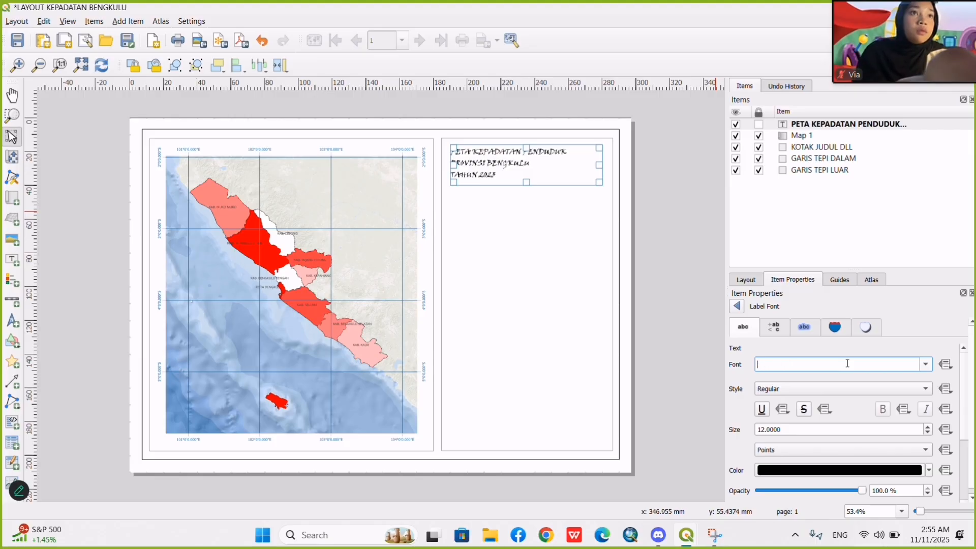
type("Ti")
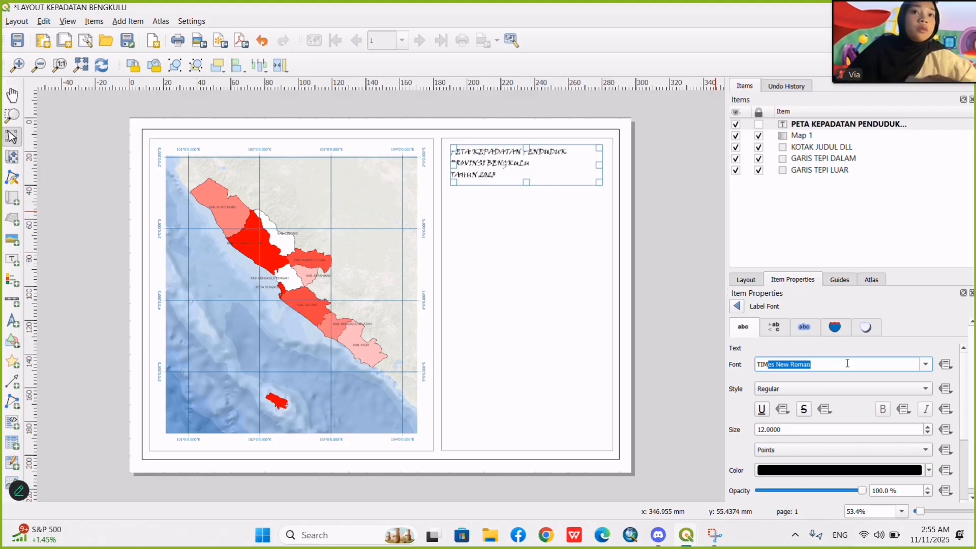
left_click(847, 362)
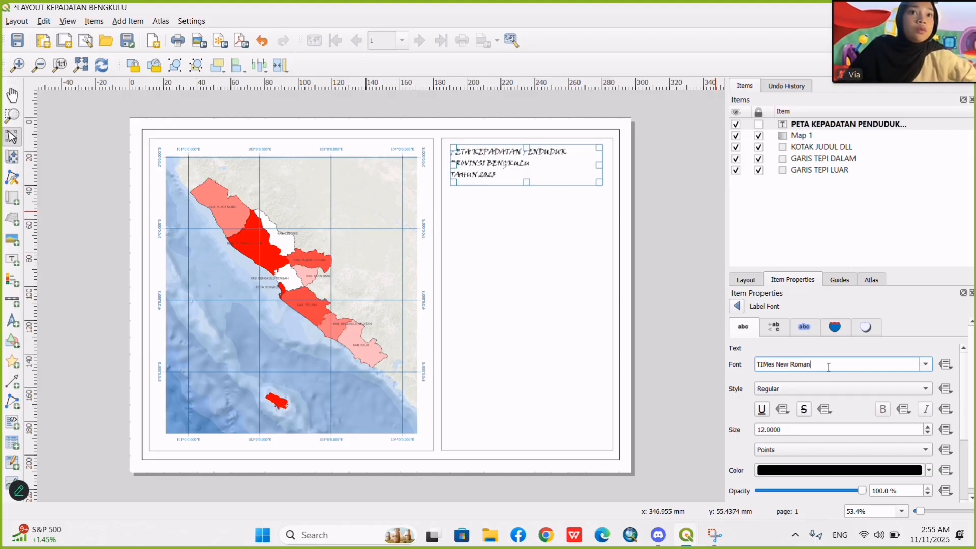
left_click(815, 390)
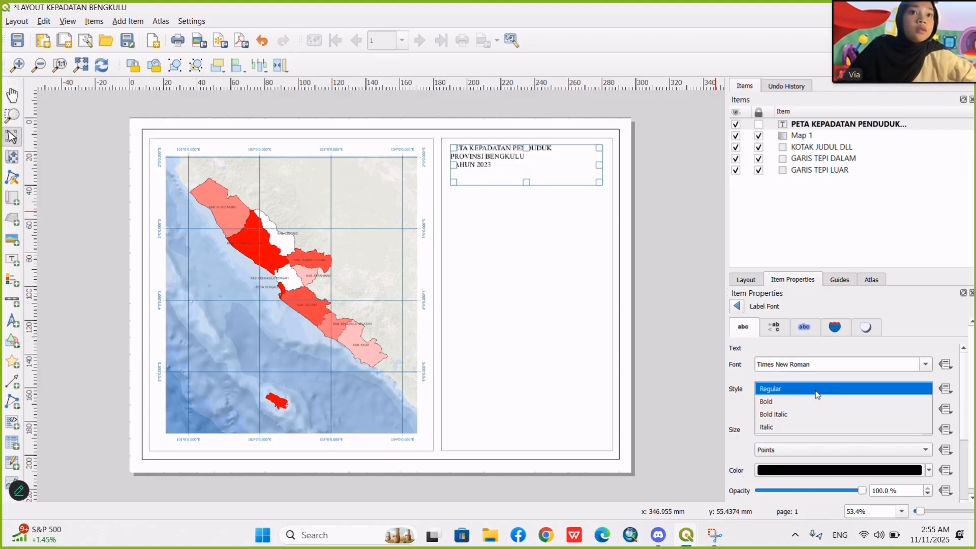
left_click(785, 402)
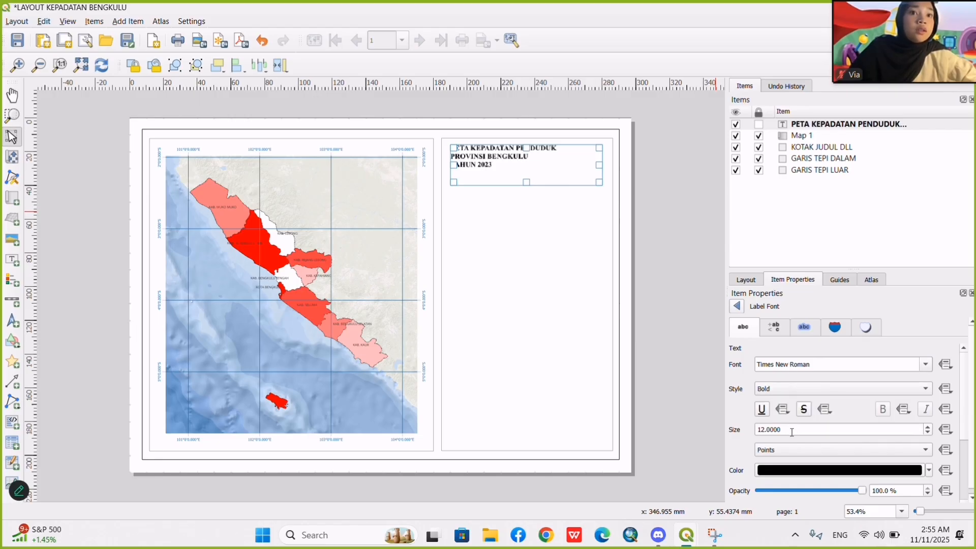
scroll(751, 449, "down", 3)
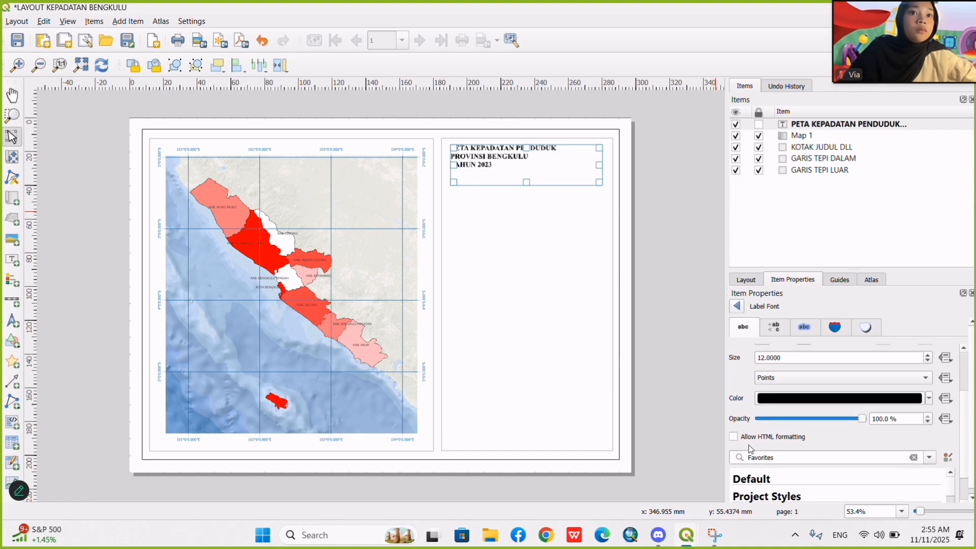
scroll(747, 380, "up", 3)
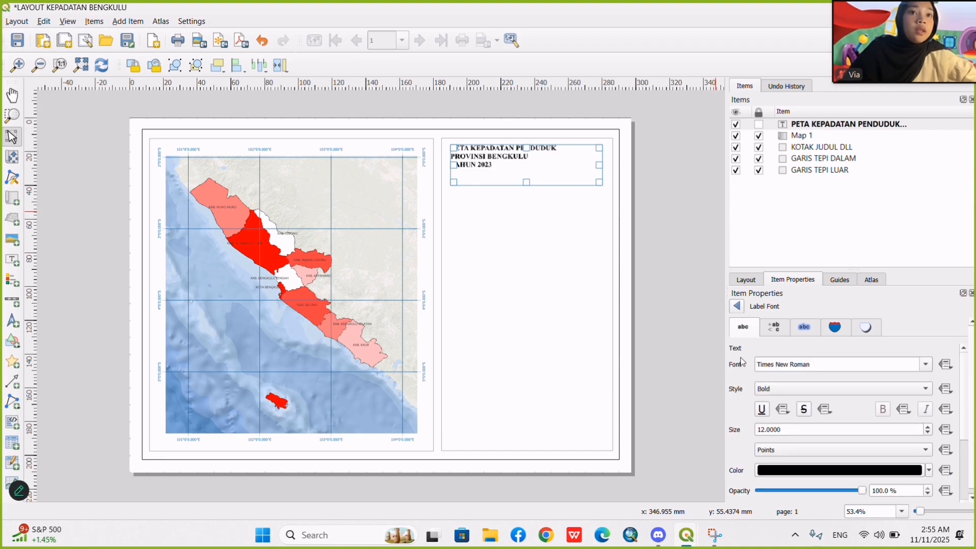
Center the title text horizontally and shorten the label box to fit closely around its three lines.
left_click(736, 306)
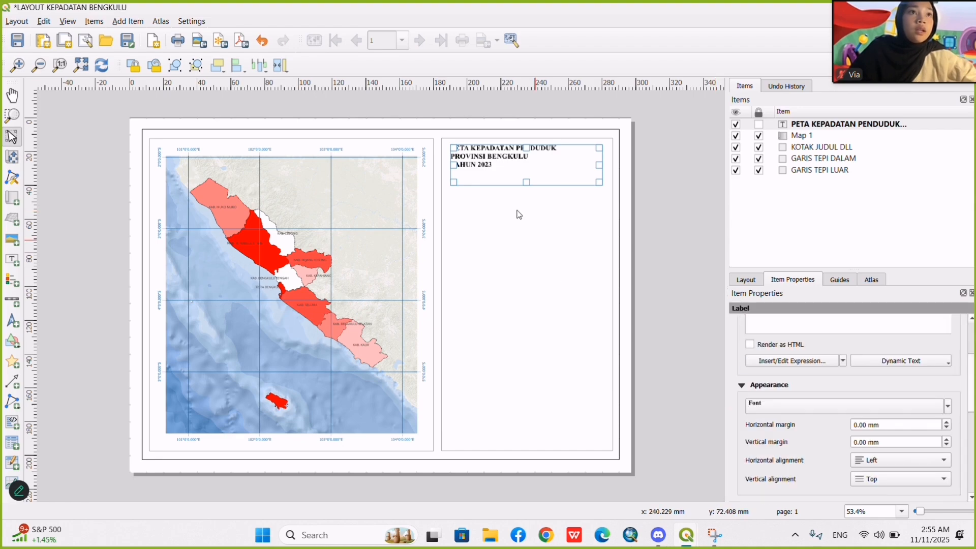
left_click(883, 461)
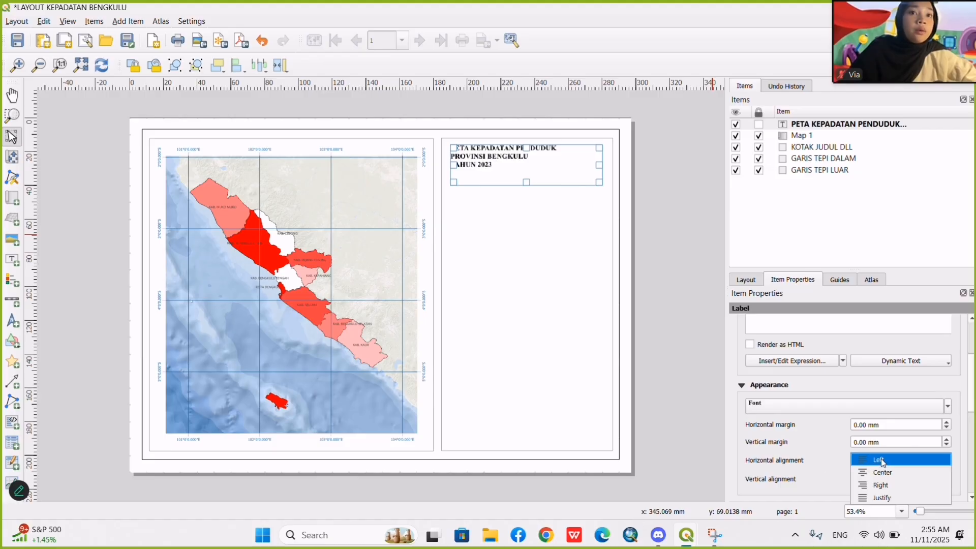
left_click(885, 472)
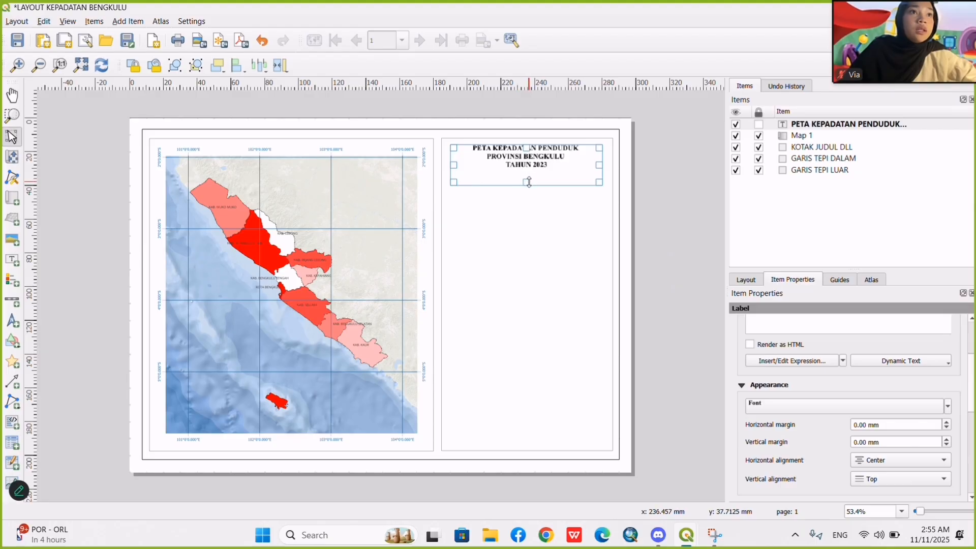
left_click_drag(527, 183, 531, 171)
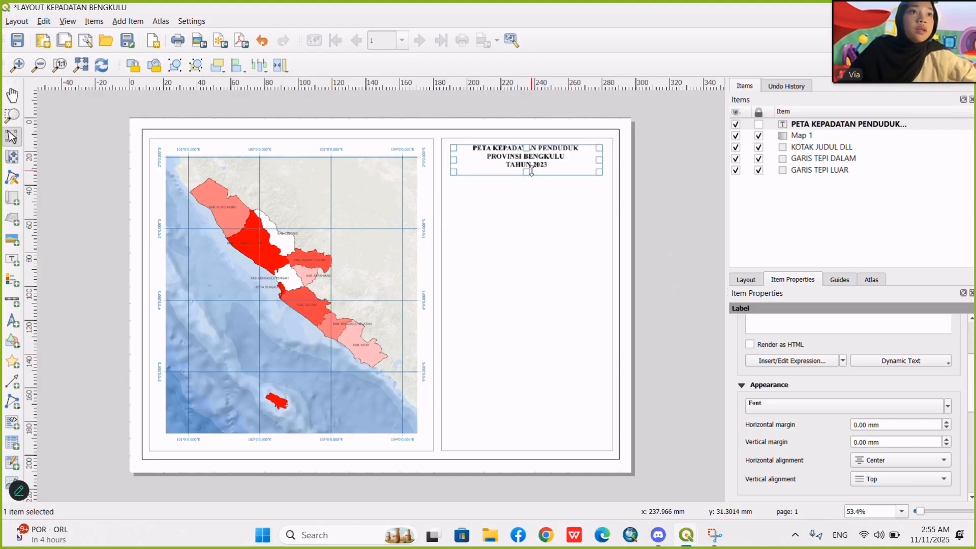
left_click(713, 212)
Reposition the title label so it sits centered near the upper edge of the side panel.
scroll(664, 175, "up", 2)
scroll(664, 175, "up", 2)
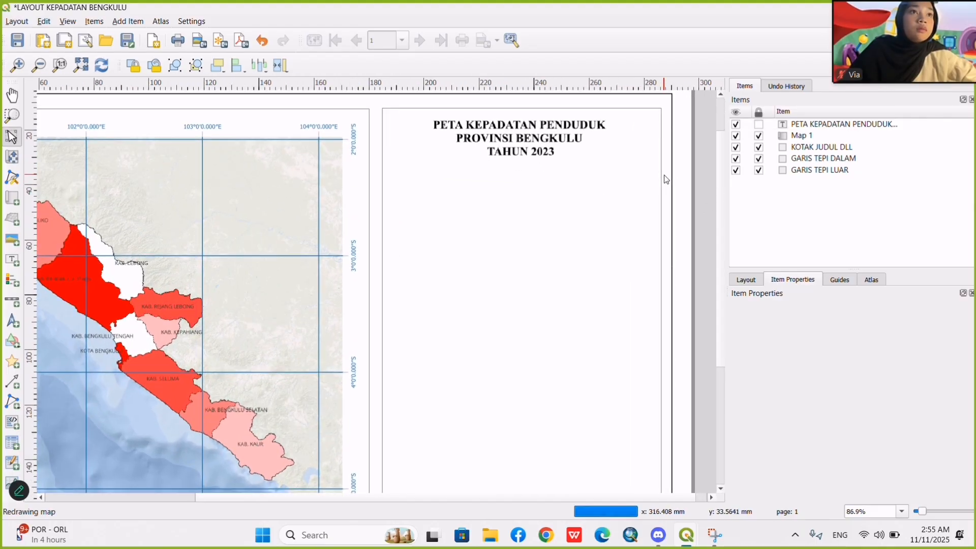
left_click_drag(488, 127, 487, 134)
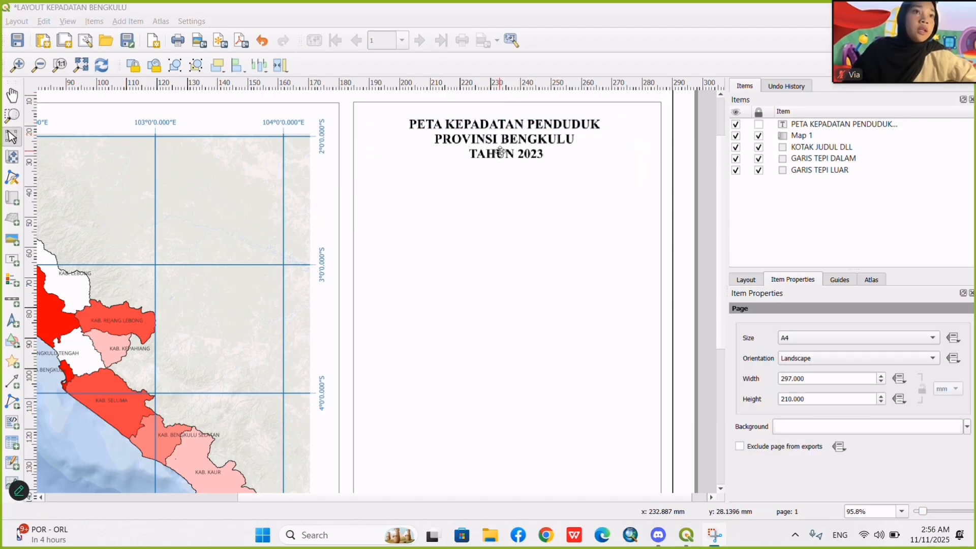
left_click(499, 151)
left_click_drag(499, 151, 498, 143)
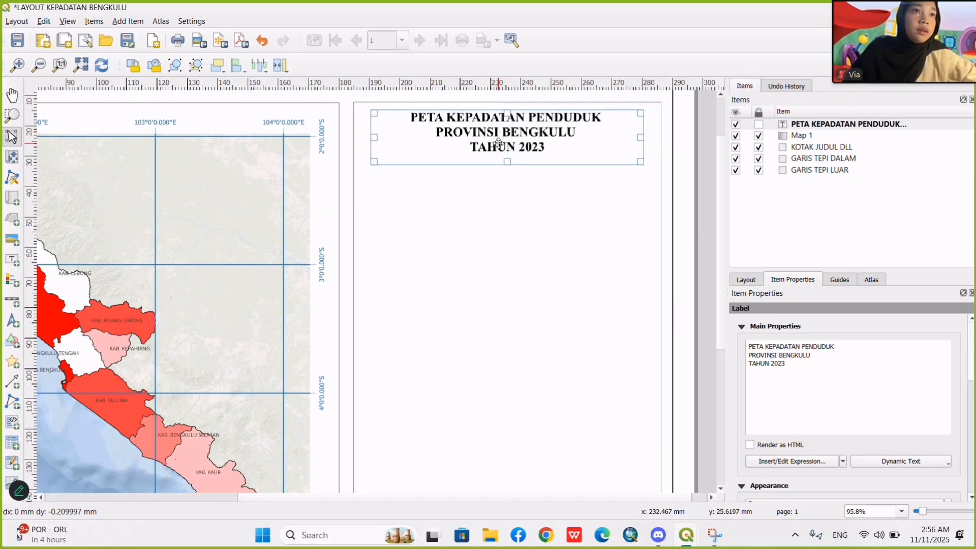
Draw a horizontal polyline about 101.5 mm long across the side panel beneath the title, at y 30 mm.
left_click(11, 400)
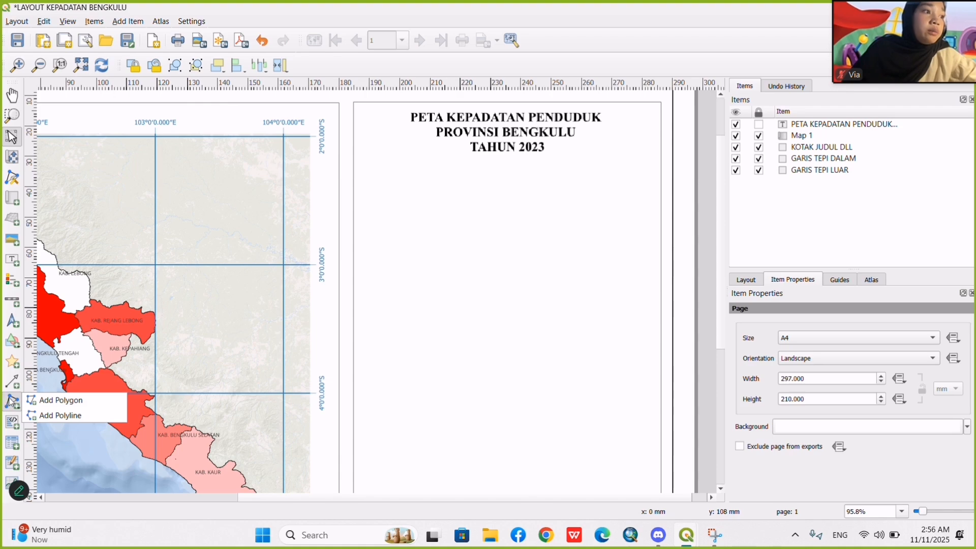
left_click(65, 416)
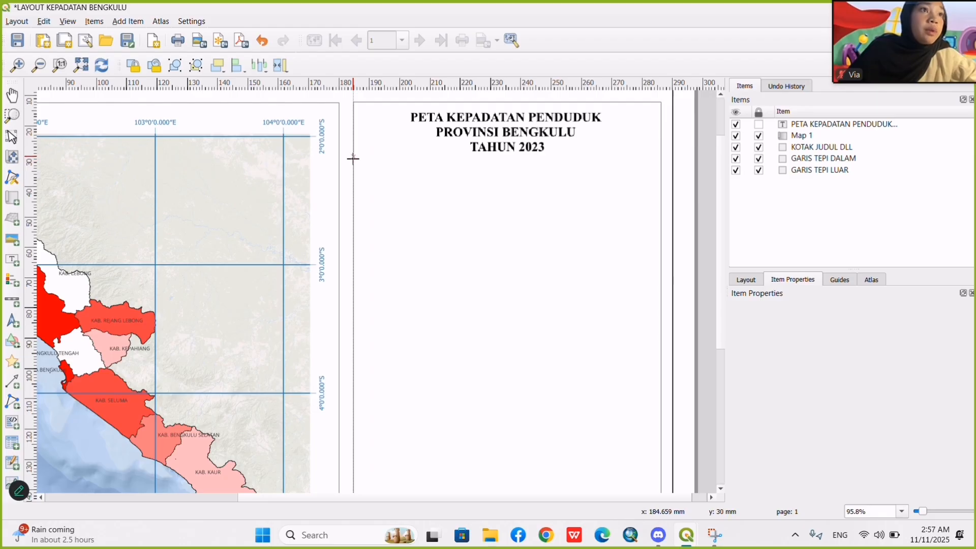
left_click(354, 158)
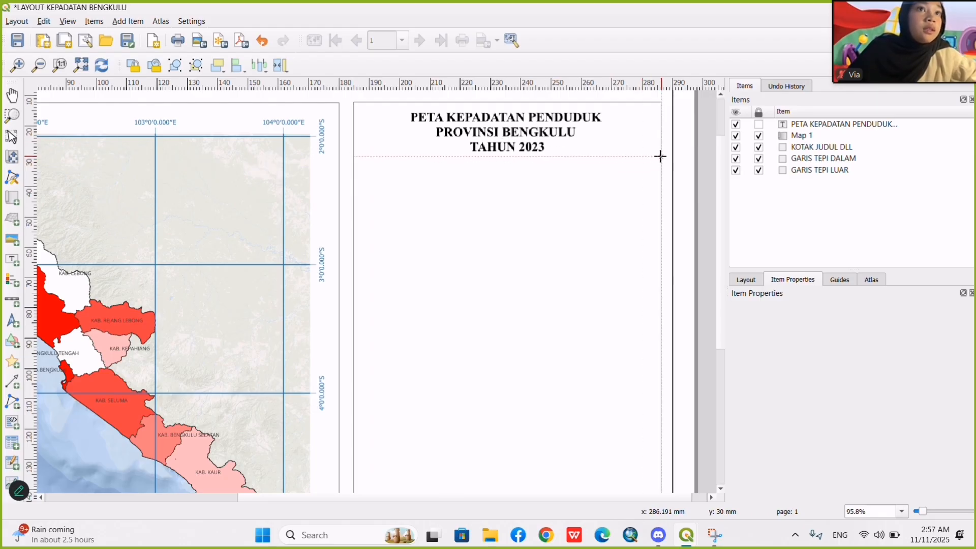
left_click(661, 156)
right_click(661, 156)
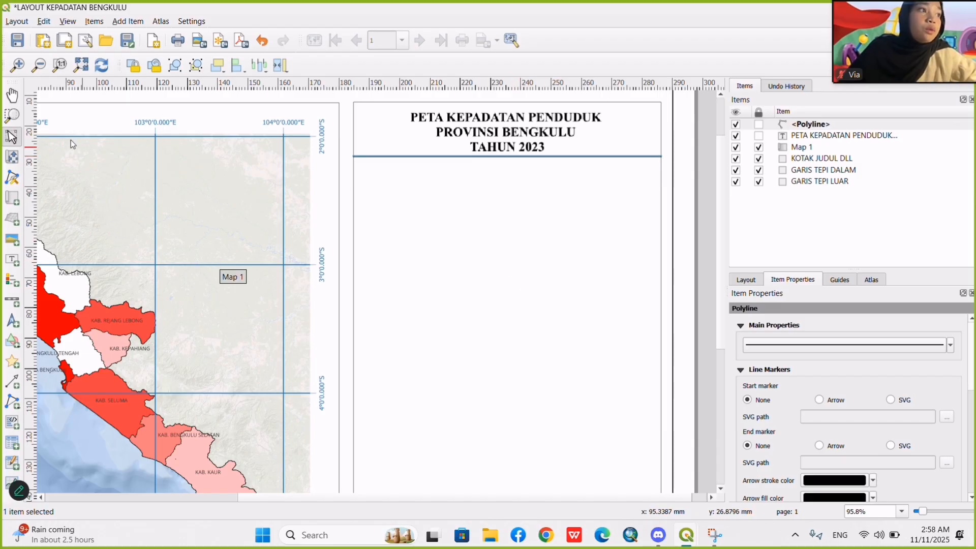
Move the title label slightly upward, away from the divider line beneath it.
left_click(12, 95)
key("v")
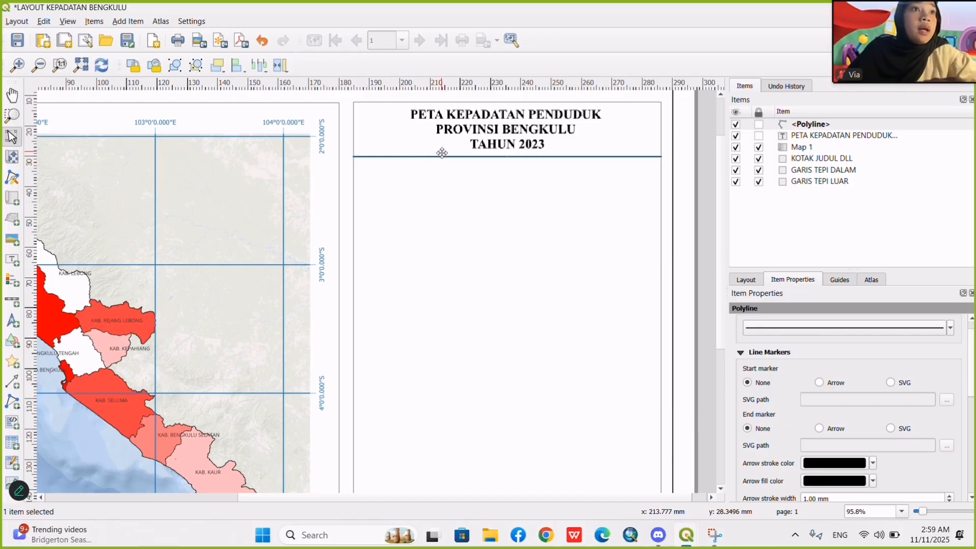
left_click(449, 202)
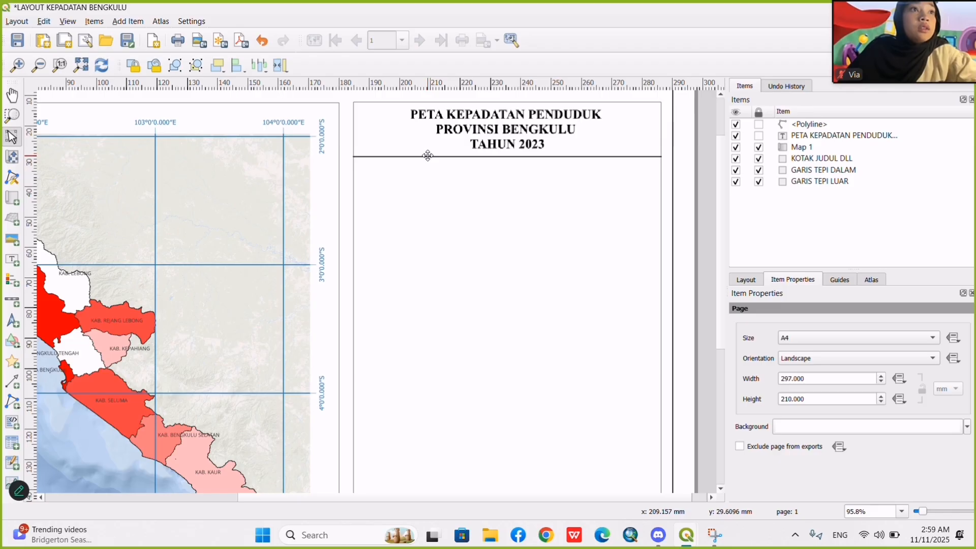
Set the stroke width of the divider line beneath the title to 0.1 mm.
left_click(427, 156)
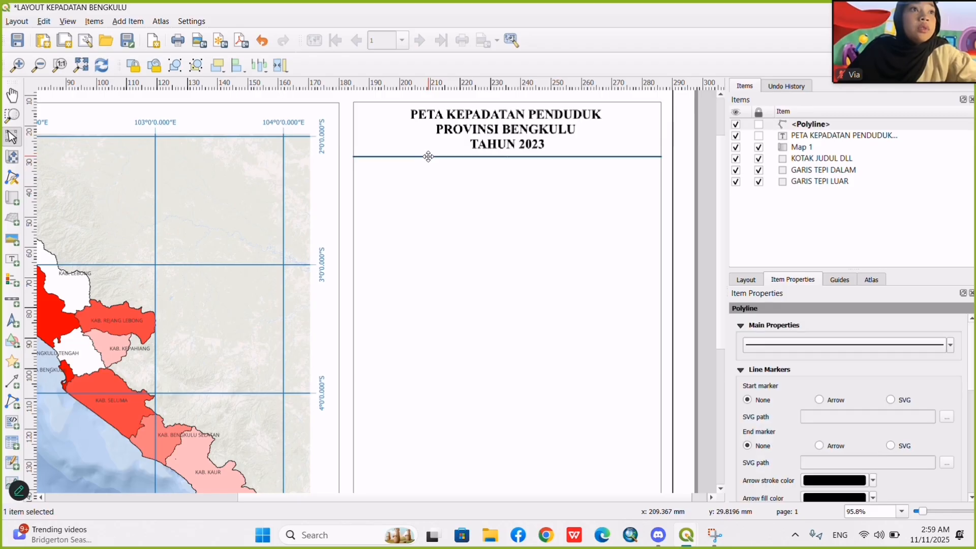
left_click(815, 346)
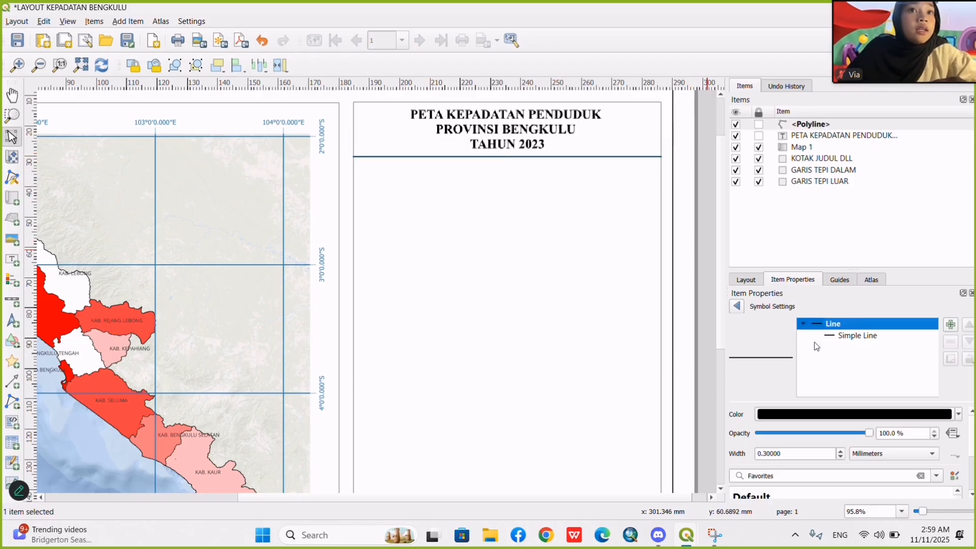
left_click(838, 336)
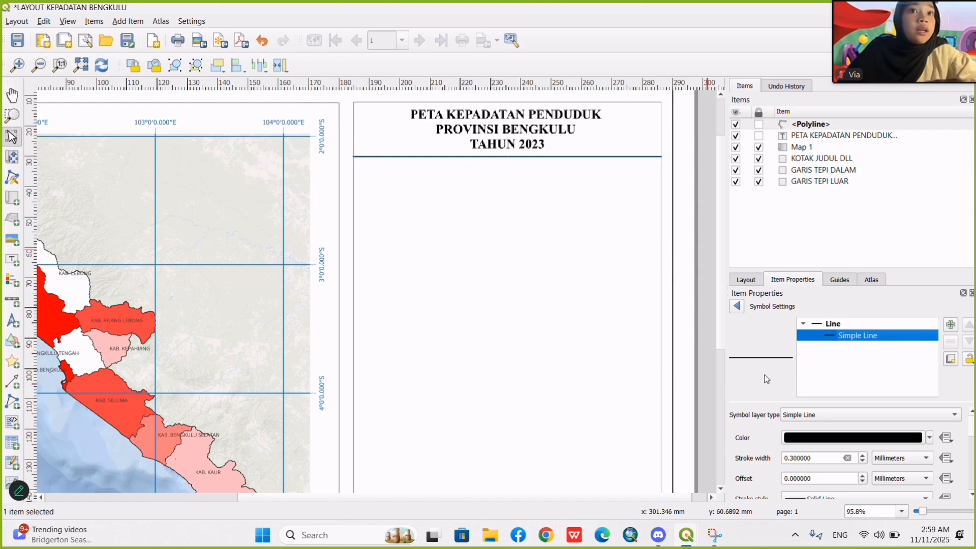
left_click(791, 458)
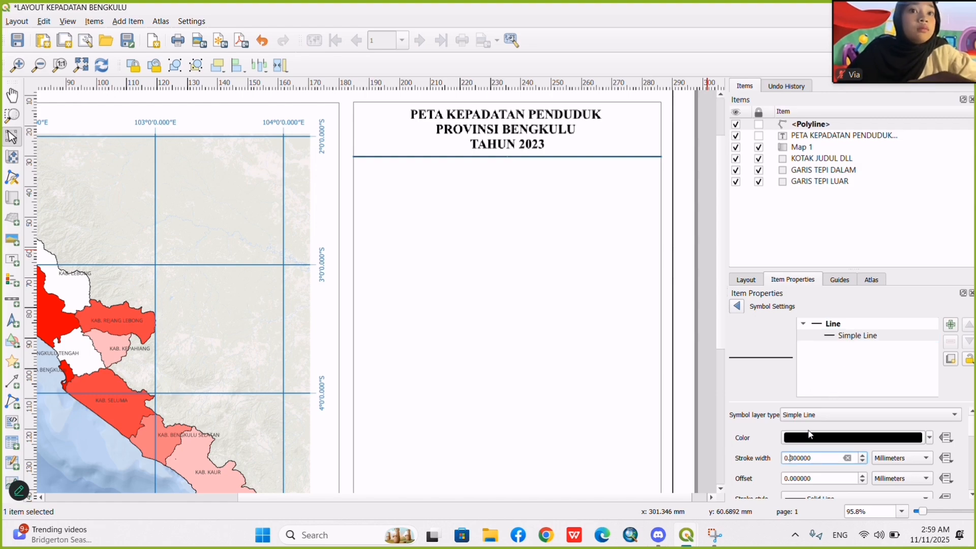
key("BackSpace")
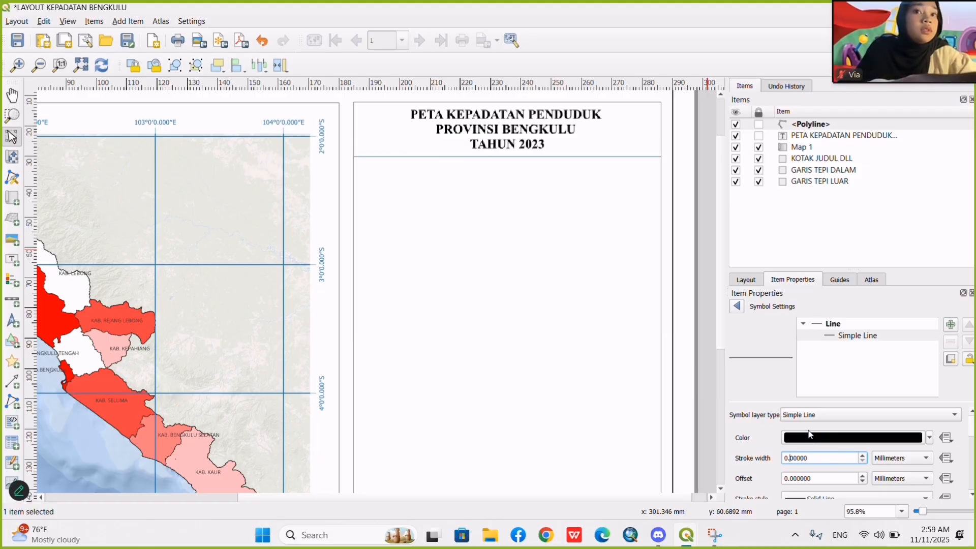
type("1")
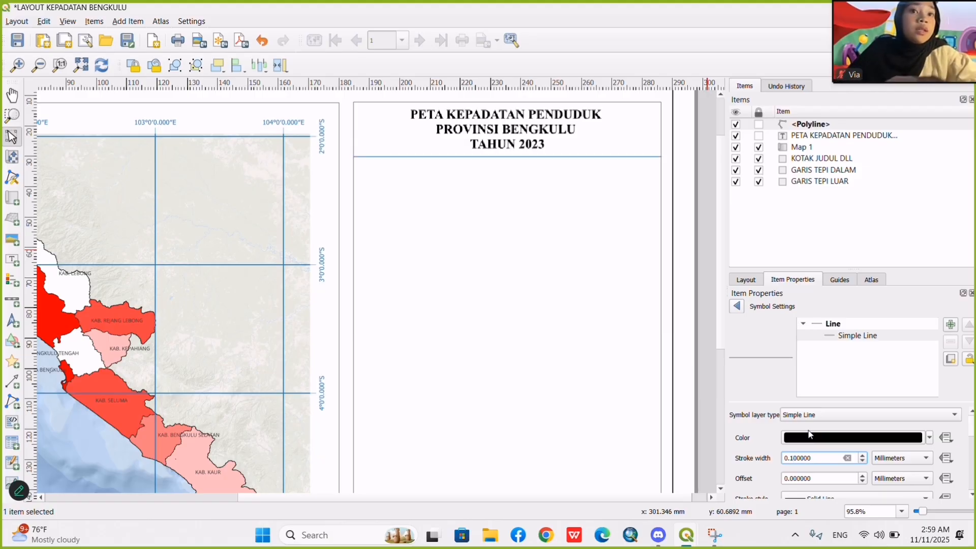
left_click(580, 357)
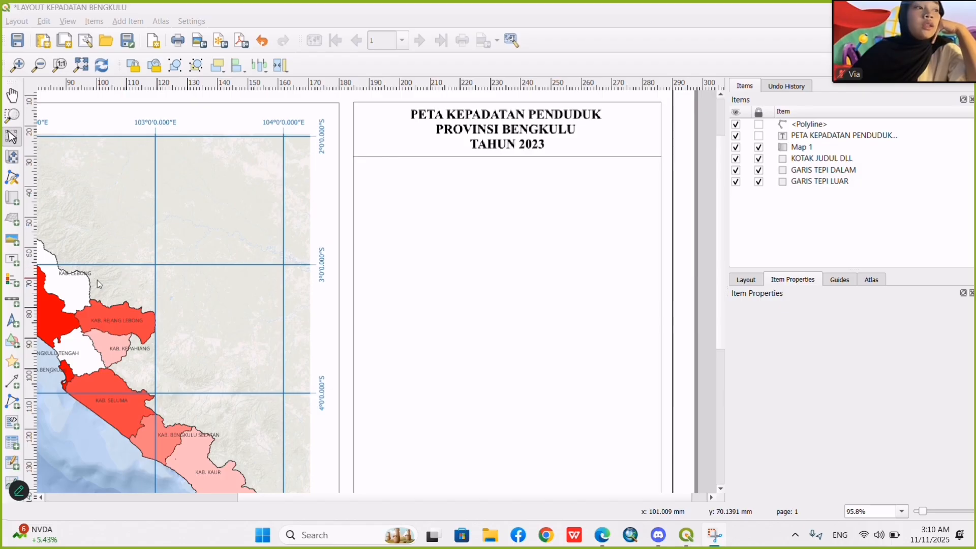
Add a north arrow about 20 mm square beneath the divider line, near the side panel's left edge.
left_click(8, 325)
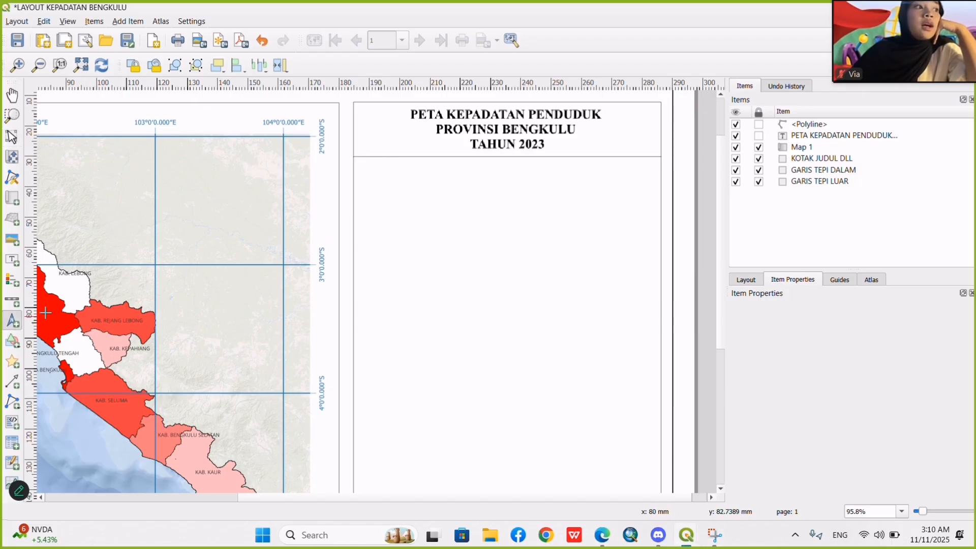
left_click(13, 320)
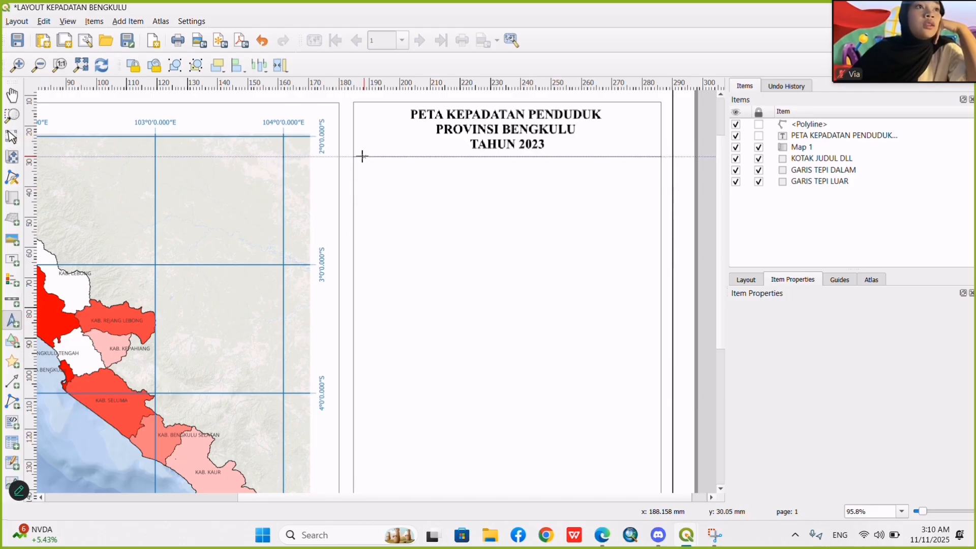
left_click_drag(362, 163, 422, 222)
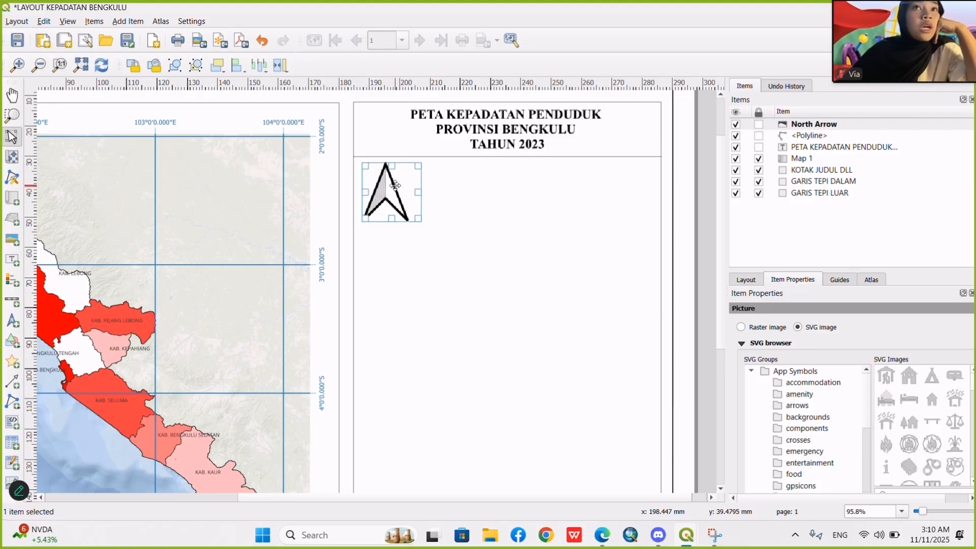
Replace the default north arrow symbol with the raster image image-Photoroom.png from the Downloads folder.
left_click(742, 327)
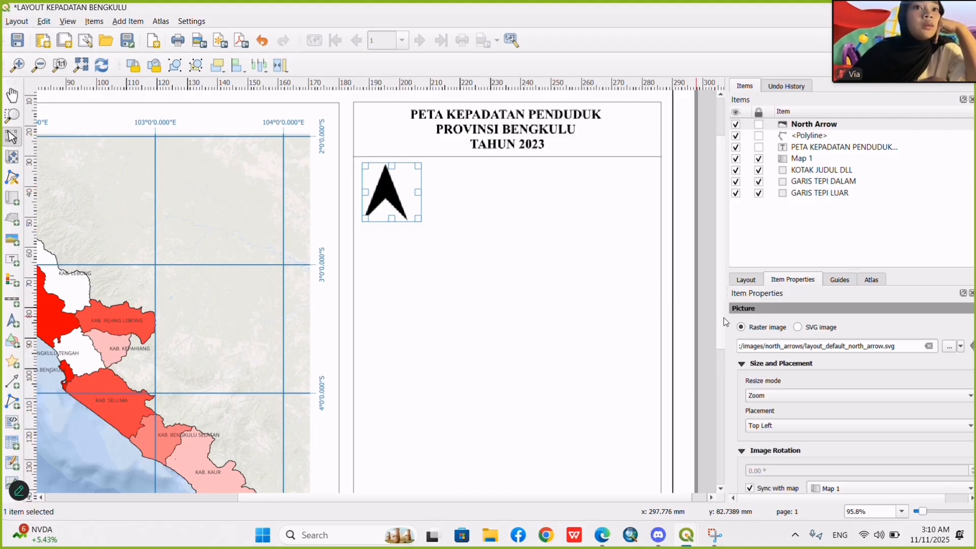
left_click(949, 347)
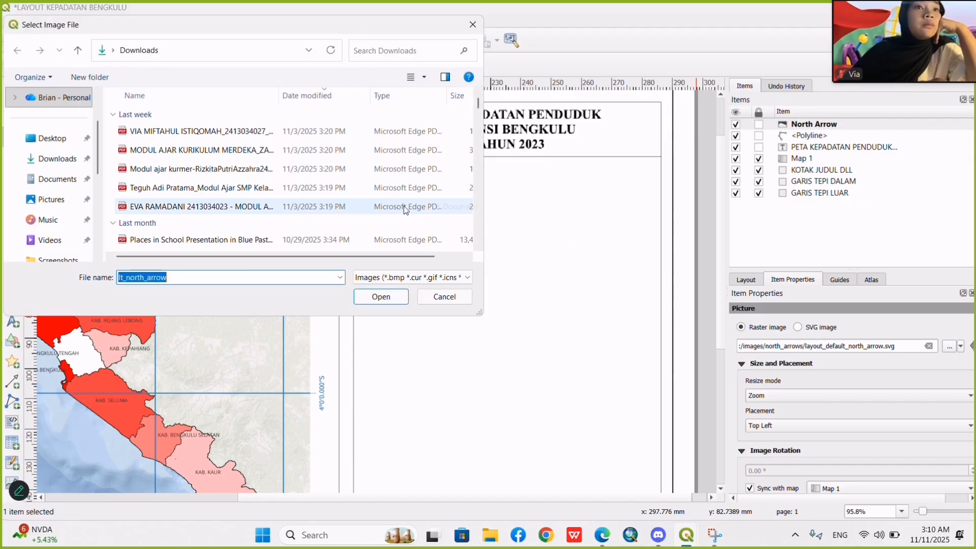
scroll(270, 191, "down", 3)
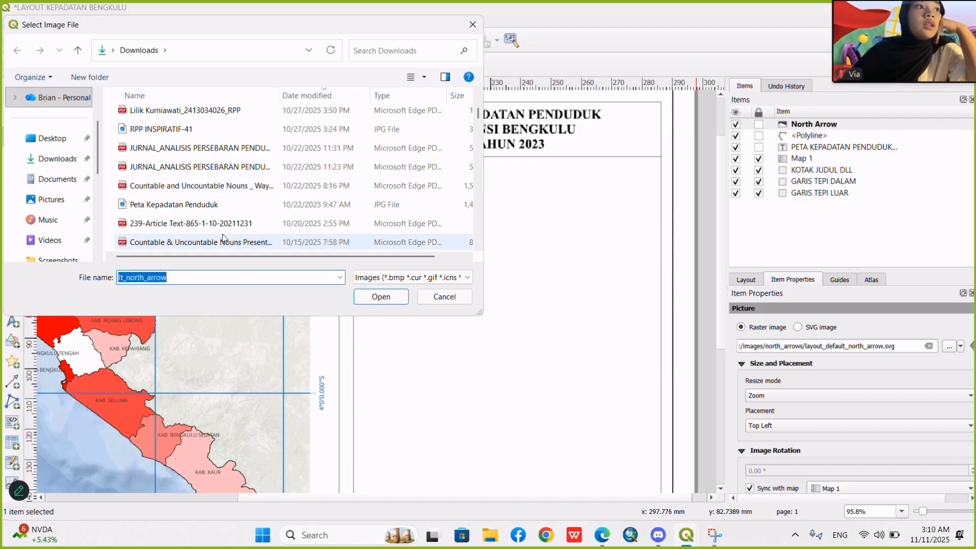
scroll(222, 238, "down", 2)
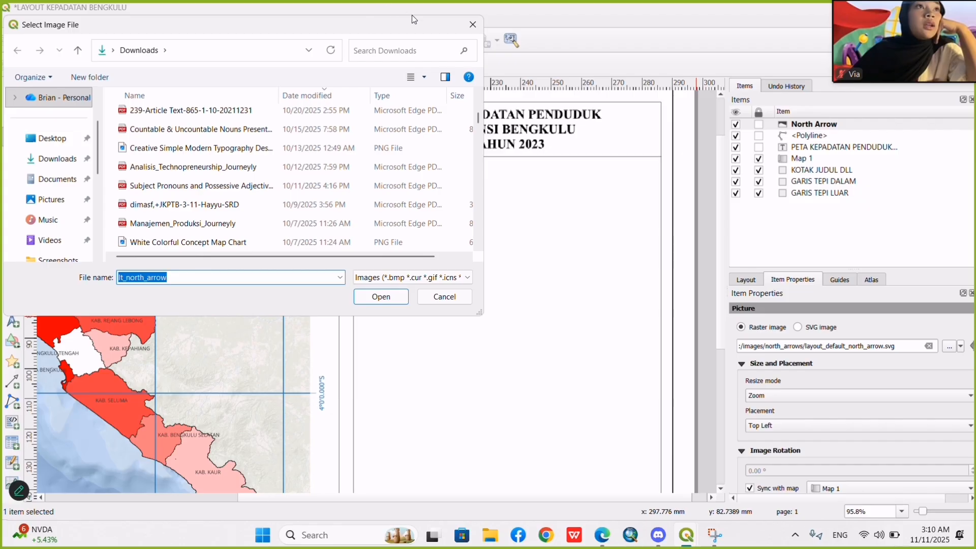
scroll(268, 168, "up", 3)
left_click(200, 205)
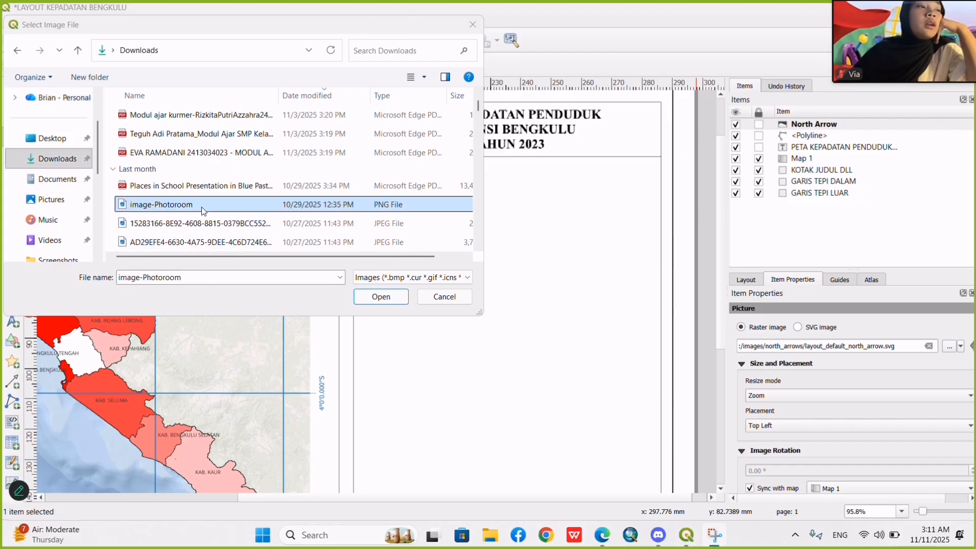
left_click(385, 297)
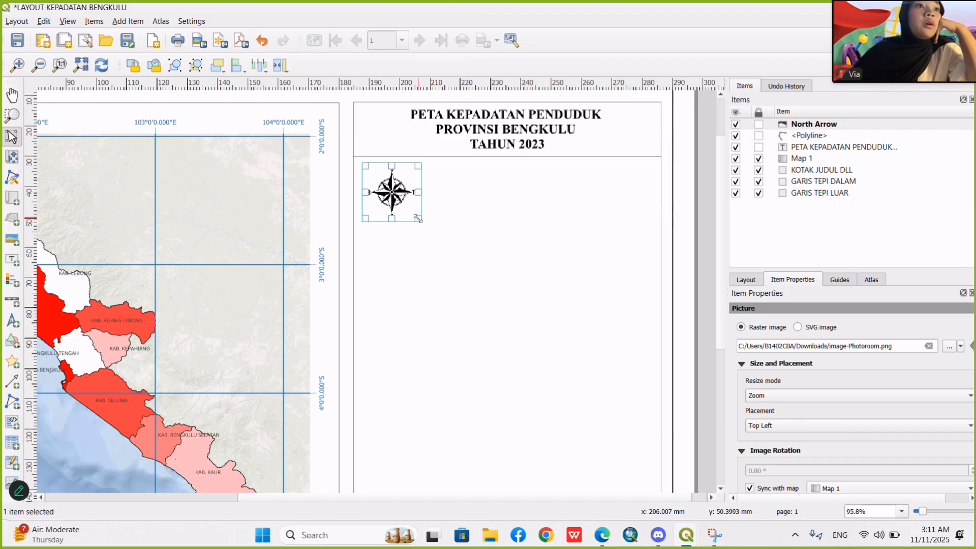
Enlarge the compass north arrow slightly and nudge it left within the side panel.
left_click_drag(419, 219, 441, 235)
left_click(466, 231)
left_click_drag(390, 201, 384, 200)
left_click(483, 198)
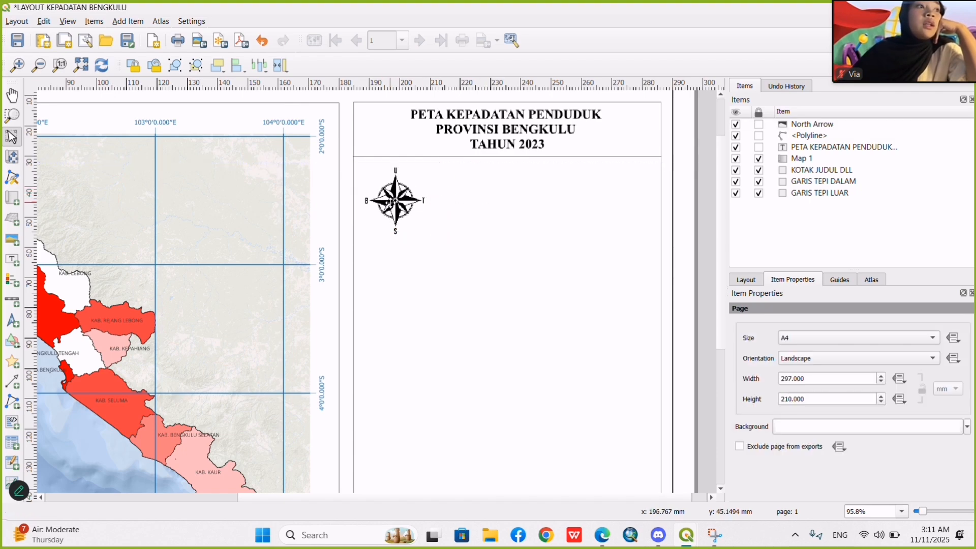
Add a scale bar for Map 1 and position it to the right of the compass in the side panel.
left_click(13, 302)
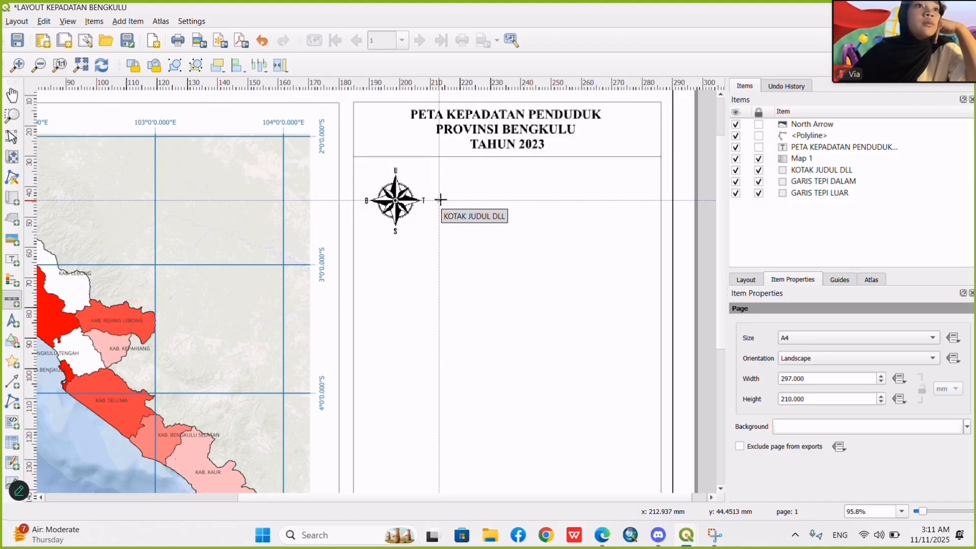
left_click_drag(440, 201, 598, 201)
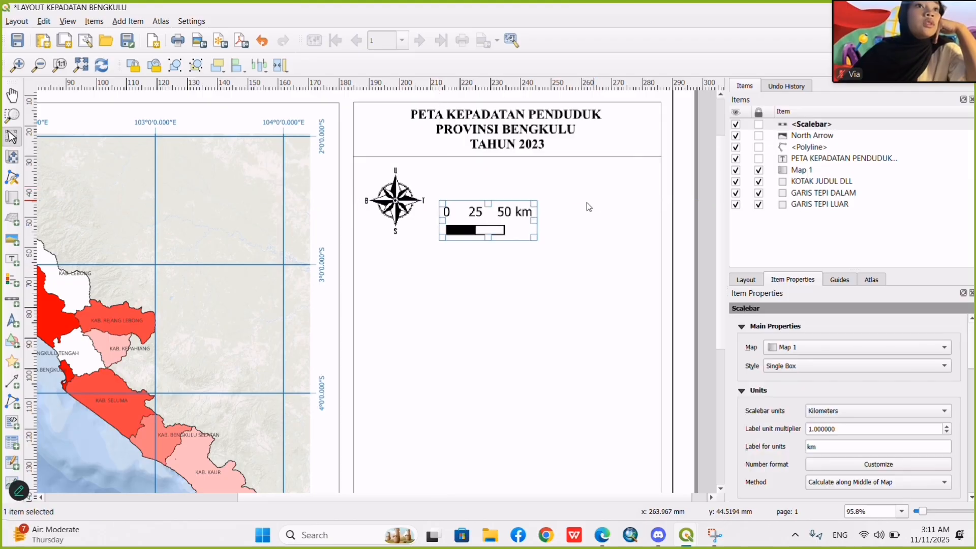
left_click_drag(499, 225, 541, 206)
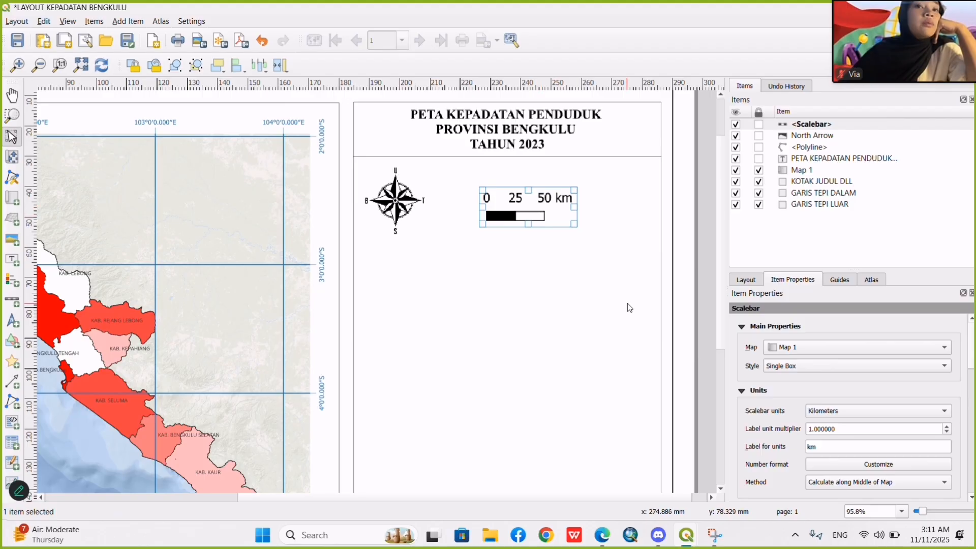
Set the height of the scale bar's segments to 1.50 mm.
scroll(748, 384, "down", 3)
scroll(748, 384, "up", 2)
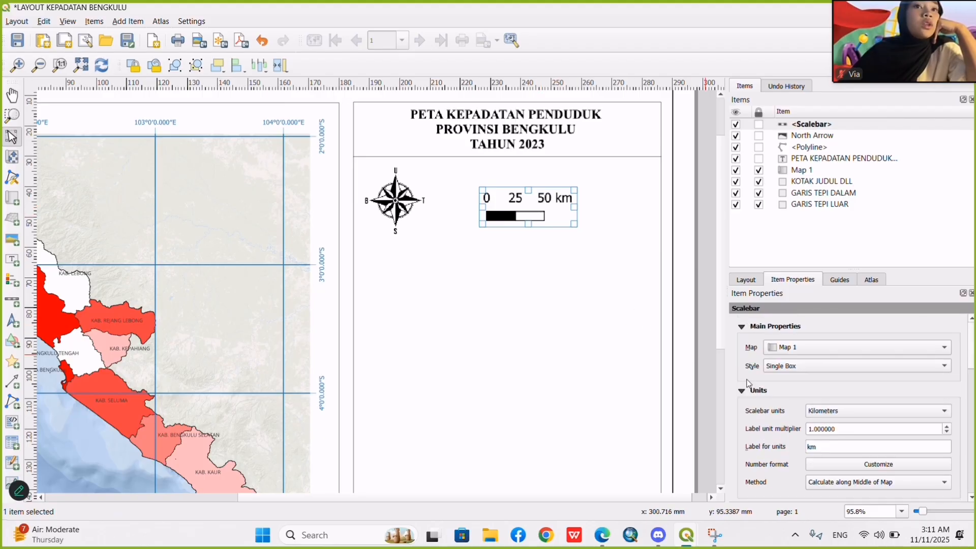
scroll(746, 371, "down", 10)
scroll(743, 359, "up", 8)
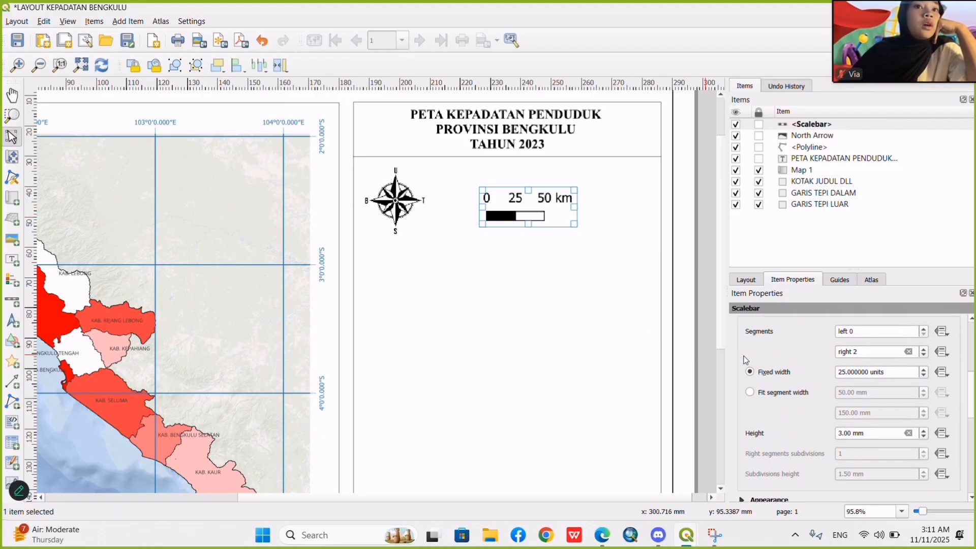
scroll(744, 360, "down", 7)
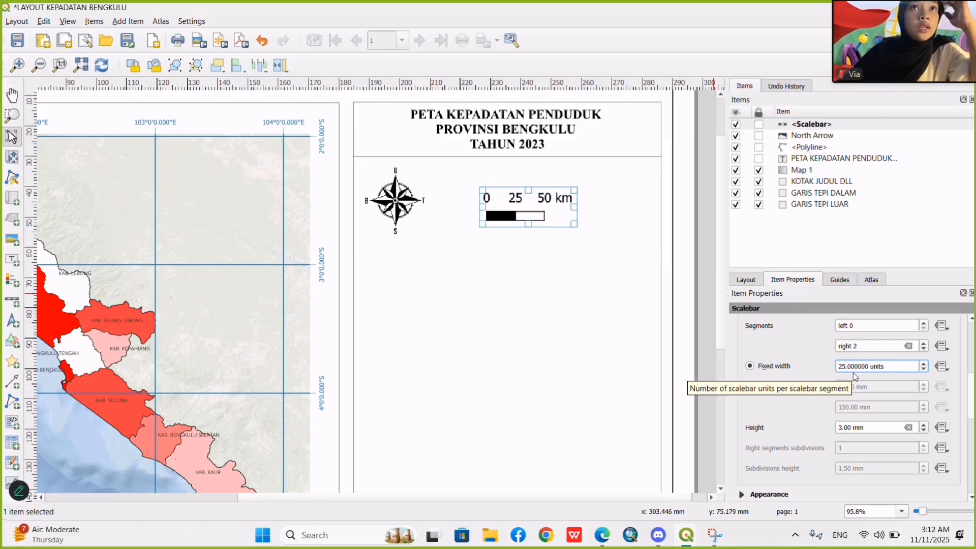
scroll(802, 445, "down", 1)
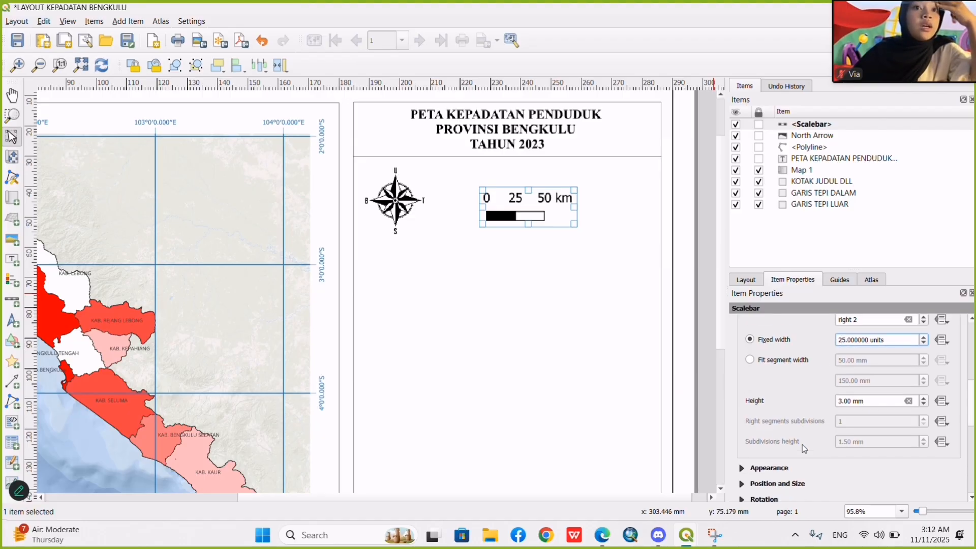
scroll(802, 445, "up", 2)
scroll(802, 445, "down", 2)
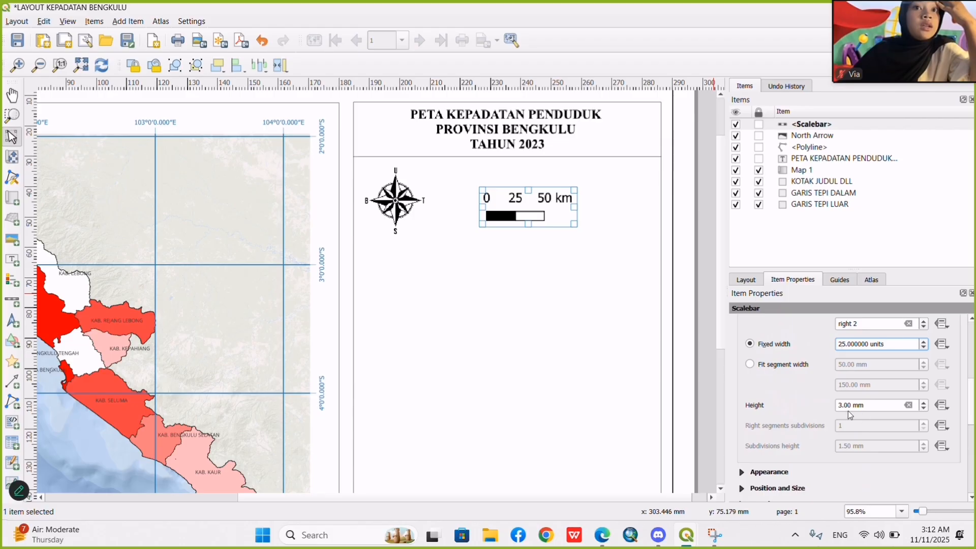
left_click(843, 406)
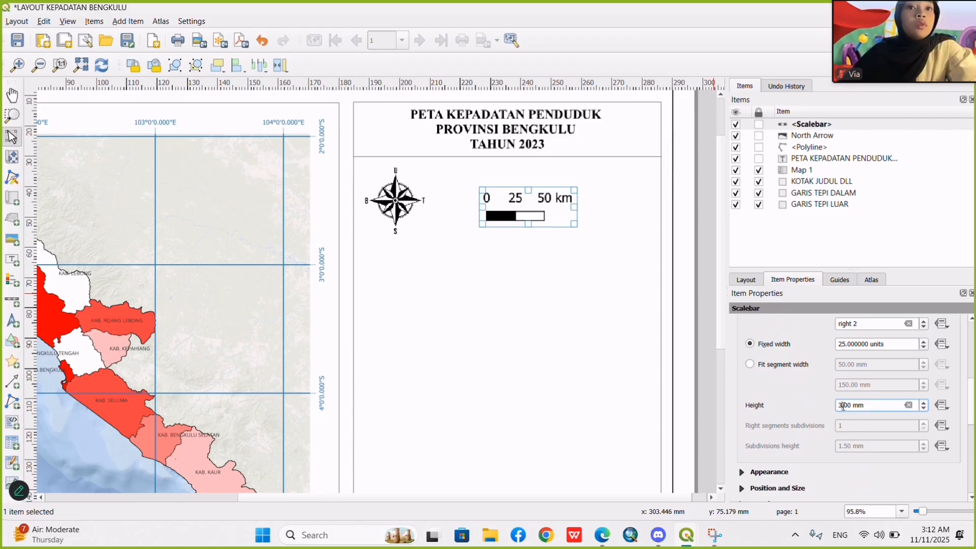
key("BackSpace")
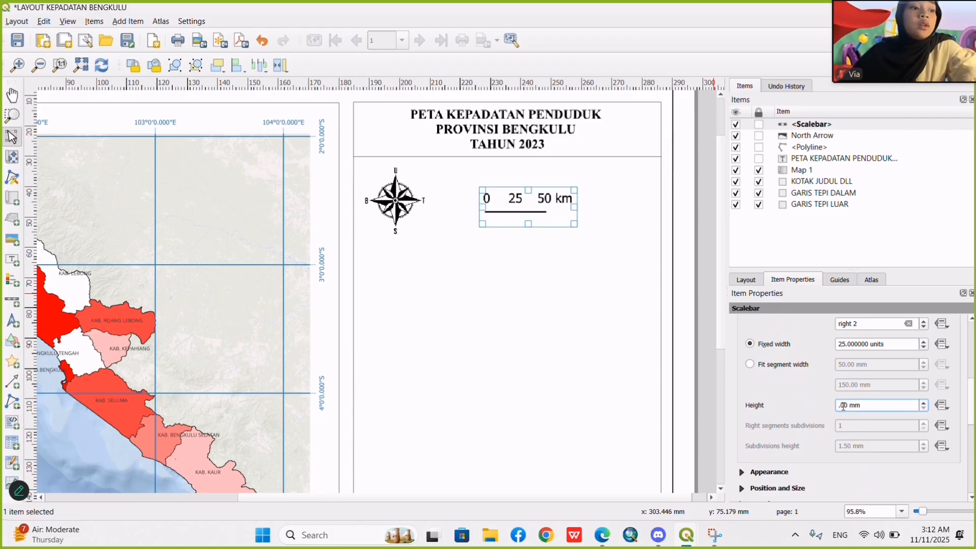
type("3")
key("BackSpace")
type("1.")
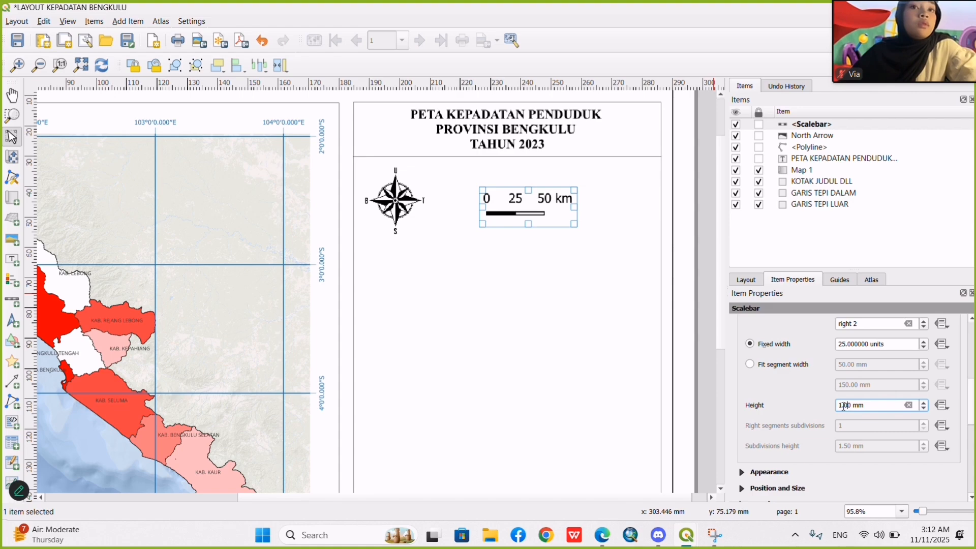
type("5")
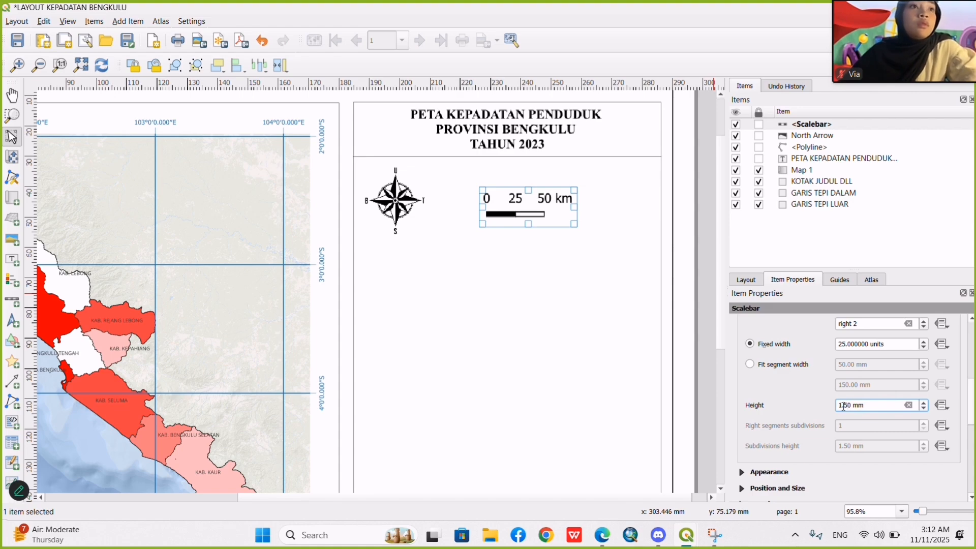
Set the font size of the scale bar's labels to 8 points.
scroll(883, 430, "up", 3)
scroll(883, 430, "down", 10)
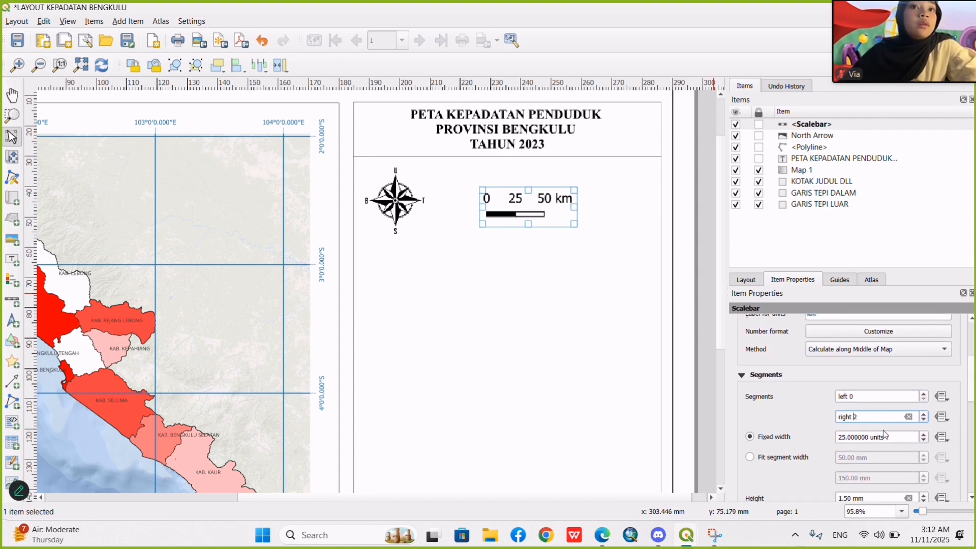
scroll(882, 430, "up", 2)
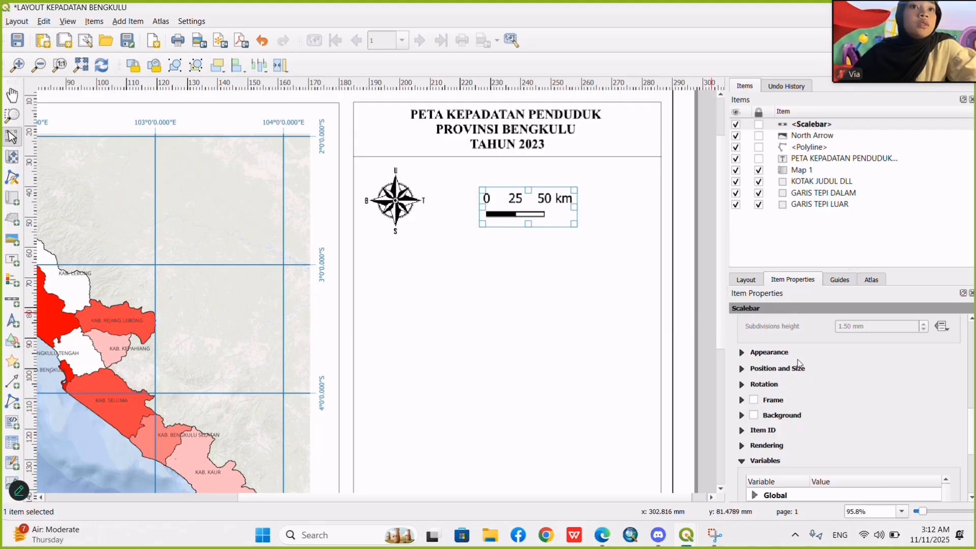
left_click(741, 353)
scroll(792, 432, "down", 4)
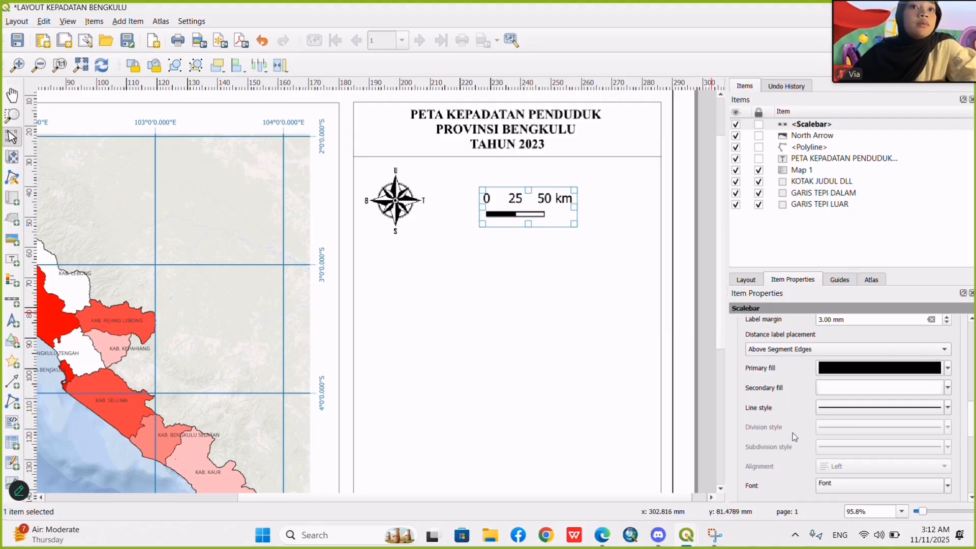
scroll(792, 433, "up", 4)
scroll(792, 432, "down", 4)
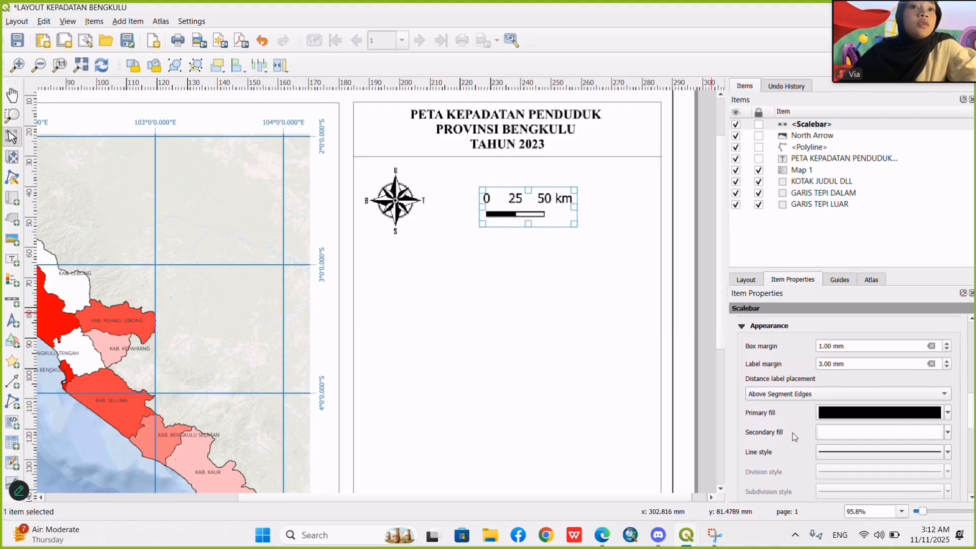
left_click(846, 440)
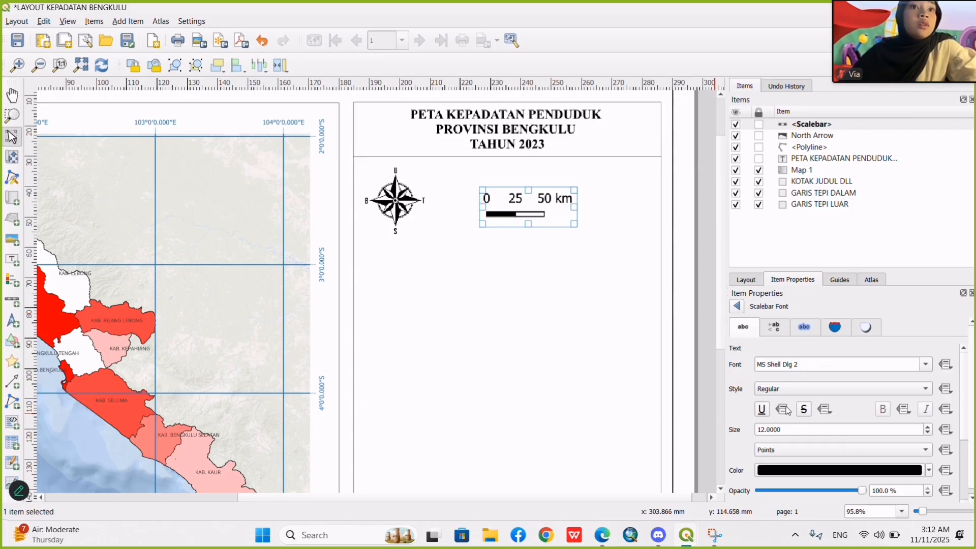
left_click(775, 429)
left_click(761, 431)
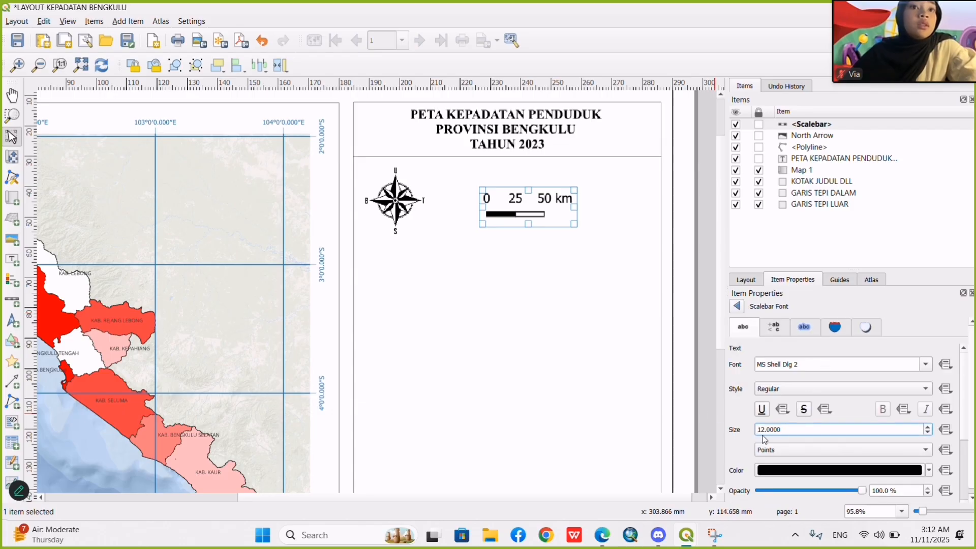
key("Right")
key("BackSpace")
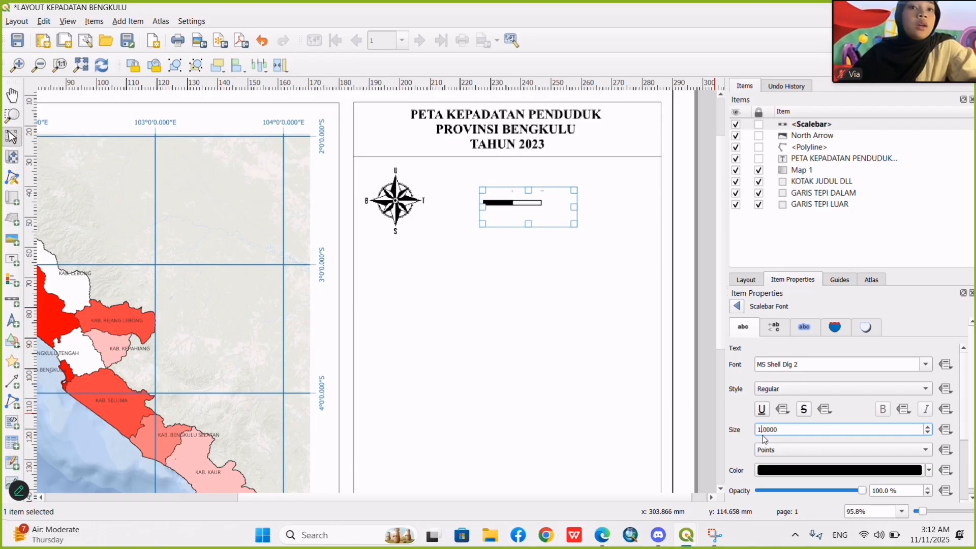
key("BackSpace")
type("80")
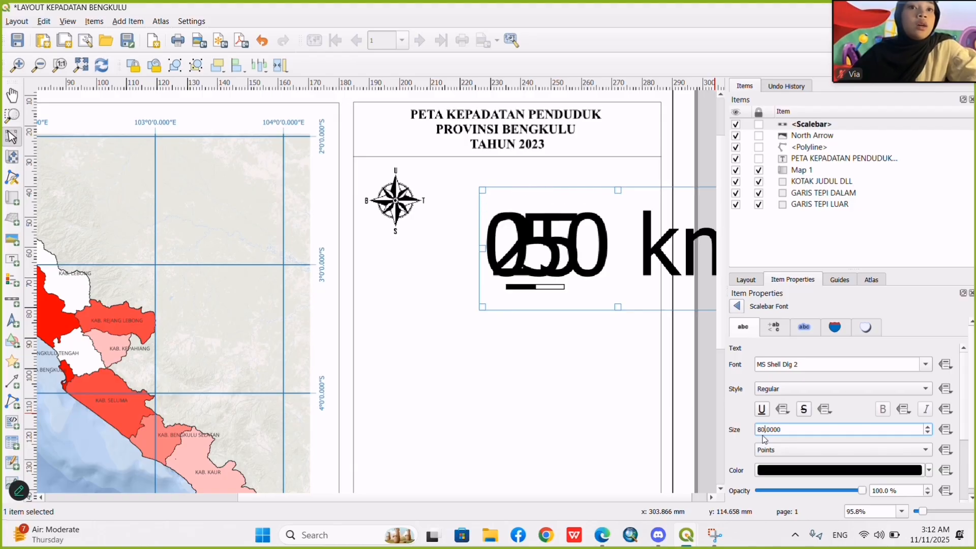
key("BackSpace")
Set the scale bar's label font to Times New Roman in the Regular style.
left_click(807, 365)
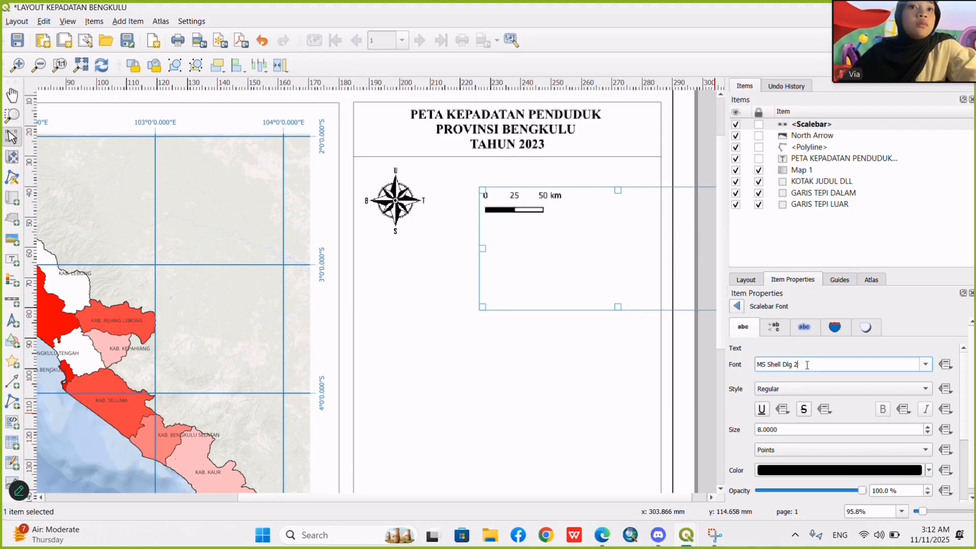
key("BackSpace")
left_click_drag(783, 365, 737, 374)
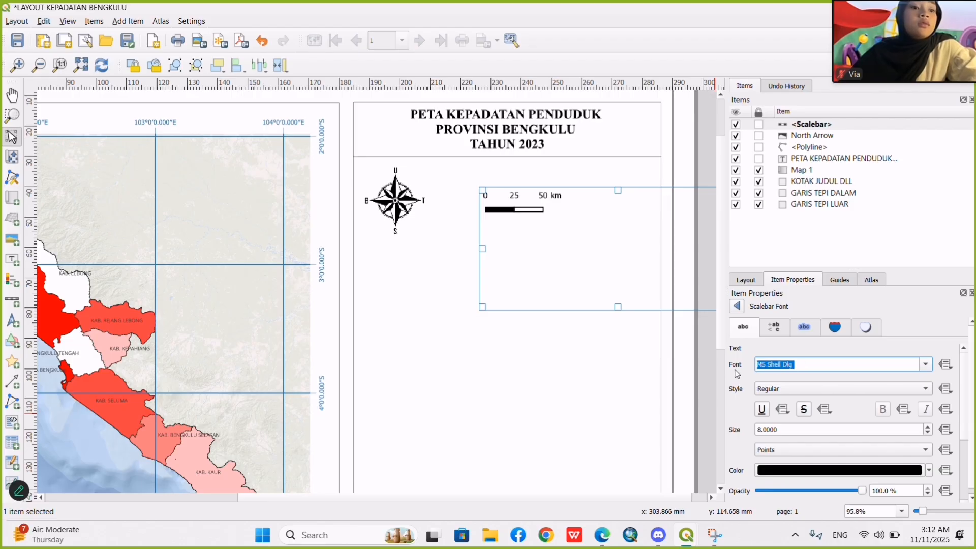
type("Times New Roman")
left_click(834, 369)
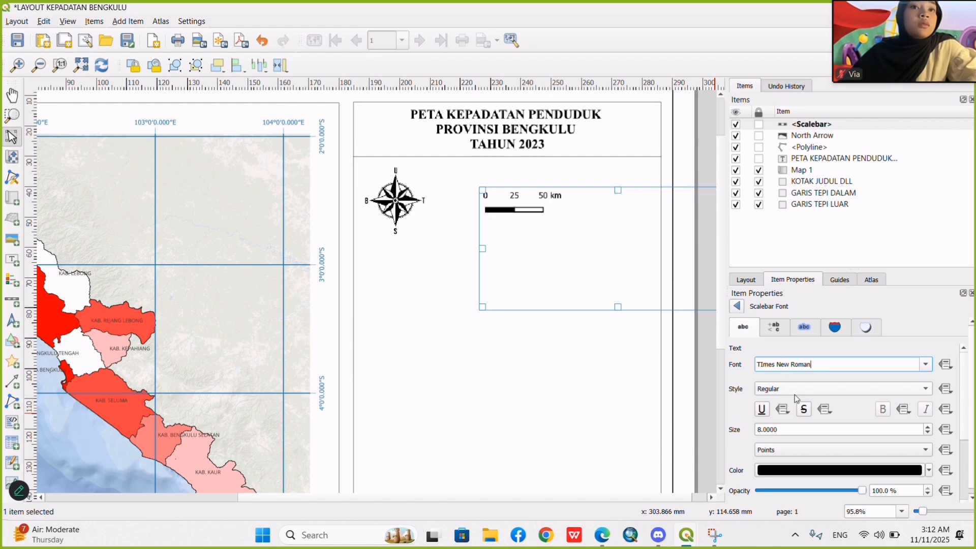
scroll(795, 394, "down", 4)
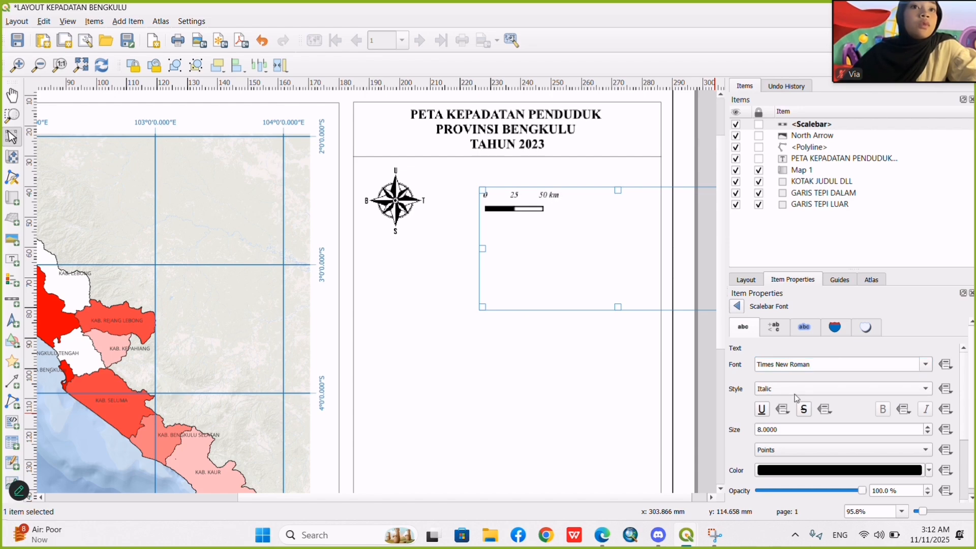
left_click(737, 307)
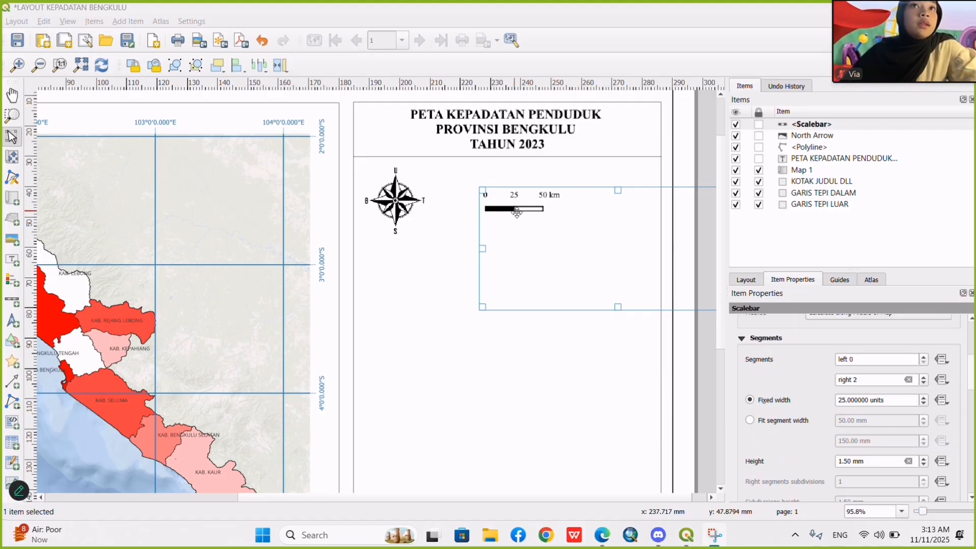
Set the scale bar to 4 right segments and shift it within the area beside the compass.
double_click(864, 379)
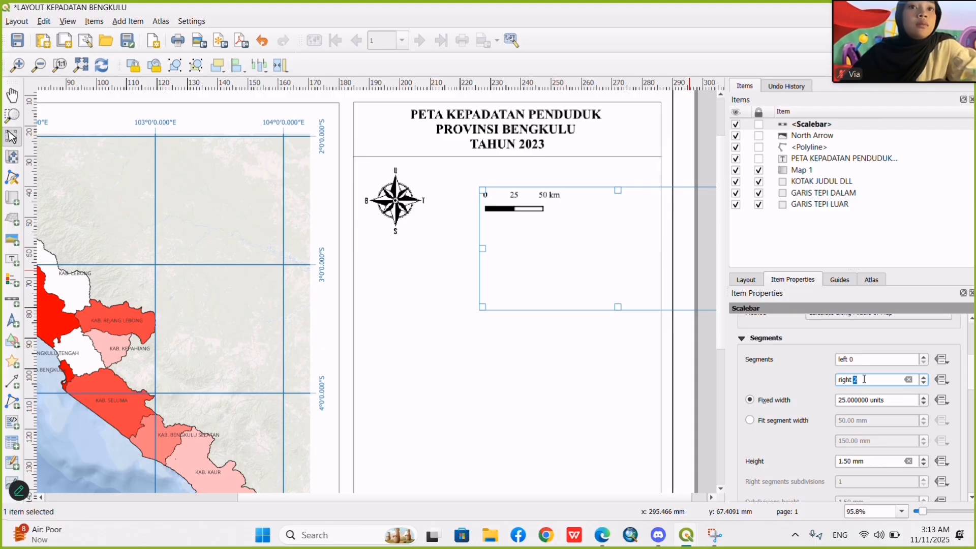
type("4")
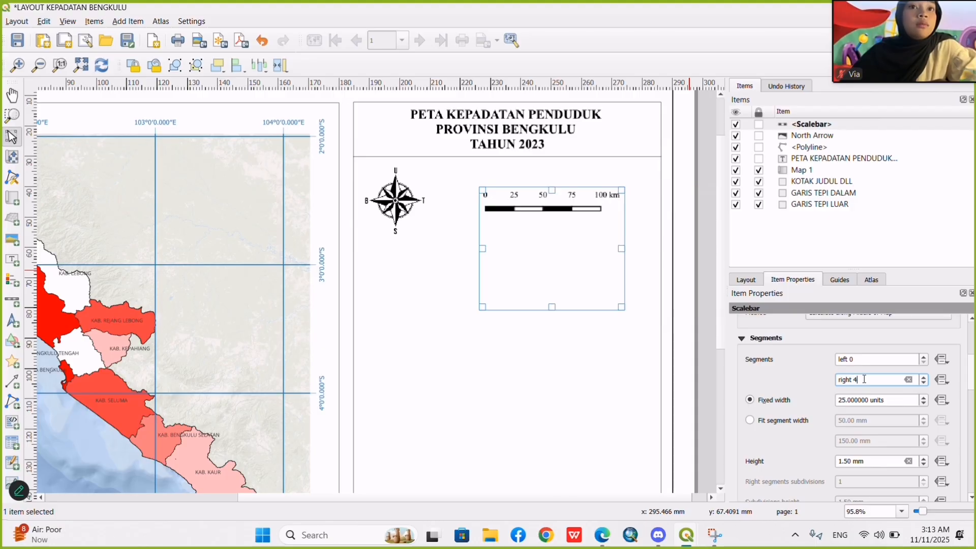
left_click(692, 355)
left_click(554, 212)
mouse_move(554, 213)
left_mouse_down()
mouse_move(540, 213)
mouse_move(546, 230)
left_mouse_up()
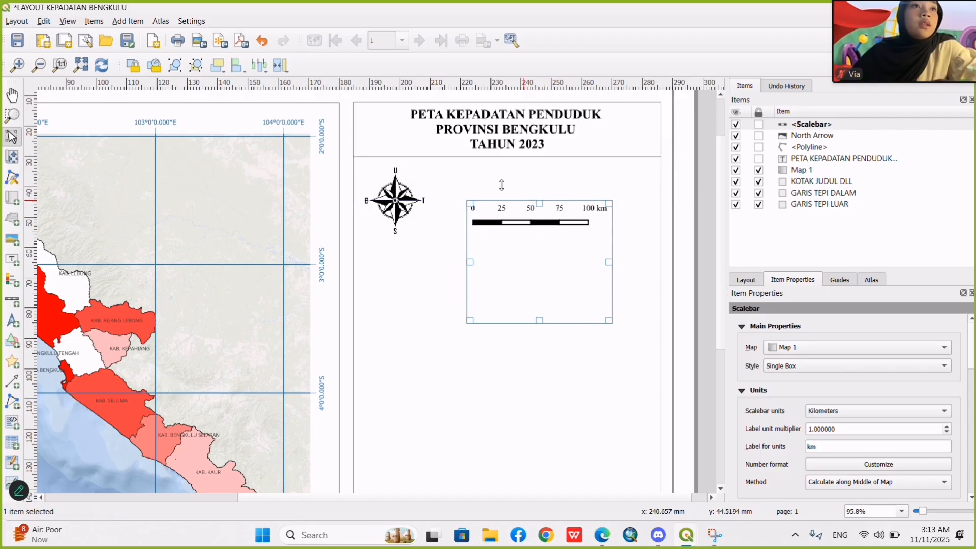
Duplicate the title label, place the copy above the scale bar and change its text to "1 : 2500.000".
left_click(467, 164)
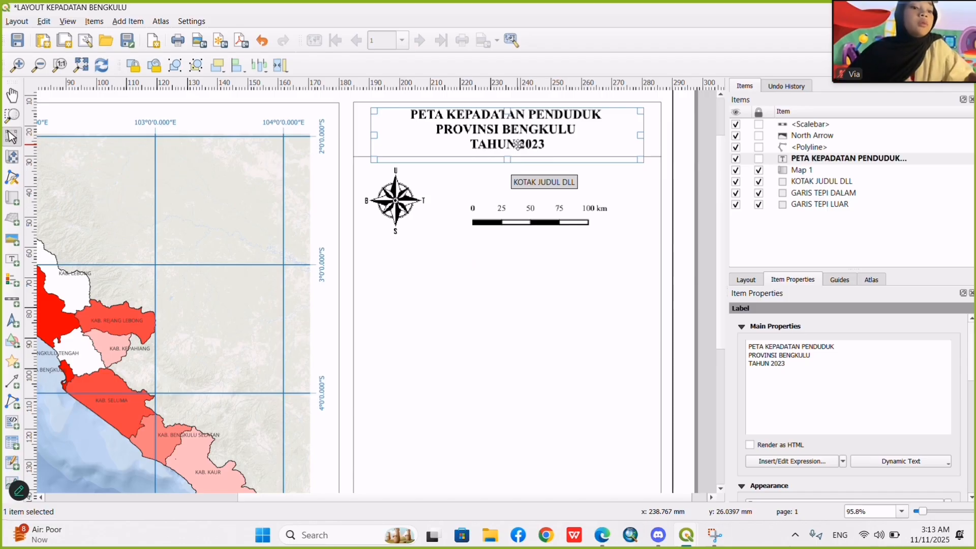
left_click(461, 265)
key("ctrl+v")
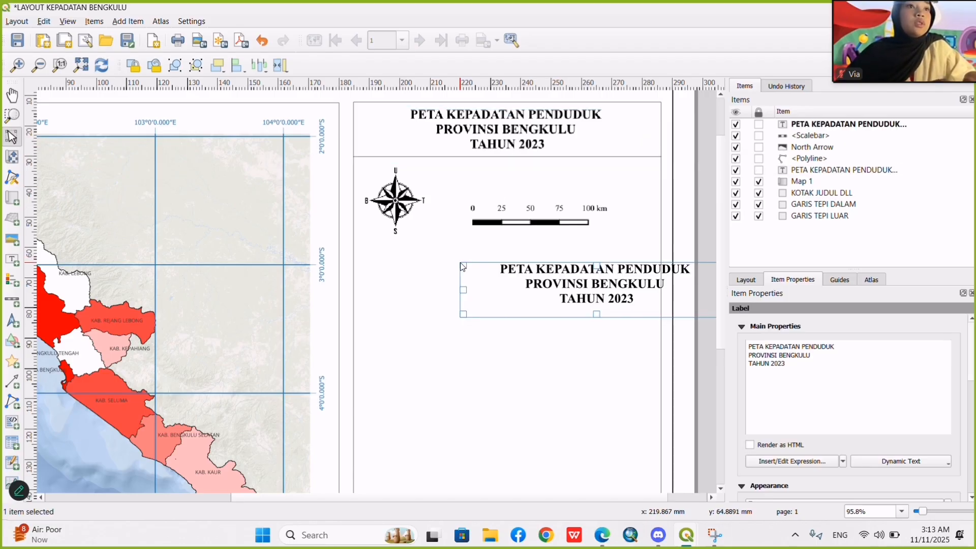
left_click_drag(549, 269, 482, 178)
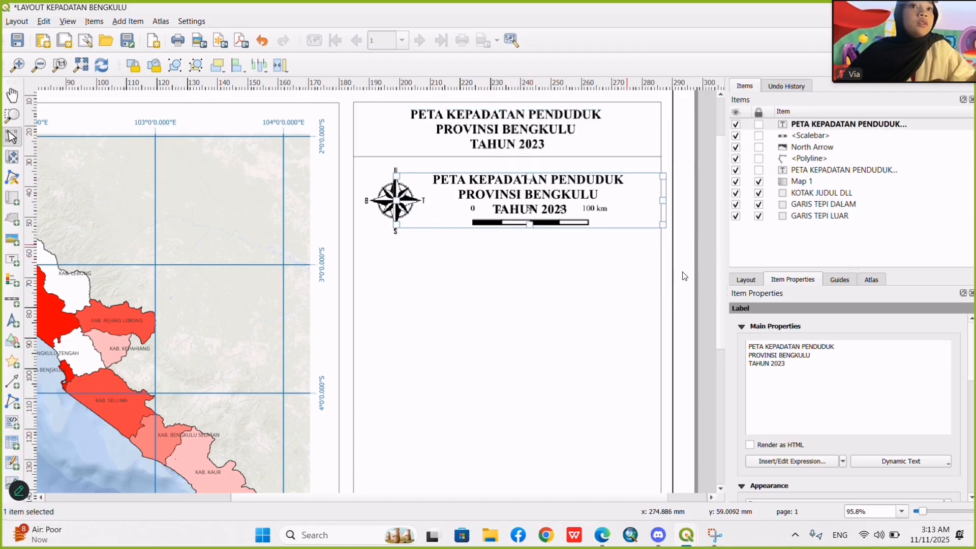
left_click_drag(814, 382, 735, 337)
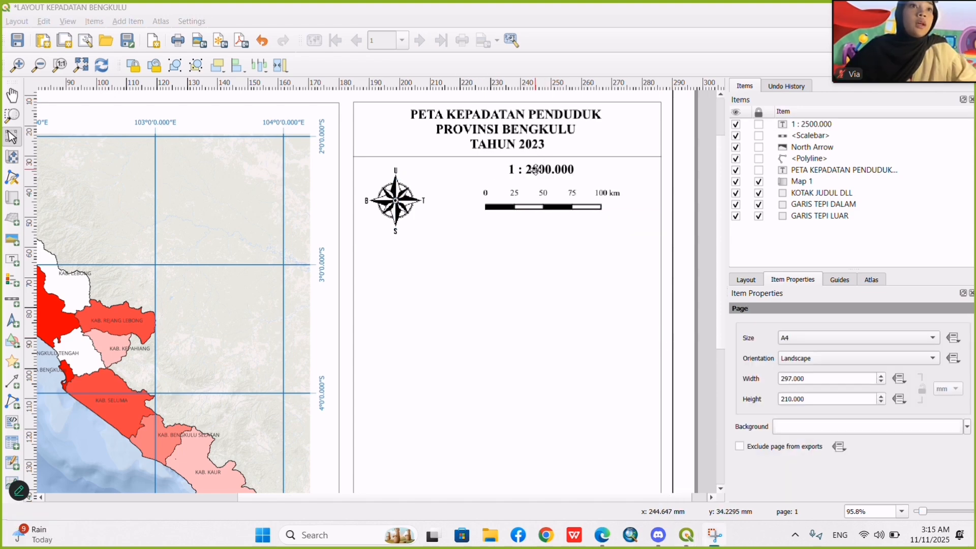
left_click(536, 171)
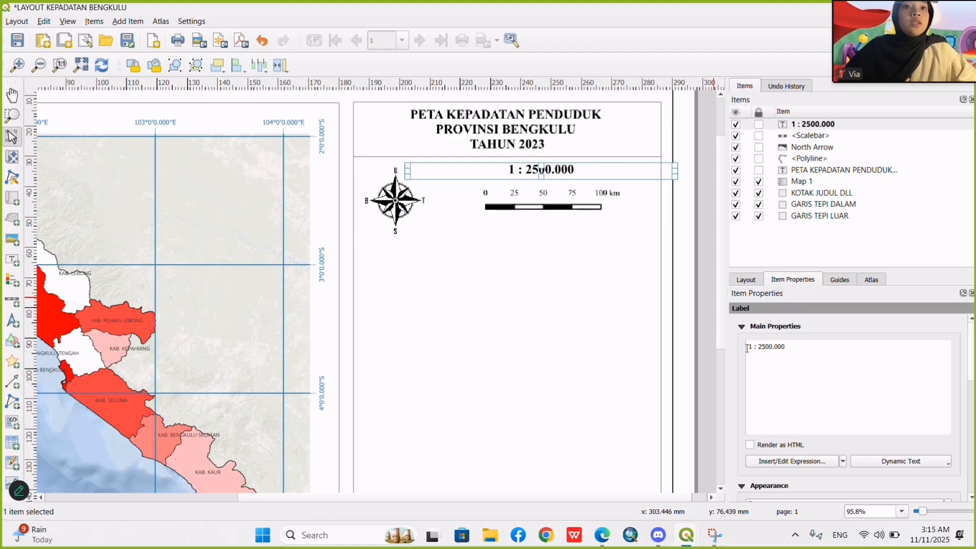
left_click(466, 285)
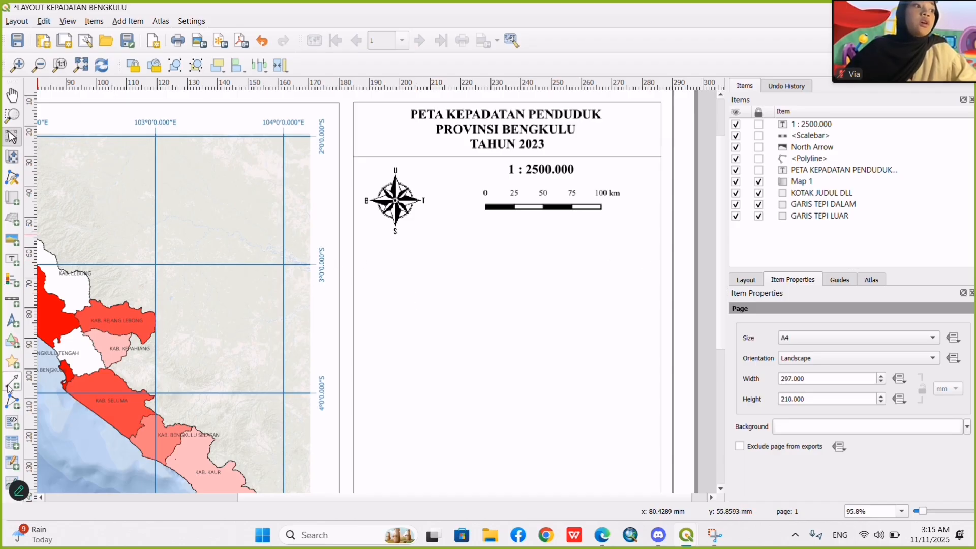
Draw a vertical polyline about 30 mm long between the compass and the scale bar, starting at the divider under the title.
left_click(13, 405)
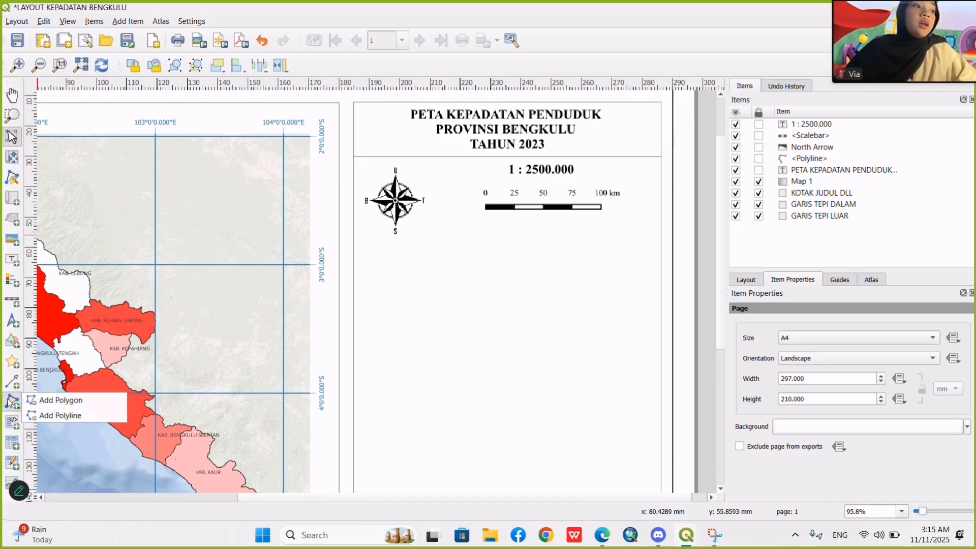
left_click(55, 421)
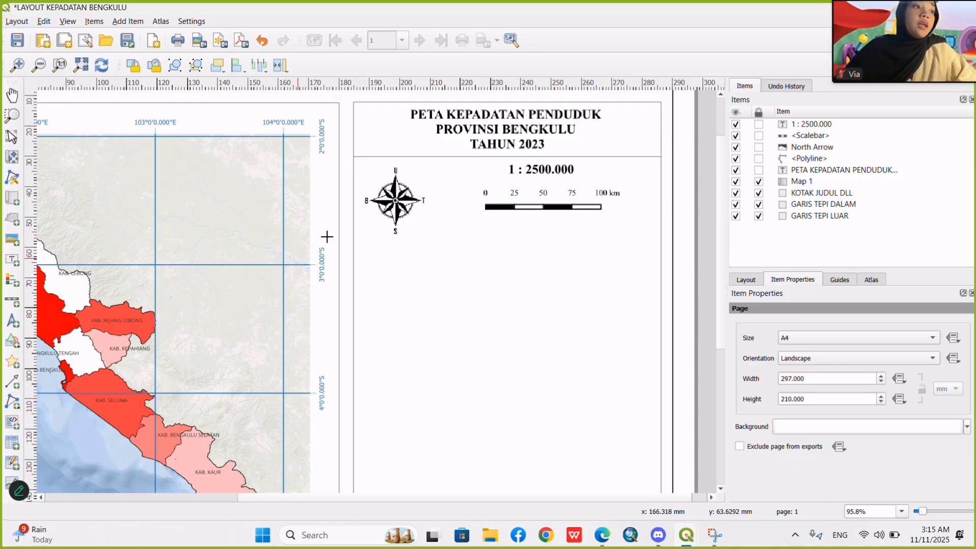
left_click(439, 156)
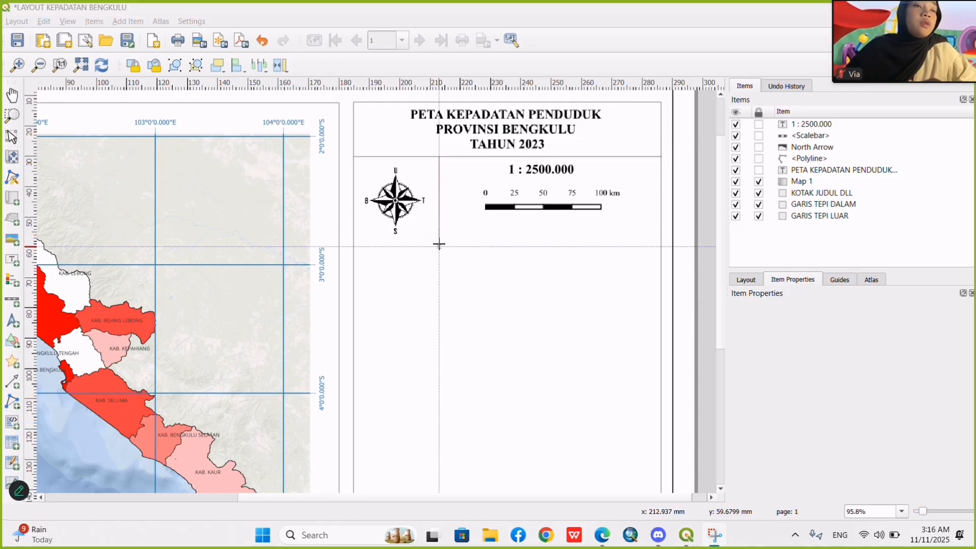
left_click(438, 246)
right_click(439, 246)
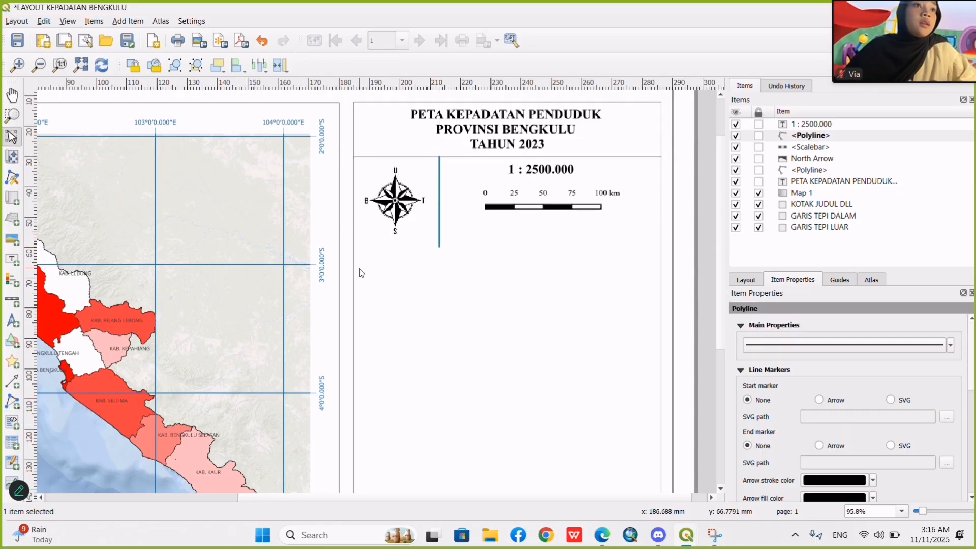
Set the line width of the vertical divider to 0.1 mm.
left_click(797, 344)
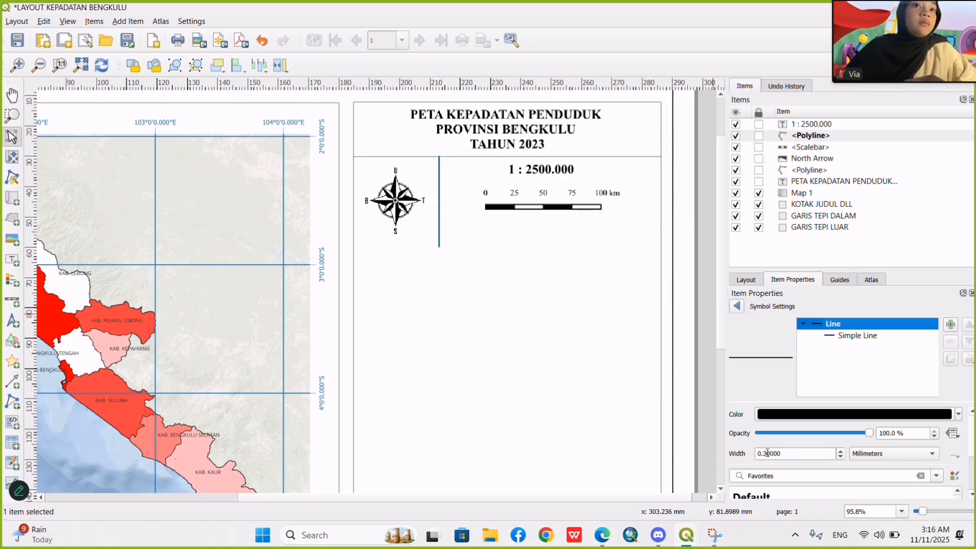
left_click(768, 453)
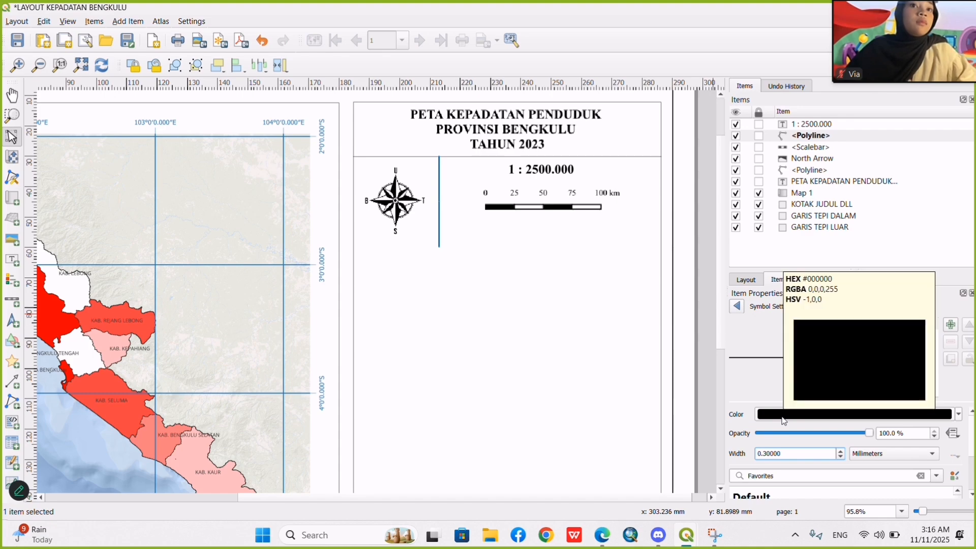
key("BackSpace")
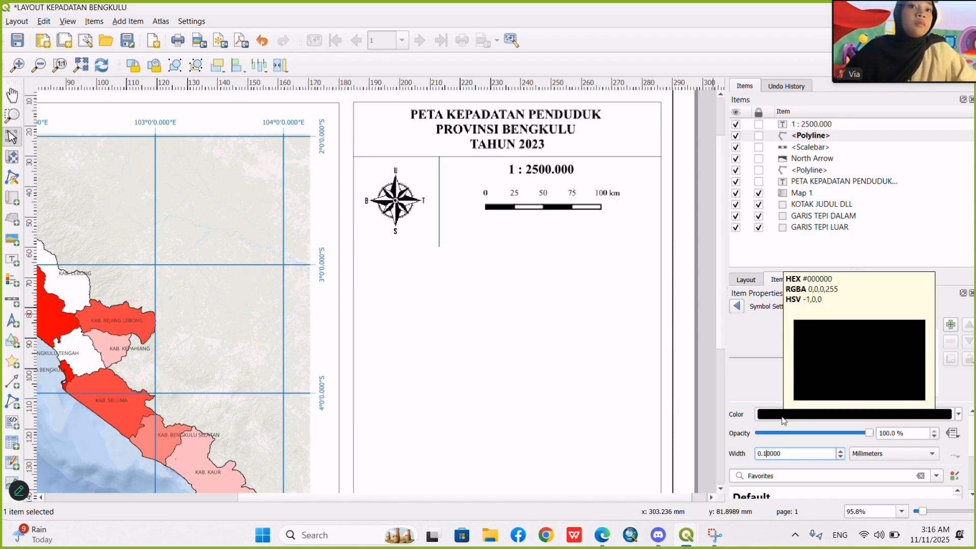
type("1")
left_click(644, 419)
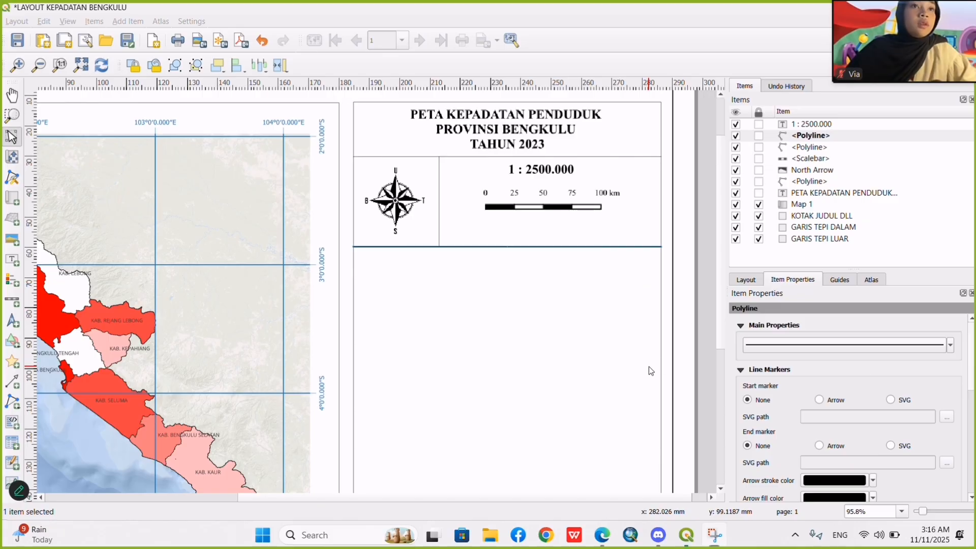
Draw a horizontal polyline across the side panel below the compass and scale bar, and make its line thinner.
left_click(648, 370)
left_click(591, 248)
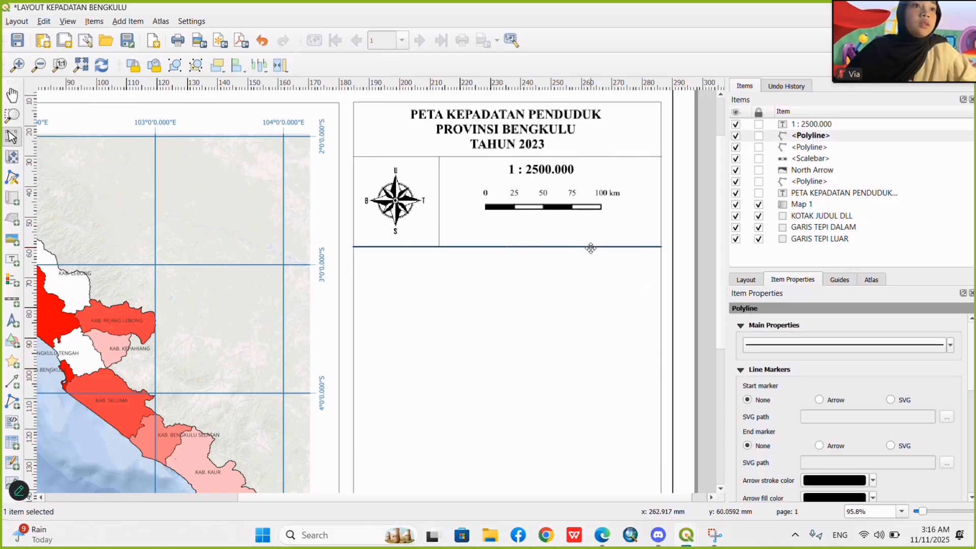
left_click(802, 343)
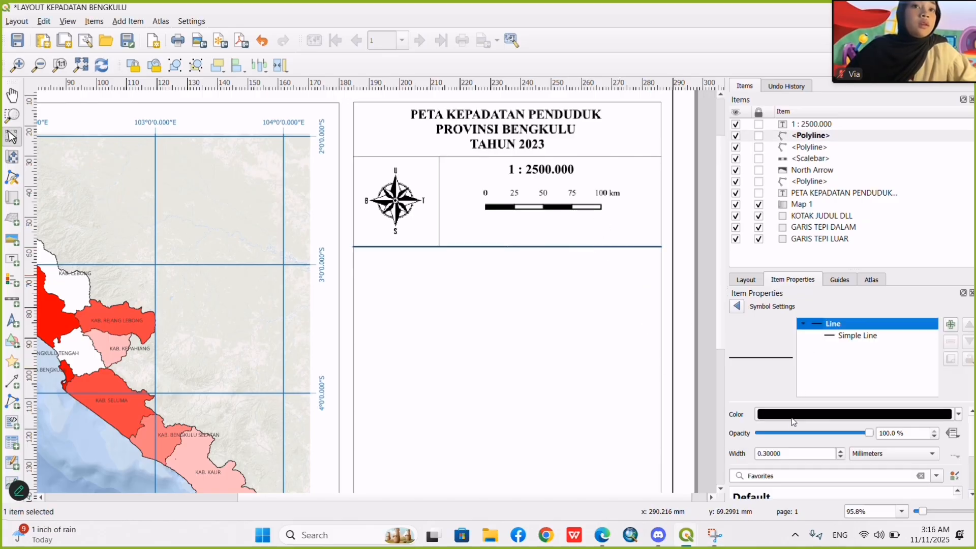
left_click(766, 454)
key("BackSpace")
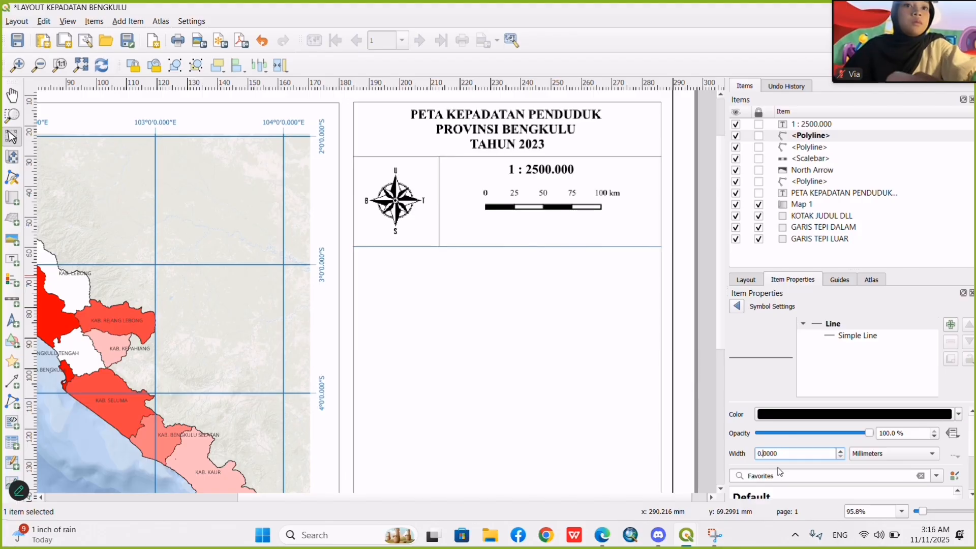
left_click(626, 385)
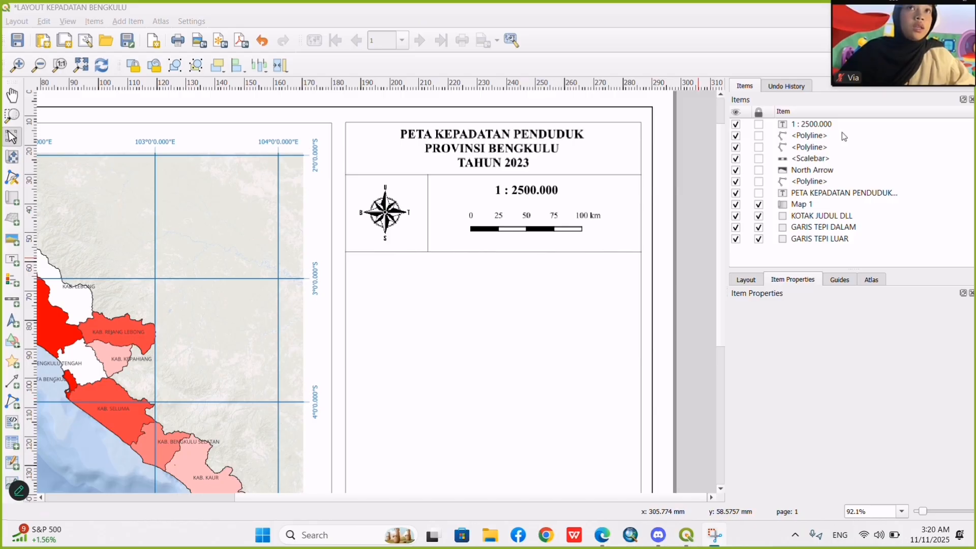
Lock the title label, the three polylines, the north arrow and the scale bar against editing.
left_click_drag(921, 37, 922, 32)
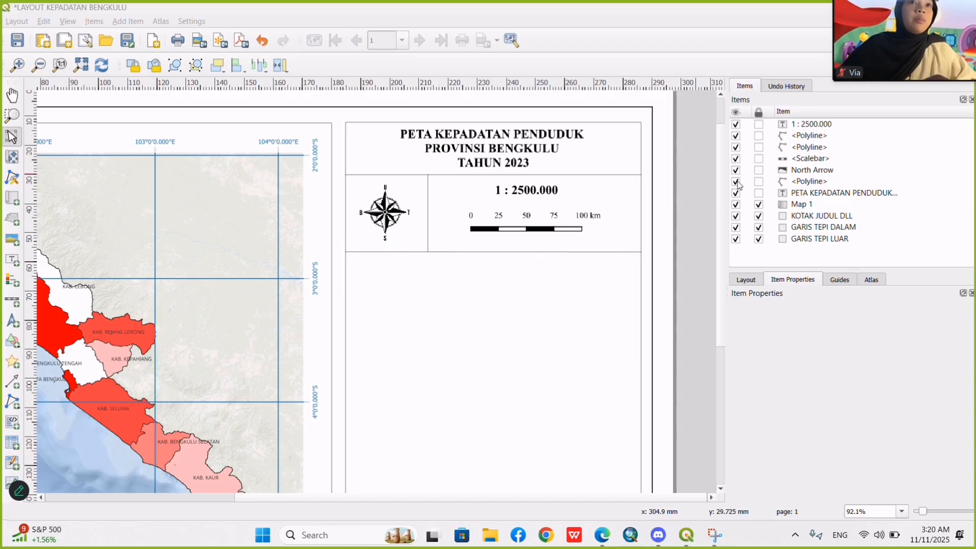
left_click(760, 194)
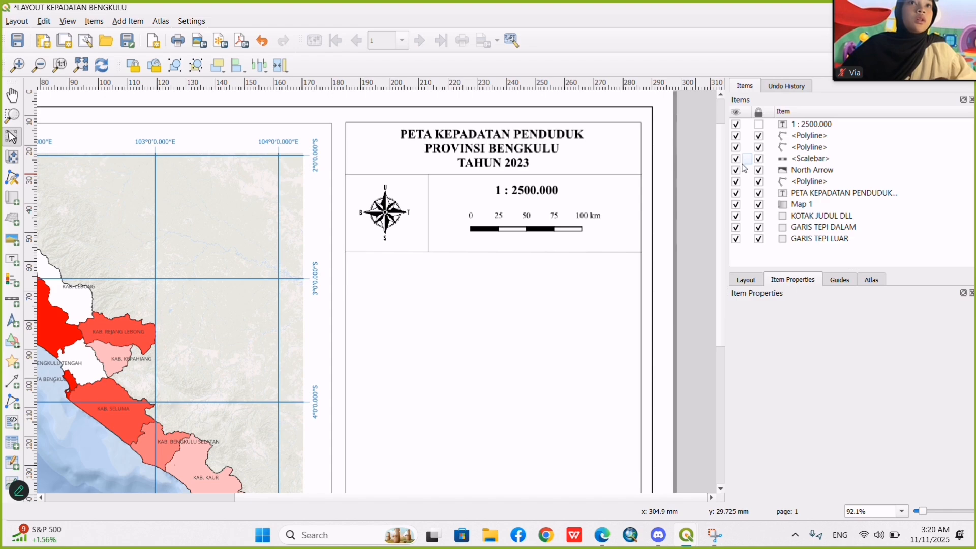
left_click(508, 236)
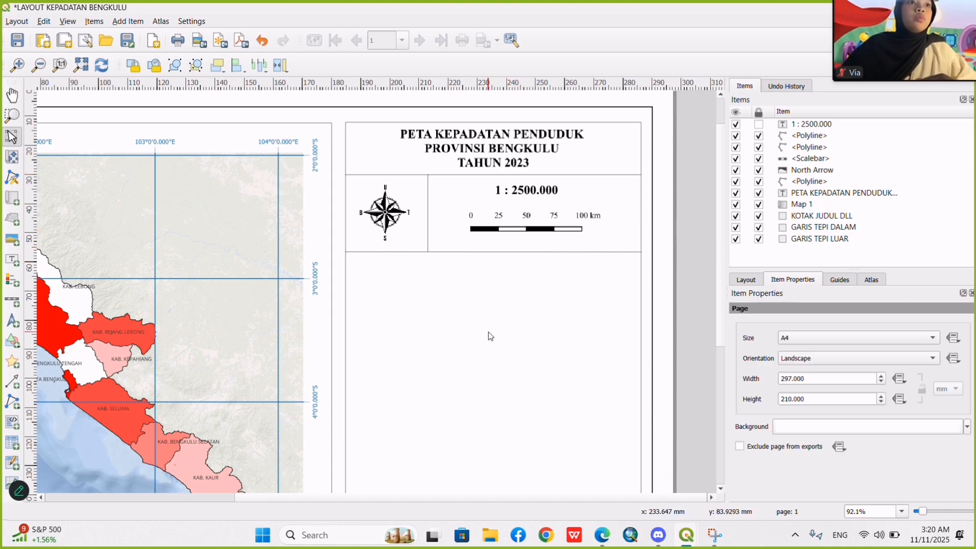
Duplicate the "1 : 2500.000" label into the empty area below the horizontal divider.
left_click(539, 191)
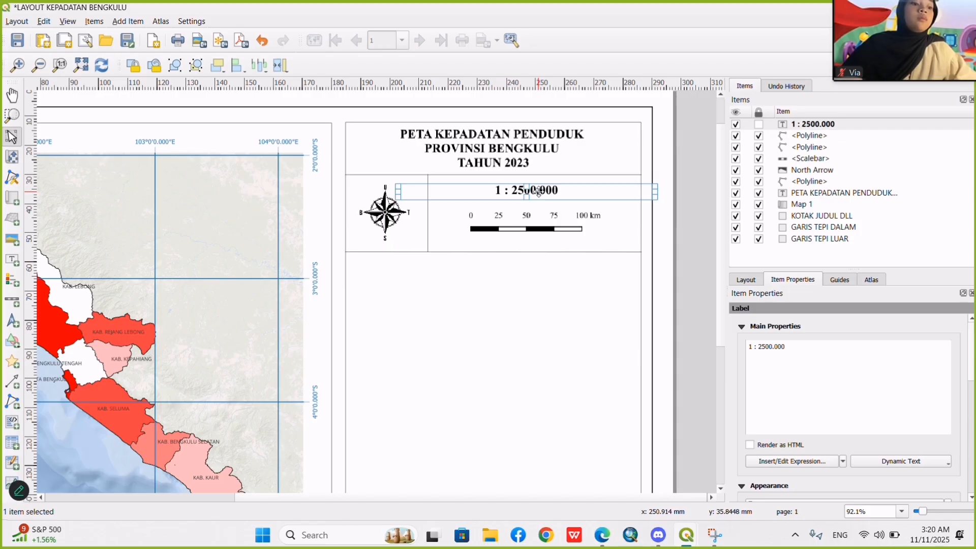
left_click(428, 289)
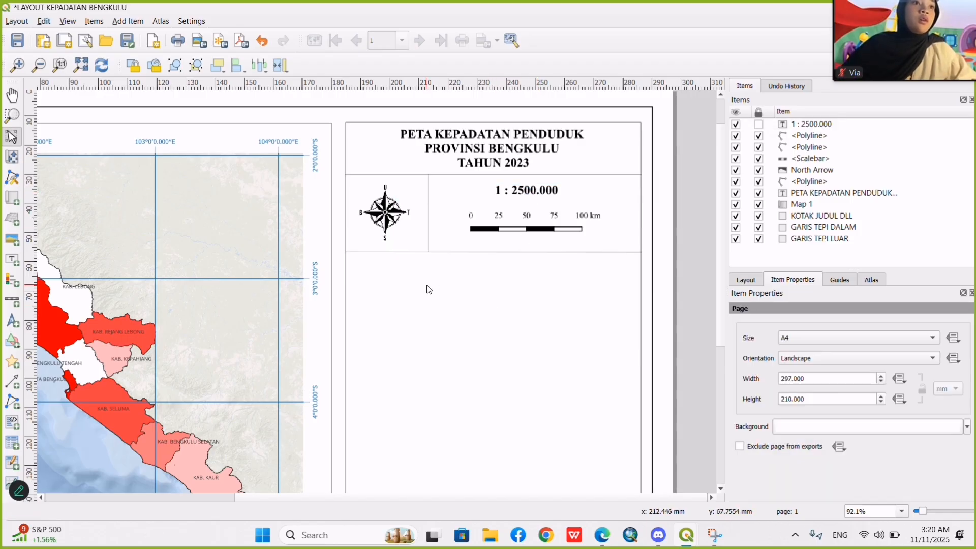
key("ctrl+v")
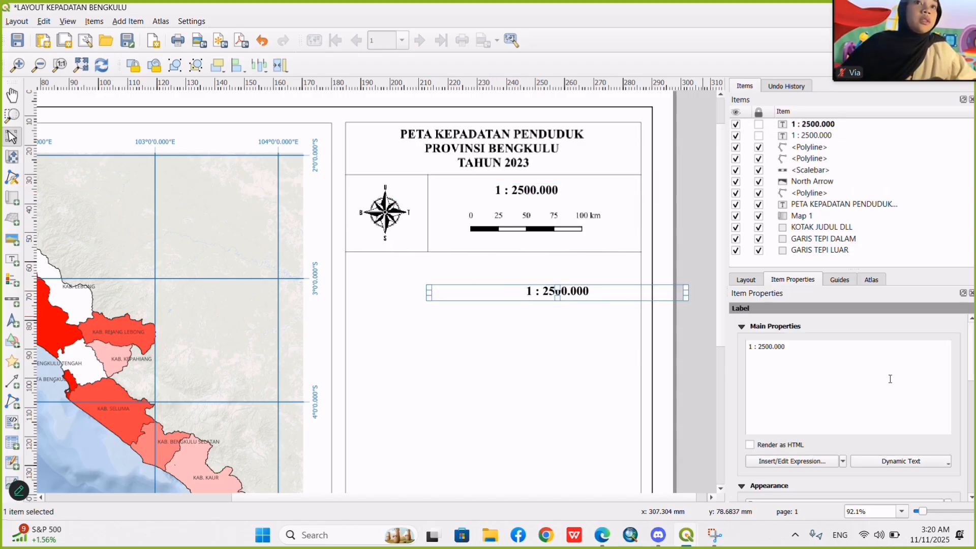
Replace the duplicated label's text with "Proyeksi : Universal Transverse Mercator, Sistem Grid : Grid Geografis, Datum : WGS 1984, Zona : 48 S" and position it below the divider.
left_click_drag(781, 351, 711, 347)
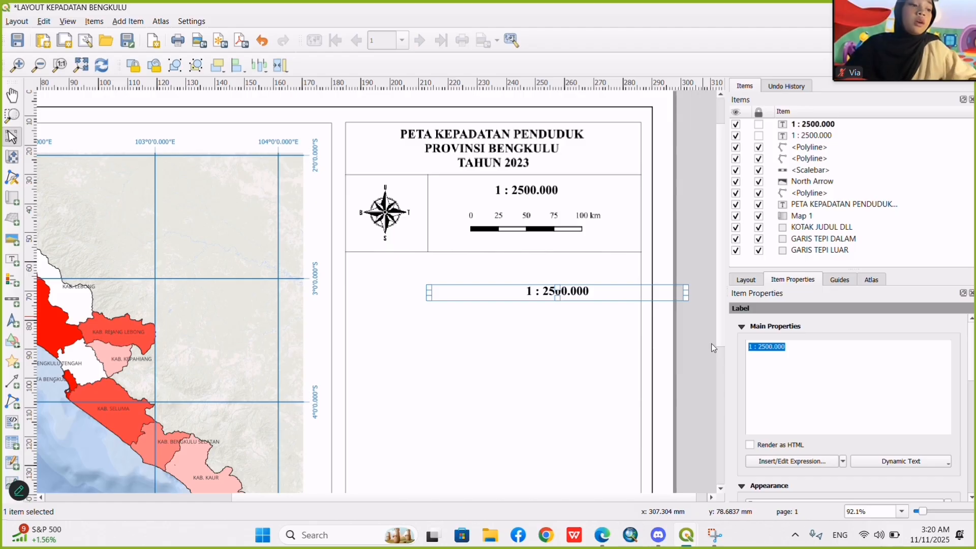
type("pR")
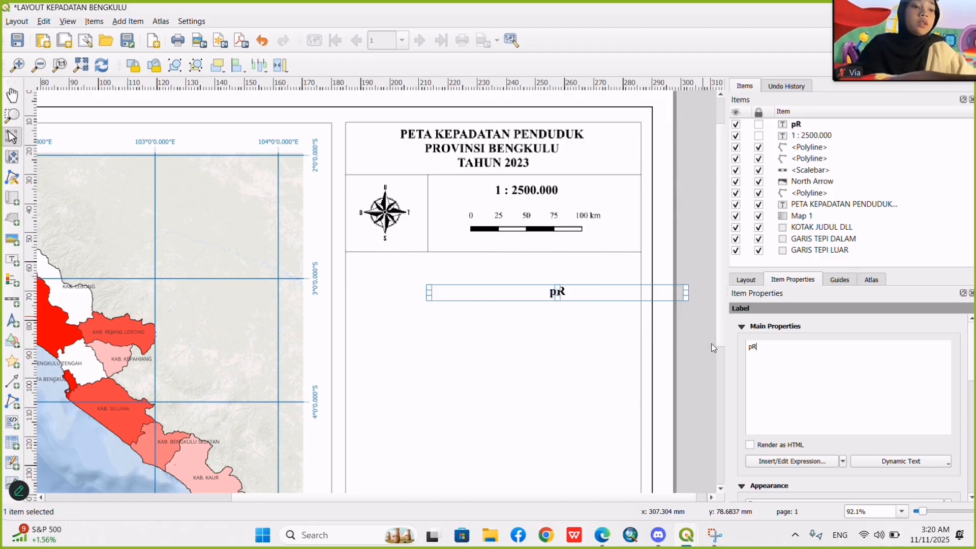
type("OYEKS")
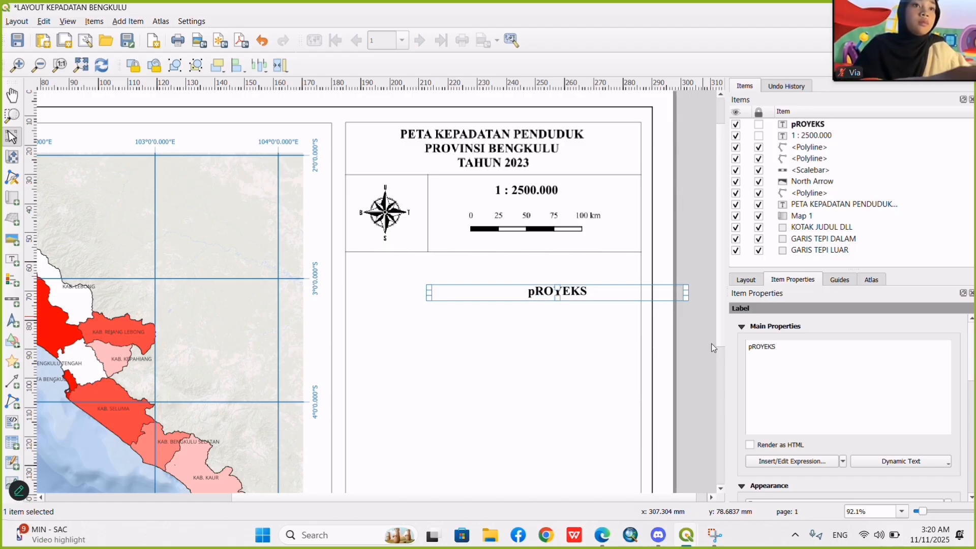
key("BackSpace")
key("BackSpace")
key("BackSpace")
key("BackSpace")
key("BackSpace")
key("BackSpace")
key("BackSpace")
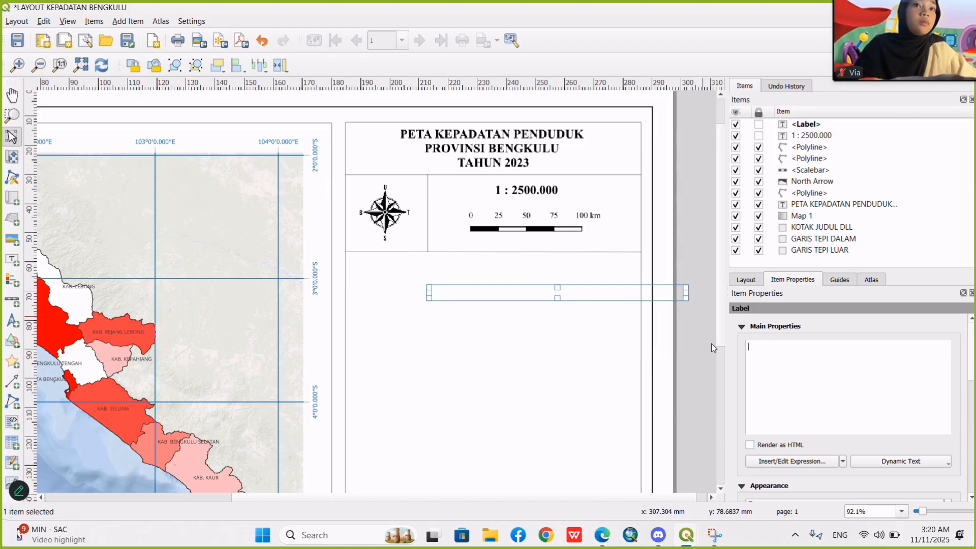
type("Pro")
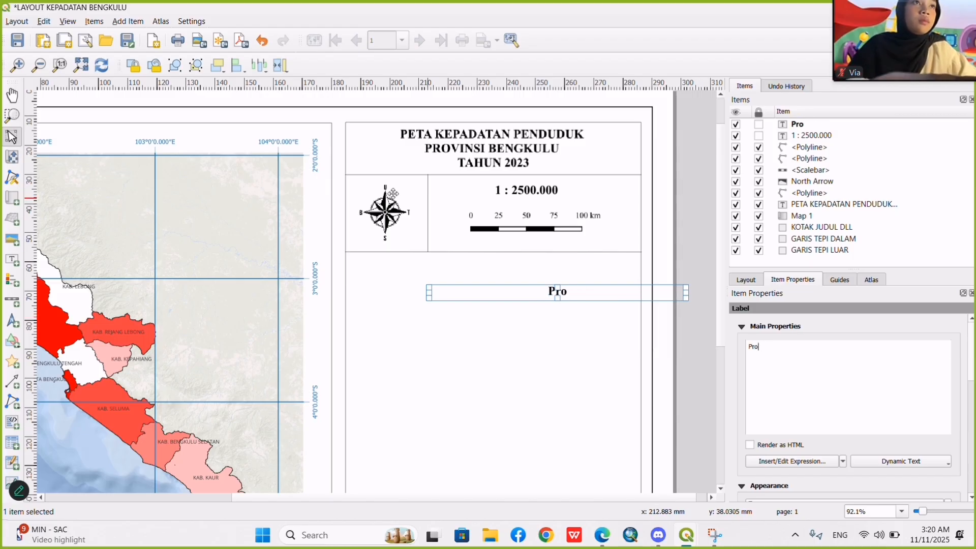
left_click(410, 24)
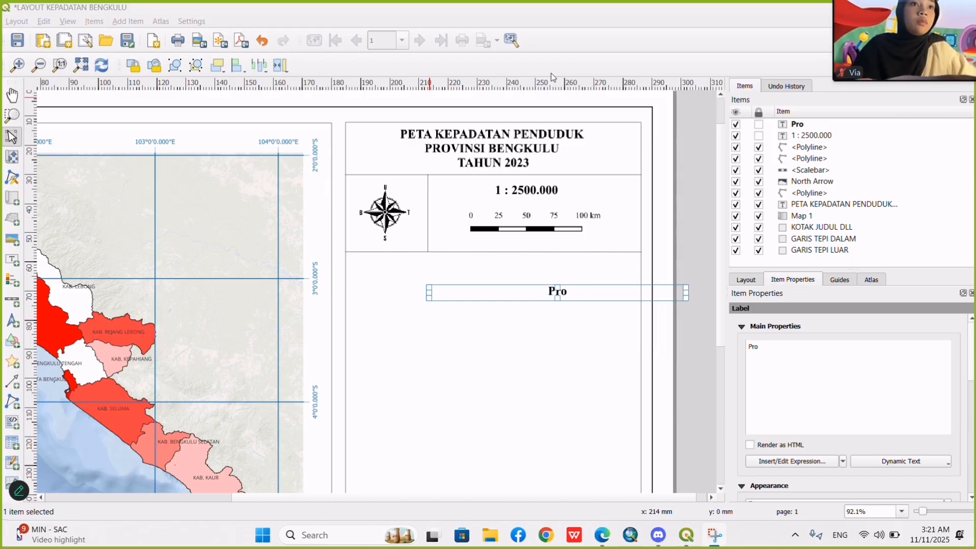
left_click(784, 343)
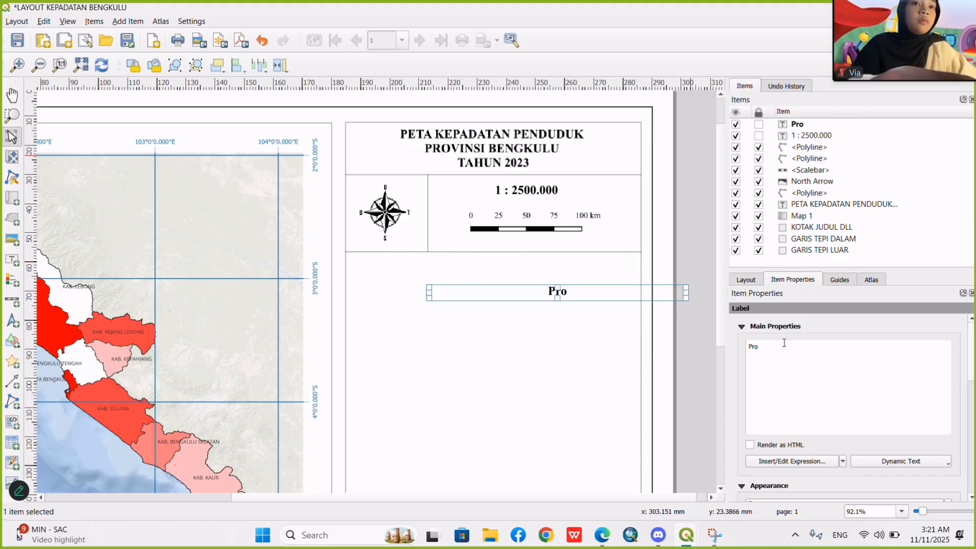
type("yeksi")
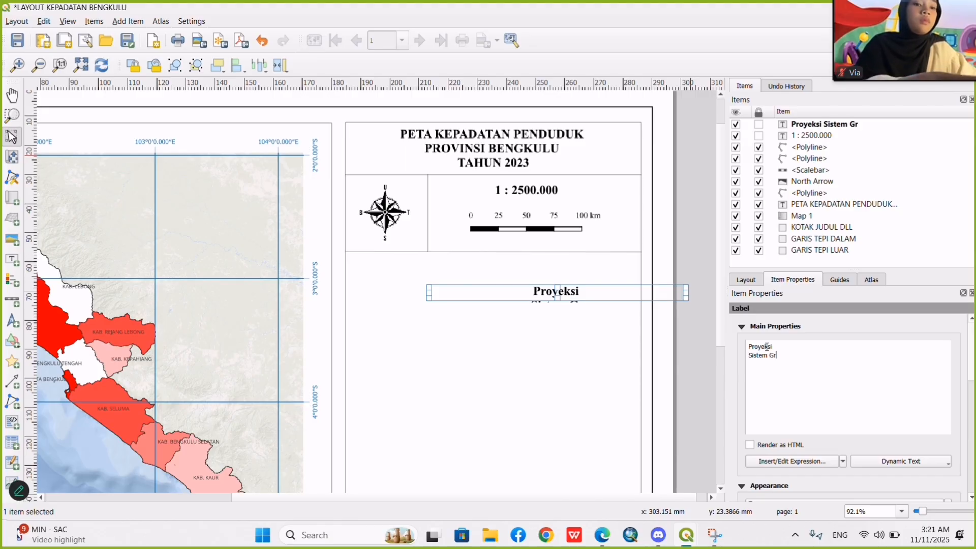
type("id : Grid Geografis")
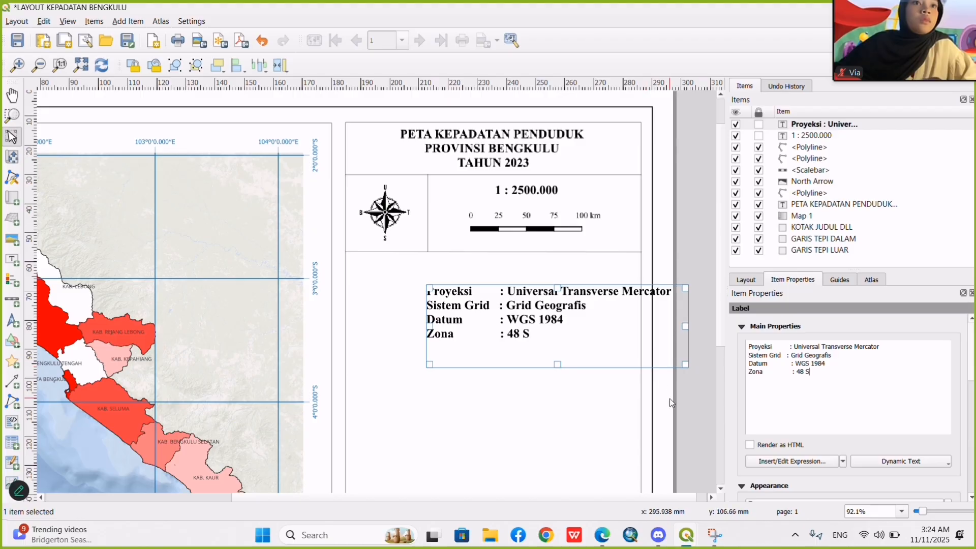
left_click(670, 403)
left_click_drag(606, 327, 530, 298)
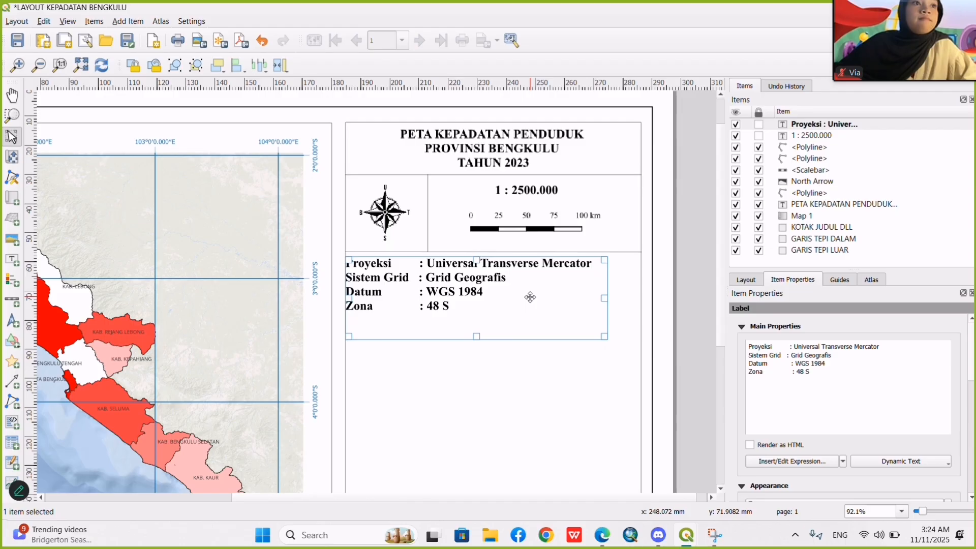
Set the projection details label's font to 8 points in Regular style, and shorten its frame to fit the text.
scroll(804, 402, "down", 3)
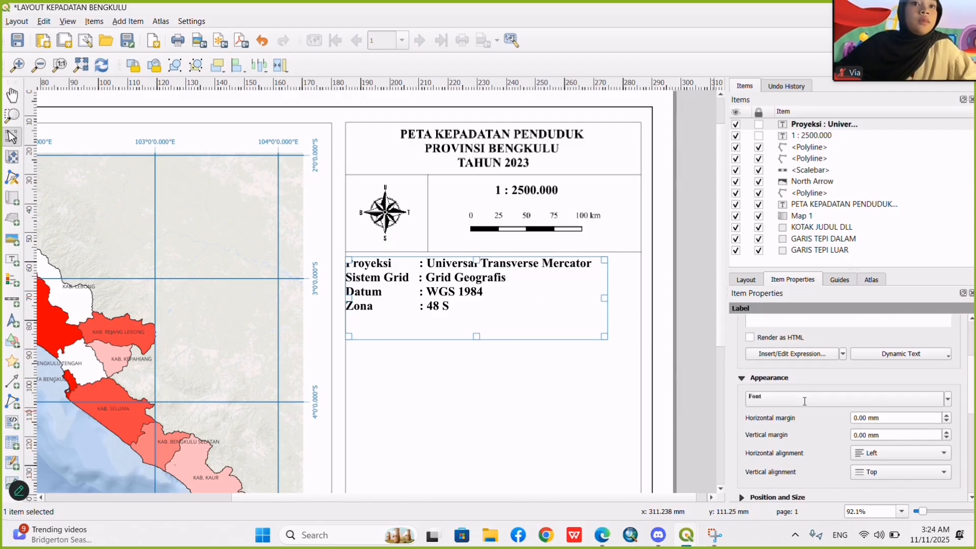
left_click(841, 401)
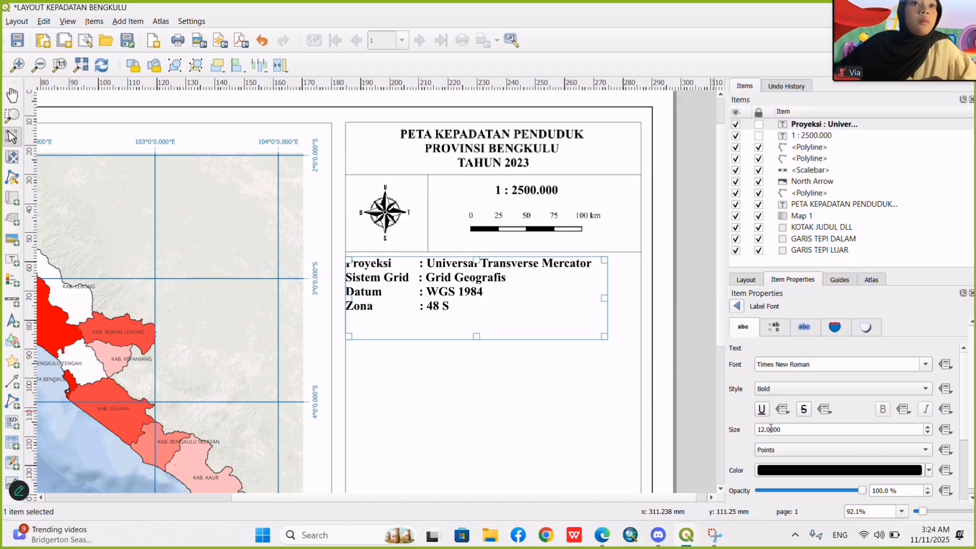
left_click(767, 432)
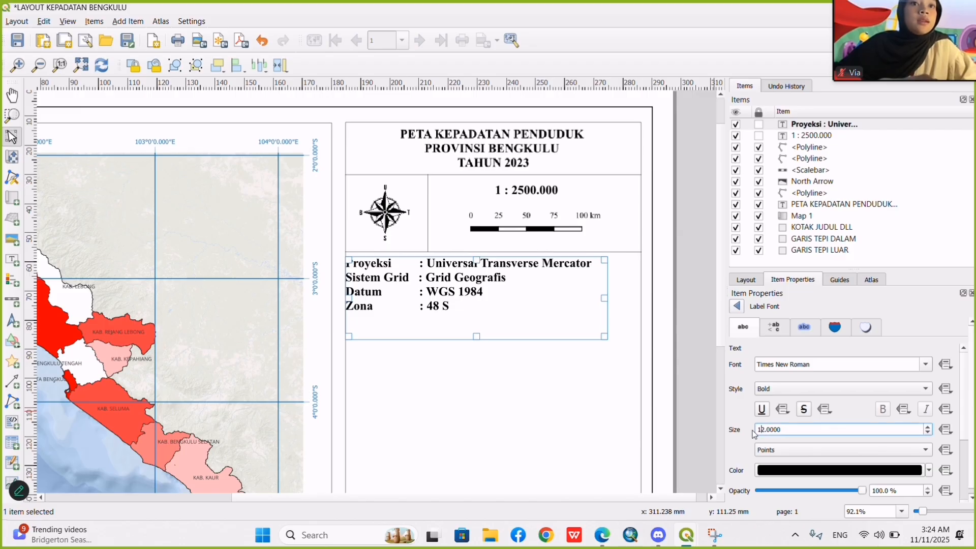
key("BackSpace")
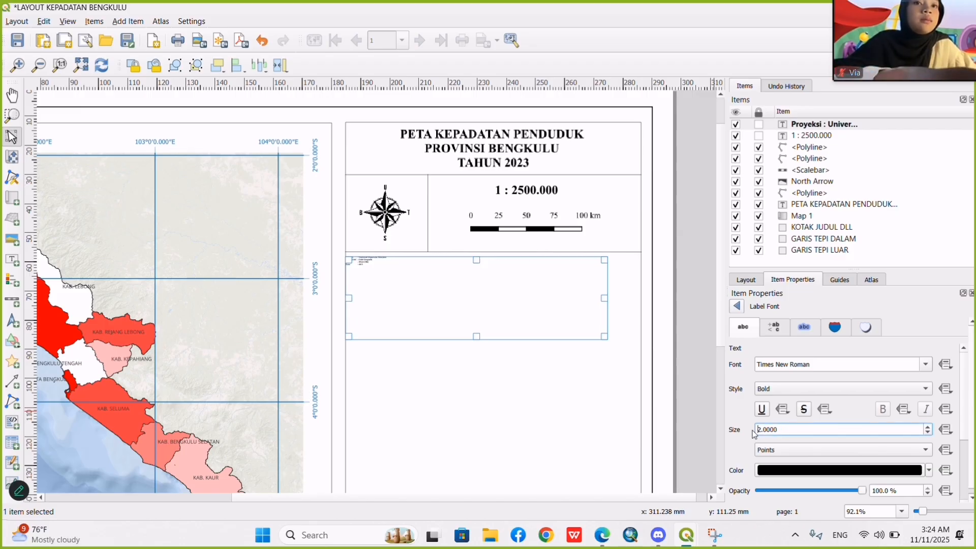
key("Right")
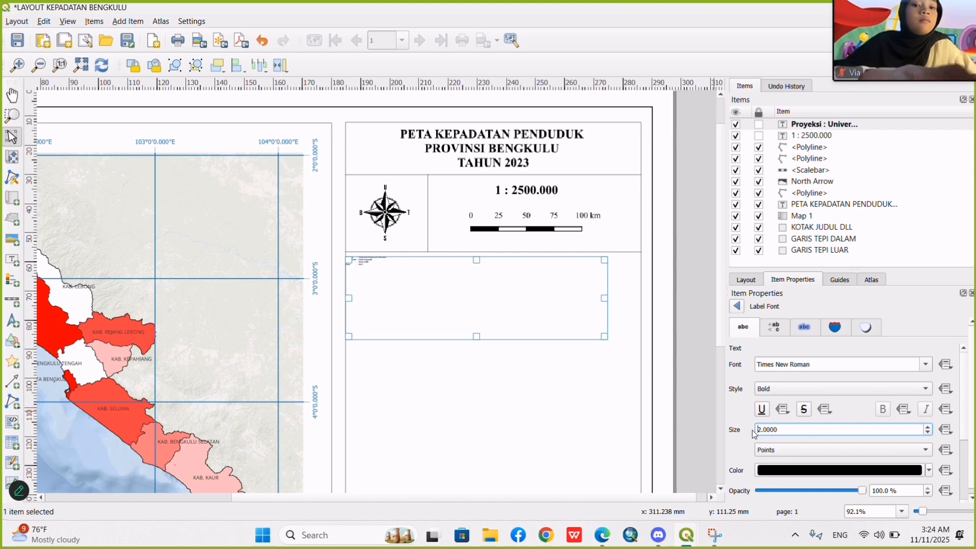
key("BackSpace")
type("82")
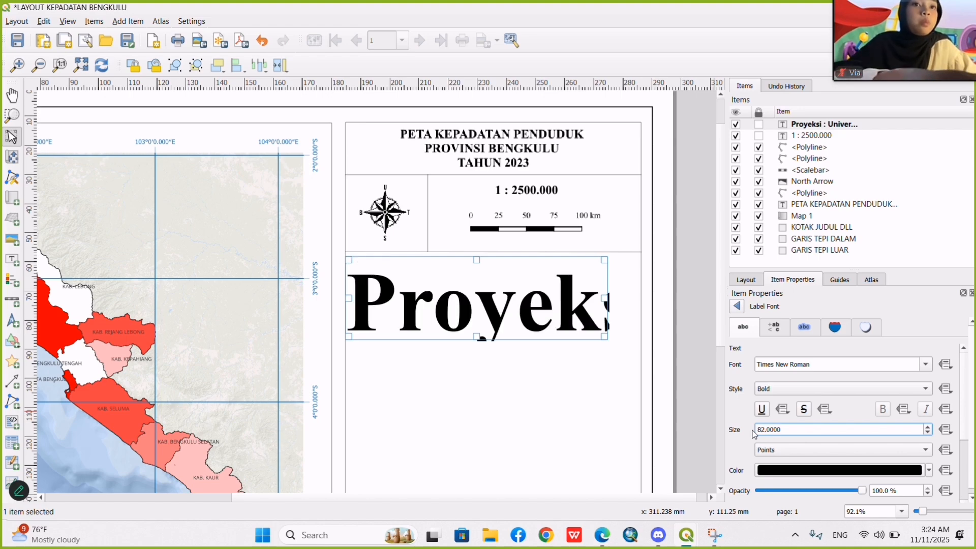
key("BackSpace")
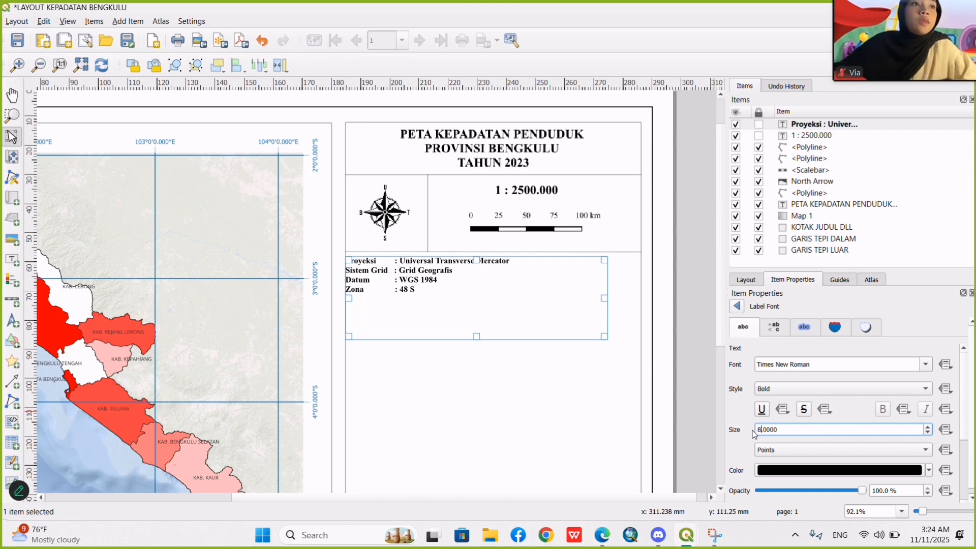
left_click(795, 392)
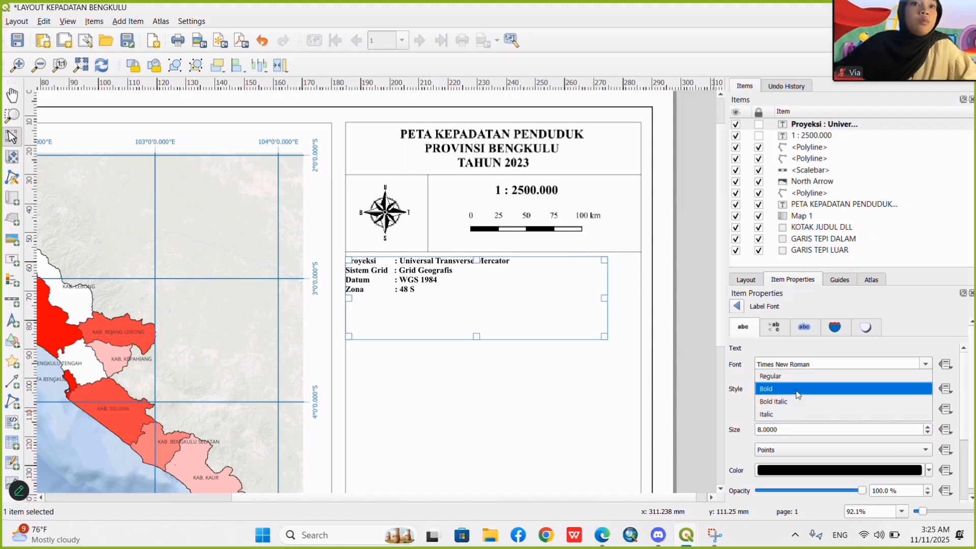
left_click(790, 381)
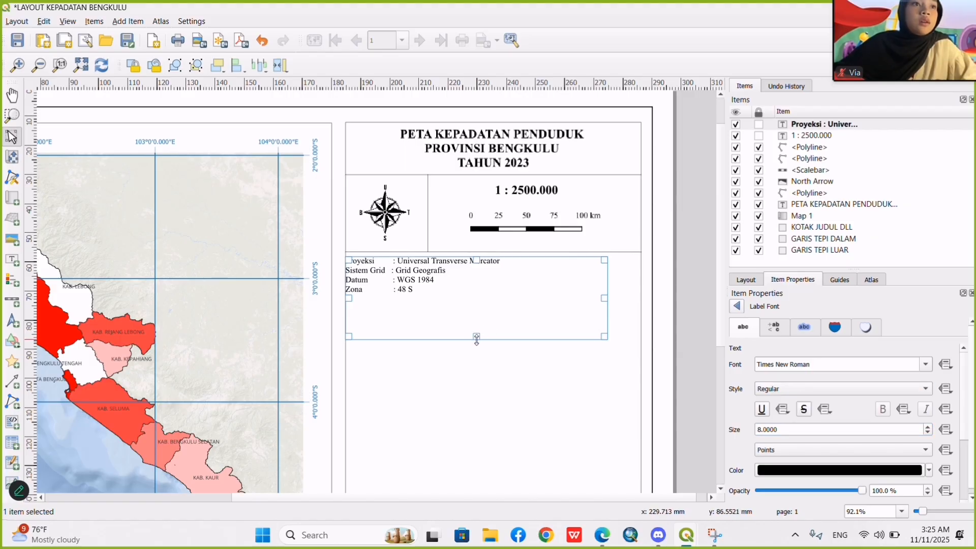
left_click_drag(476, 336, 493, 275)
left_click(491, 345)
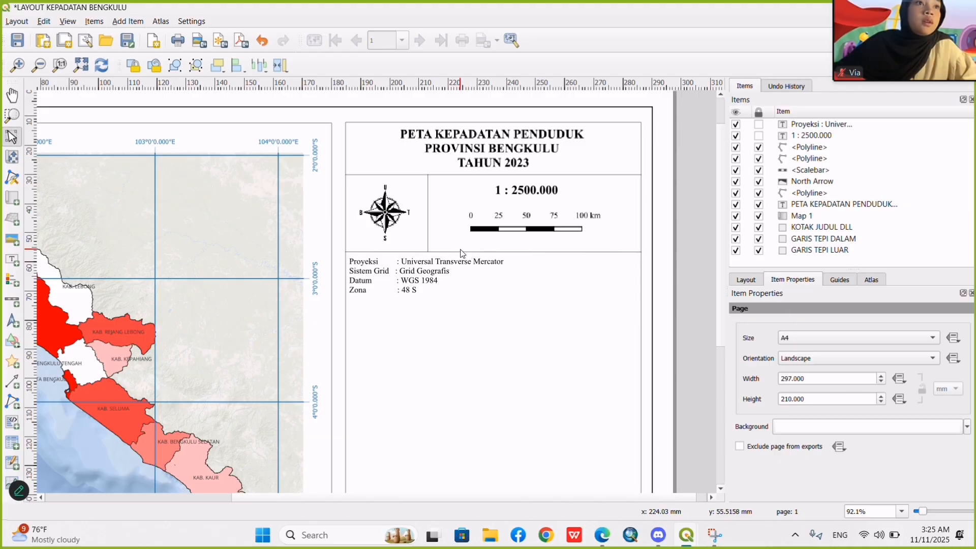
Unlock the horizontal divider below the scale bar and place a copy of it beneath the projection details.
scroll(461, 253, "up", 4)
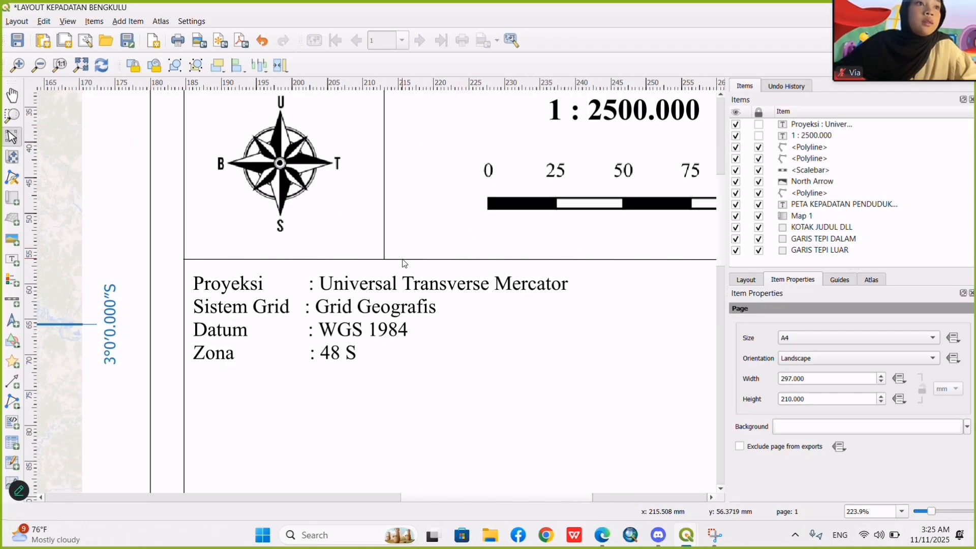
left_click(758, 147)
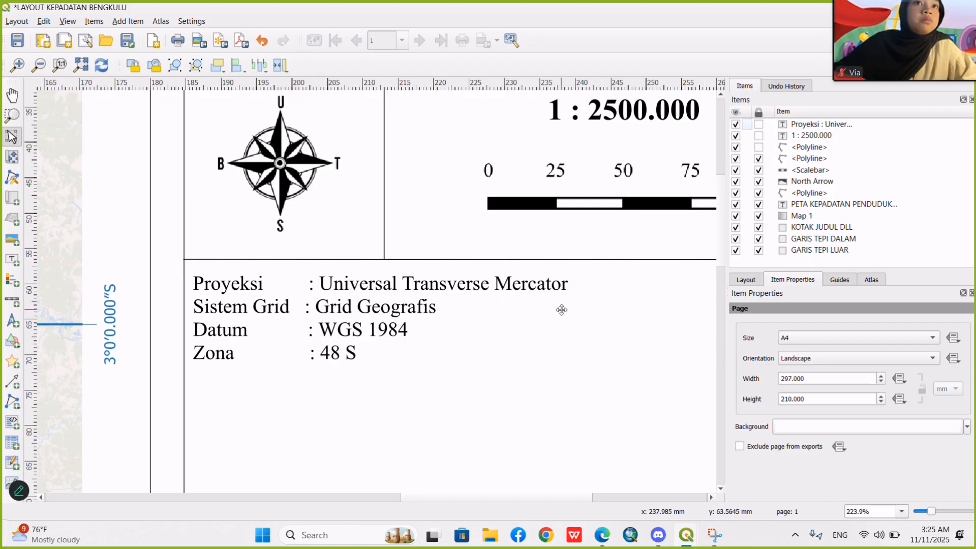
left_click(541, 257)
left_click(492, 375)
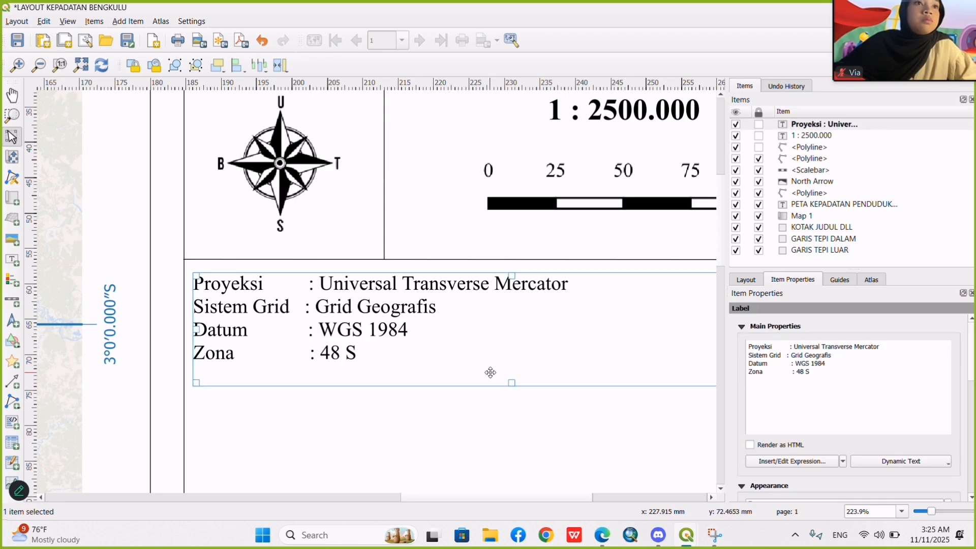
key("ctrl+v")
scroll(492, 420, "down", 6)
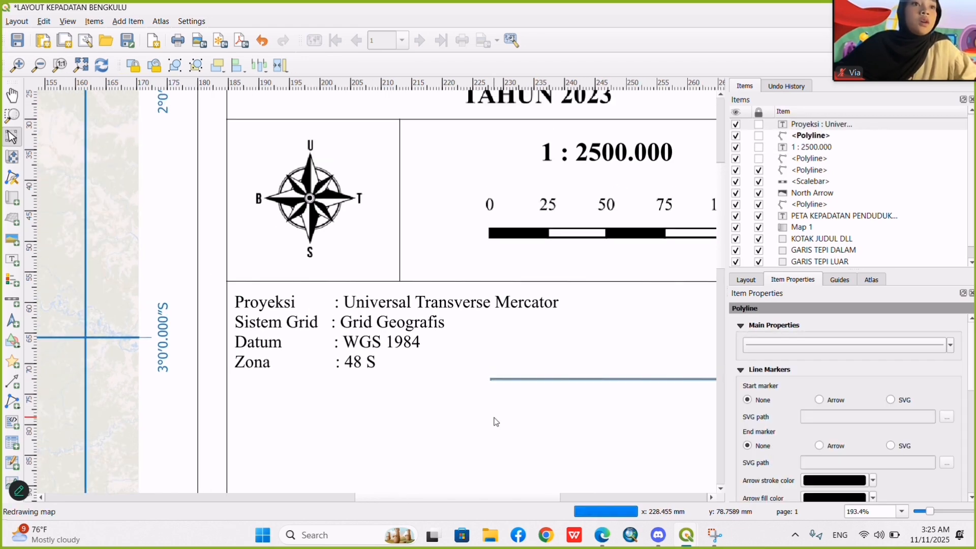
scroll(557, 390, "down", 4)
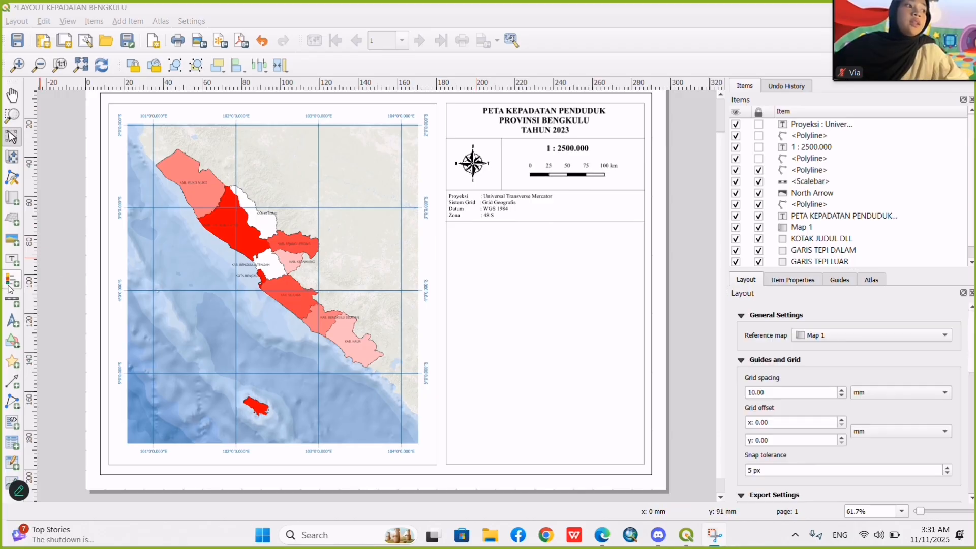
Add a legend to the empty area of the side panel below the projection details and open its item properties.
left_click(10, 284)
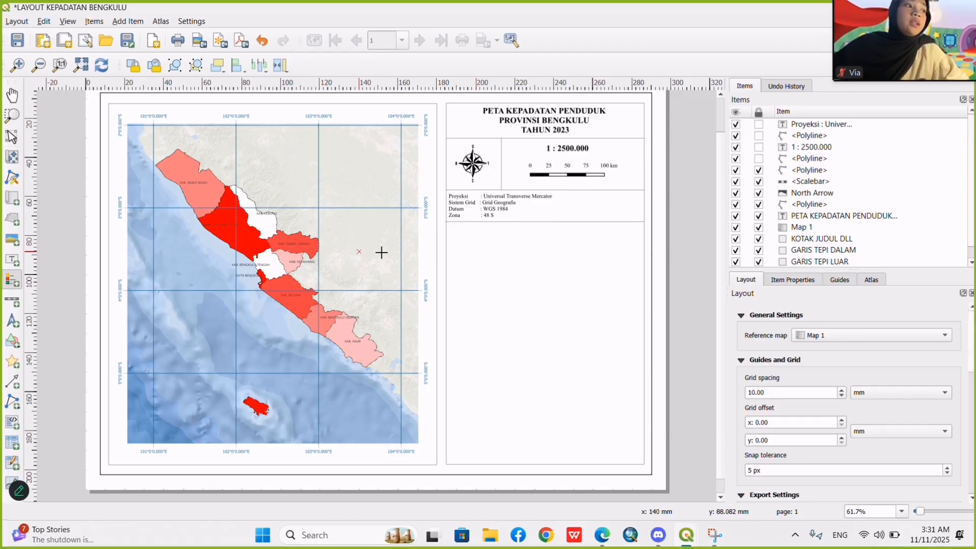
left_click_drag(453, 231, 508, 275)
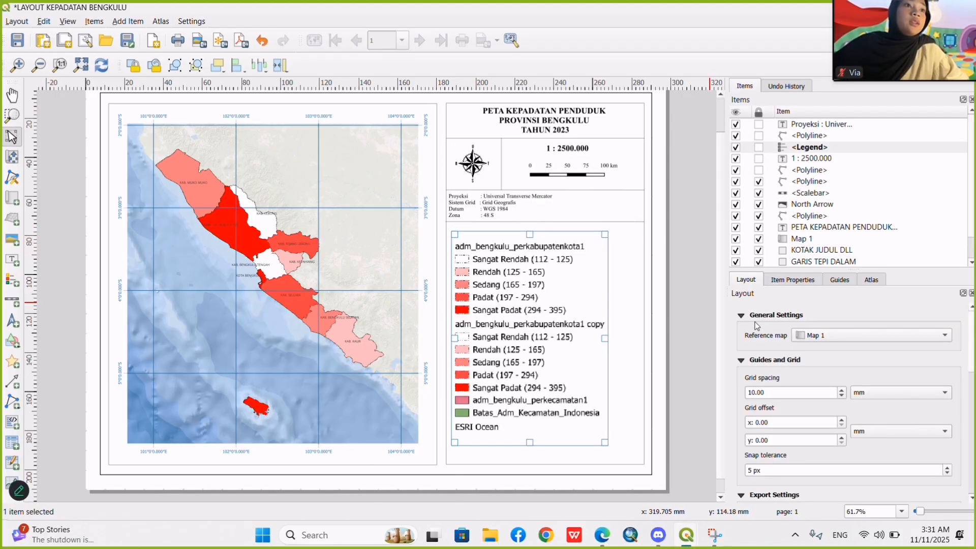
scroll(786, 350, "down", 10)
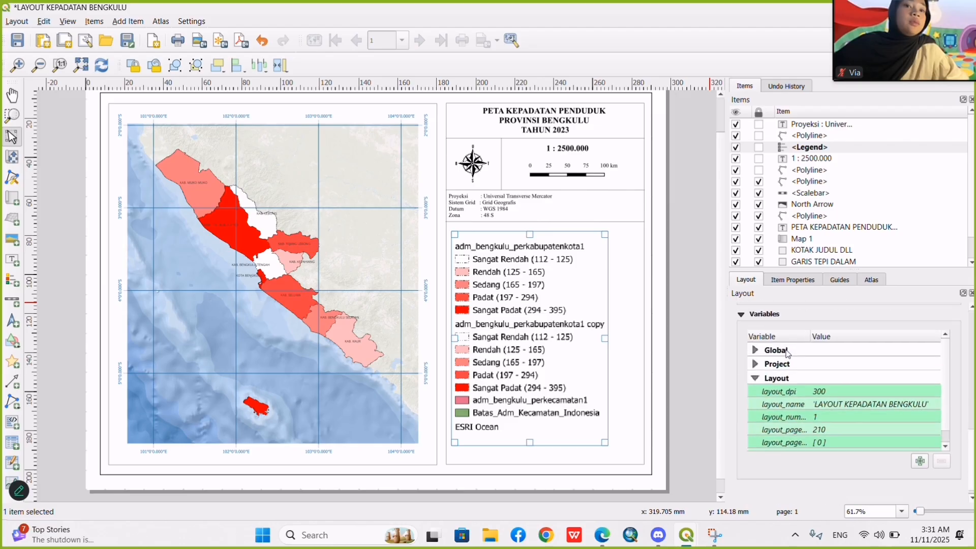
scroll(762, 333, "up", 10)
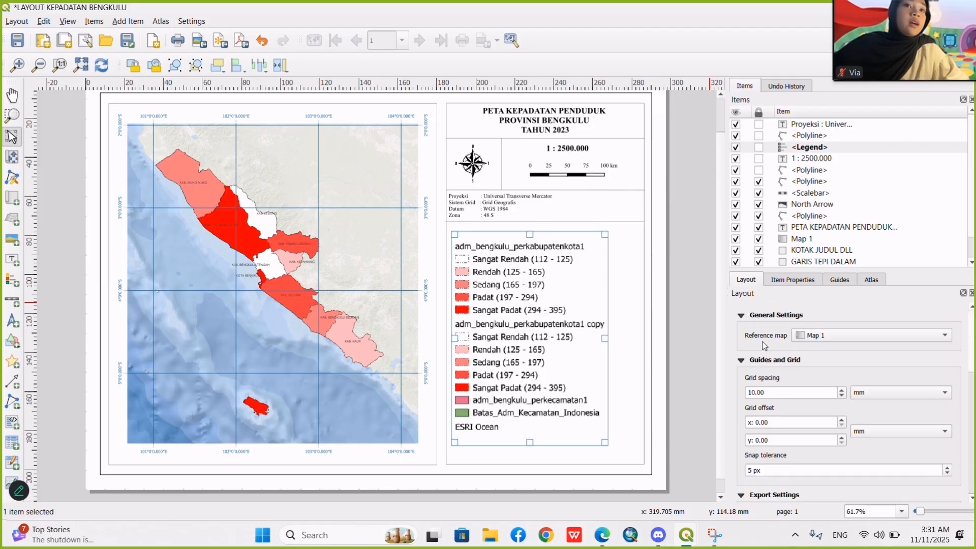
left_click(794, 280)
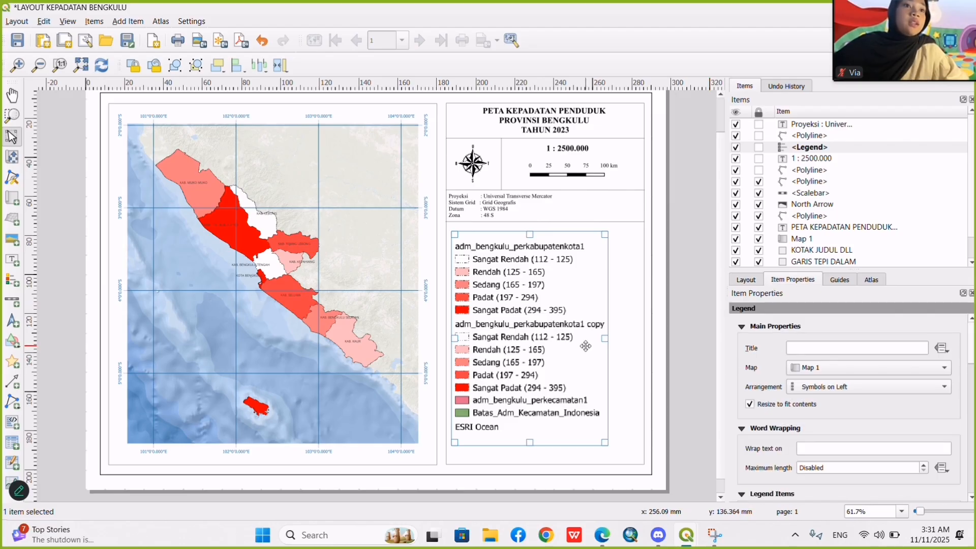
left_click(751, 281)
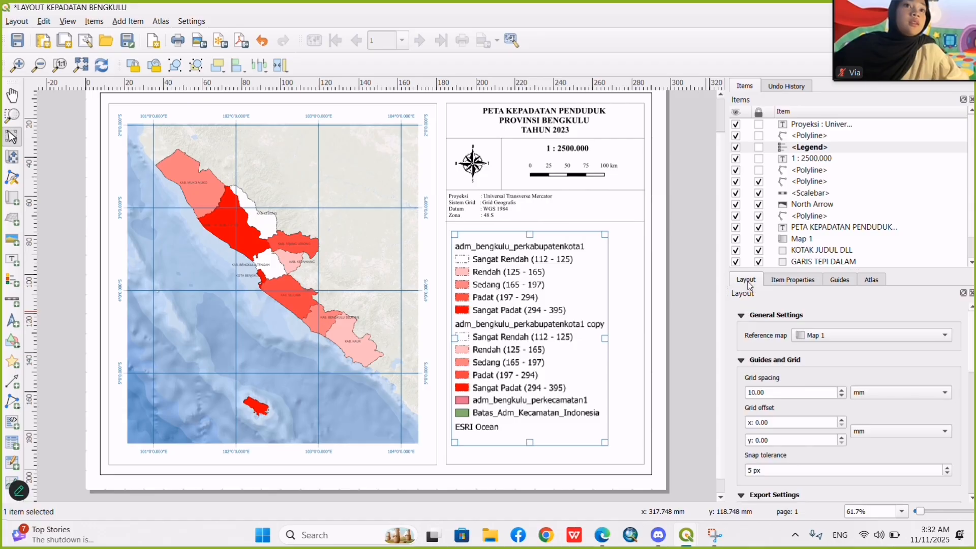
left_click(791, 283)
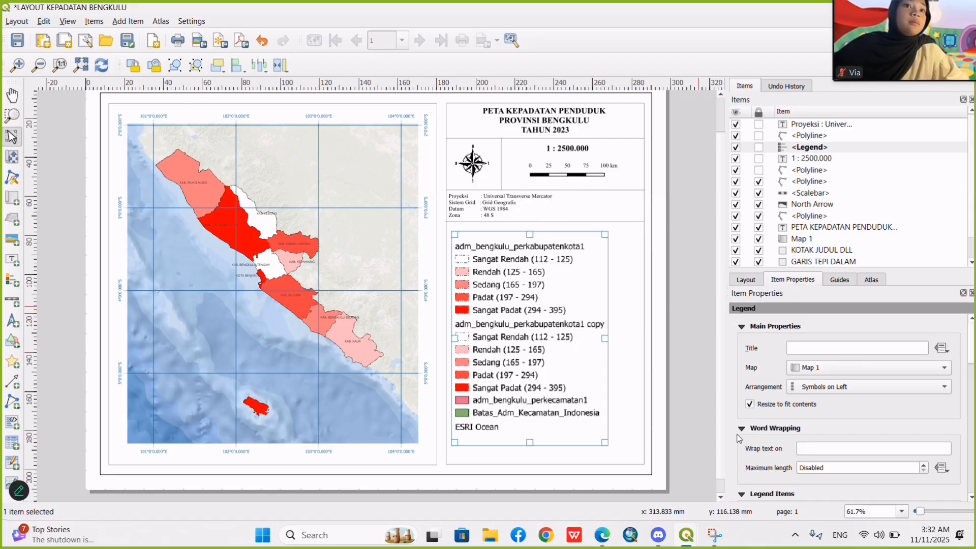
Turn off the legend's auto update and remove every entry except adm_bengkulu_perkabupatenkota1 with its density classes.
scroll(739, 438, "down", 4)
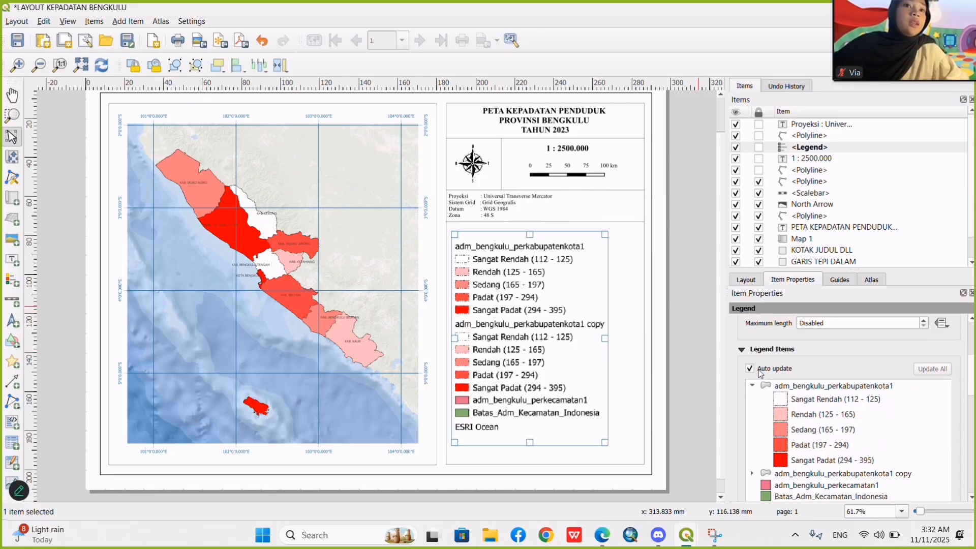
left_click(750, 369)
scroll(768, 416, "down", 2)
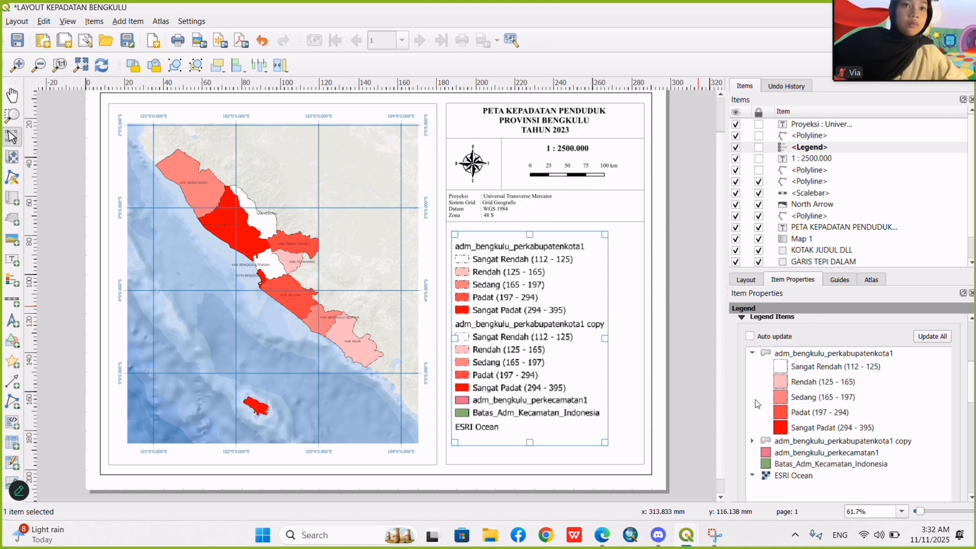
left_click(777, 441)
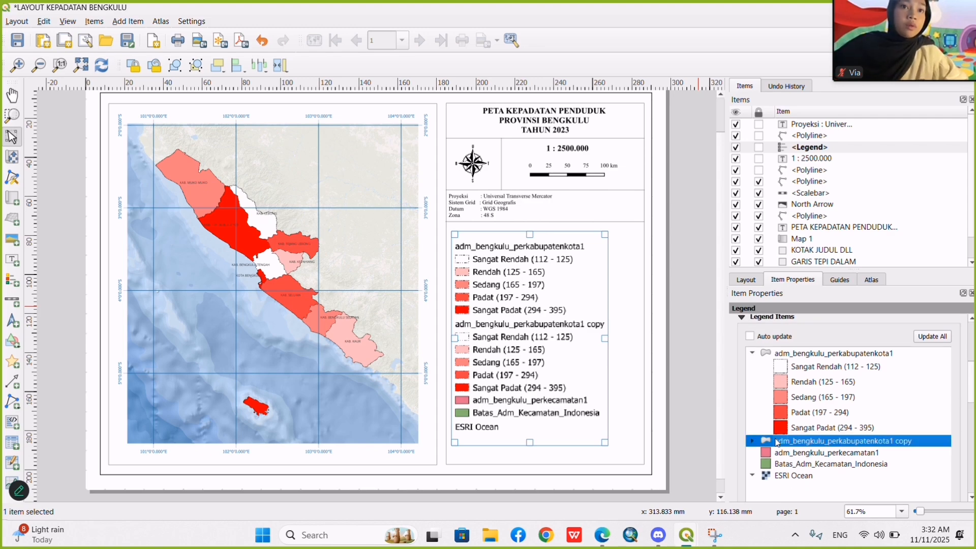
left_click(805, 476, "shift")
scroll(834, 462, "down", 3)
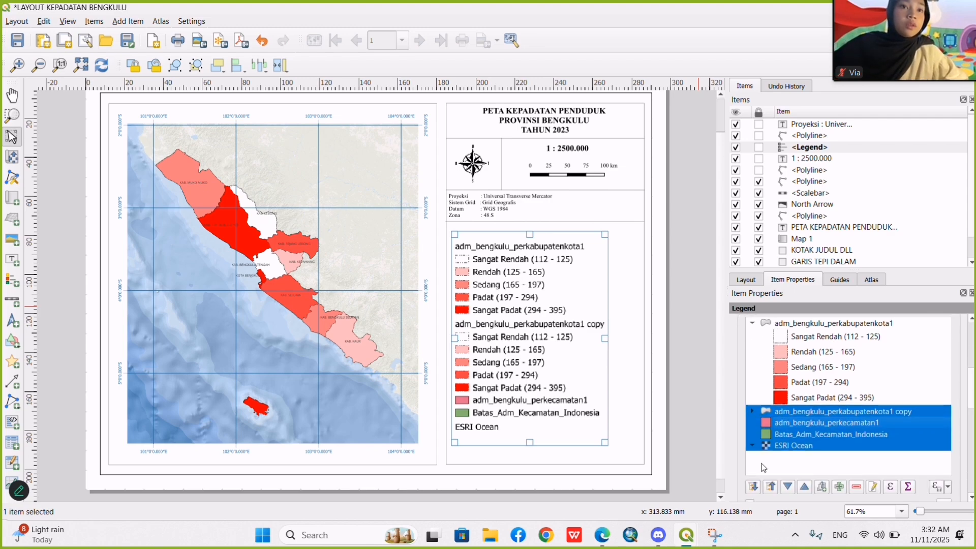
left_click(857, 478)
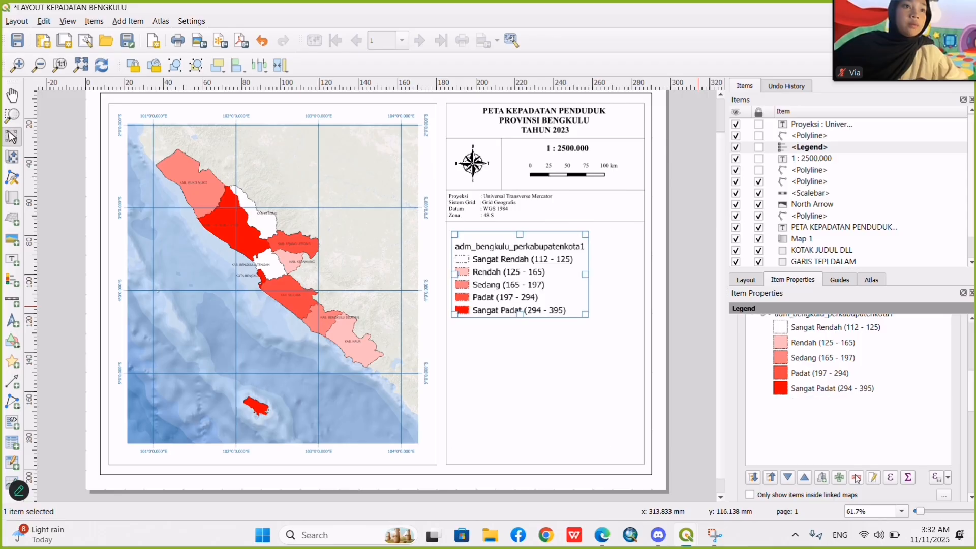
Rename the legend's remaining layer heading to "Kepadatan Penduduk (Jiwa/Km2)".
scroll(819, 417, "up", 2)
double_click(816, 344)
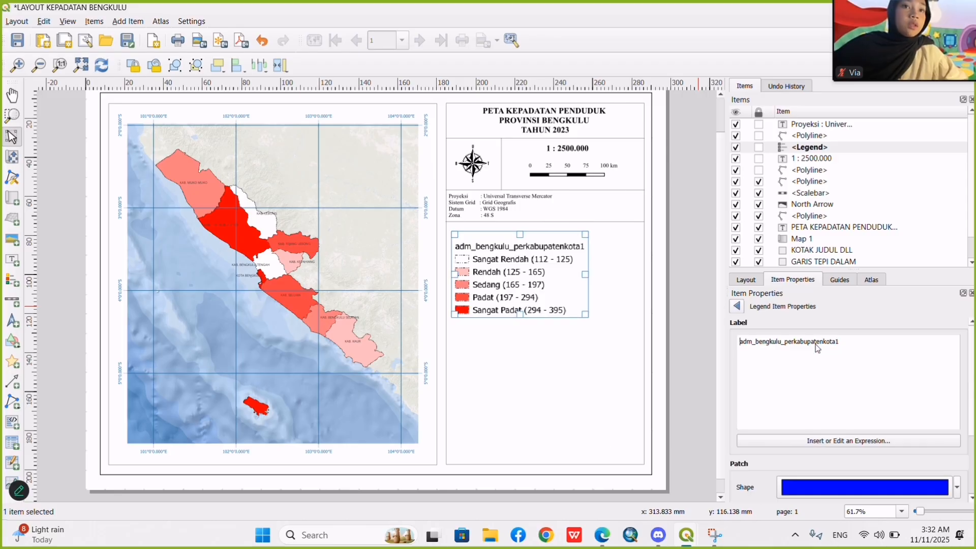
left_click_drag(826, 342, 667, 333)
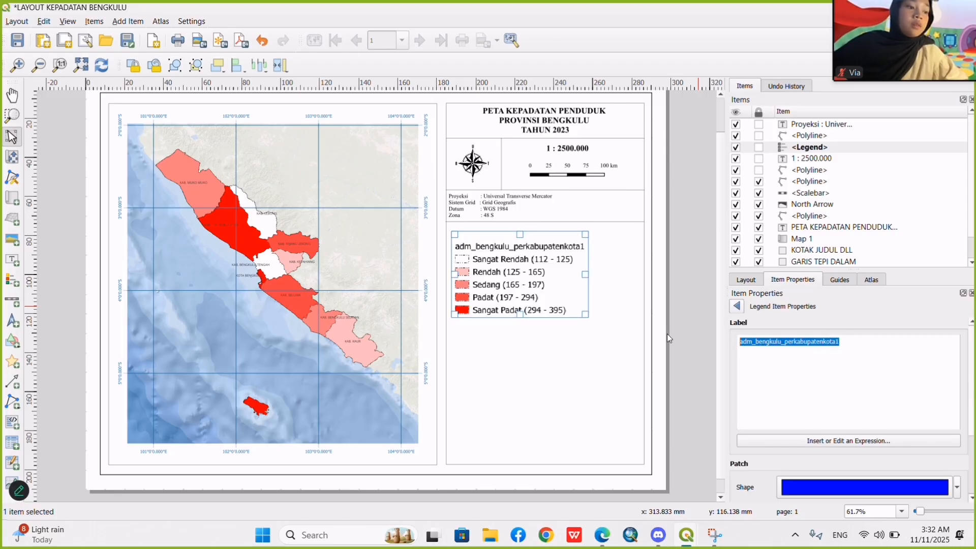
type("K")
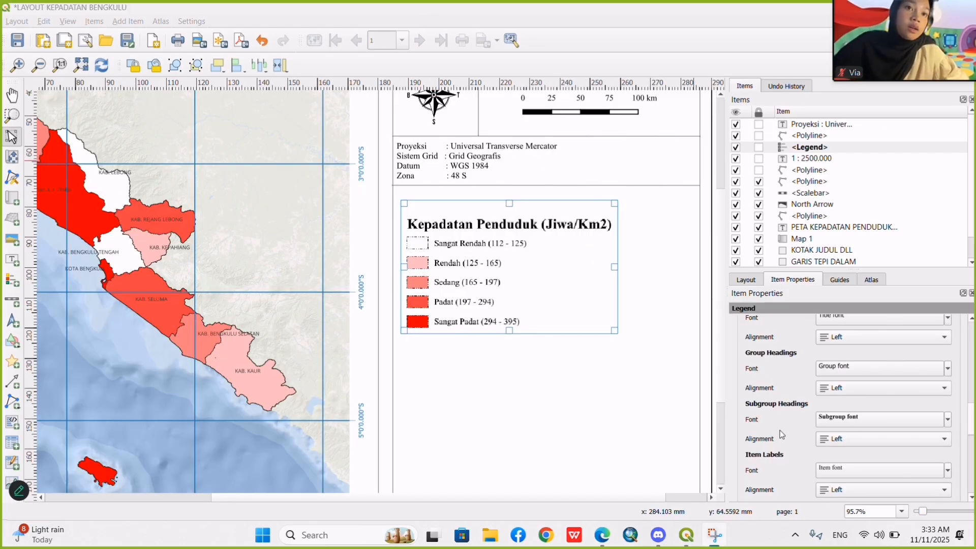
Set the font size of the legend's item labels to 9 points.
scroll(798, 411, "down", 4)
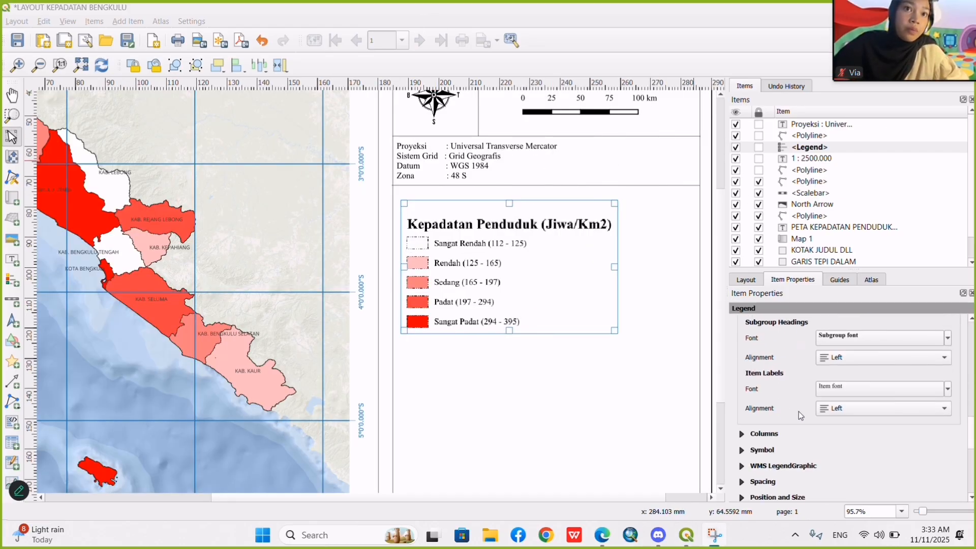
left_click(828, 389)
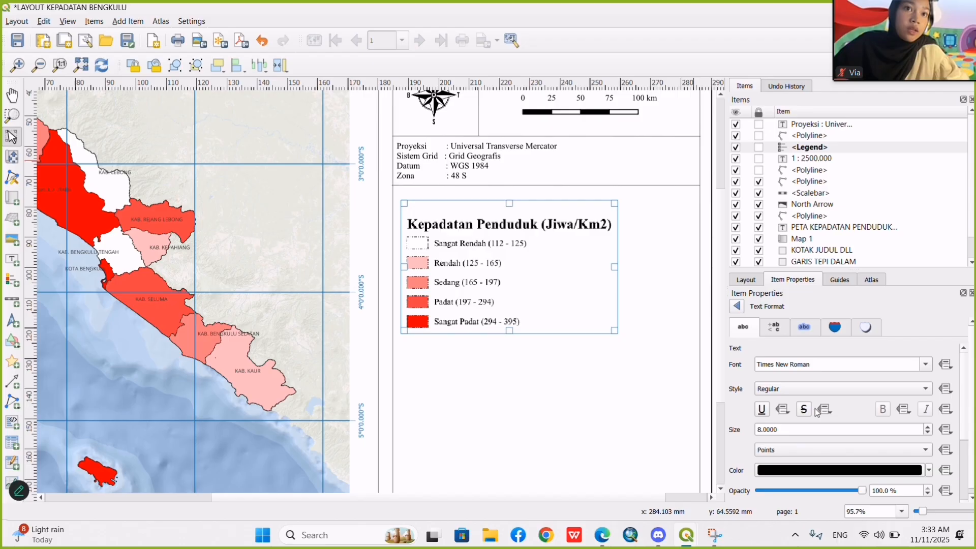
double_click(759, 430)
type("90")
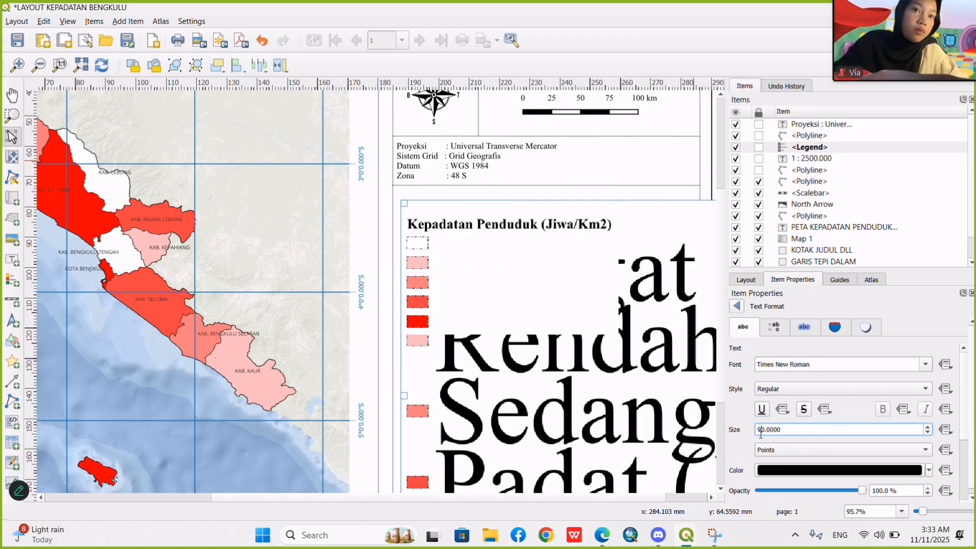
key("BackSpace")
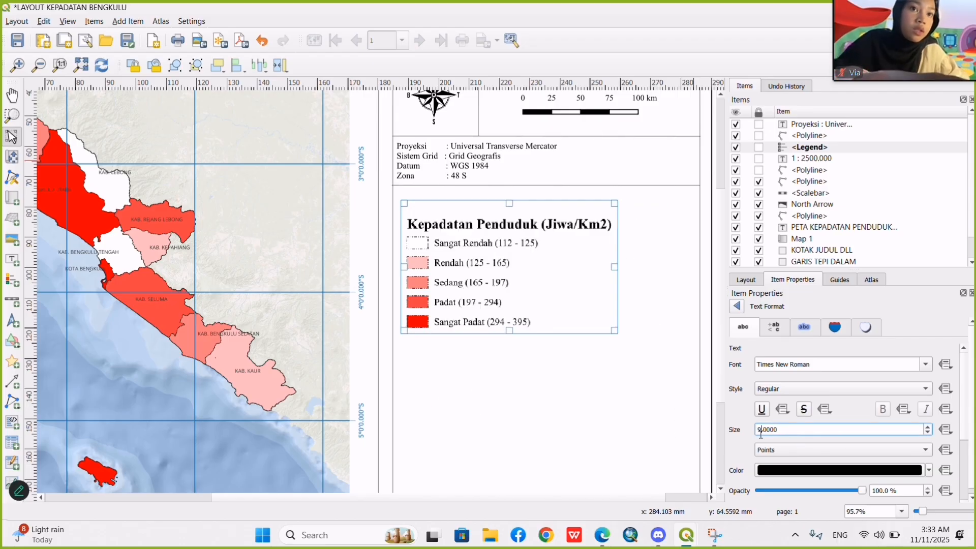
left_click(738, 307)
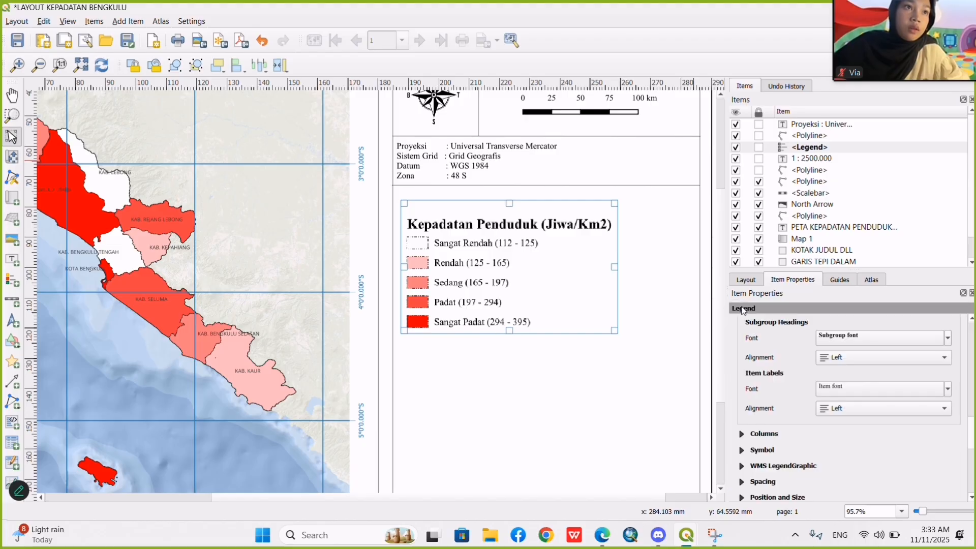
Set the font size of the legend's subgroup heading to 12 points.
left_click(835, 339)
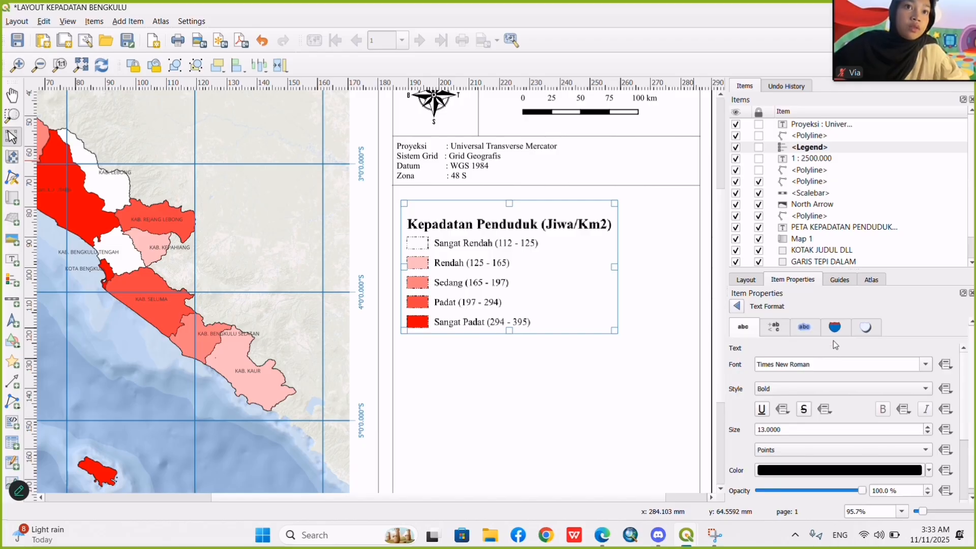
left_click(765, 431)
key("Delete")
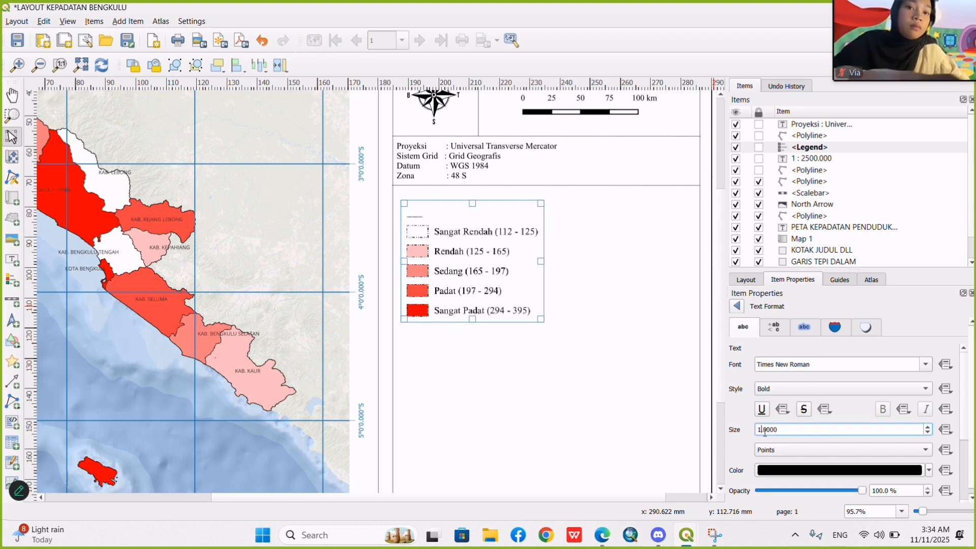
type("2")
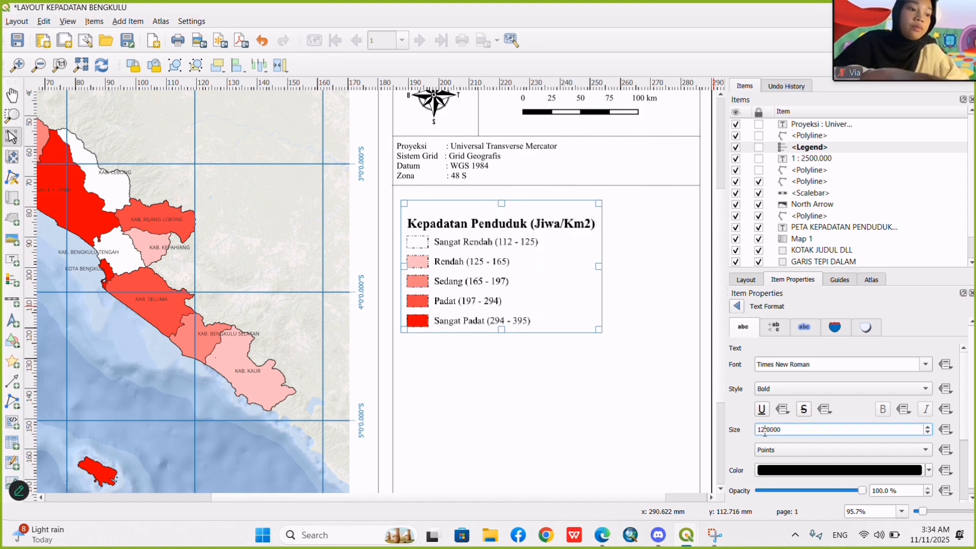
left_click(738, 307)
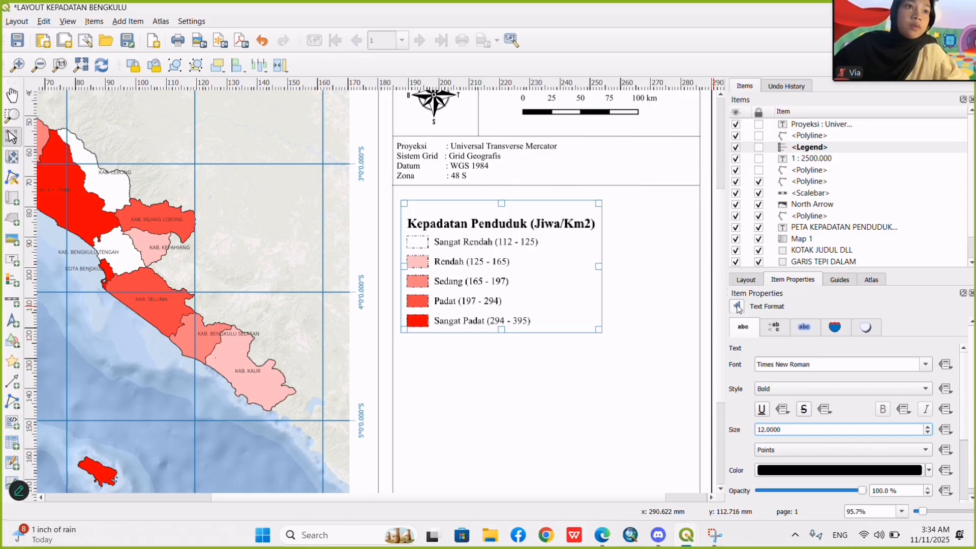
Move the legend up to sit directly beneath the divider under the projection details.
left_click(612, 320)
left_click(503, 274)
left_click_drag(504, 274, 496, 259)
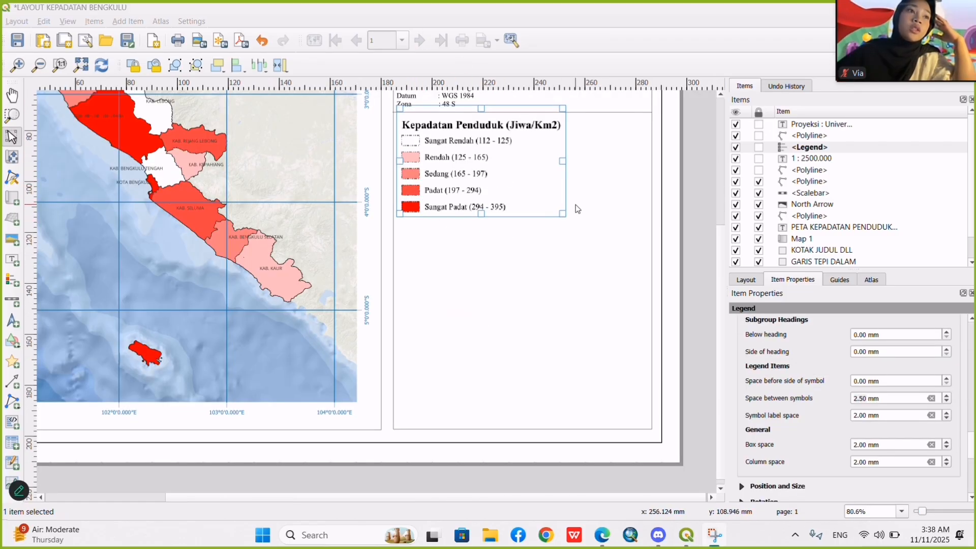
Widen the legend's symbols to a symbol width of 12 mm.
scroll(790, 402, "up", 5)
scroll(790, 402, "up", 4)
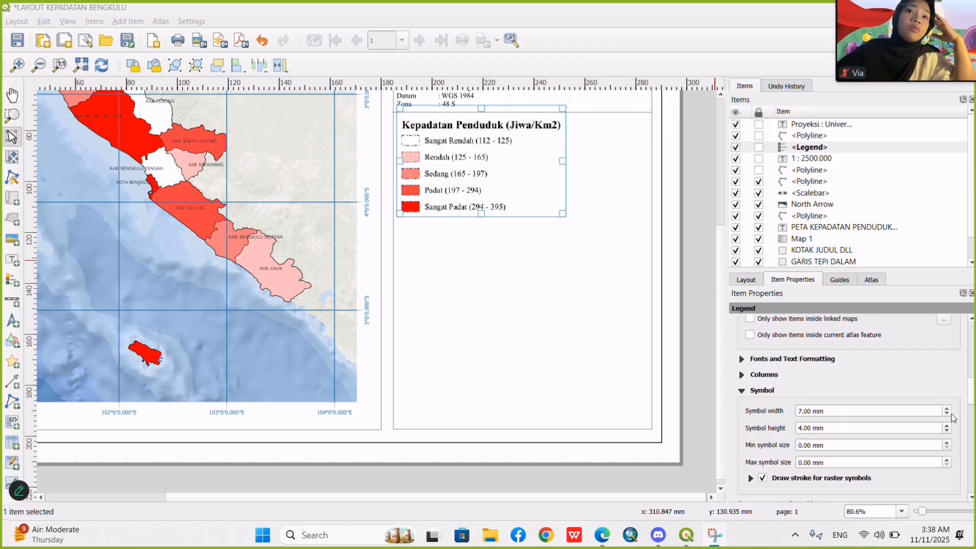
left_click(948, 410)
left_click(948, 409)
left_click(948, 409)
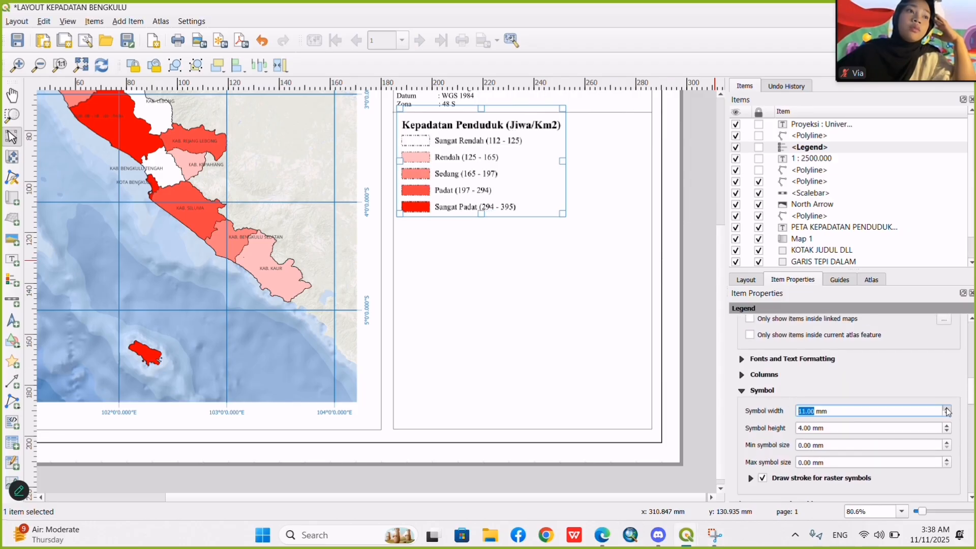
left_click(948, 410)
left_click(948, 410)
left_click(948, 409)
left_click(948, 409)
left_click(948, 409)
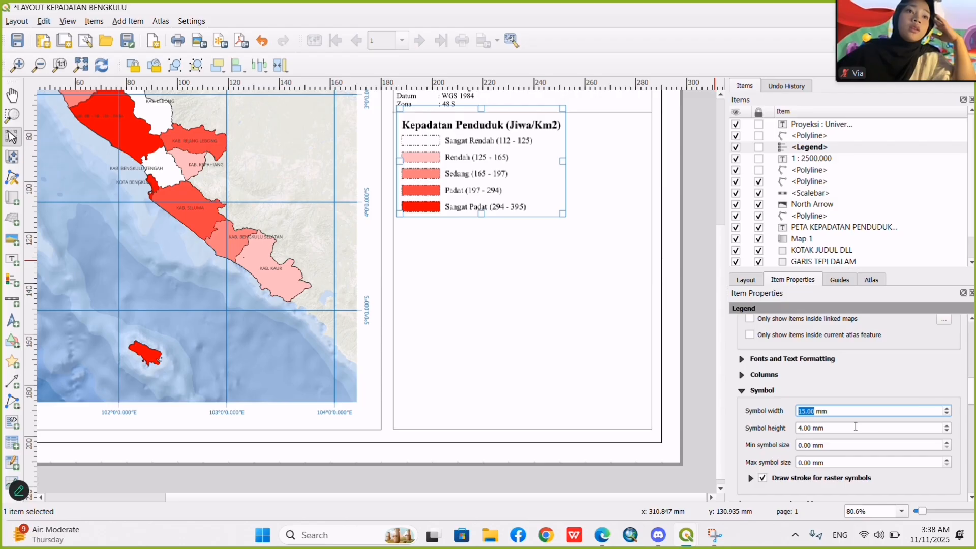
left_click(947, 414)
left_click(947, 414)
left_click(947, 414)
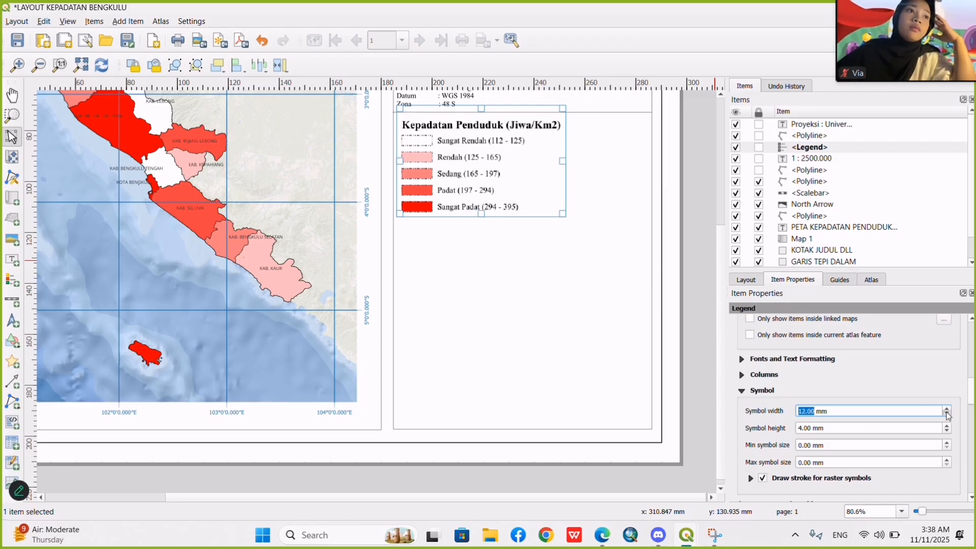
Set the space between the legend's symbols to 1.50 mm.
scroll(935, 375, "down", 5)
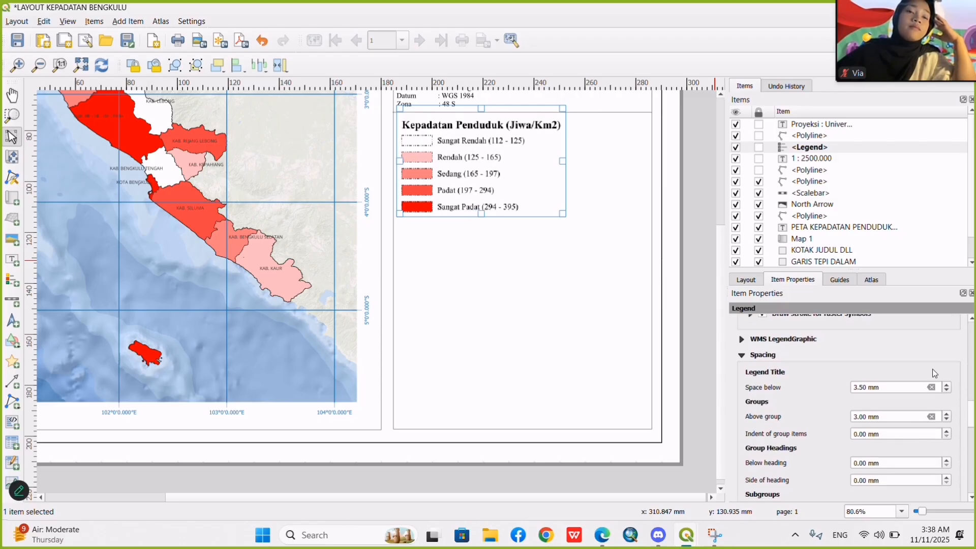
scroll(833, 417, "down", 5)
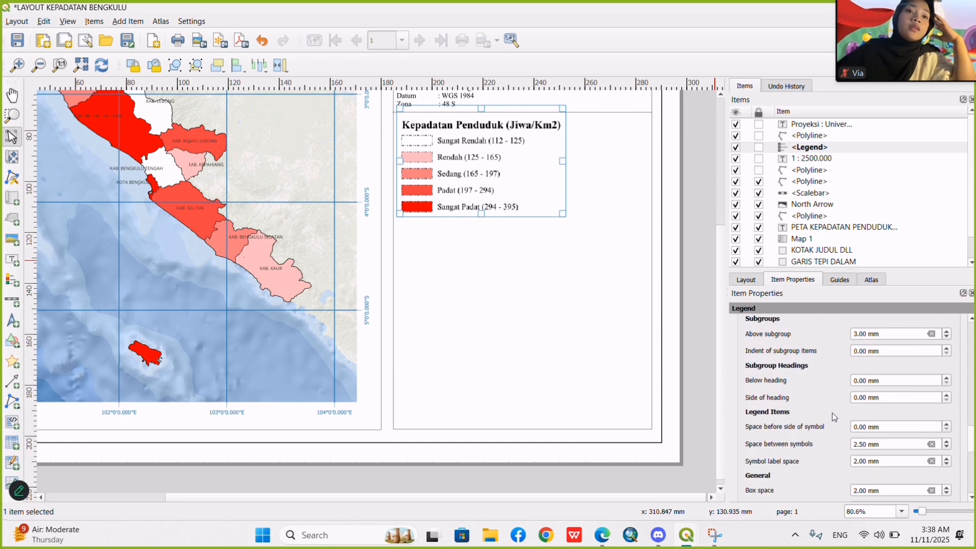
scroll(834, 417, "down", 3)
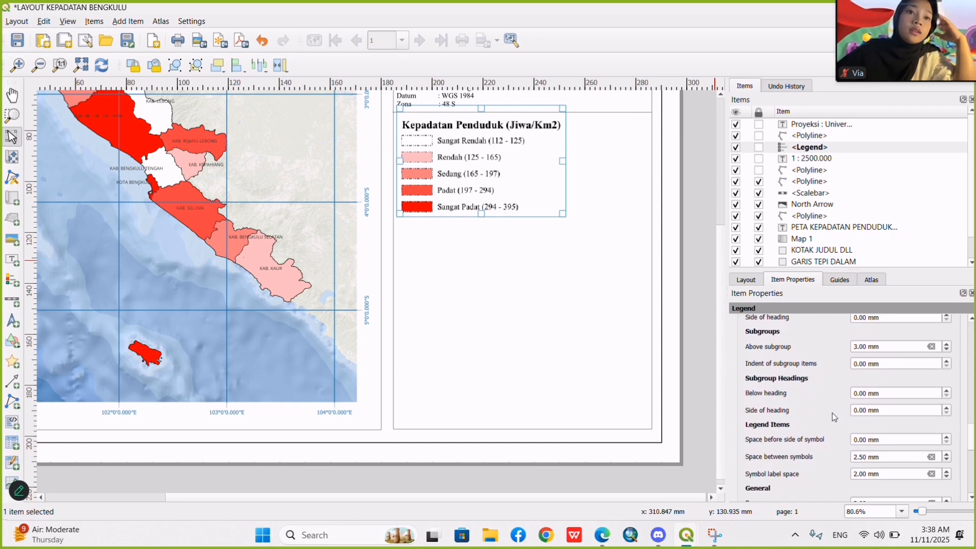
scroll(904, 435, "up", 7)
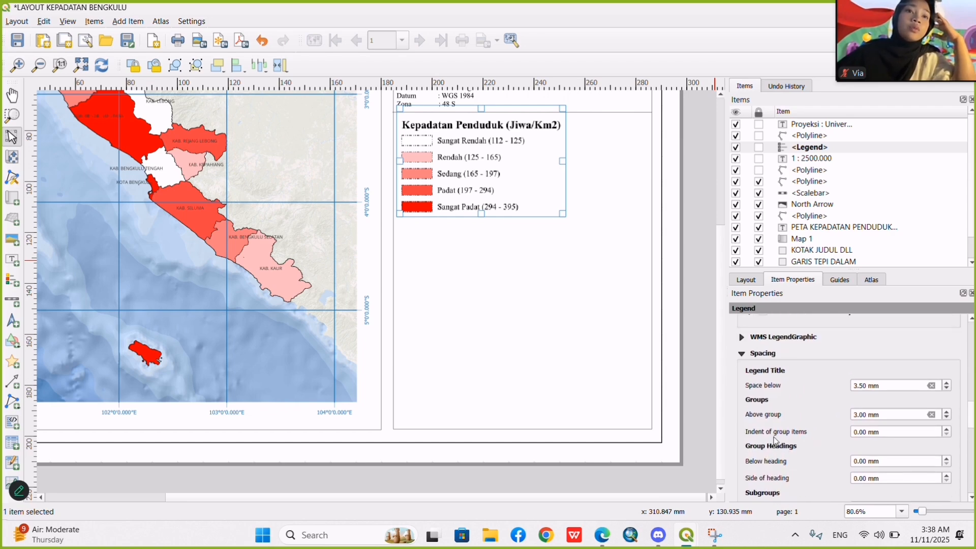
scroll(786, 417, "down", 6)
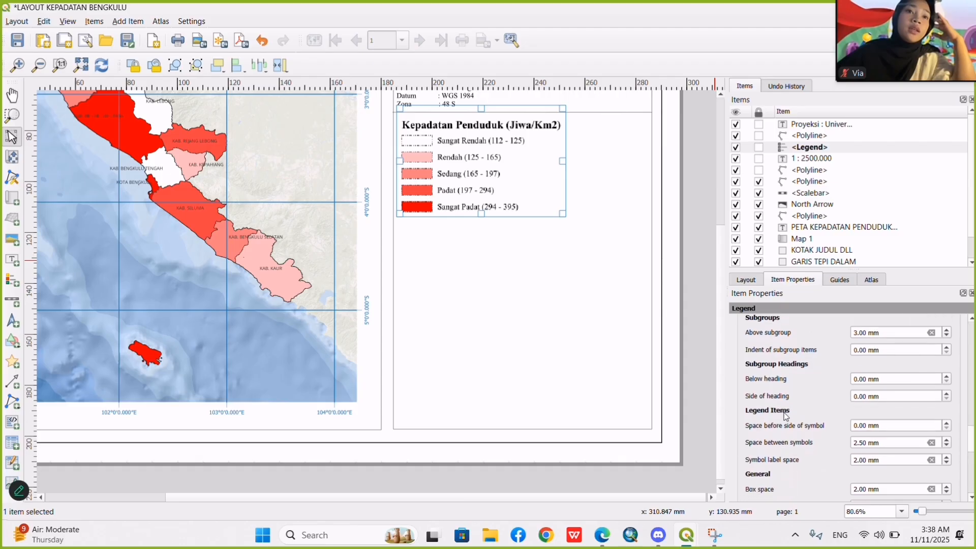
left_click(947, 430)
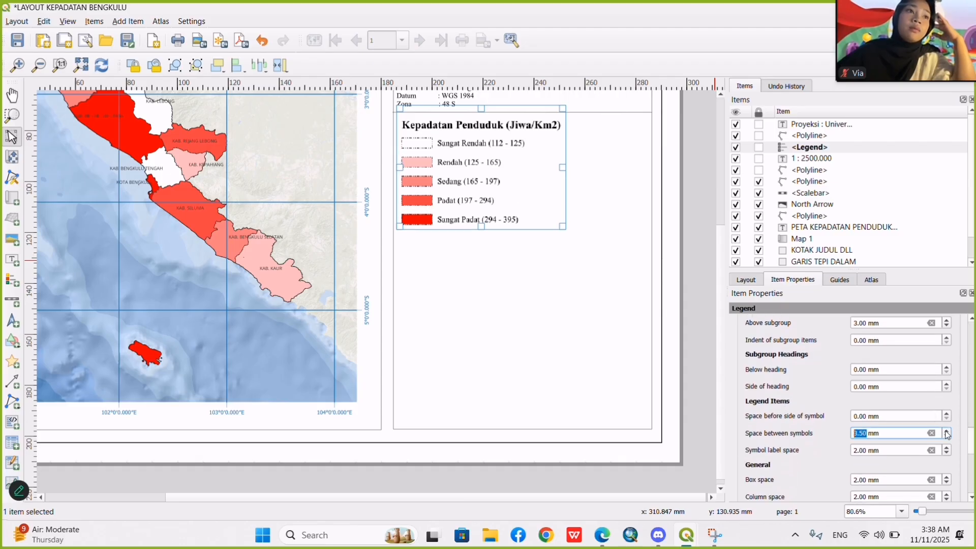
left_click(948, 436)
left_click(948, 436)
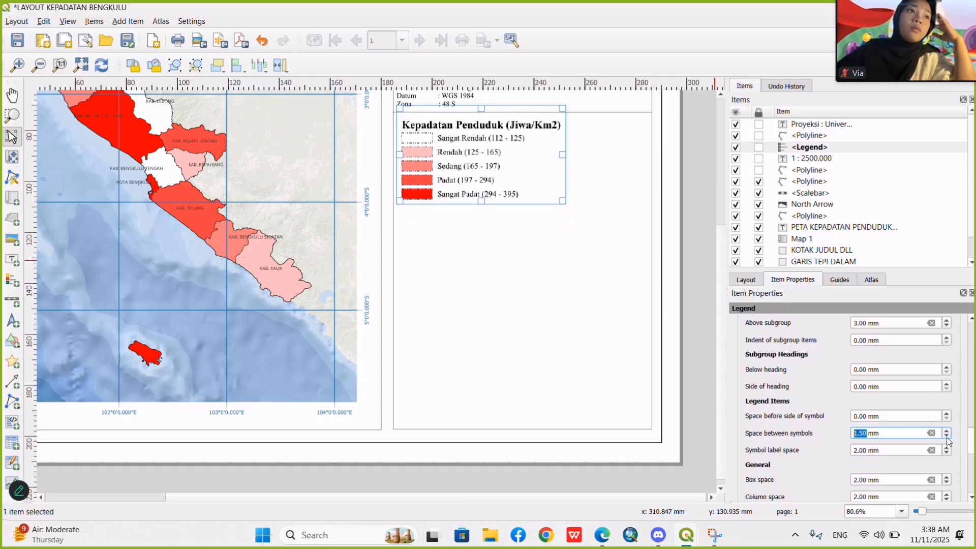
left_click(948, 436)
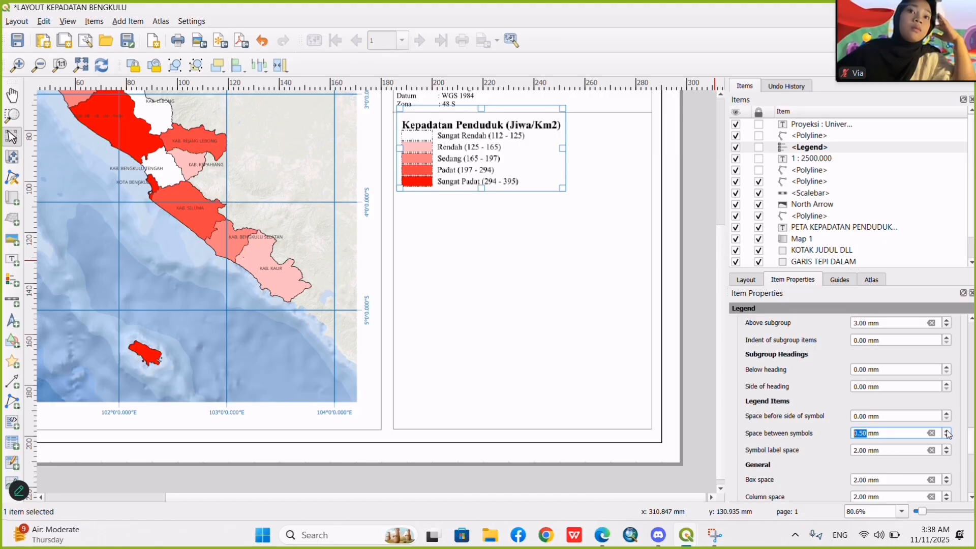
left_click(947, 430)
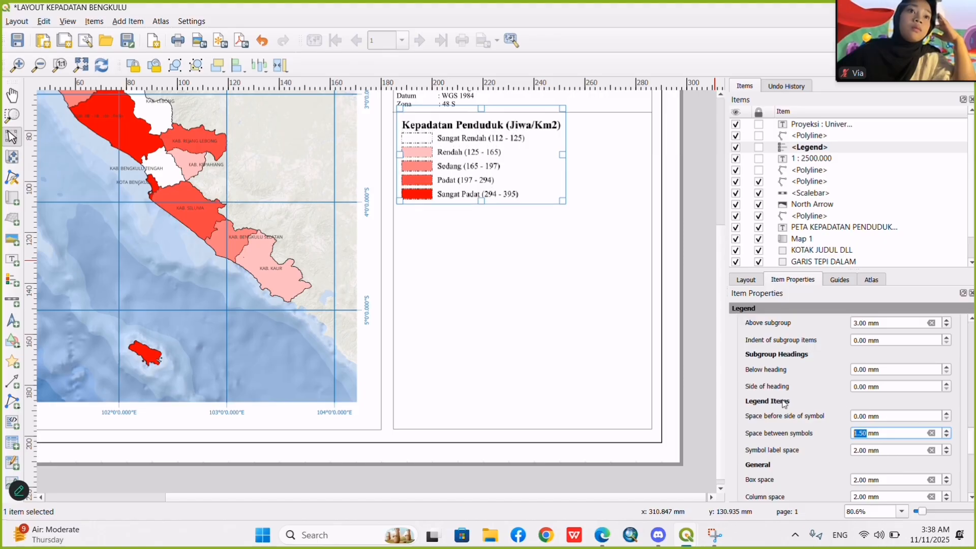
Increase the symbol label space between the legend's symbols and their labels, and set the box space to 2 mm.
scroll(785, 405, "down", 1)
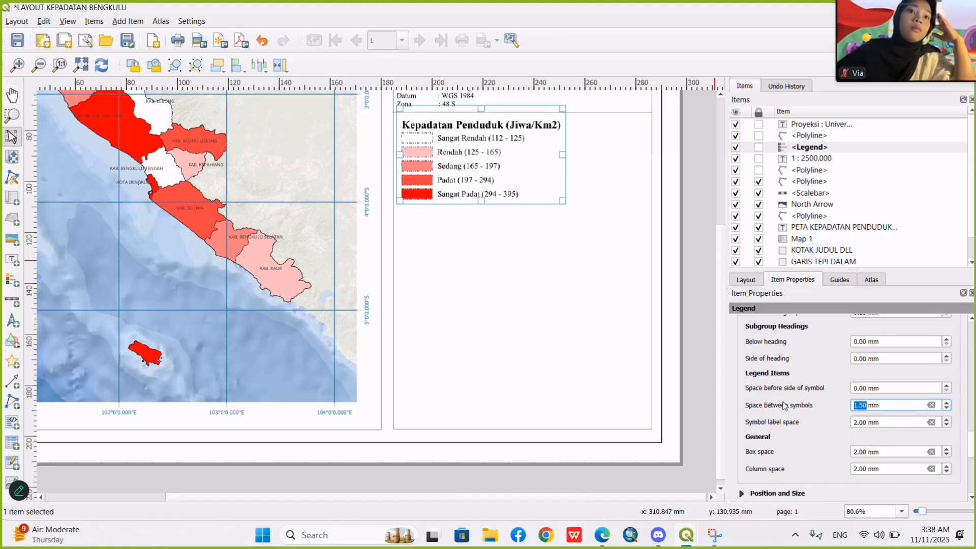
left_click(947, 420)
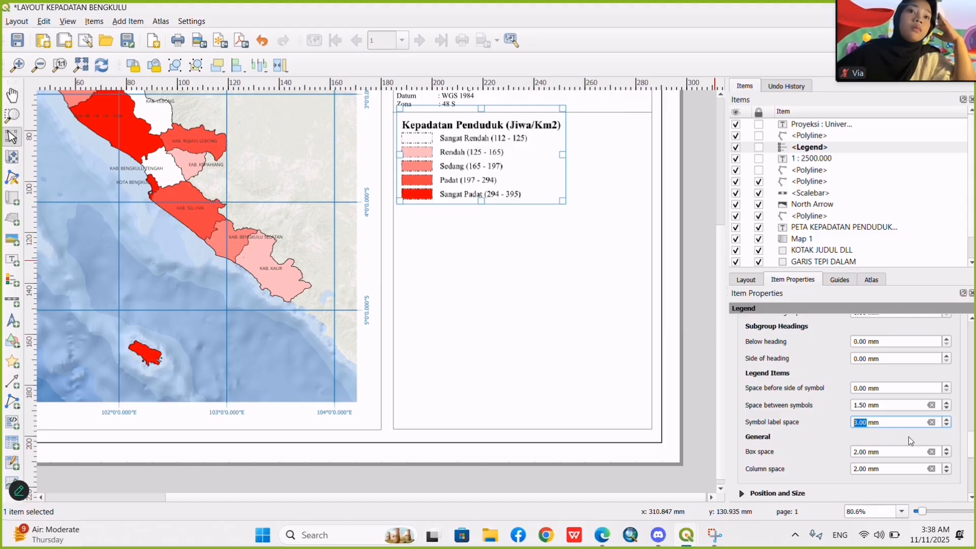
left_click(947, 449)
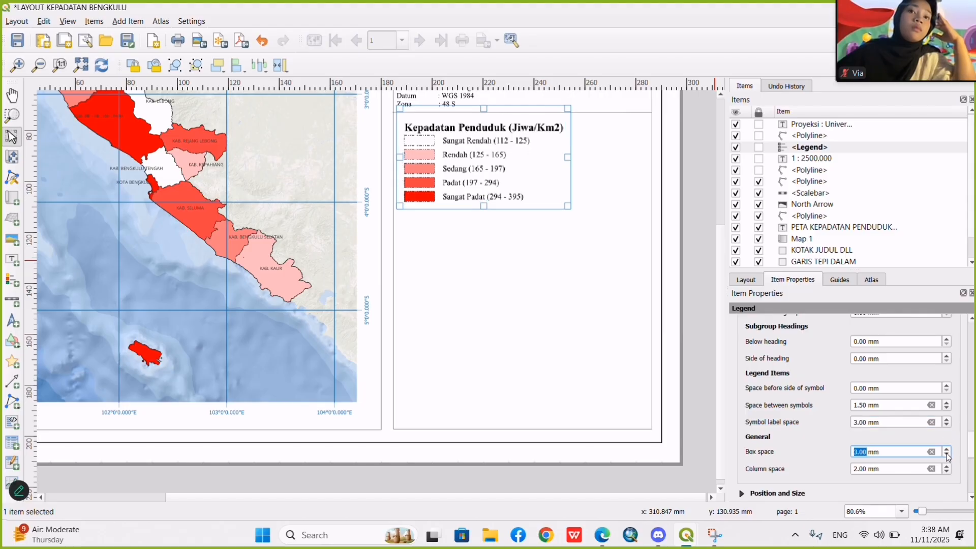
left_click(948, 455)
scroll(856, 420, "up", 1)
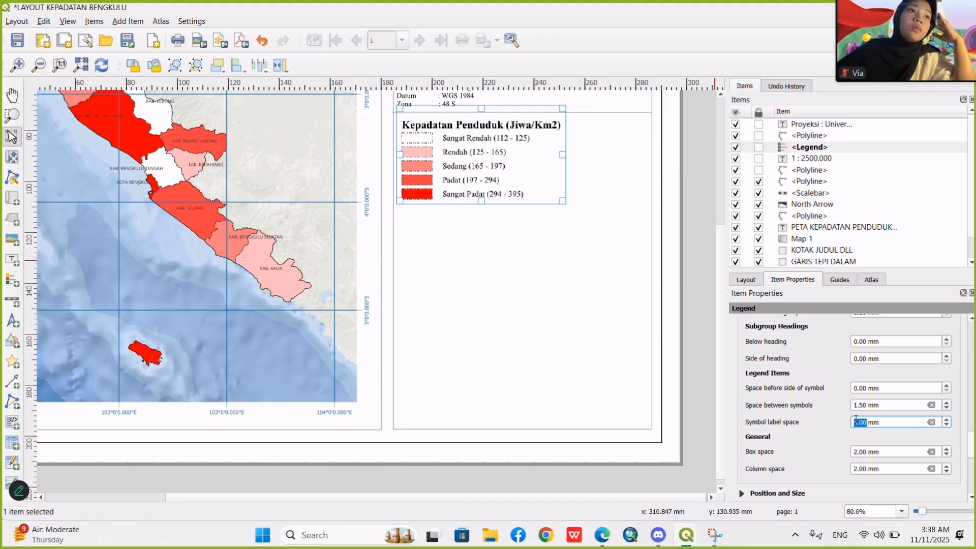
scroll(798, 397, "up", 5)
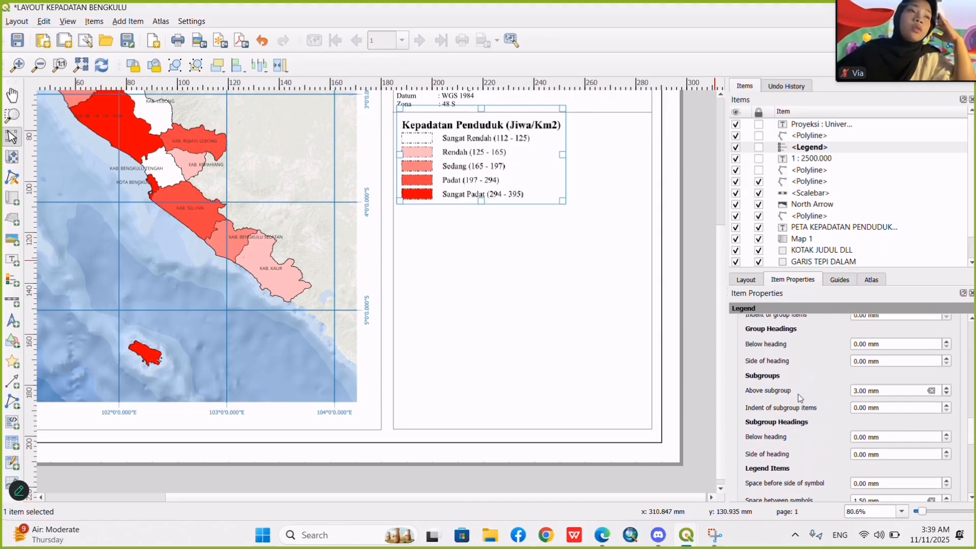
scroll(798, 394, "up", 2)
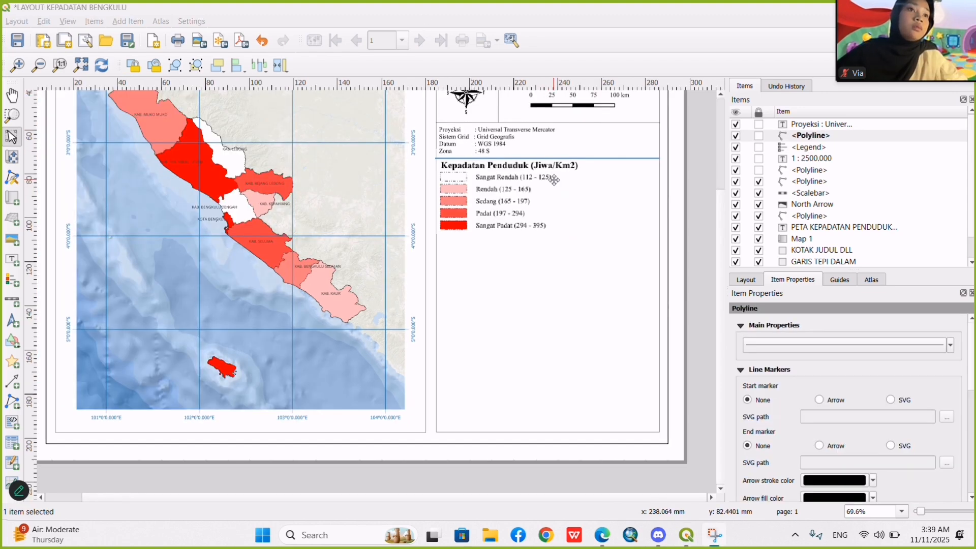
Place a copy of the horizontal divider across the side panel just beneath the legend.
left_click(593, 155)
left_click(603, 188)
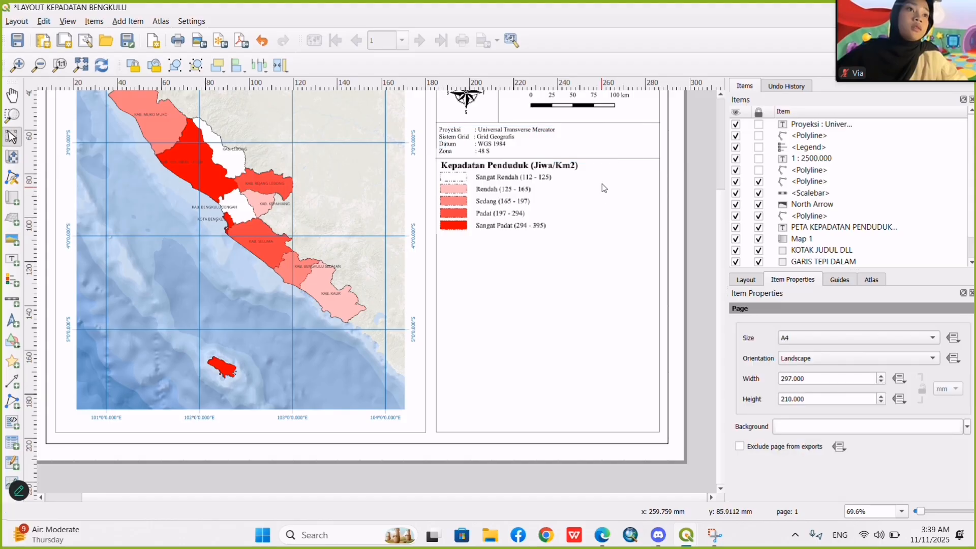
key("ctrl+v")
left_click_drag(605, 217, 458, 233)
left_click(687, 246)
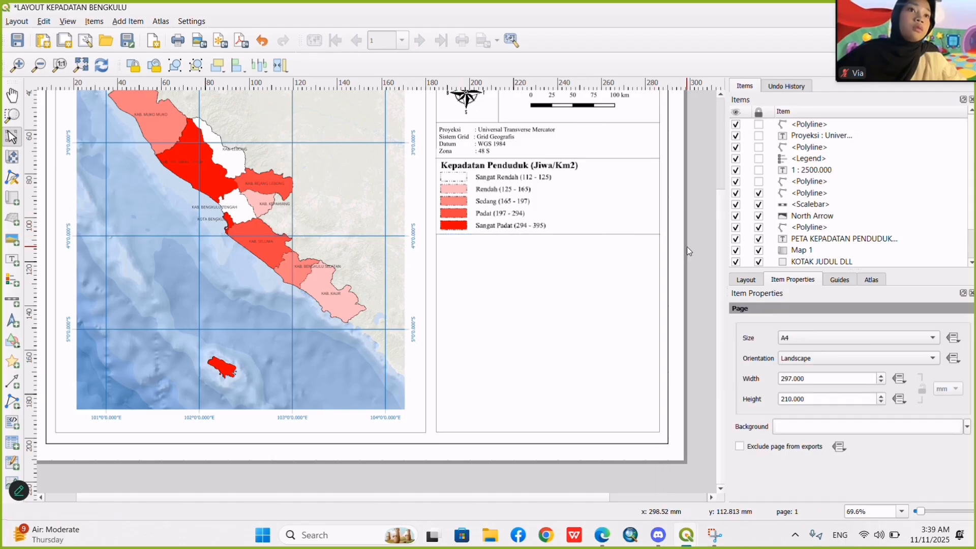
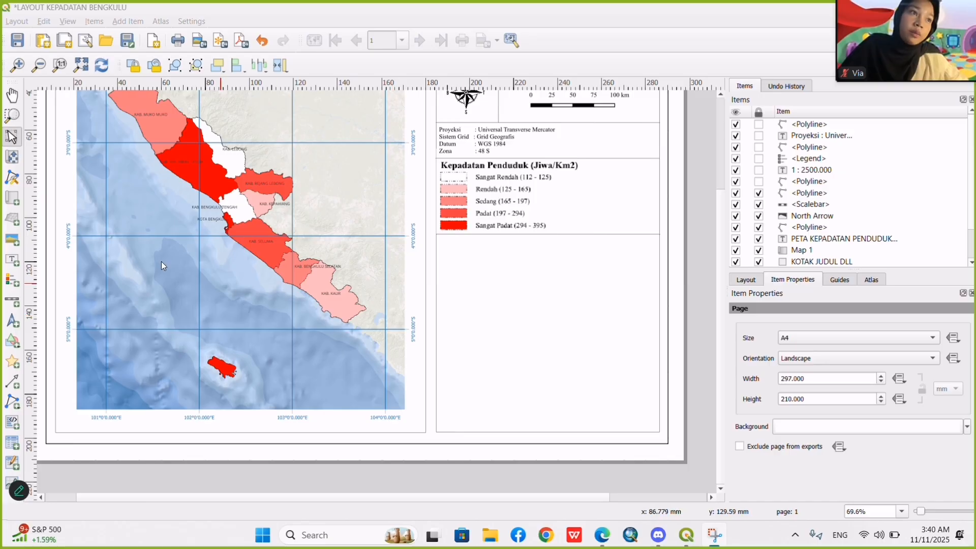
left_click(12, 197)
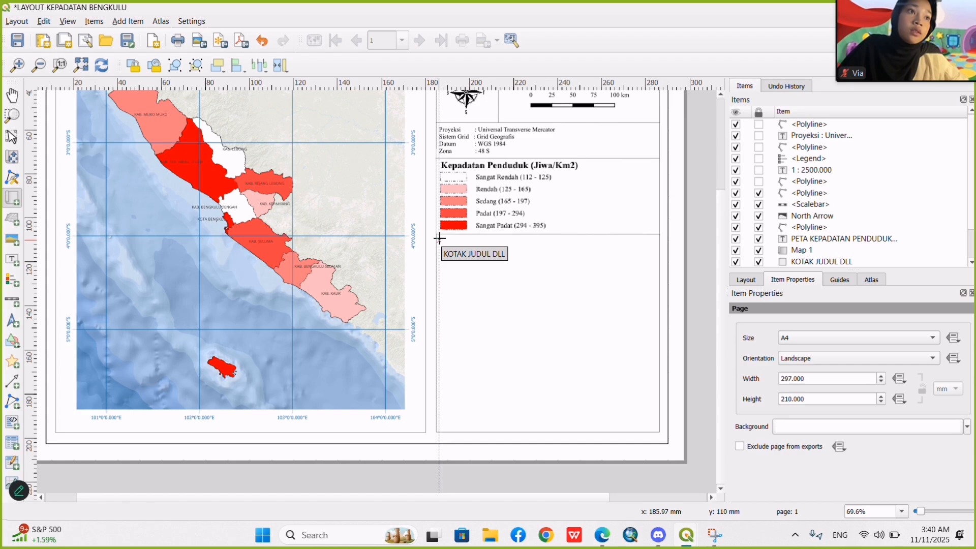
scroll(439, 238, "up", 2)
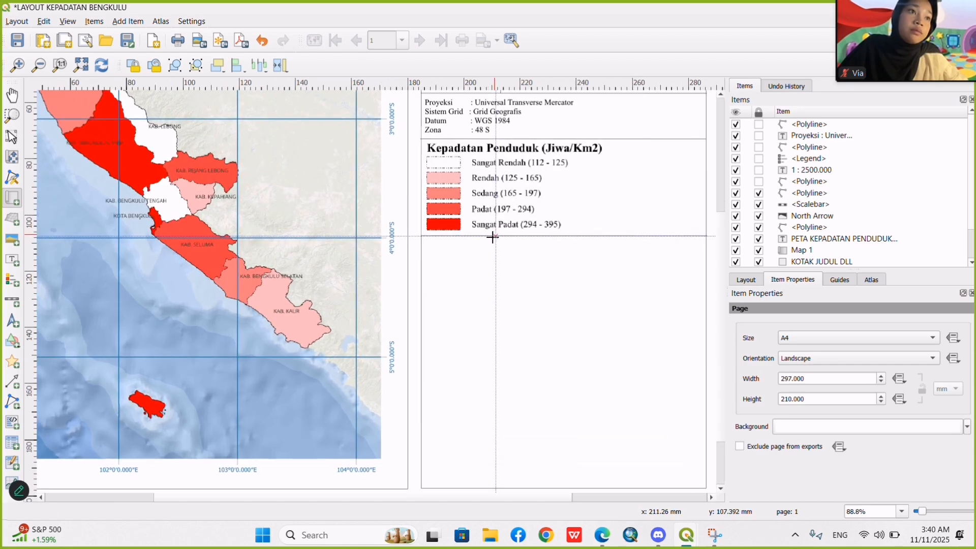
scroll(342, 249, "up", 1)
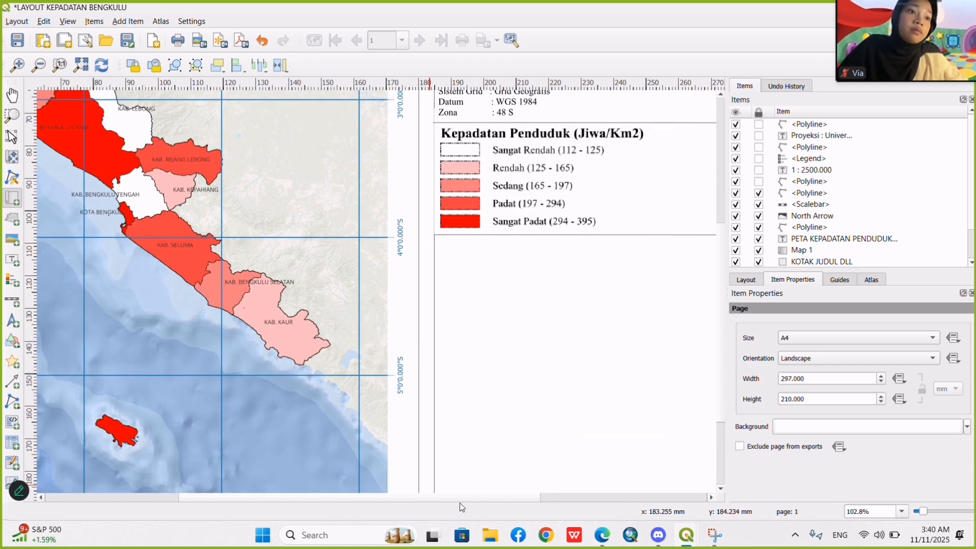
left_click_drag(512, 503, 591, 504)
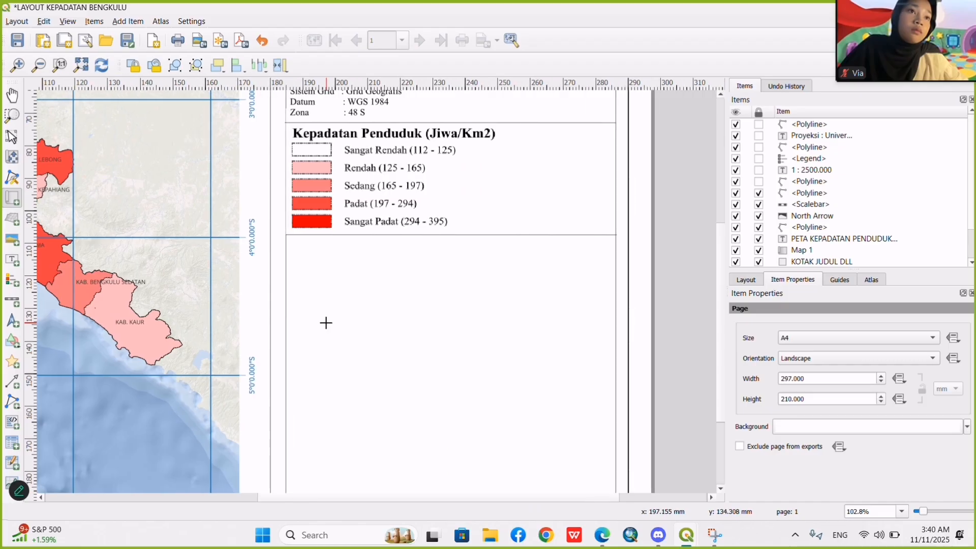
left_click(291, 239)
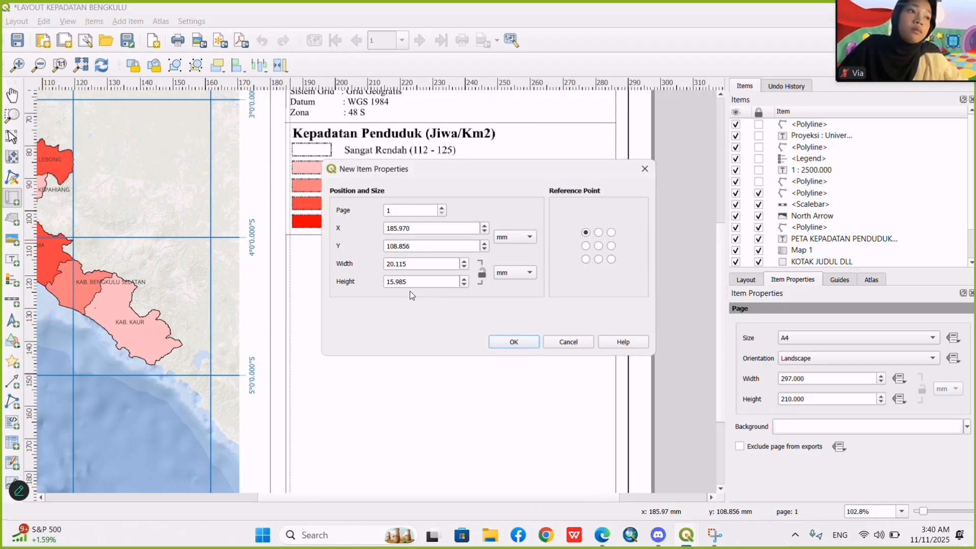
left_click(645, 170)
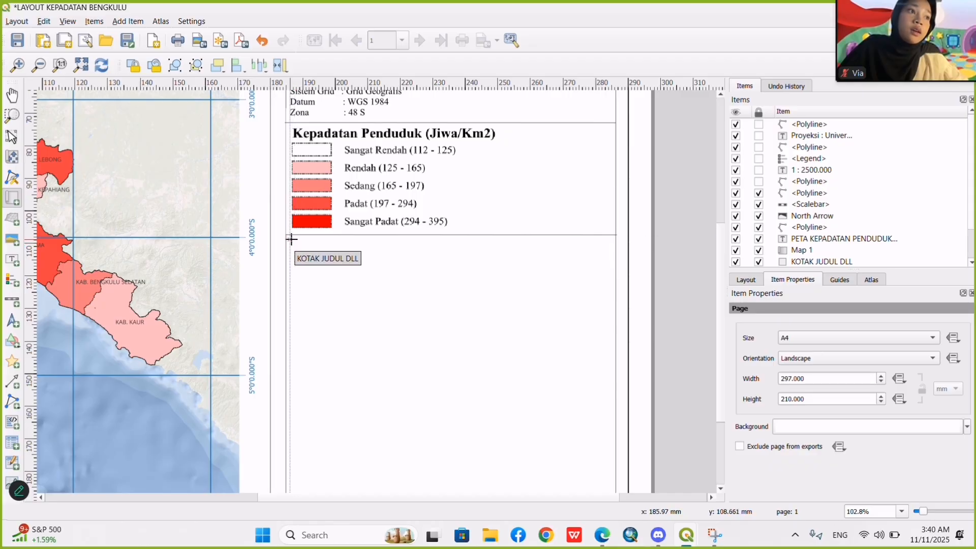
left_click_drag(291, 241, 610, 404)
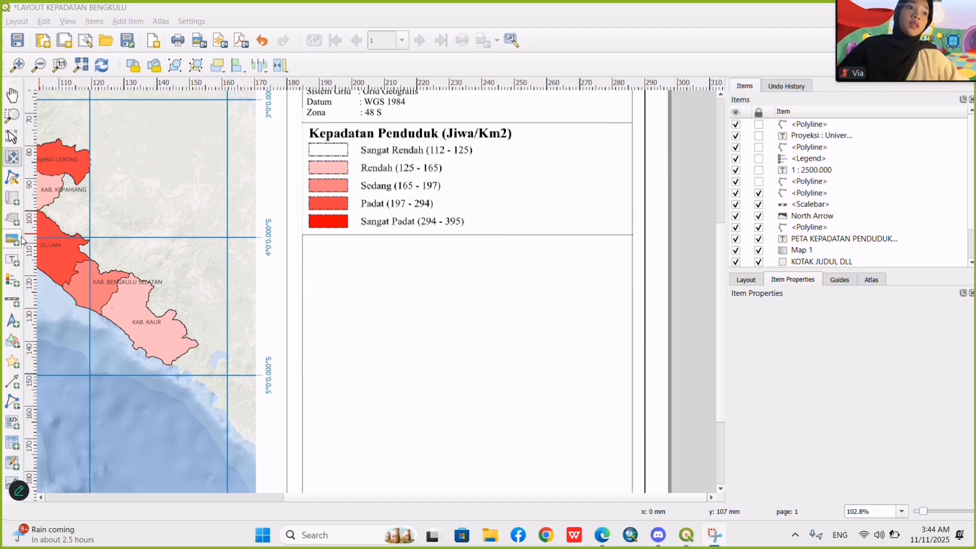
Add an inset map about 98 mm wide and 41 mm high in the side panel, beneath the divider under the legend.
left_click(13, 156)
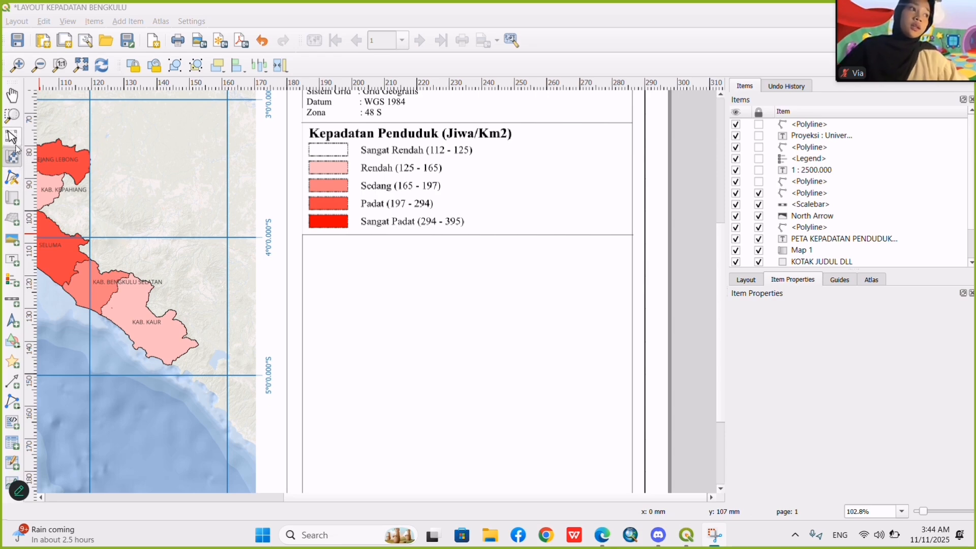
left_click(12, 197)
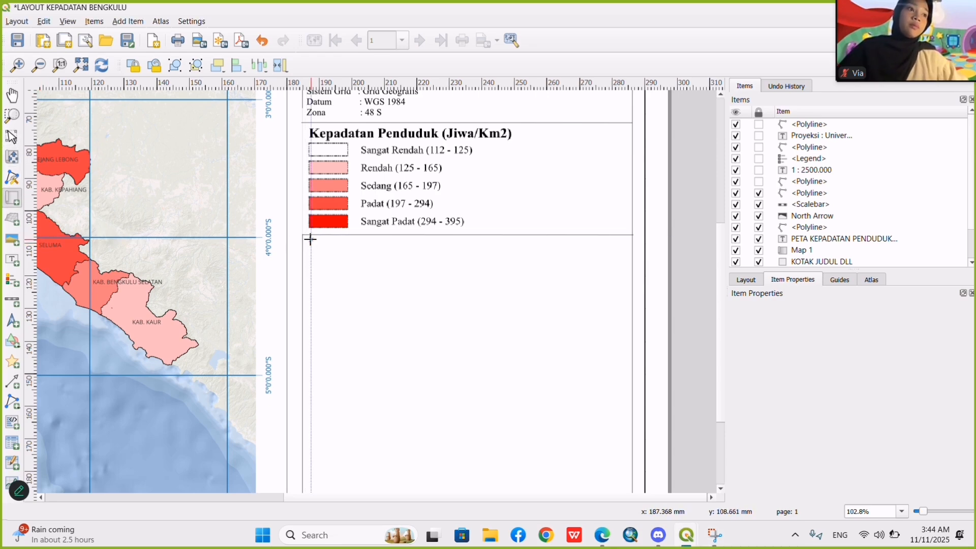
left_click_drag(307, 239, 629, 376)
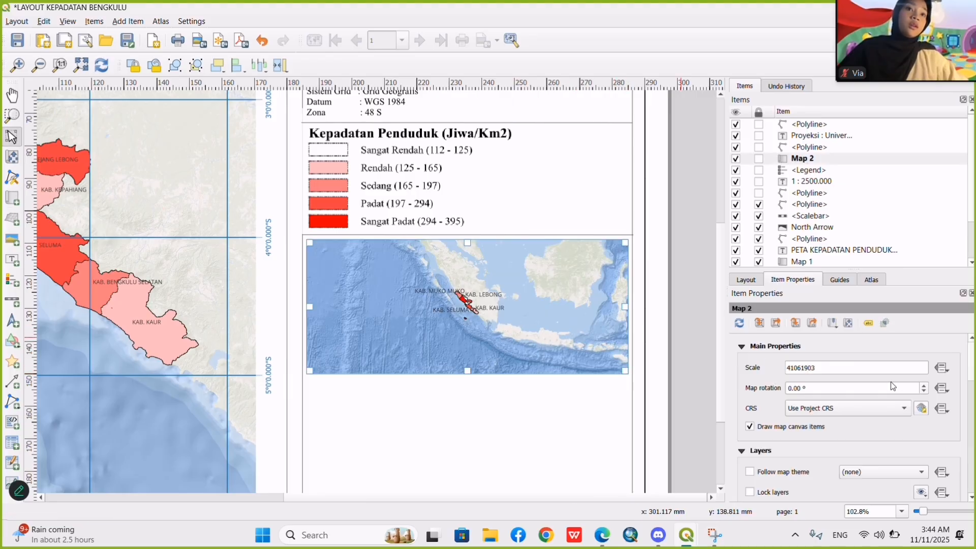
Try scales of 80000000 and 70000000 for the inset map.
left_click_drag(832, 371, 775, 378)
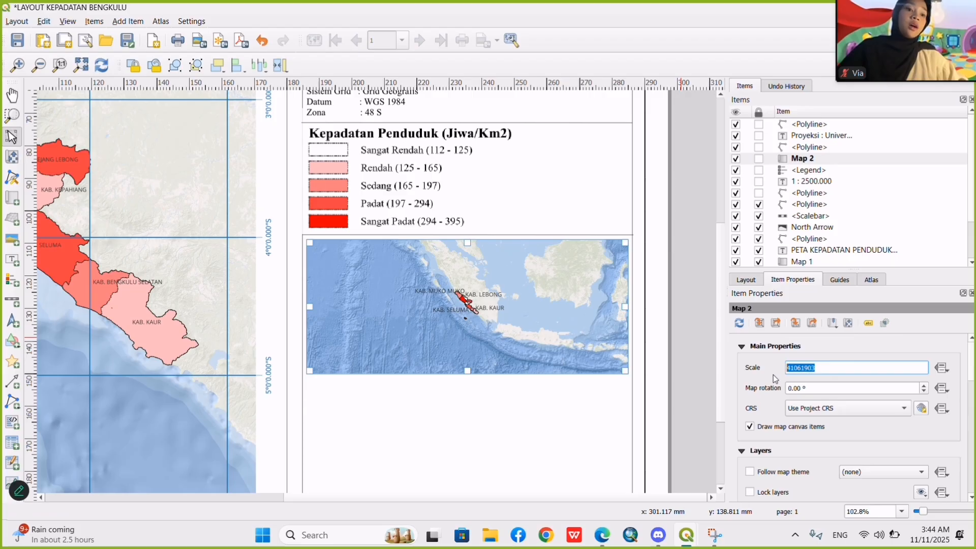
type("7")
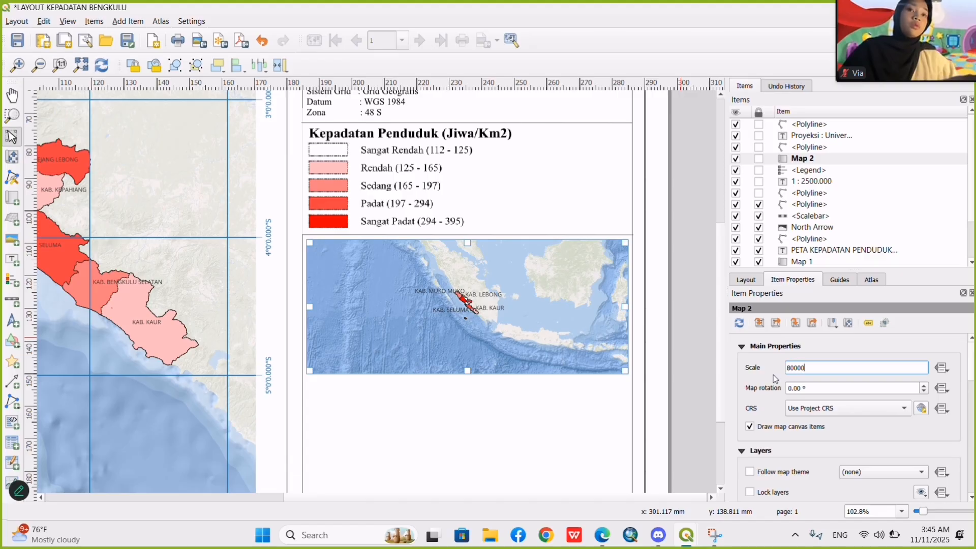
left_click(849, 386)
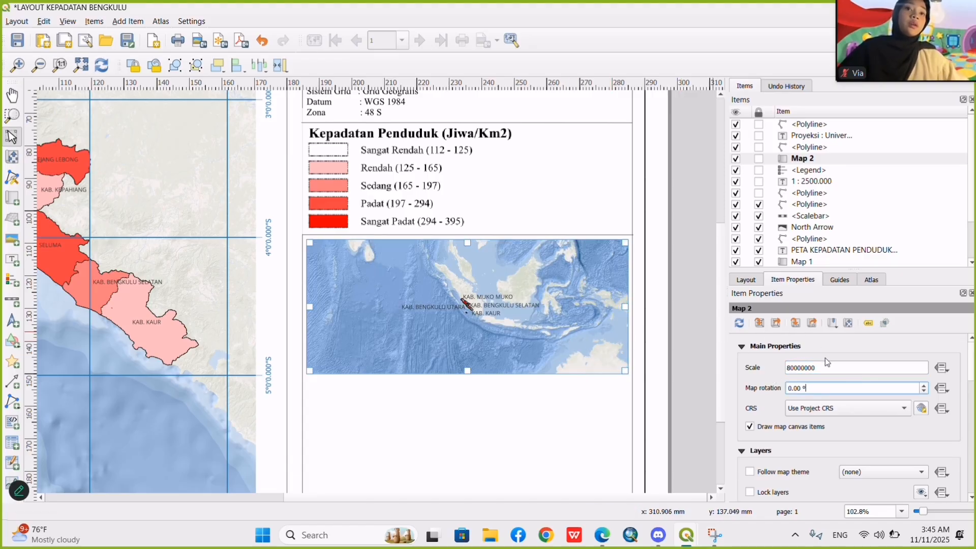
double_click(795, 367)
type("70")
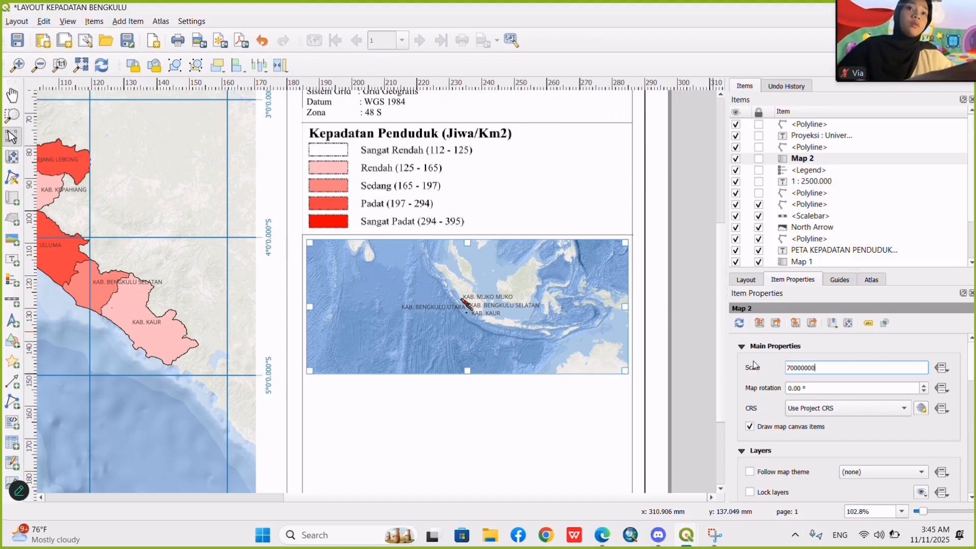
type("000000")
left_click(843, 388)
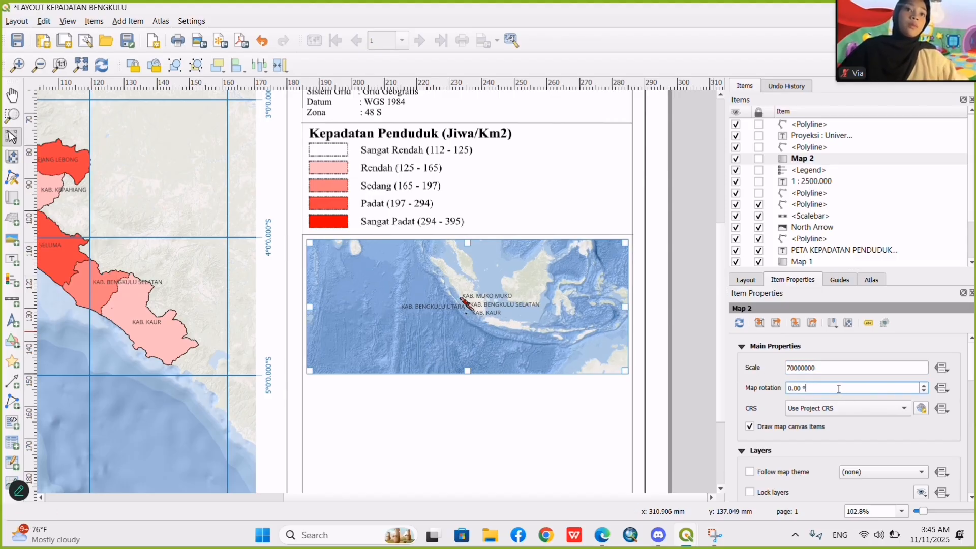
Shift the inset map's content to centre Indonesia in its frame and set its scale to 60000000.
left_click(13, 159)
left_click_drag(500, 293, 445, 302)
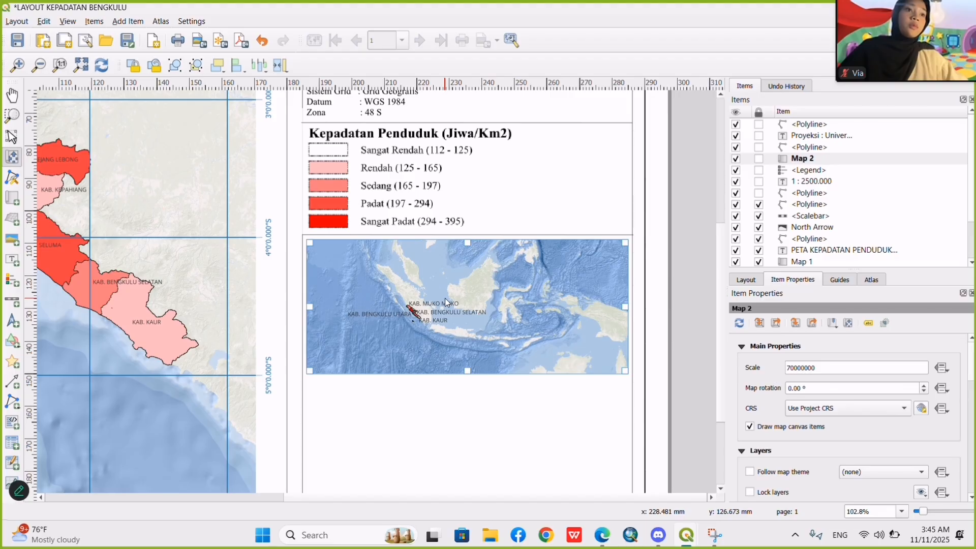
left_click_drag(844, 364, 762, 361)
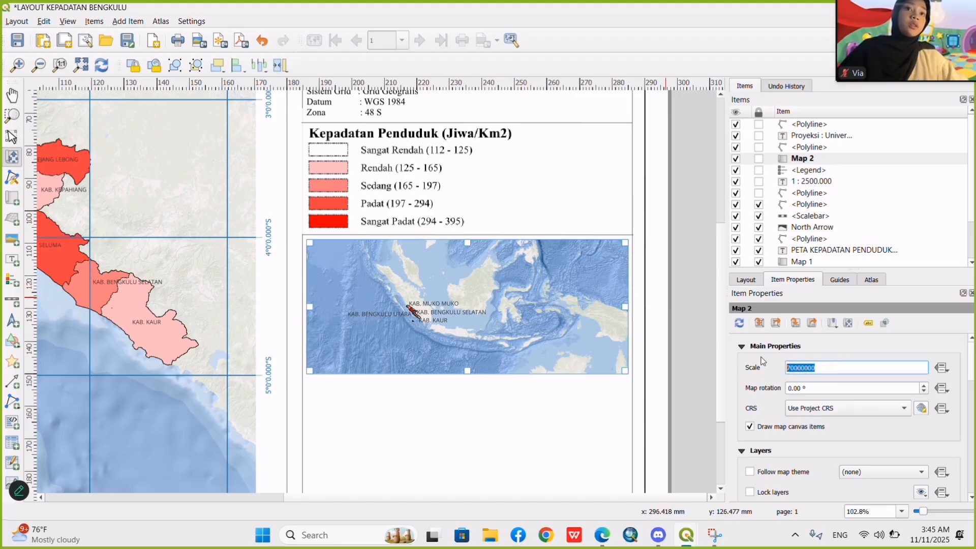
type("6")
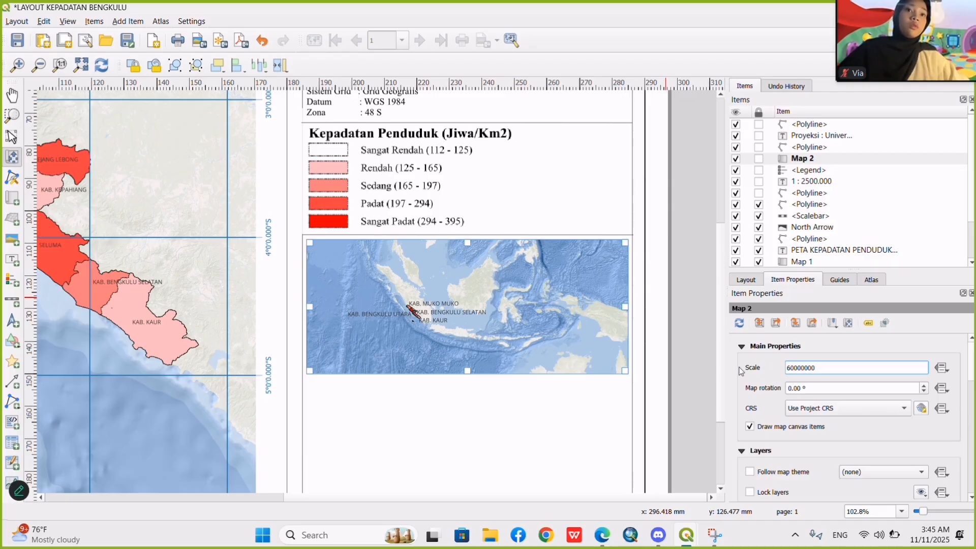
left_click(826, 391)
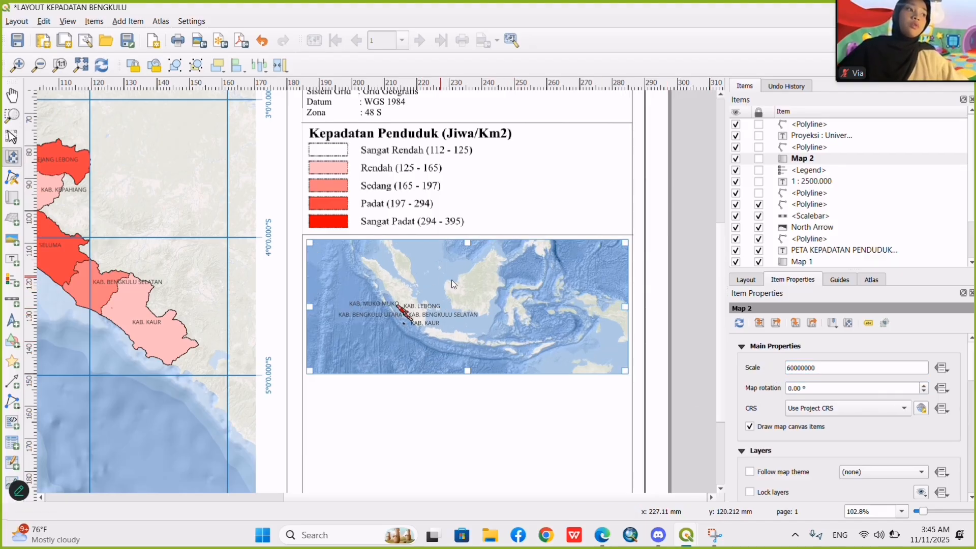
left_click_drag(469, 286, 471, 288)
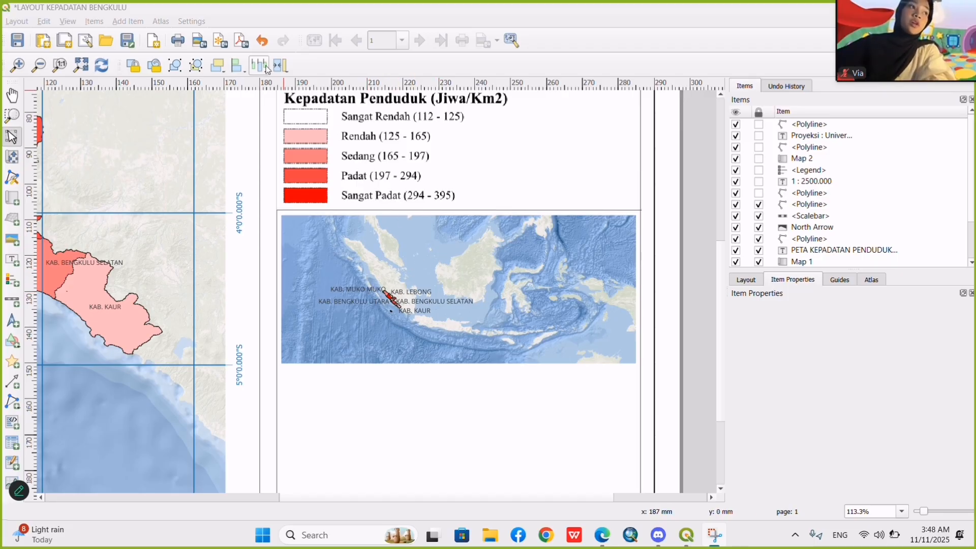
Save the project with the current print layout.
left_click(15, 47)
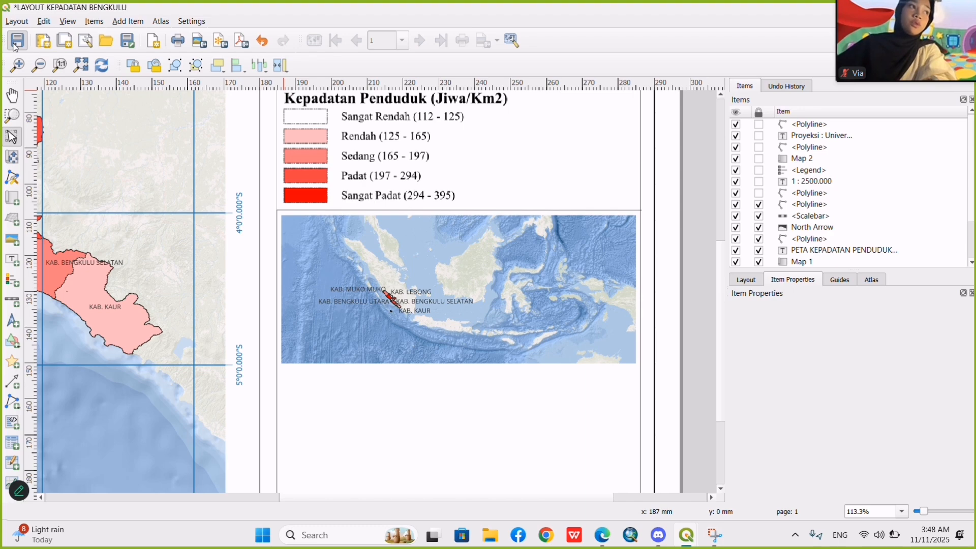
left_click(9, 41)
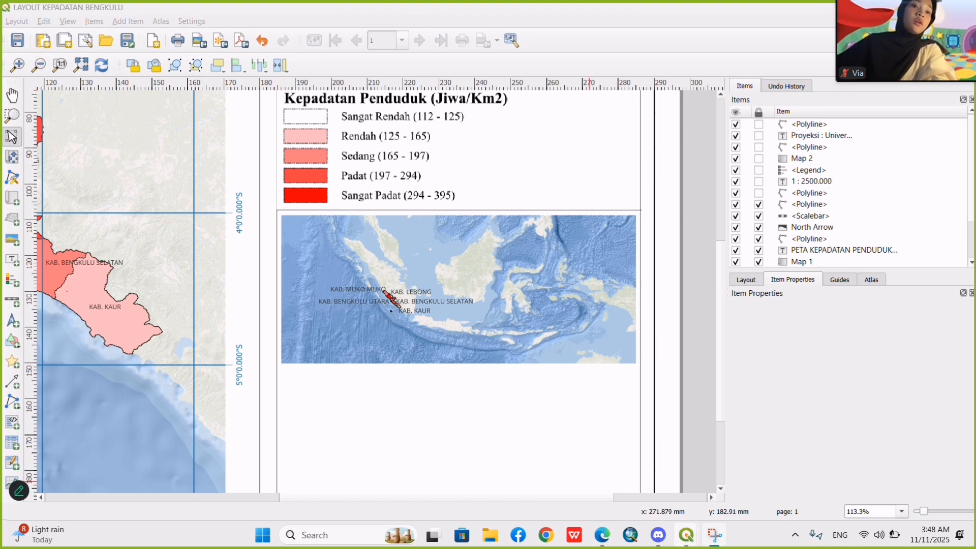
Switch to the main BENGKULU project window, hide the adm_bengkulu_perkabupatenkota1 layer and show its copy.
mouse_move(682, 544)
left_click(694, 503)
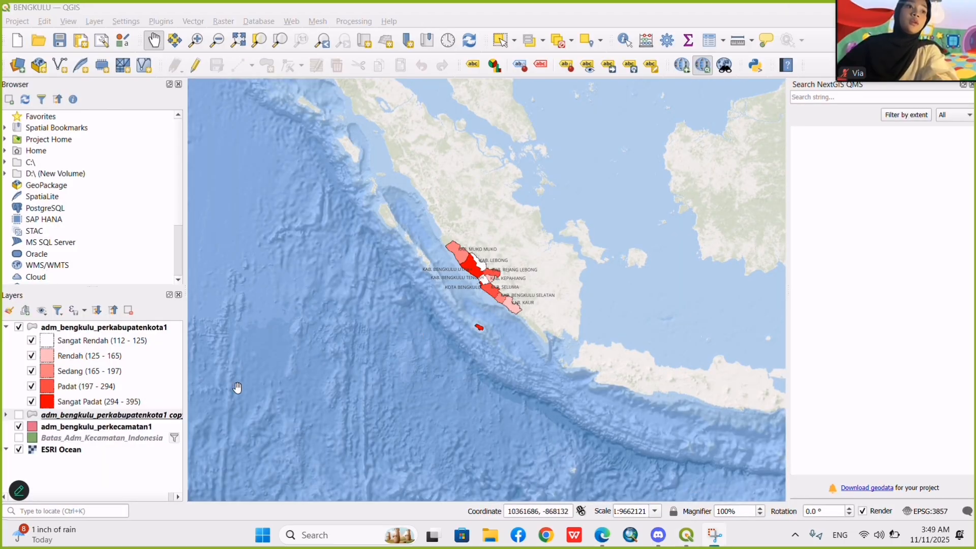
left_click(19, 328)
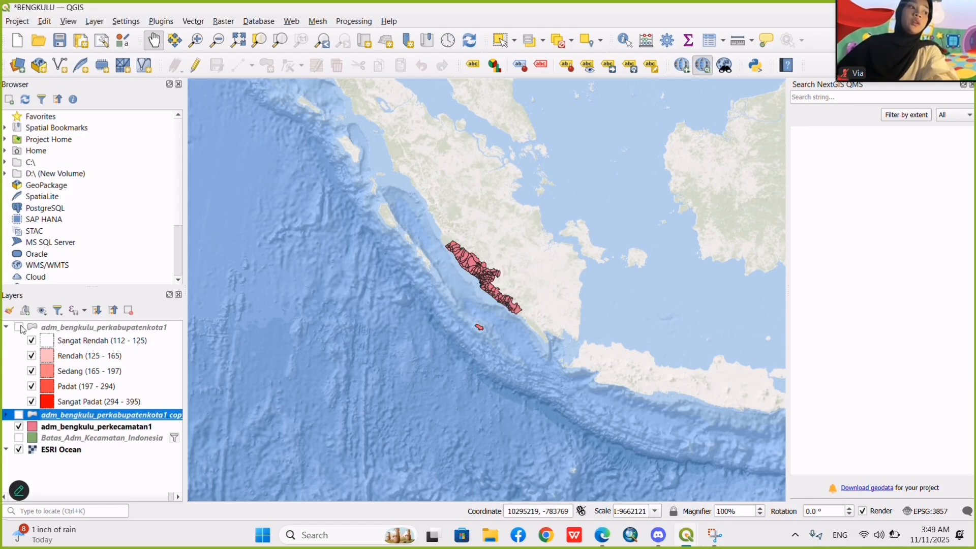
left_click(18, 416)
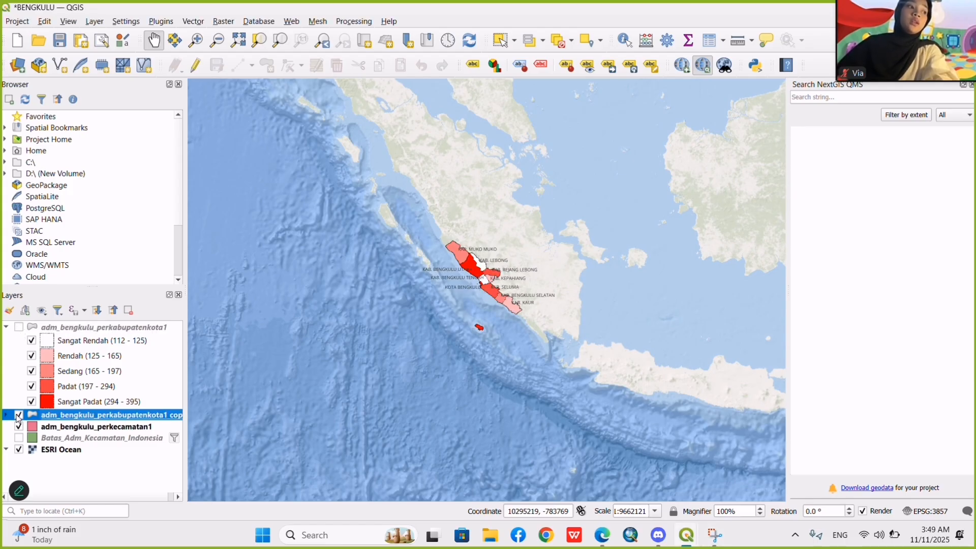
right_click(64, 419)
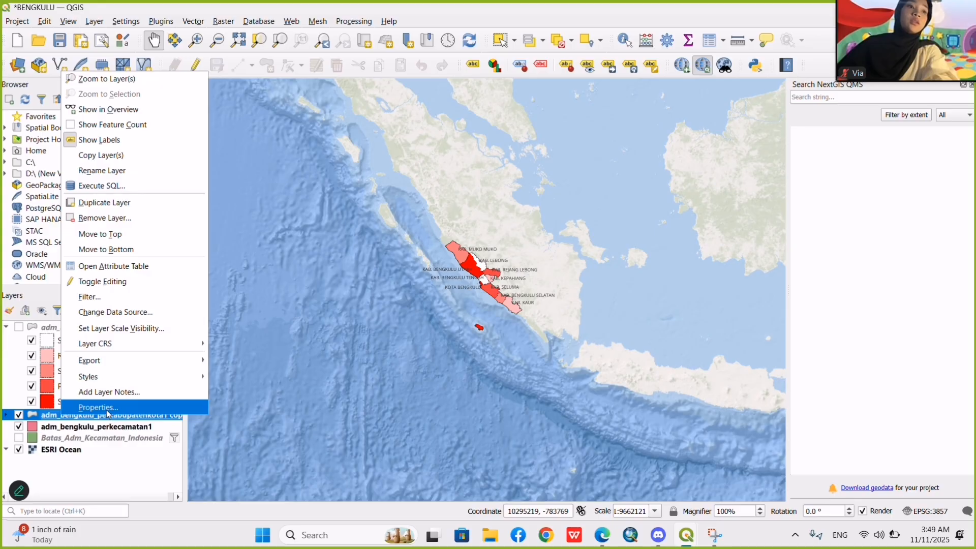
mouse_move(687, 543)
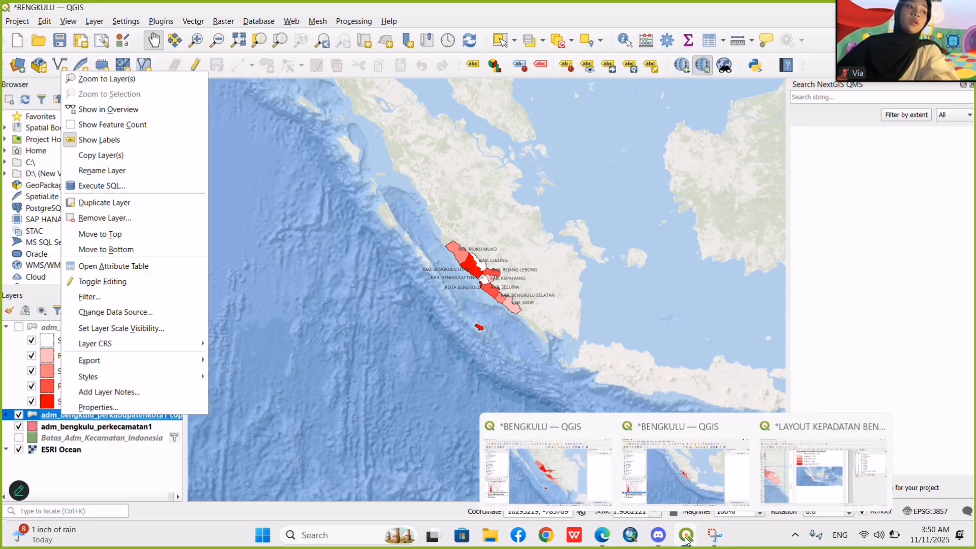
left_click(772, 486)
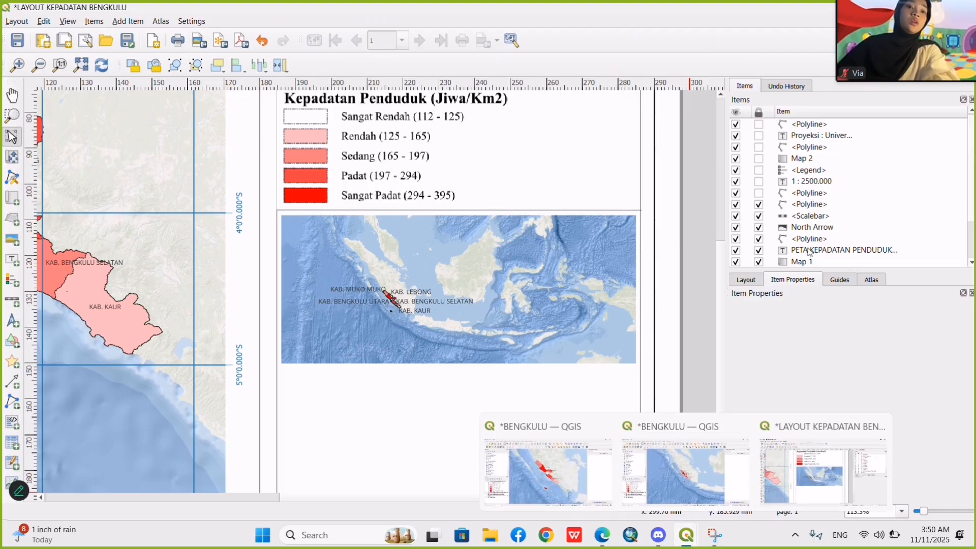
mouse_move(687, 547)
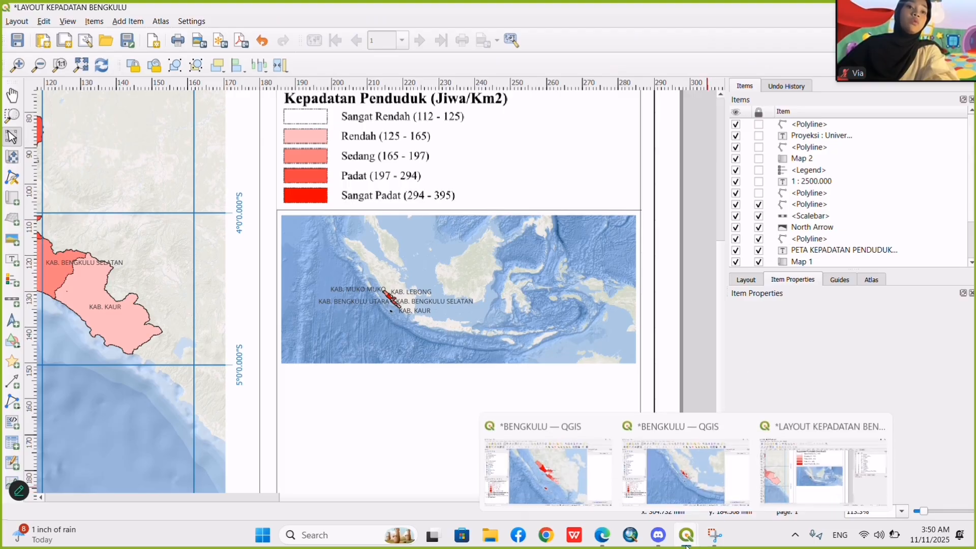
left_click(686, 495)
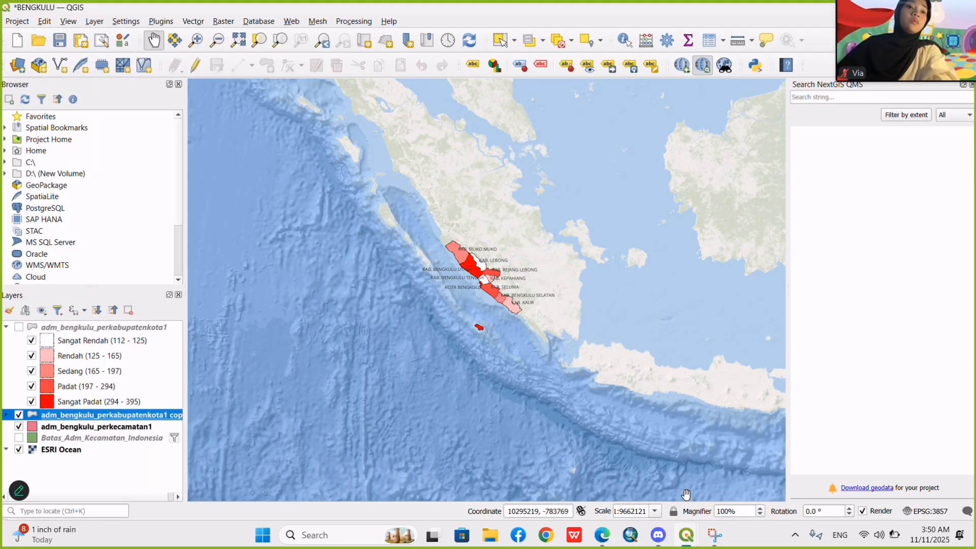
Set the labelling of the adm_bengkulu_perkabupatenkota1 copy layer to No Labels in its layer properties.
right_click(122, 421)
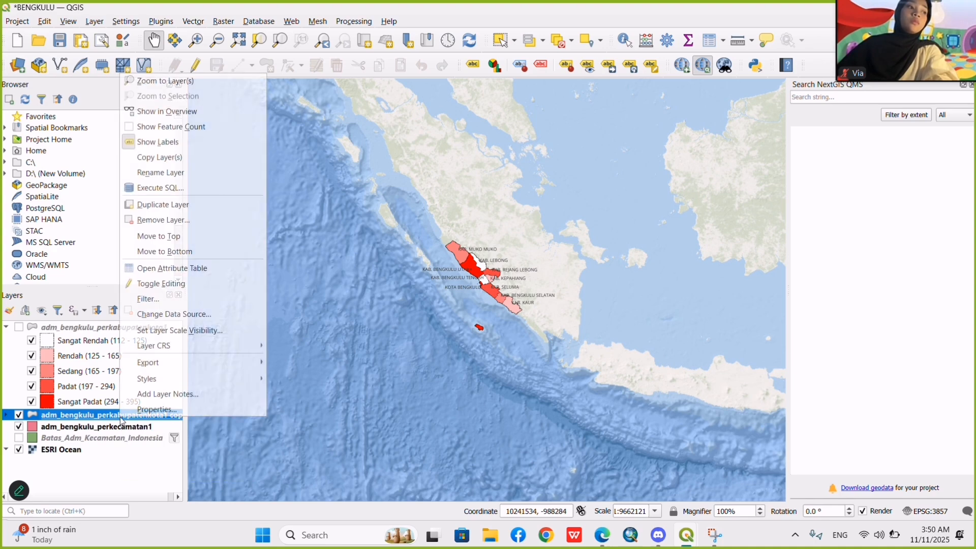
left_click(176, 413)
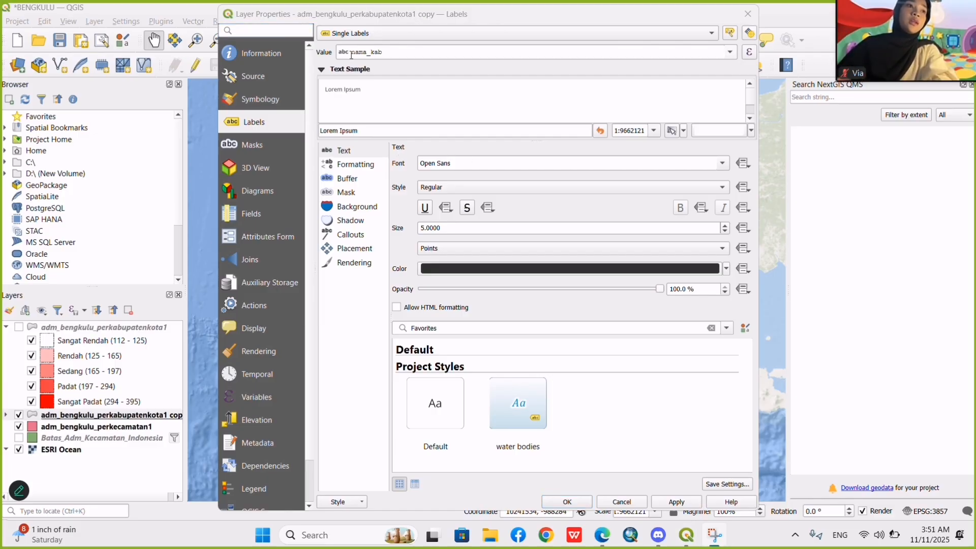
left_click(373, 37)
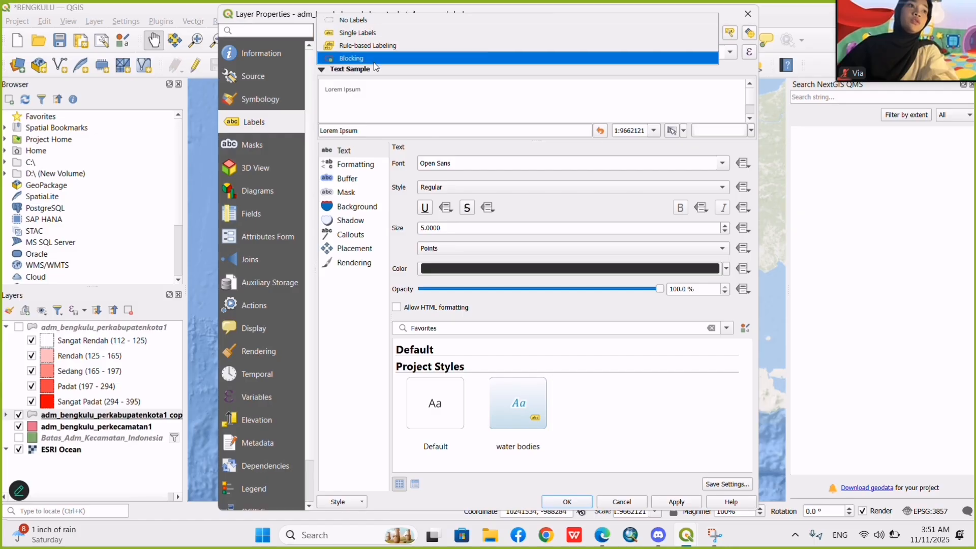
left_click(374, 19)
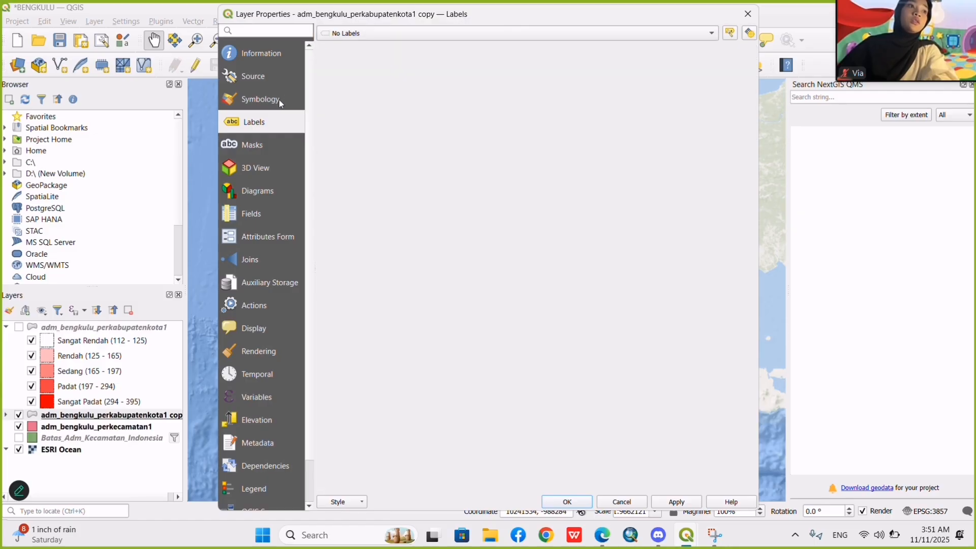
Change the copy layer's symbology from graduated classes to Single Symbol.
left_click(281, 104)
left_click(370, 34)
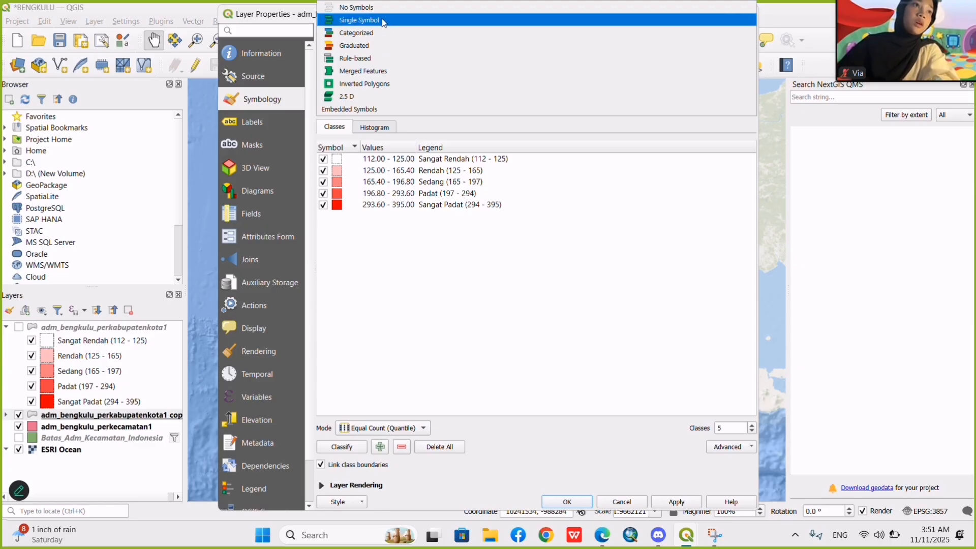
left_click(383, 22)
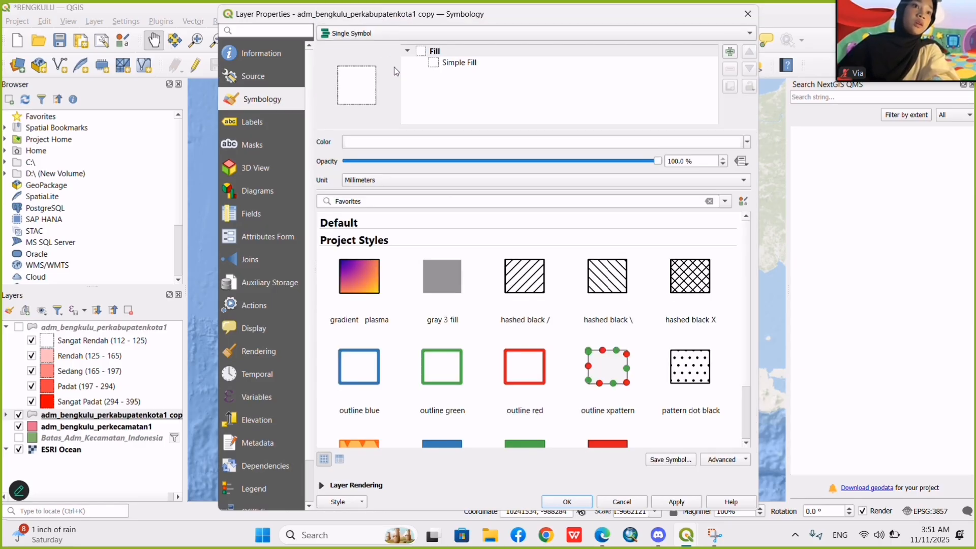
Keep the copy layer's symbology on Single Symbol and set its Simple Fill stroke color to the standard red.
left_click(420, 20)
left_click(369, 36)
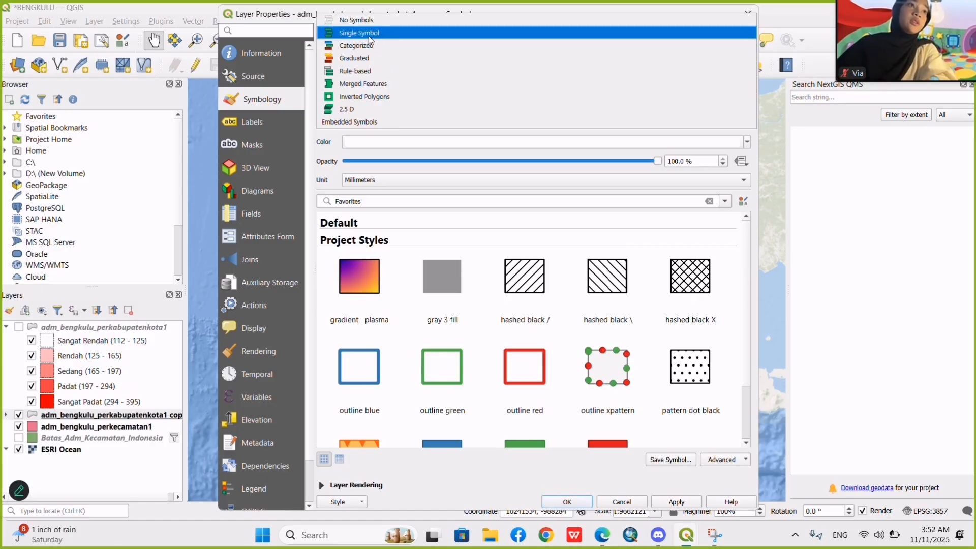
left_click(369, 35)
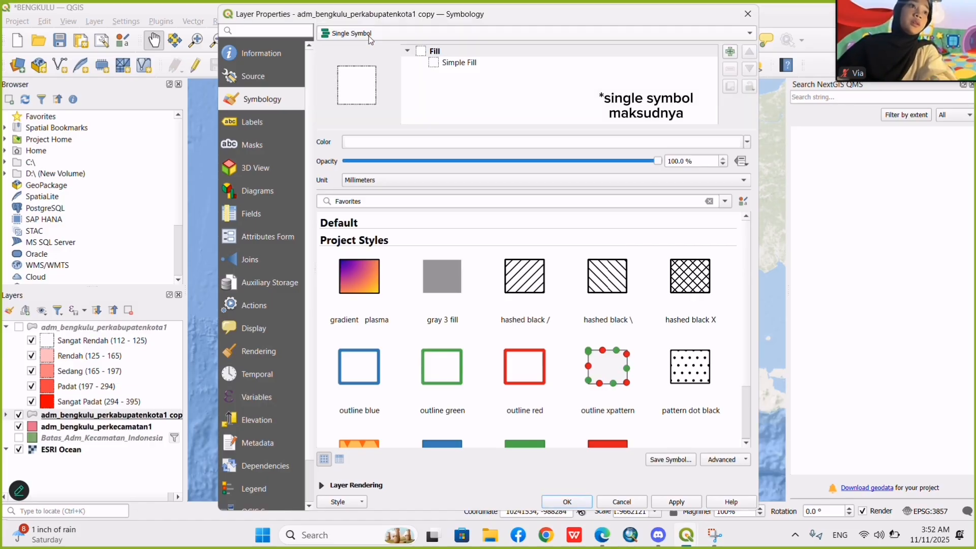
left_click(447, 61)
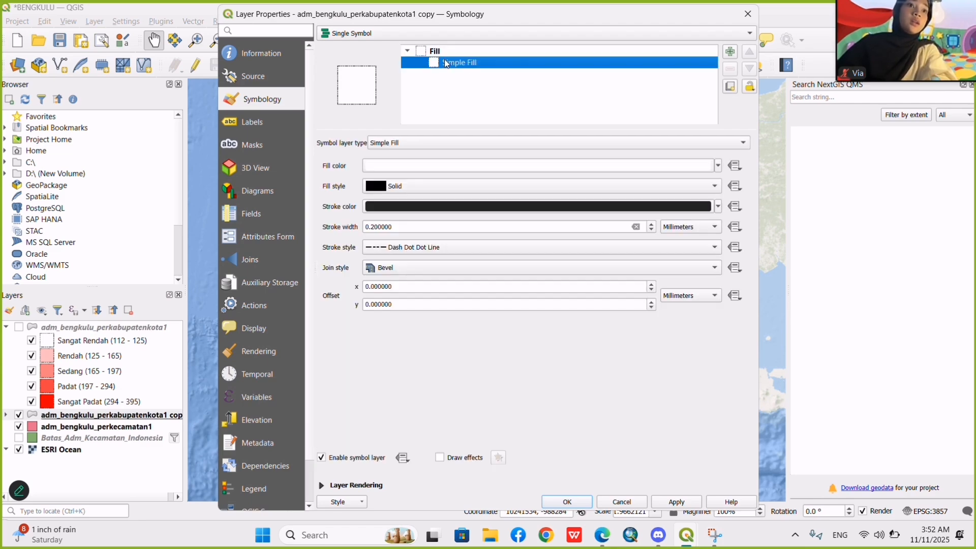
left_click(419, 187)
left_click(411, 186)
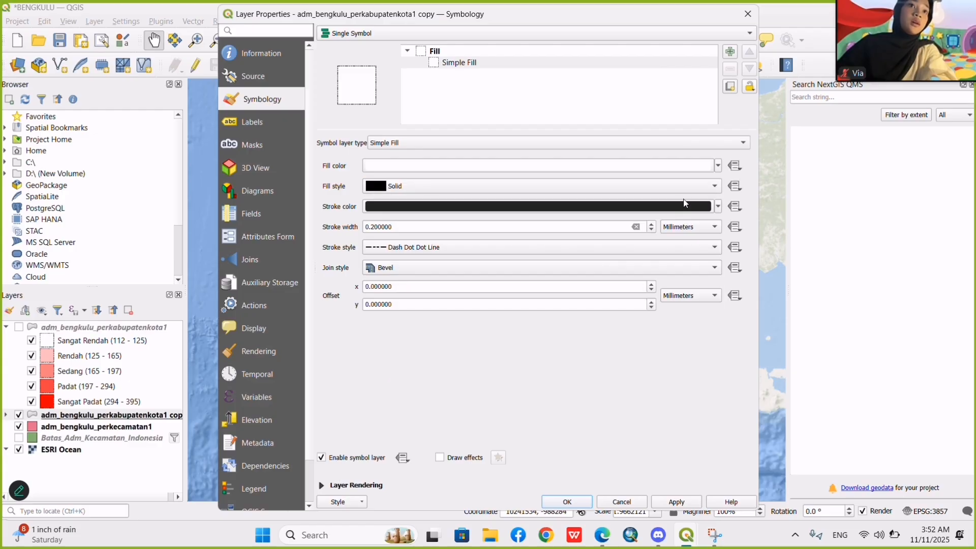
left_click(719, 187)
left_click(721, 189)
left_click(718, 208)
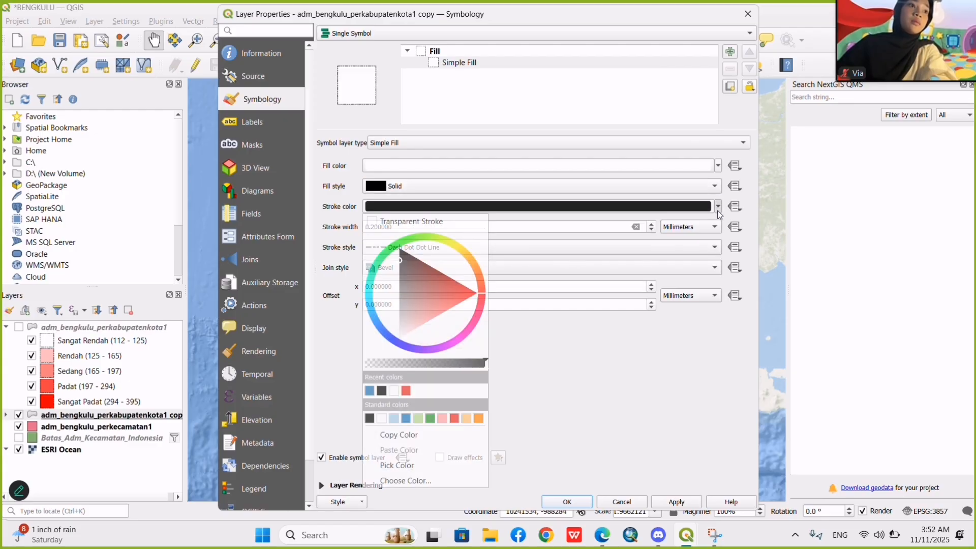
left_click(455, 419)
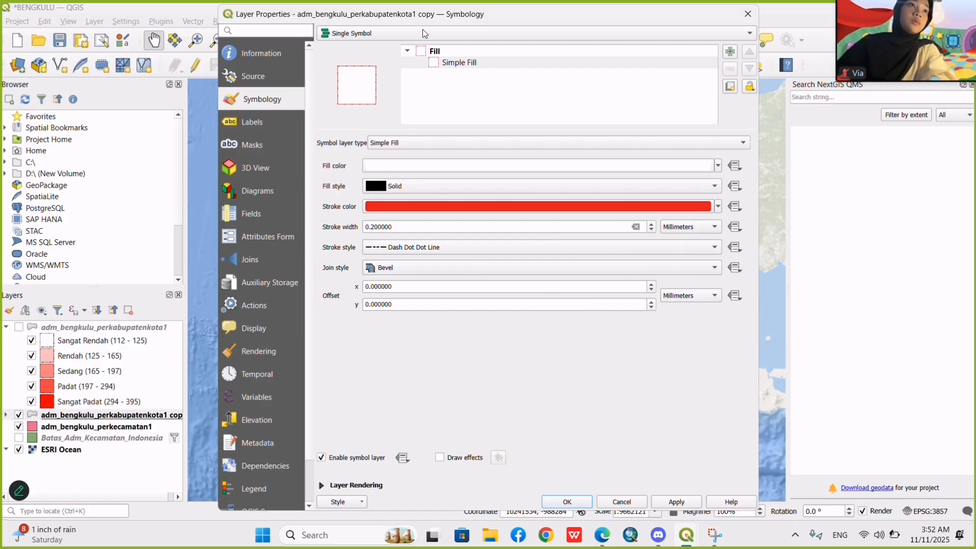
Set the copy layer's stroke width to 0 and stroke style to No Line, and apply the layer properties.
key("super+shift+s")
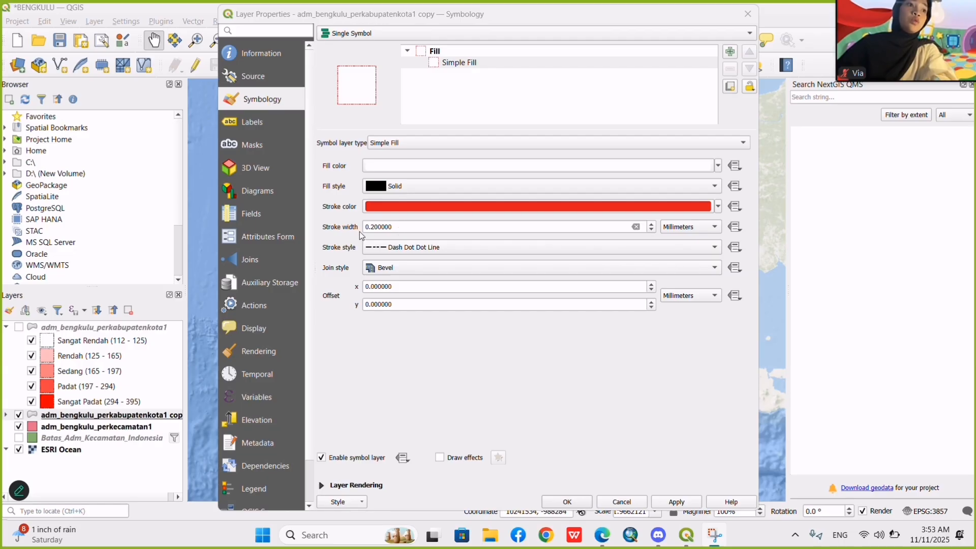
double_click(403, 231)
type("0")
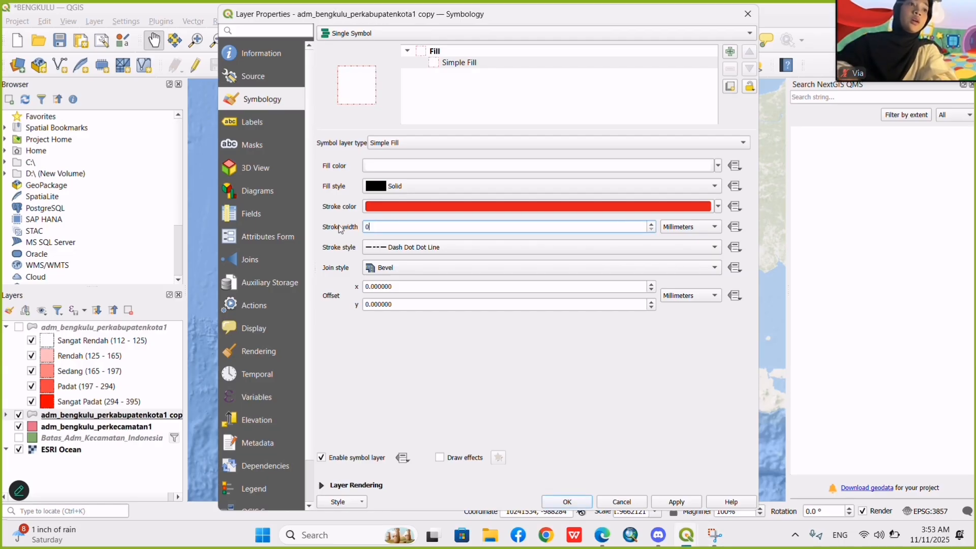
left_click(395, 252)
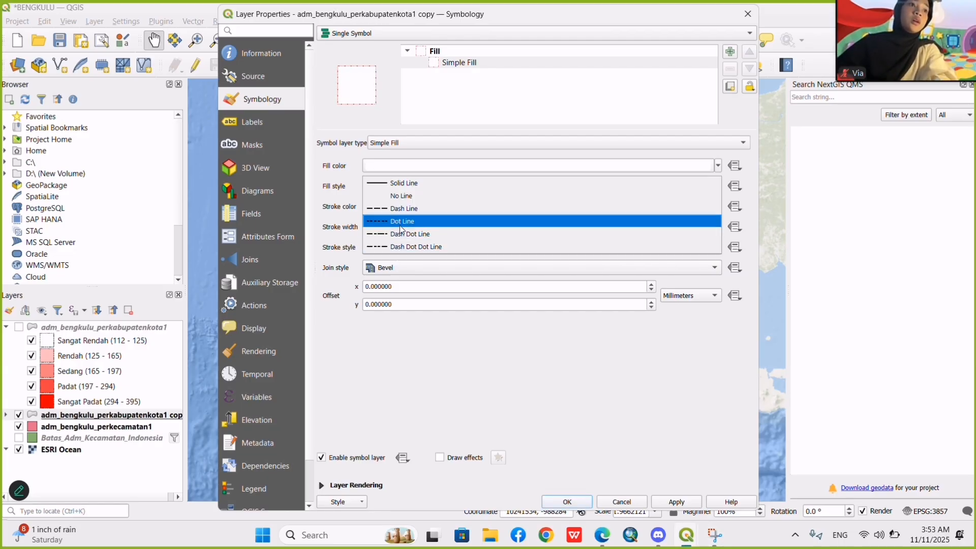
left_click(389, 197)
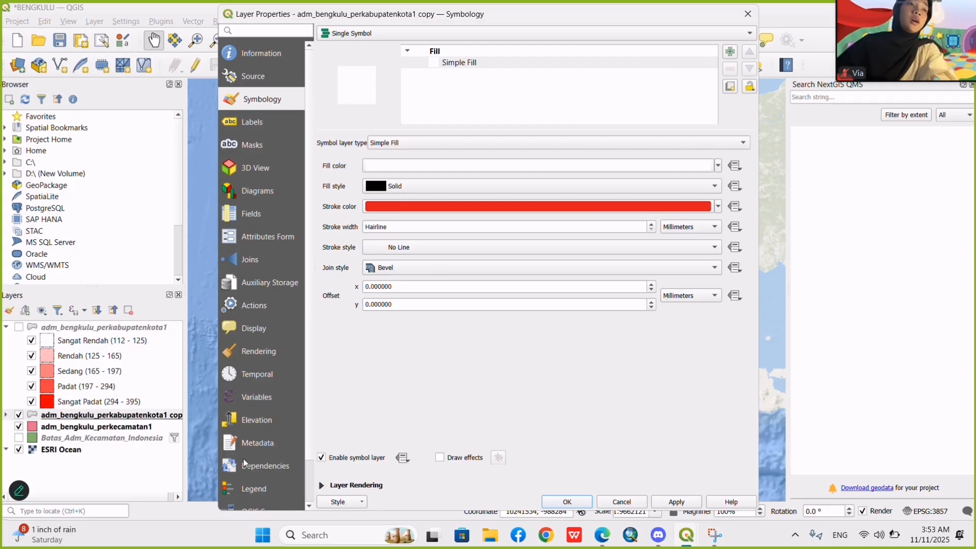
left_click(320, 484)
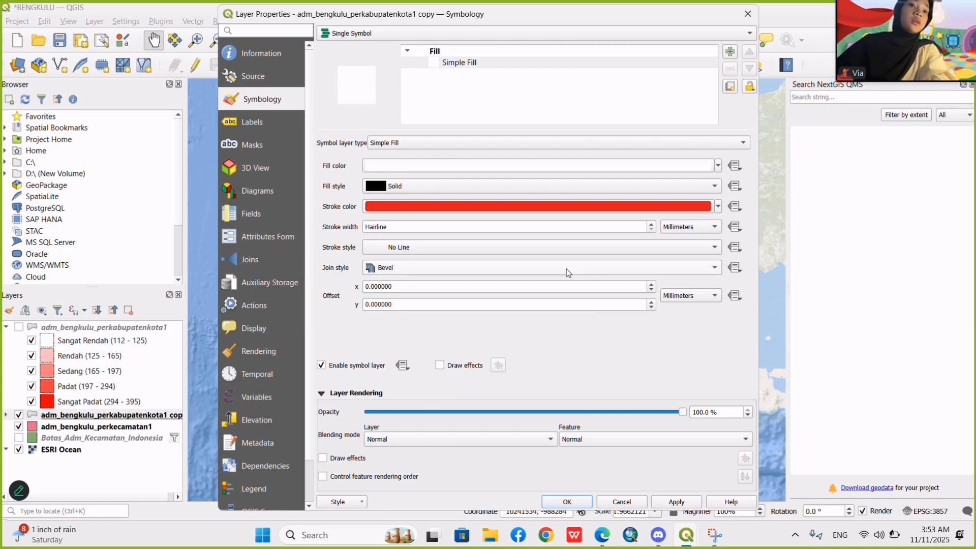
left_click(420, 28)
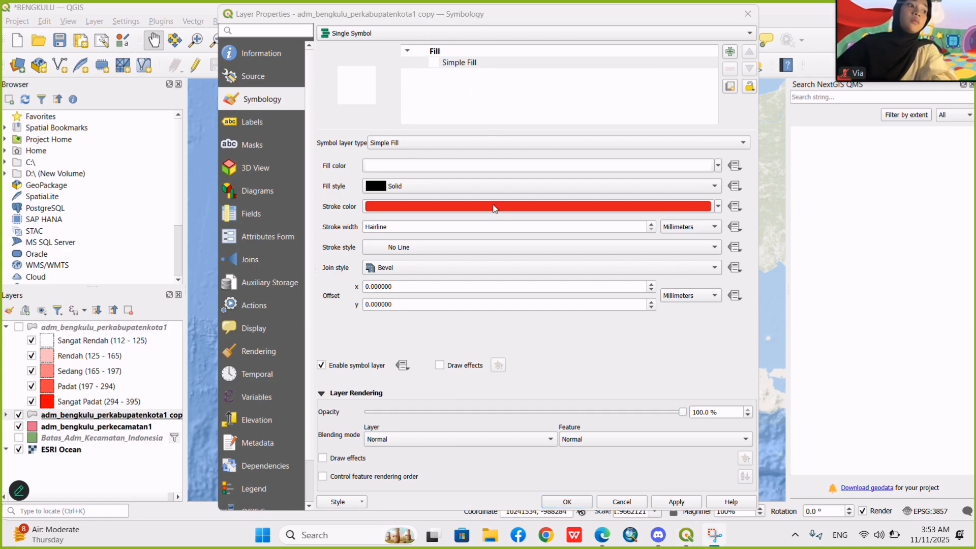
left_click(668, 499)
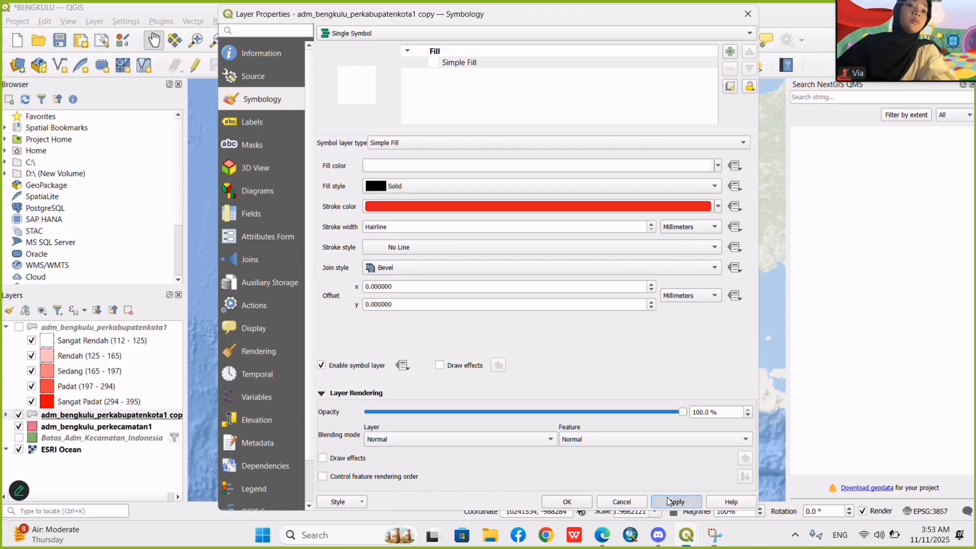
left_click(583, 504)
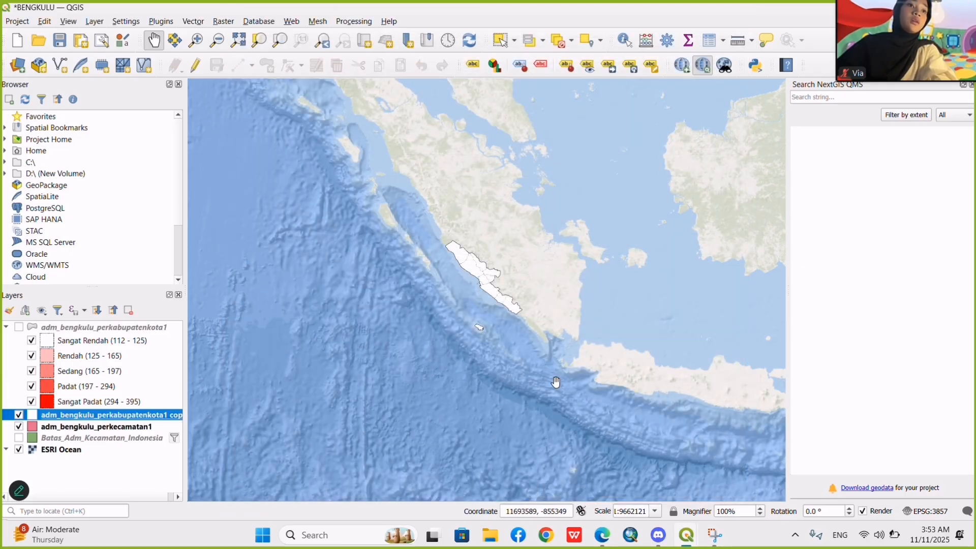
scroll(515, 311, "up", 3)
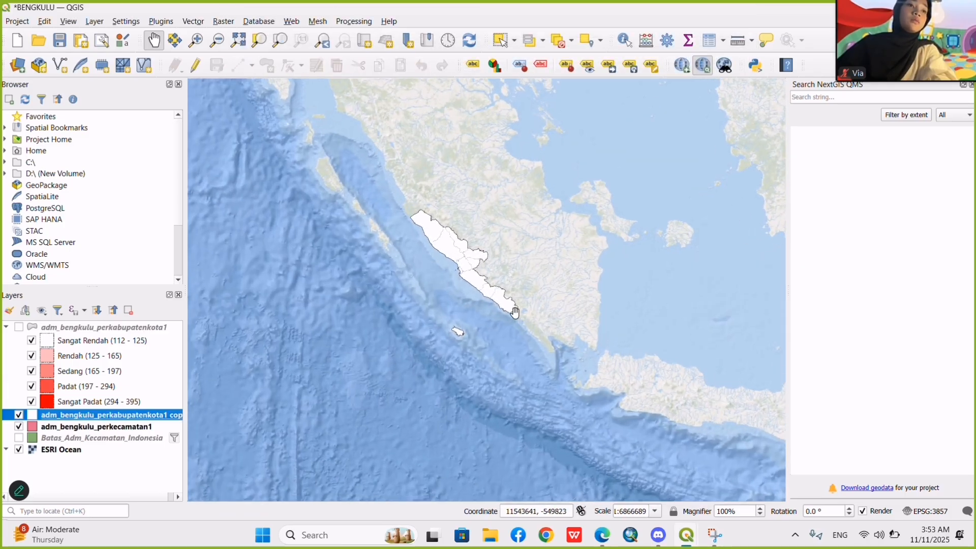
scroll(414, 238, "up", 1)
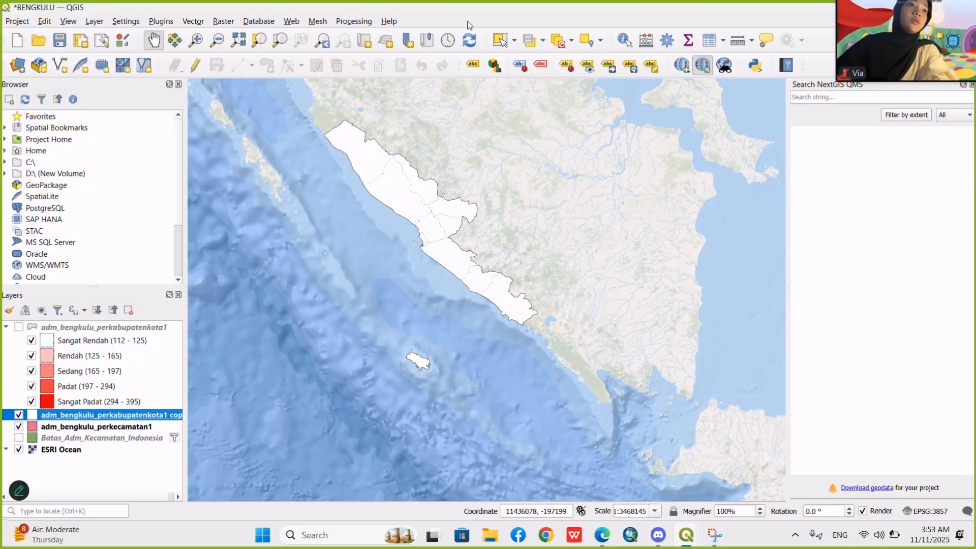
scroll(370, 134, "up", 1)
scroll(410, 213, "up", 2)
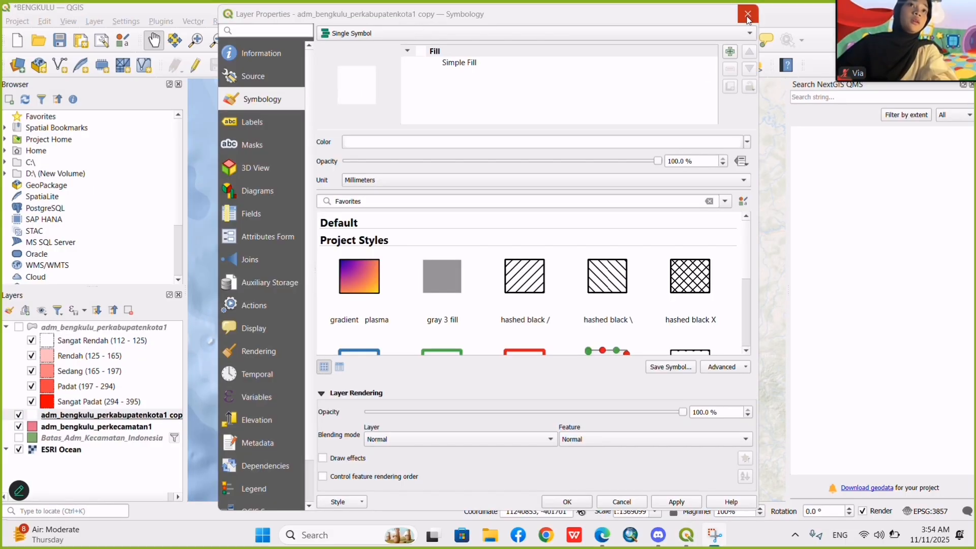
left_click(747, 14)
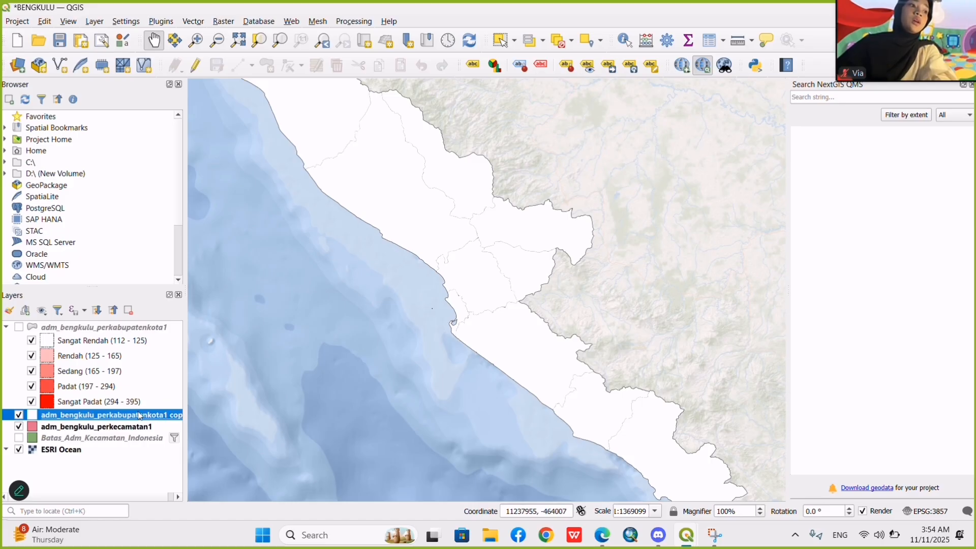
Set the fill color of the adm_bengkulu_perkabupatenkota1 copy layer to the standard red in its symbology.
right_click(142, 418)
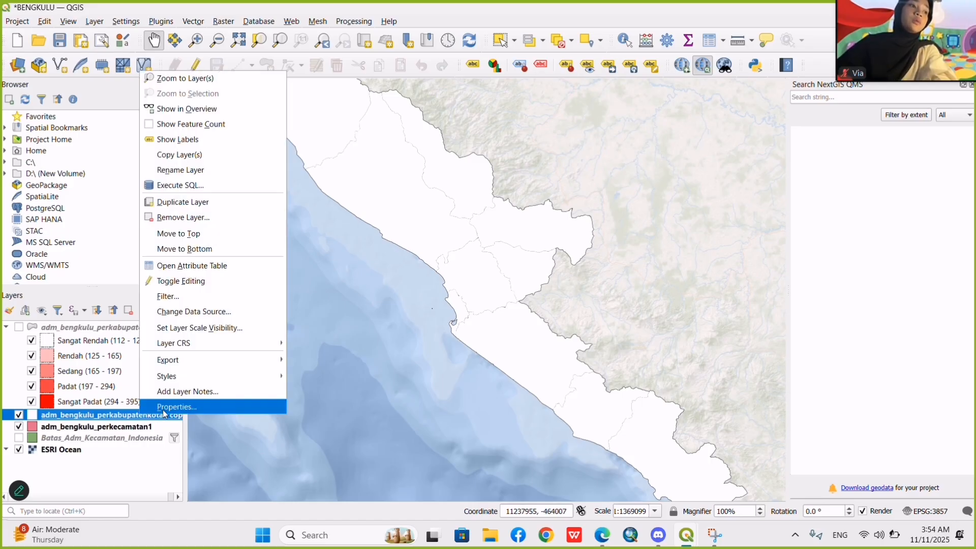
left_click(161, 407)
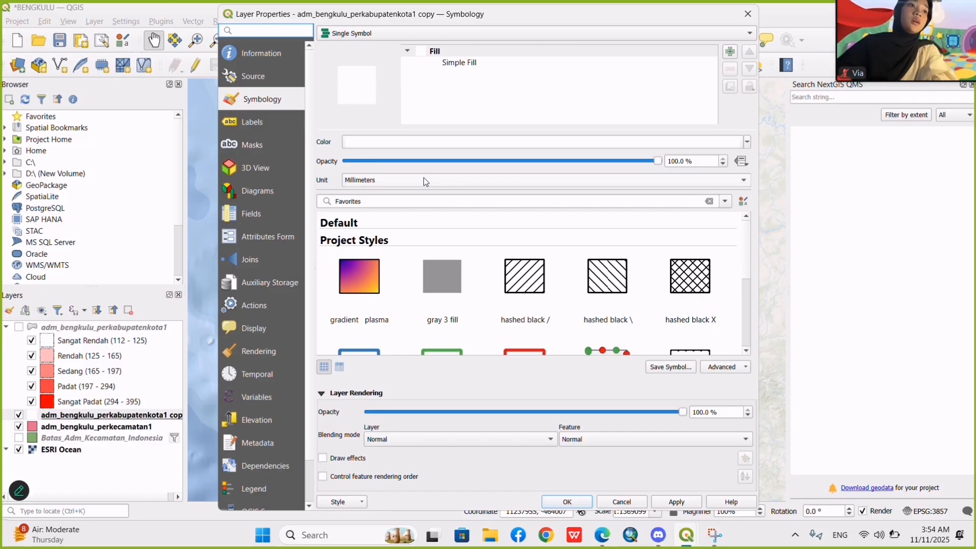
left_click(427, 147)
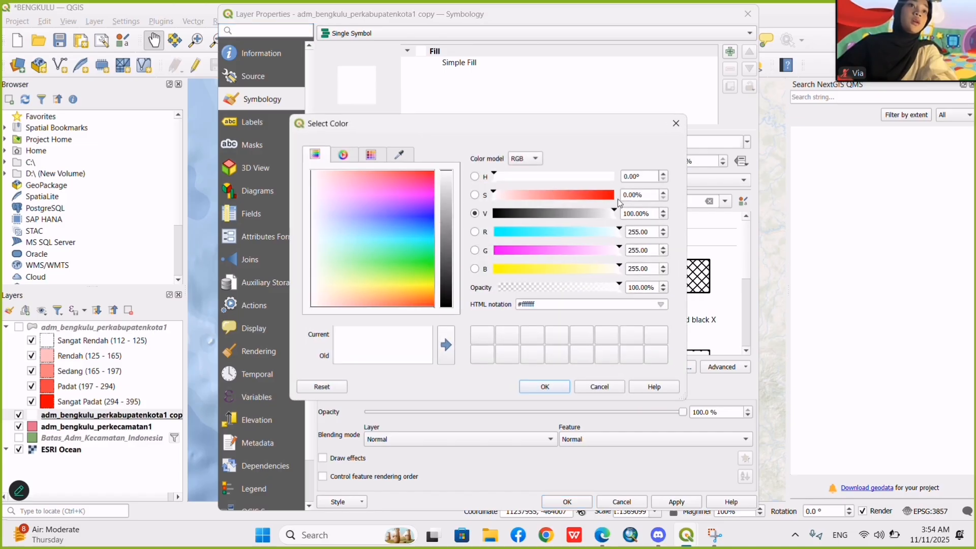
left_click(676, 123)
left_click(747, 180)
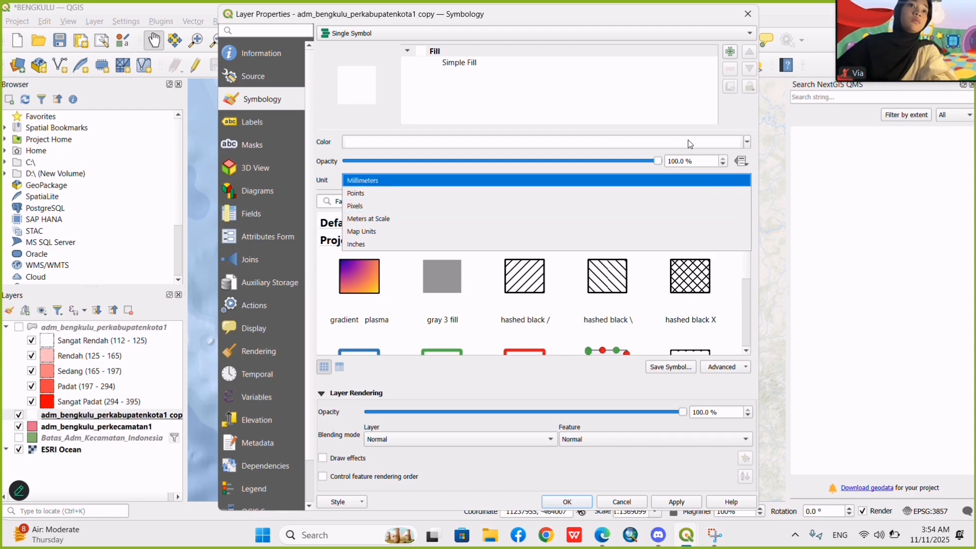
left_click(748, 143)
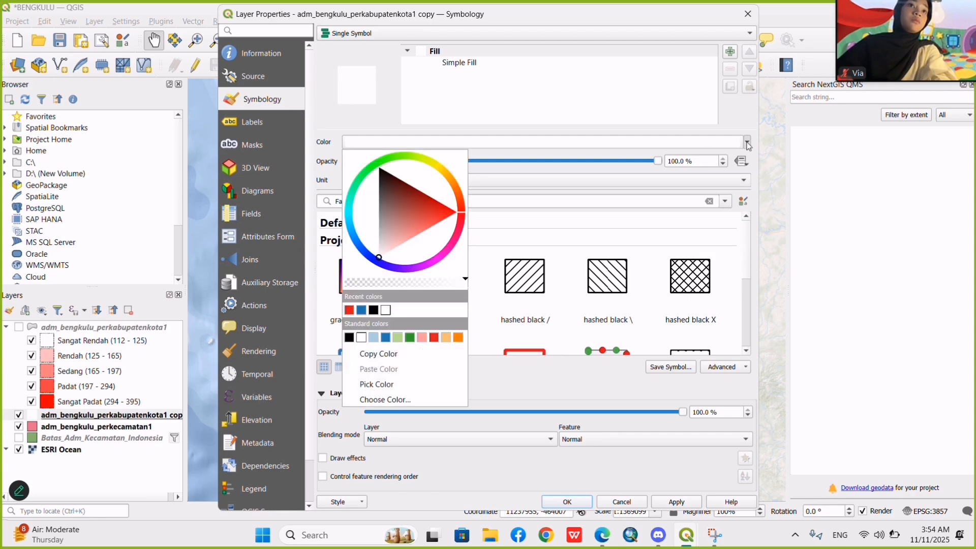
left_click(434, 338)
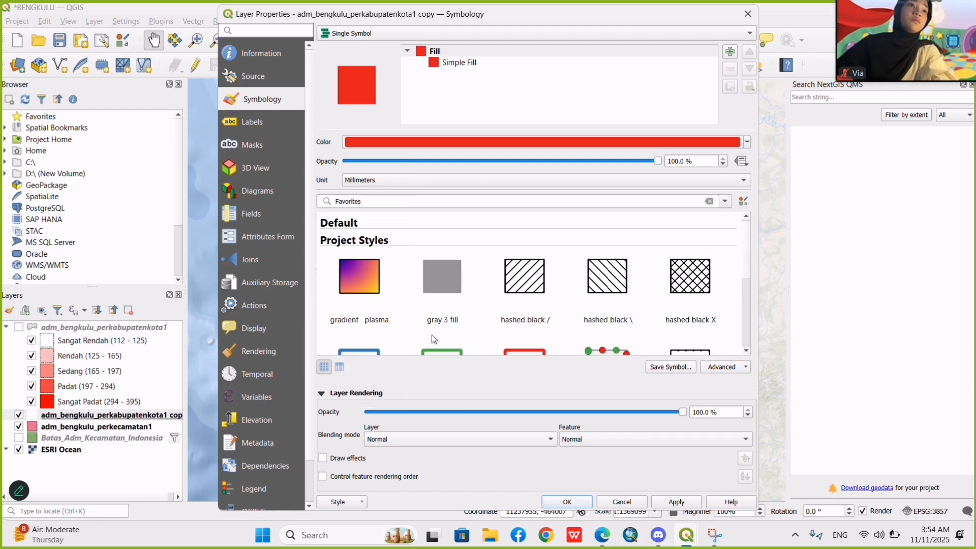
left_click(559, 505)
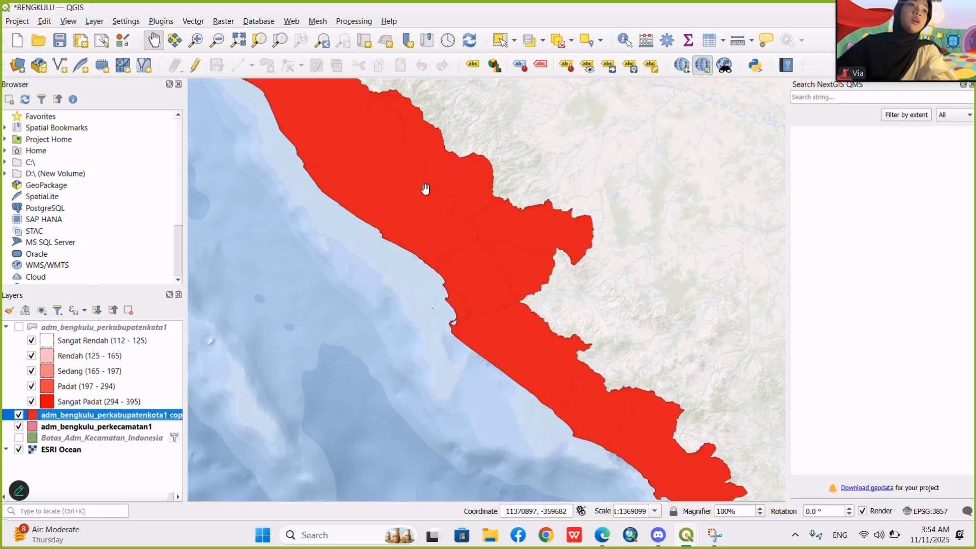
scroll(364, 257, "down", 2)
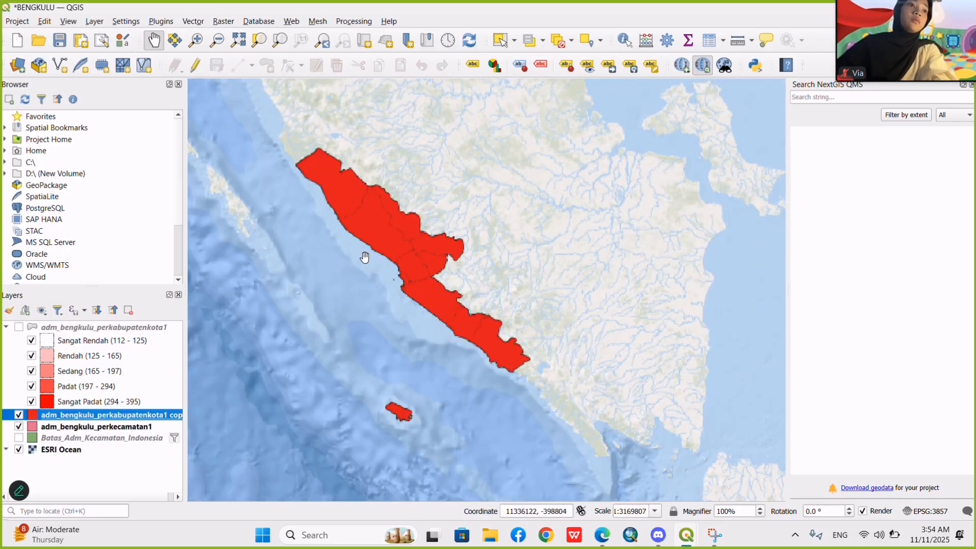
scroll(364, 257, "up", 2)
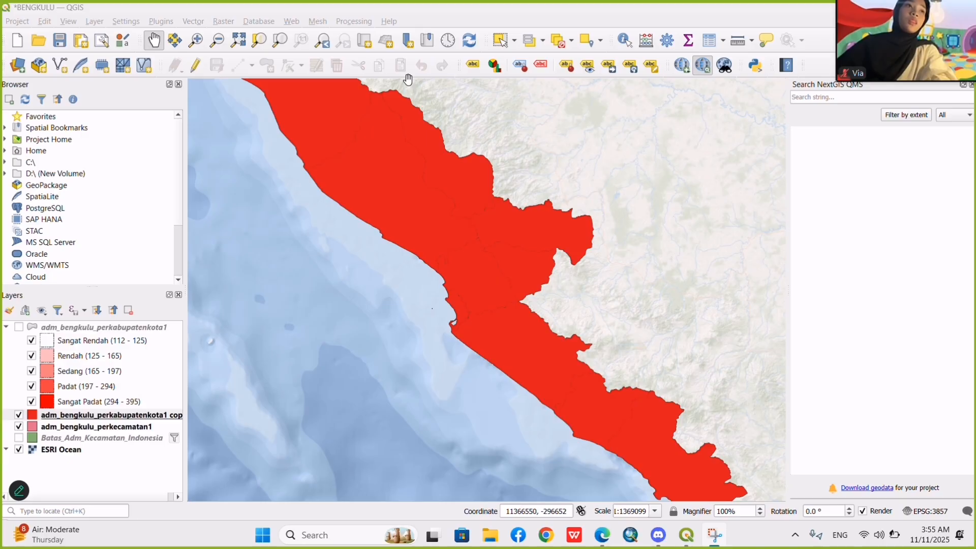
scroll(397, 215, "down", 2)
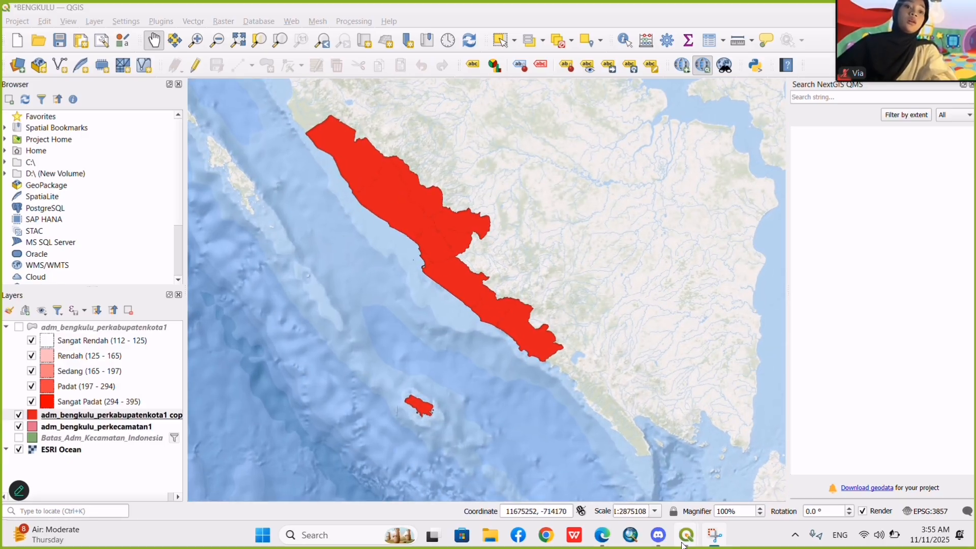
Switch to the LAYOUT KEPADATAN BENGKULU window and update the preview of the Indonesia inset, Map 2.
mouse_move(686, 535)
left_click(811, 484)
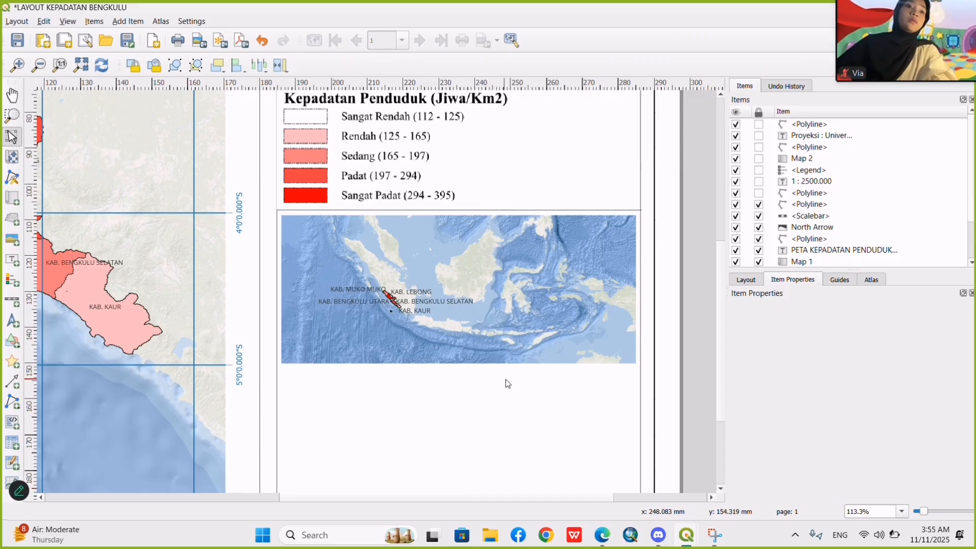
left_click(397, 322)
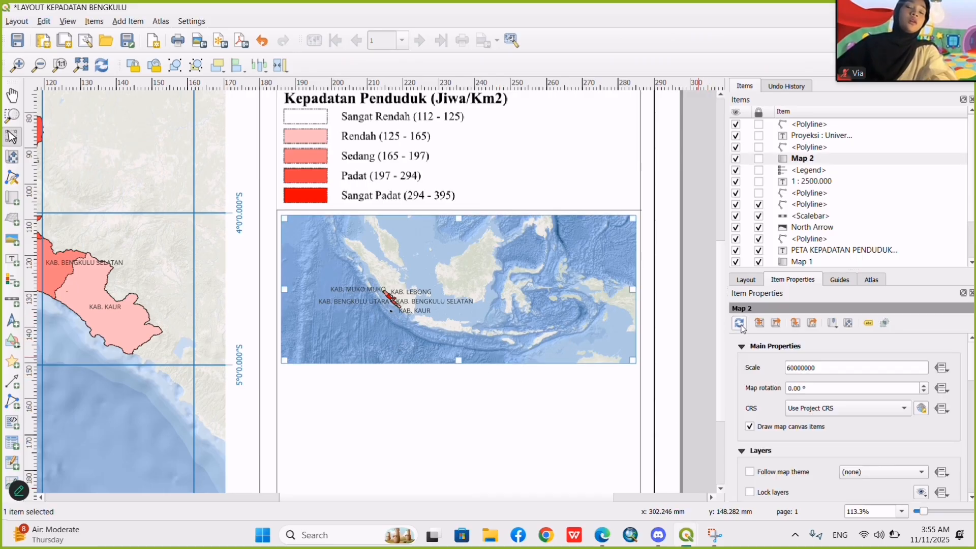
left_click(788, 149)
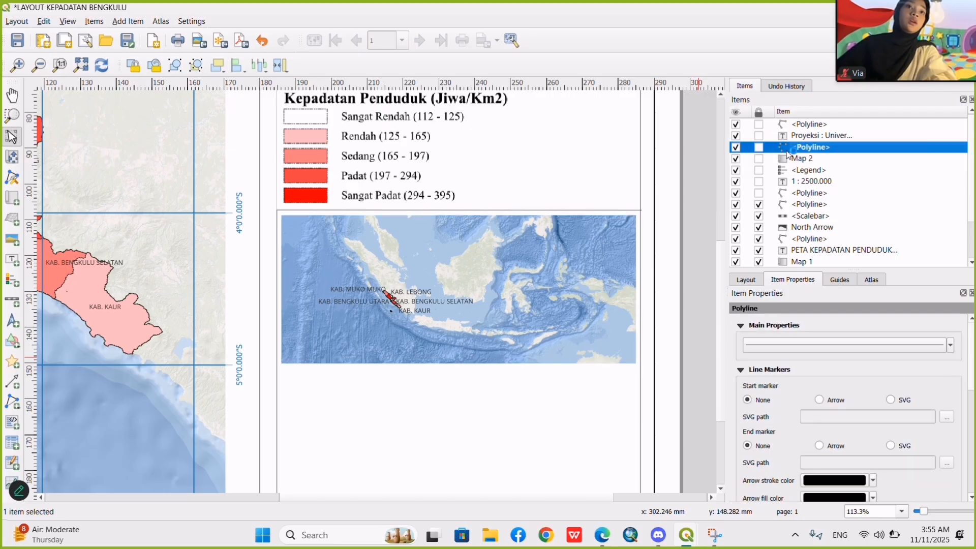
left_click(795, 161)
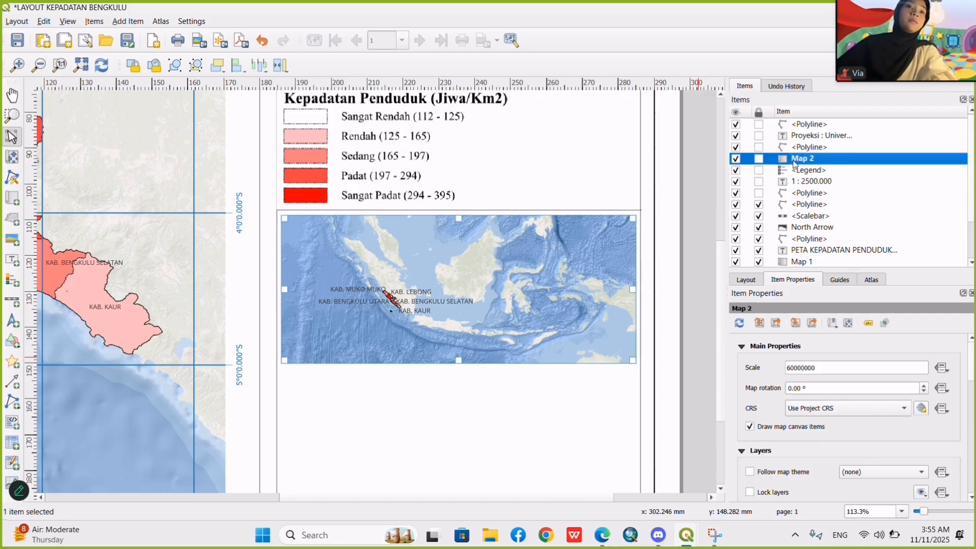
left_click(741, 323)
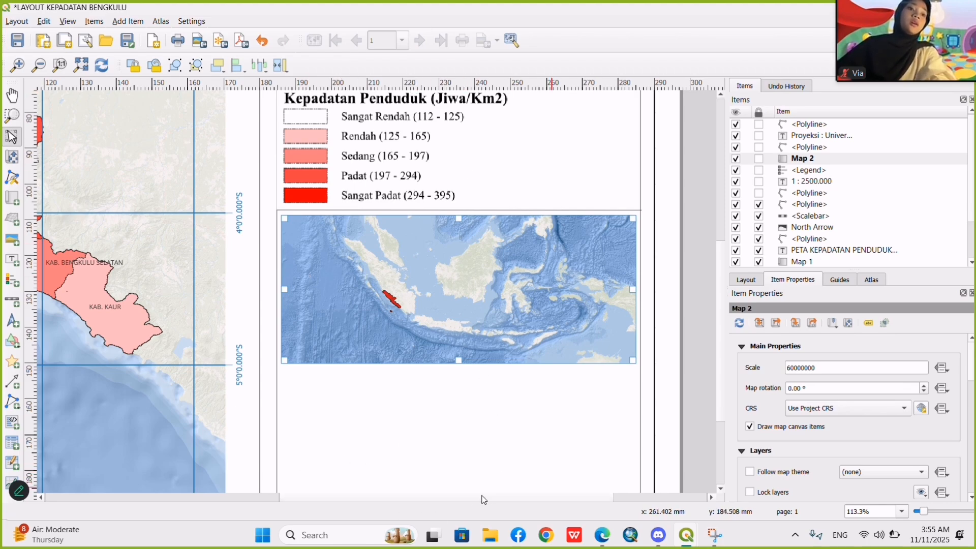
Move the Indonesia inset map slightly down, away from the line below the legend.
left_click_drag(484, 499, 333, 480)
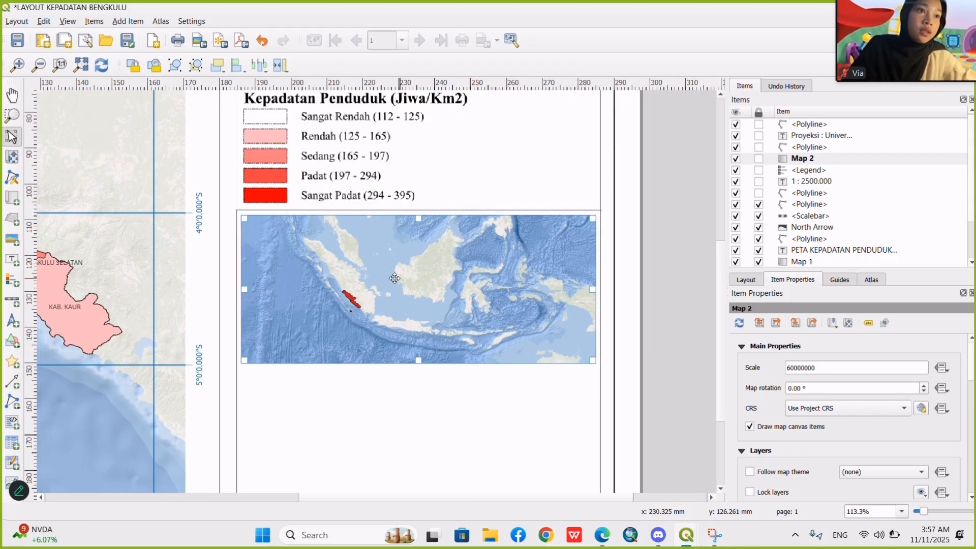
left_click_drag(394, 278, 394, 289)
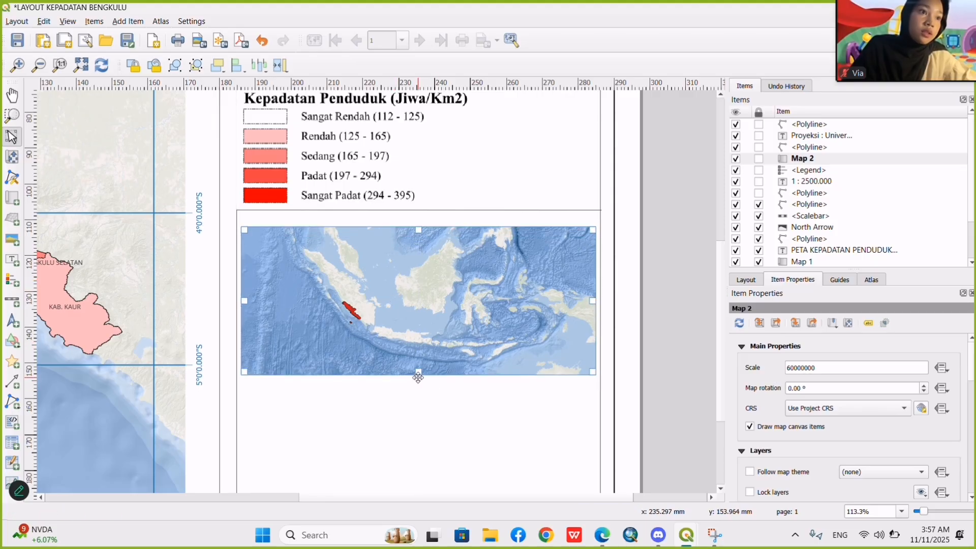
Reduce the Indonesia inset map's height and width slightly and centre it in the frame below the legend.
left_click_drag(418, 374, 419, 363)
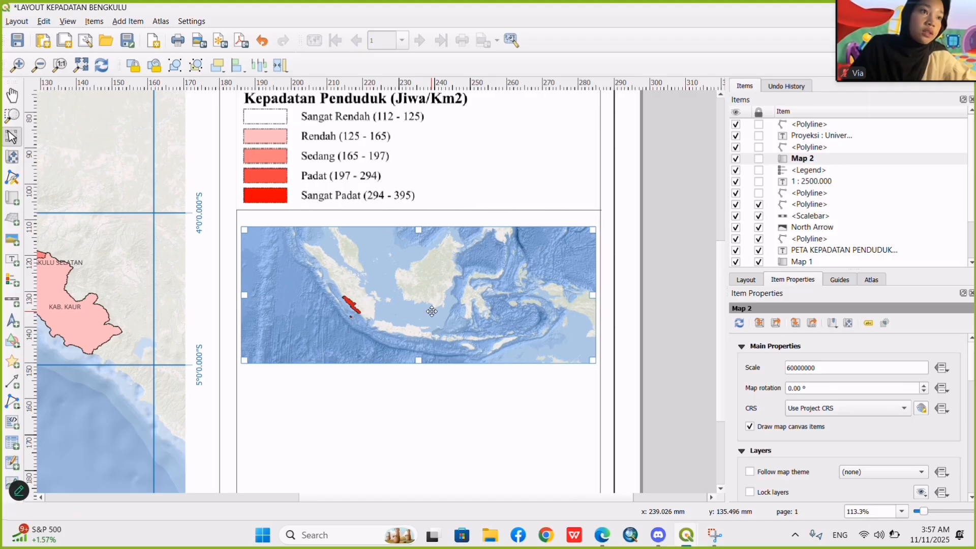
left_click_drag(432, 311, 433, 318)
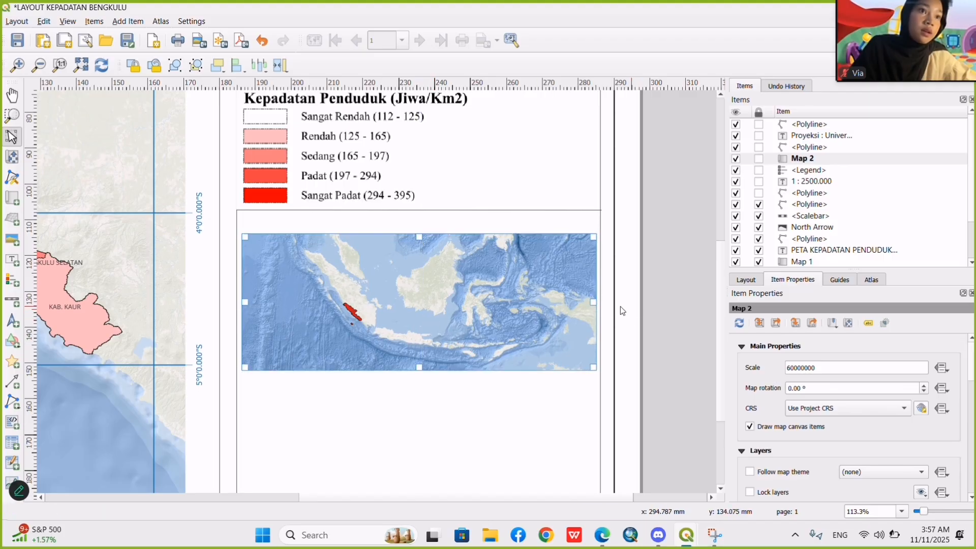
left_click_drag(593, 302, 587, 301)
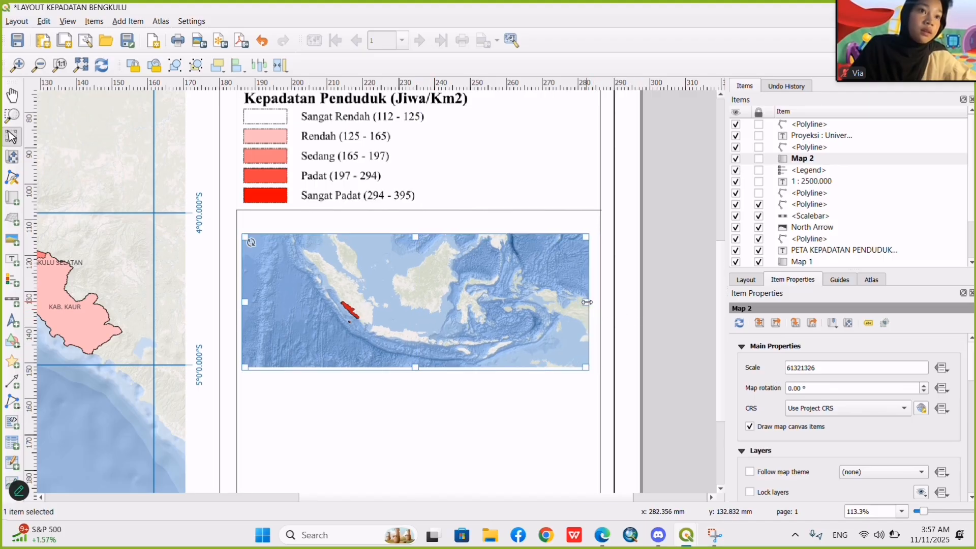
left_click_drag(449, 296, 452, 296)
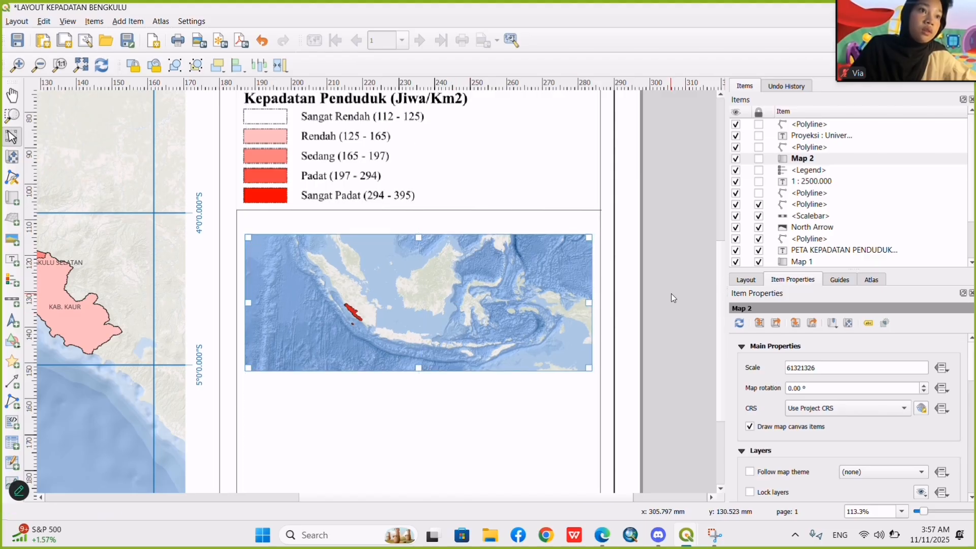
left_click(658, 284)
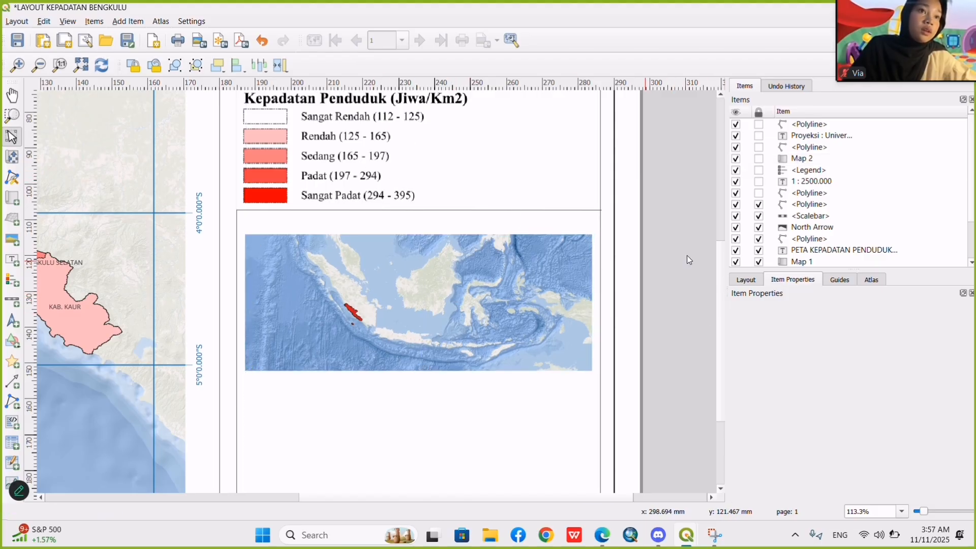
Duplicate the projection information label onto the Indonesia inset and change the copy's text to PETA INDONESIA.
scroll(681, 206, "up", 3)
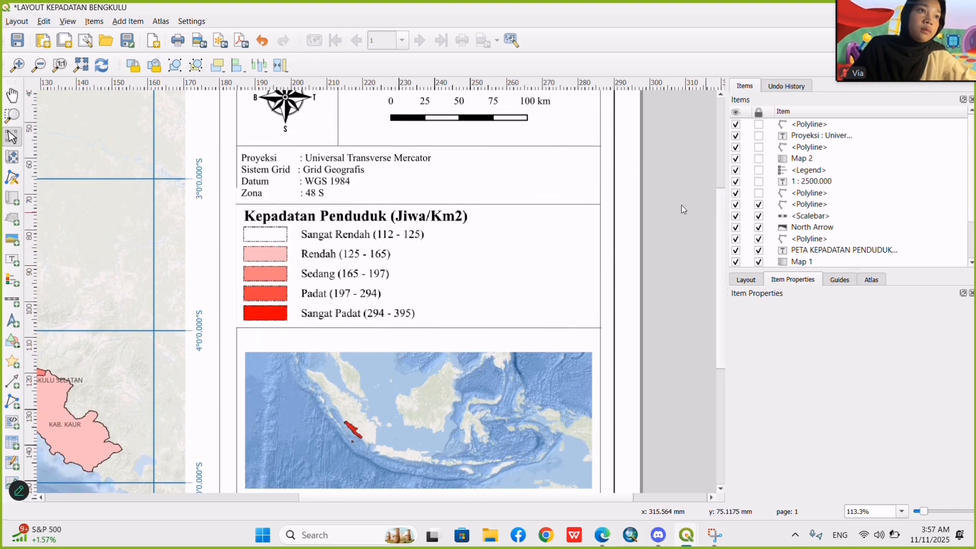
left_click(331, 163)
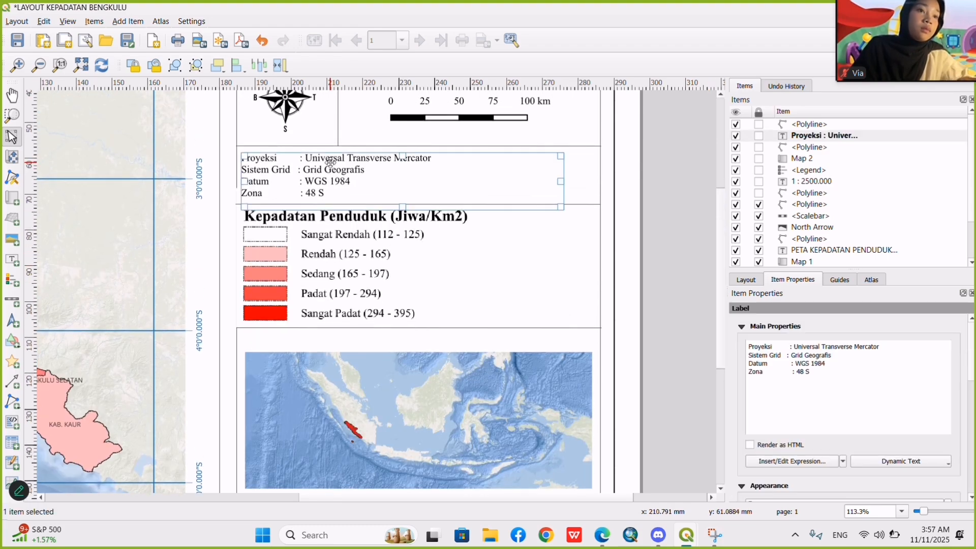
left_click(653, 368)
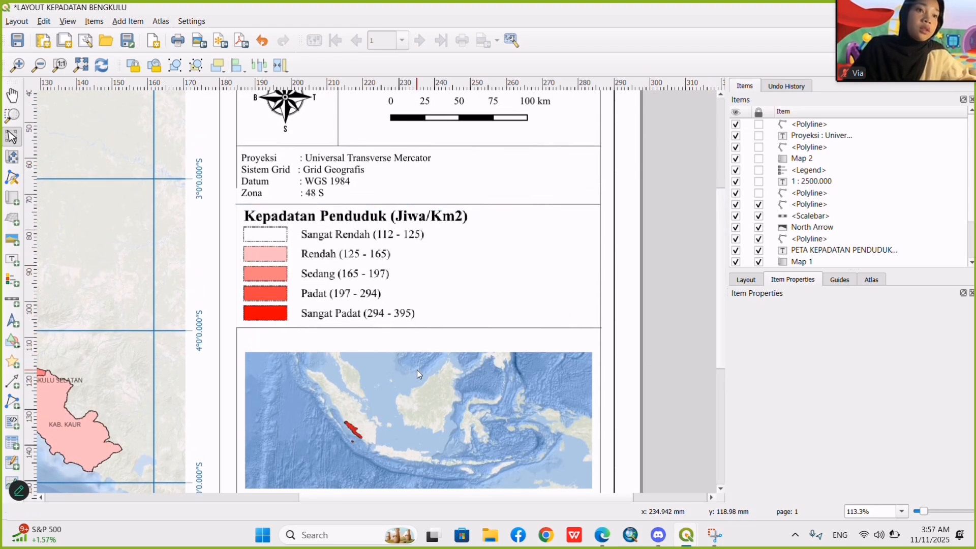
key("ctrl+v")
left_click_drag(813, 376, 710, 350)
type("PE")
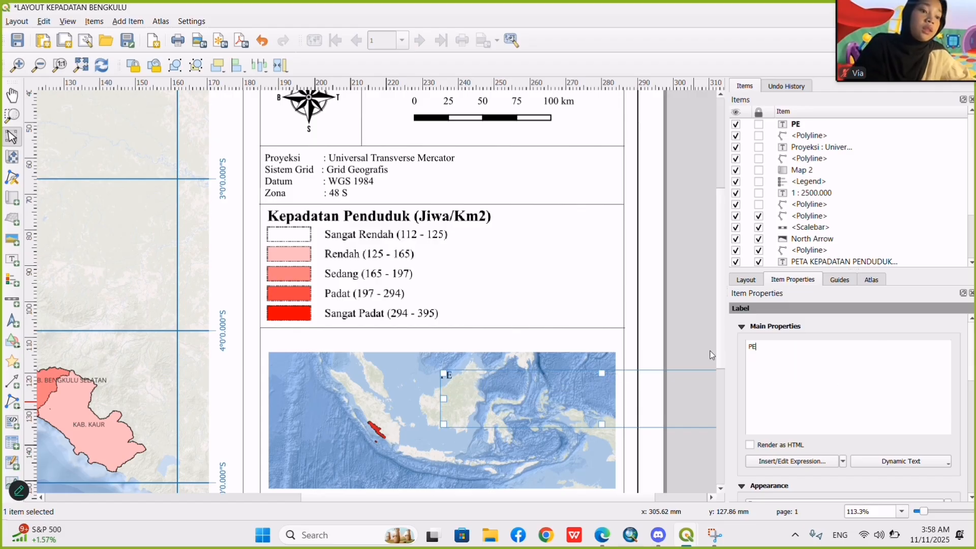
type("TA IND")
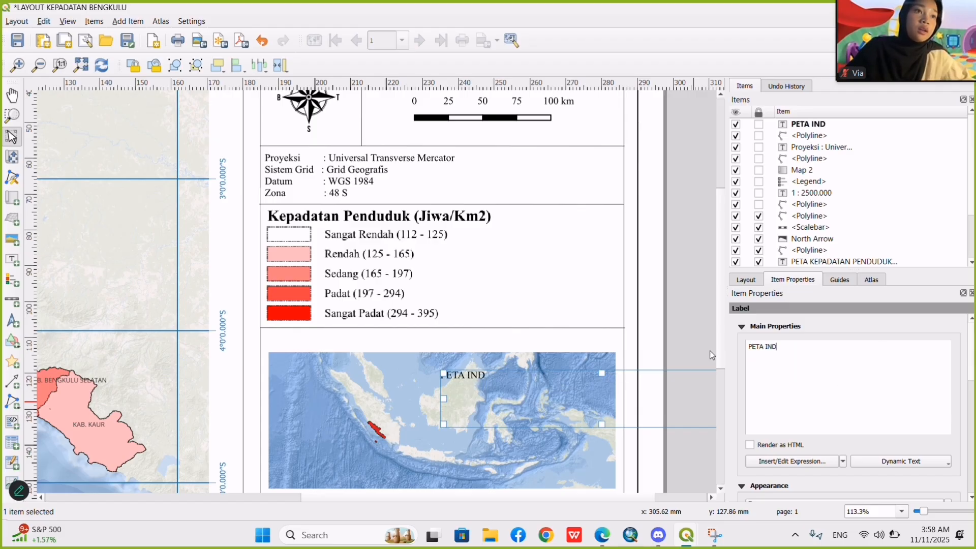
type("ONESIA")
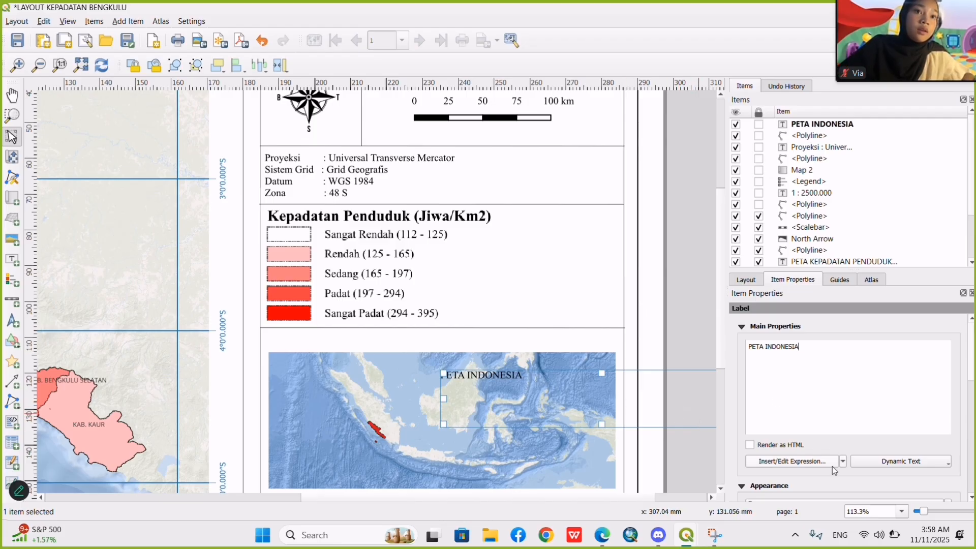
Centre the PETA INDONESIA label's text horizontally and fit the label as a narrow strip just above the inset map.
scroll(908, 417, "down", 5)
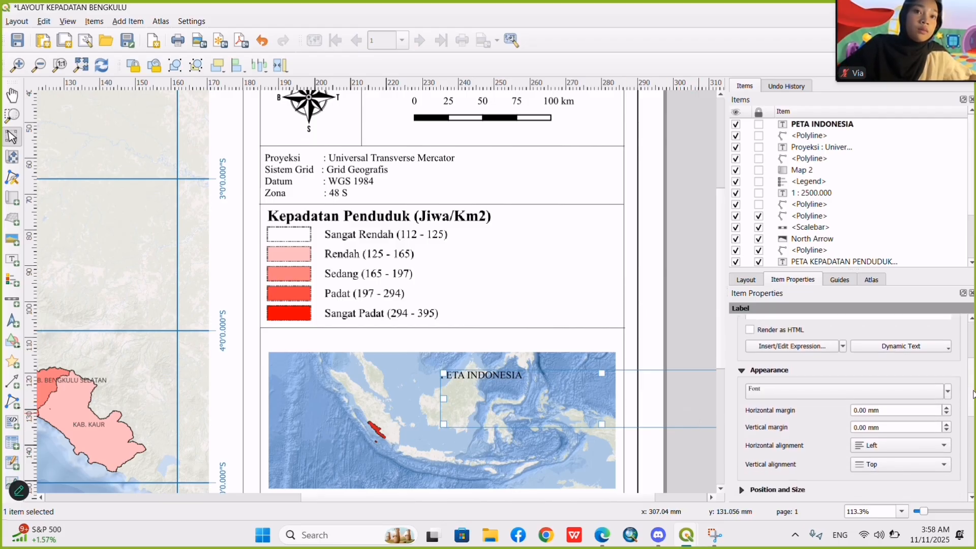
left_click(895, 434)
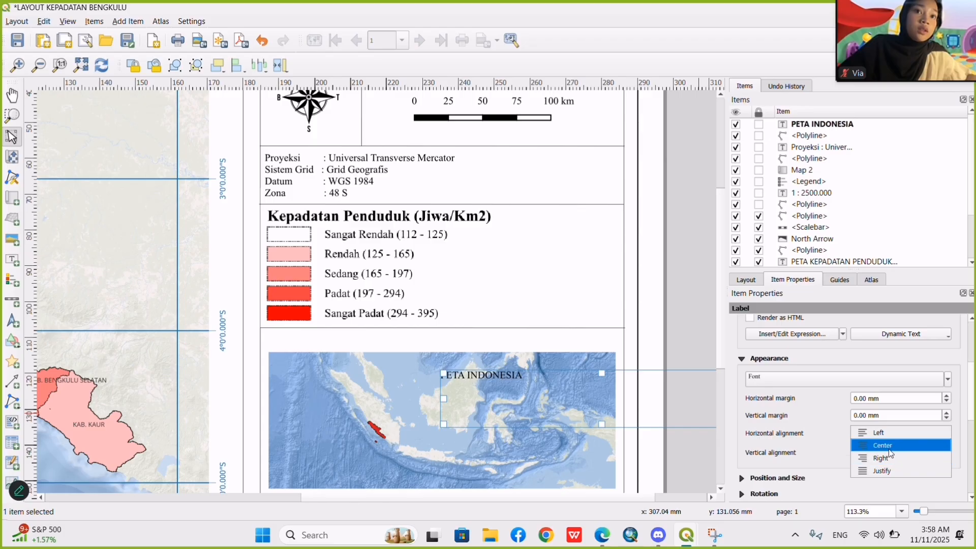
left_click(889, 449)
left_click_drag(605, 423, 496, 349)
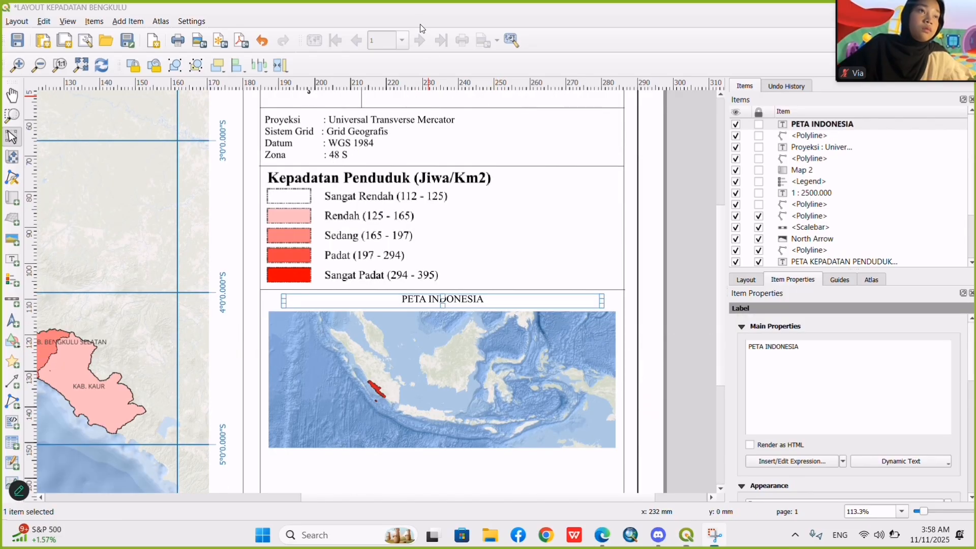
Set the font style of the PETA INDONESIA label to Bold.
scroll(787, 413, "down", 5)
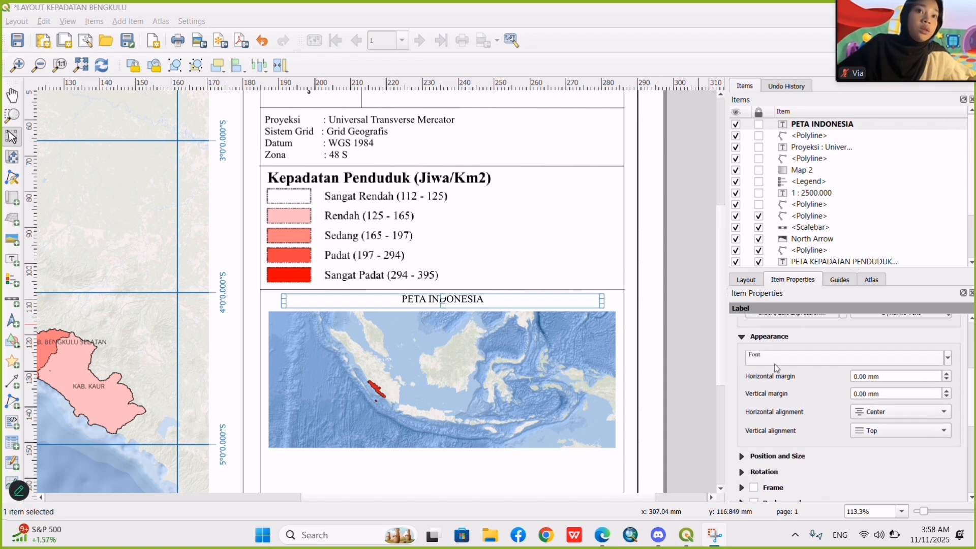
left_click(803, 359)
left_click(810, 389)
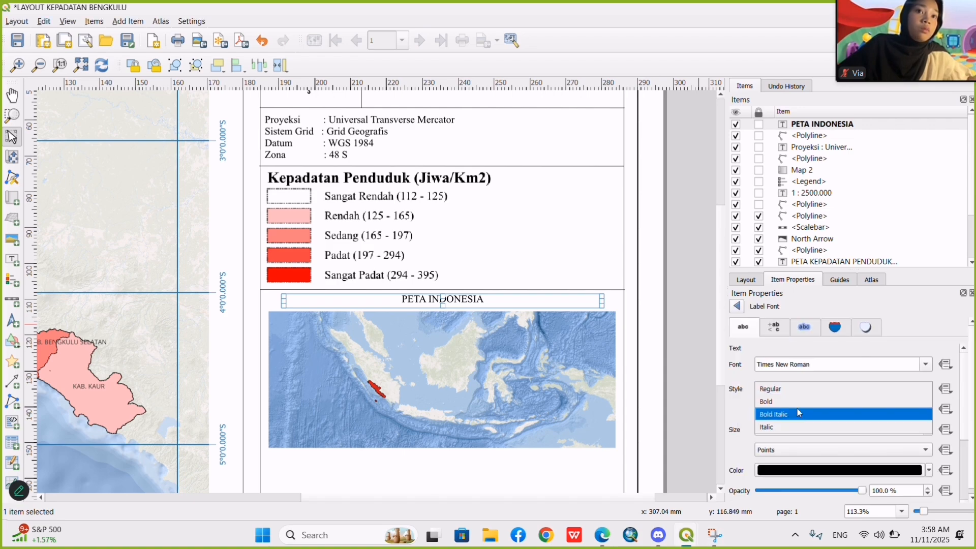
left_click(794, 408)
left_click(661, 340)
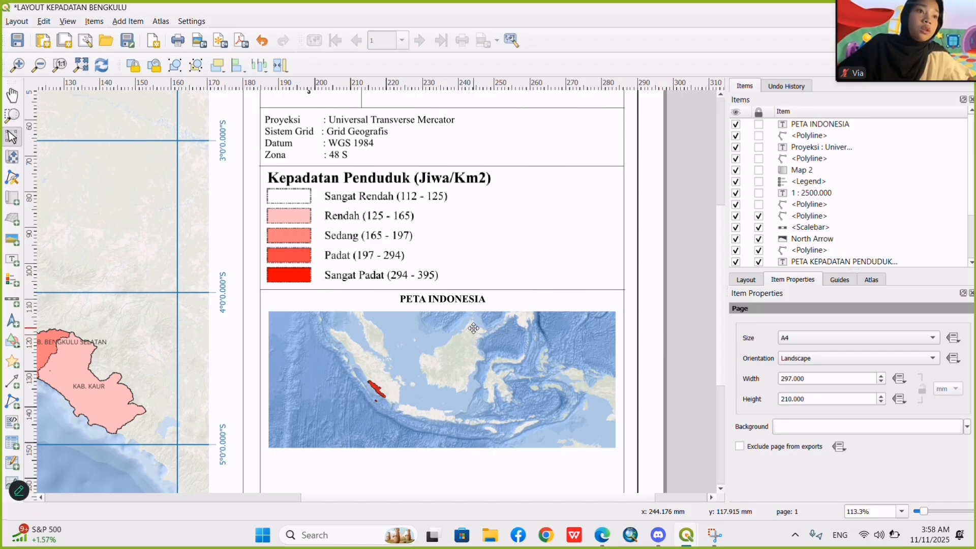
Draw a small rectangle shape just below the Indonesia inset map as a legend swatch.
scroll(720, 232, "down", 3)
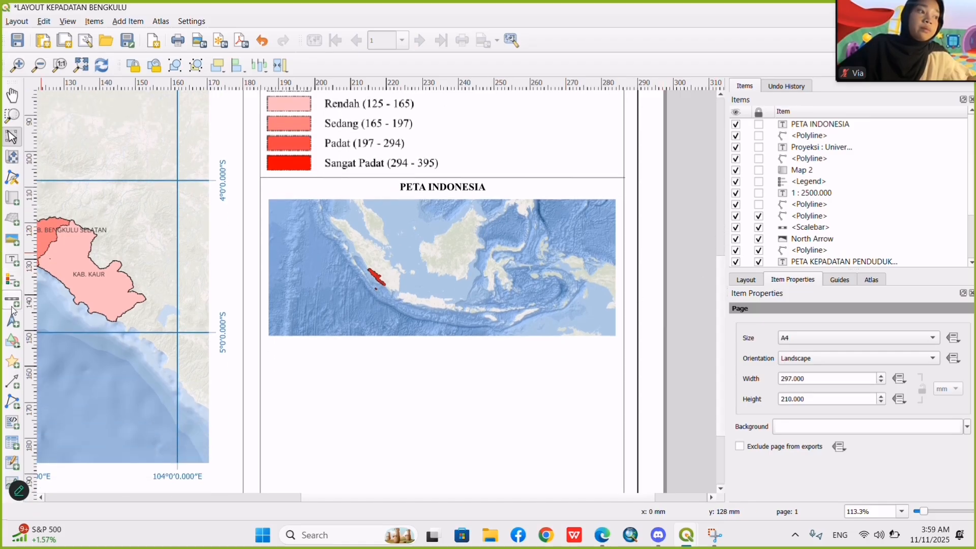
left_click(12, 362)
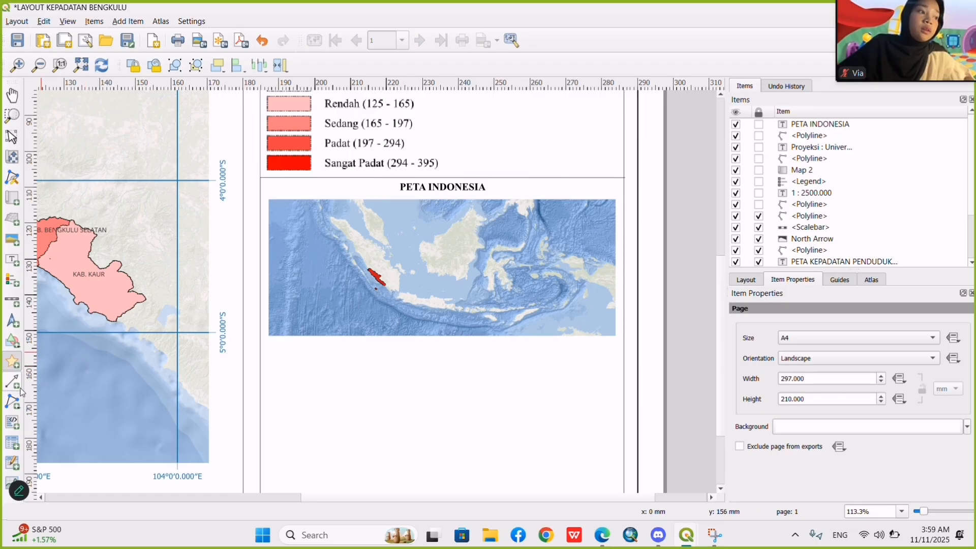
left_click(12, 341)
left_click(78, 340)
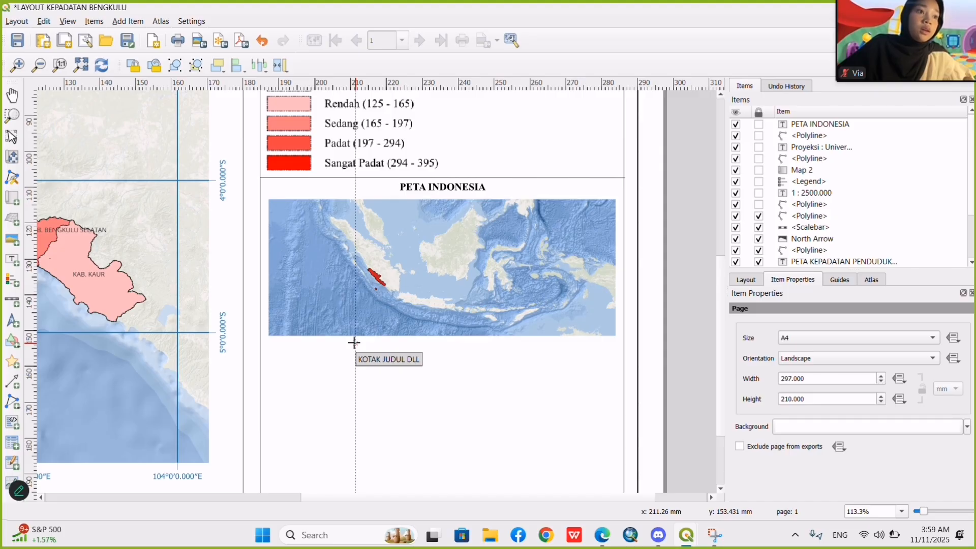
left_click_drag(355, 340, 374, 354)
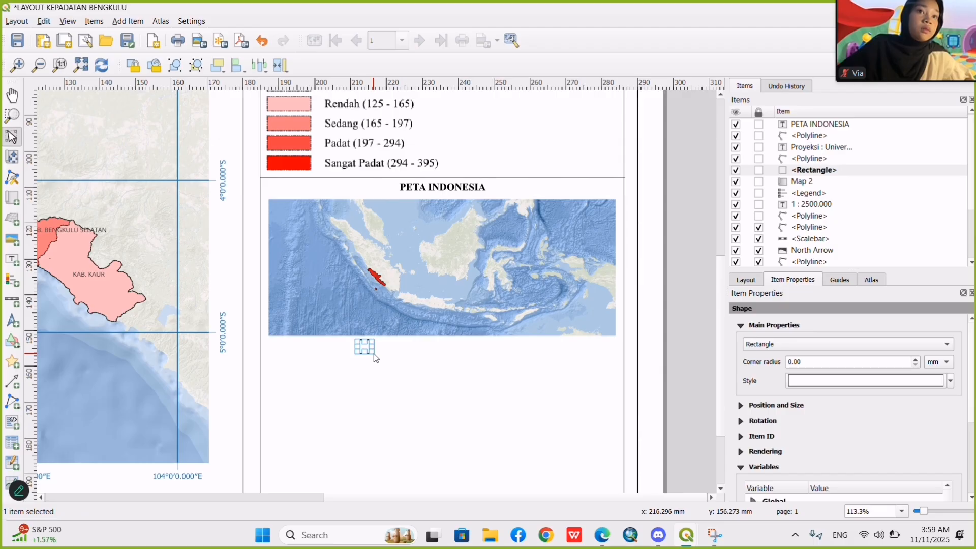
Set the small rectangle's fill color to the standard red in its symbol settings.
left_click(854, 382)
left_click(862, 338)
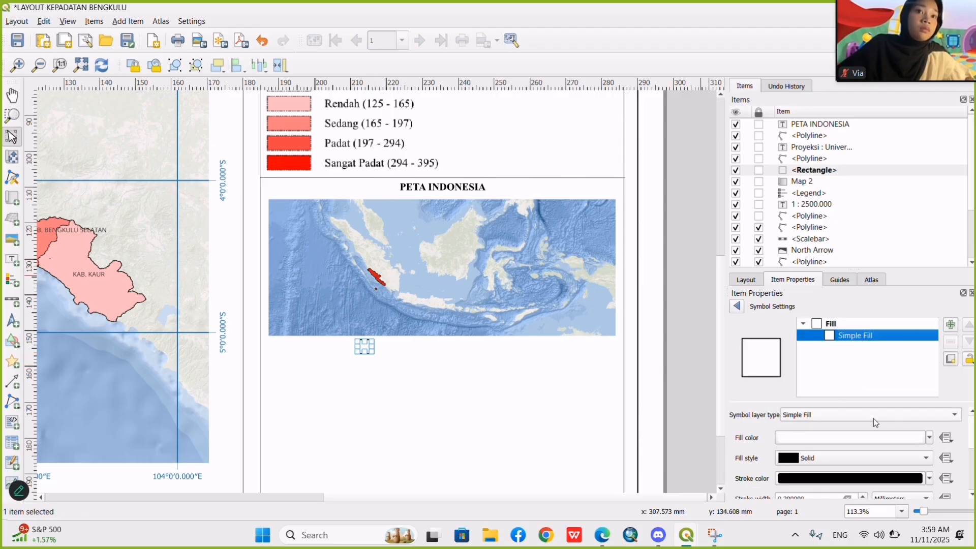
left_click(829, 324)
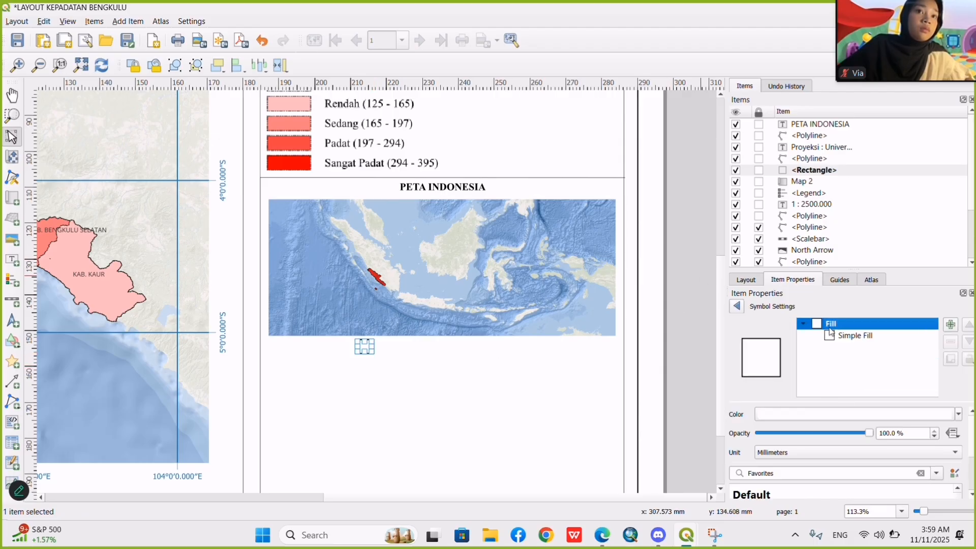
left_click(963, 418)
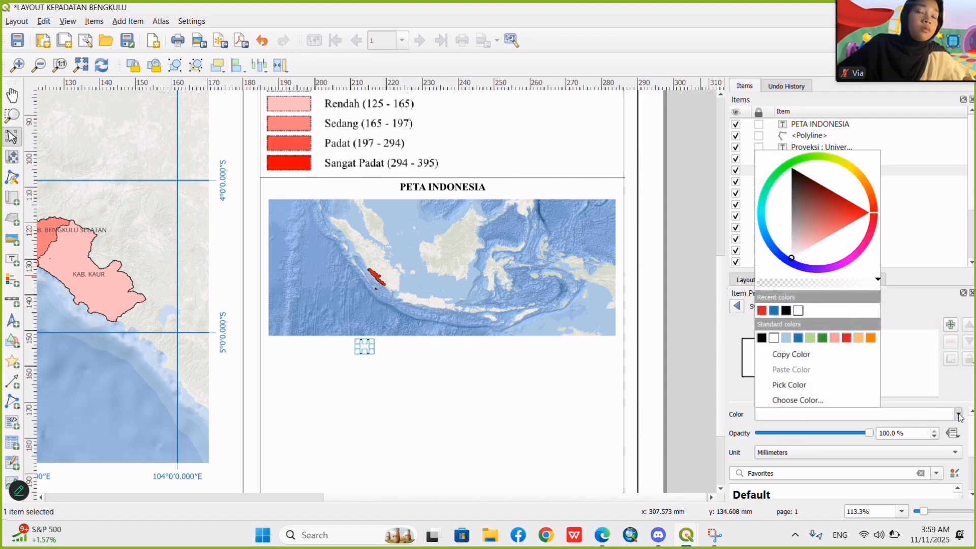
left_click(849, 339)
left_click(678, 362)
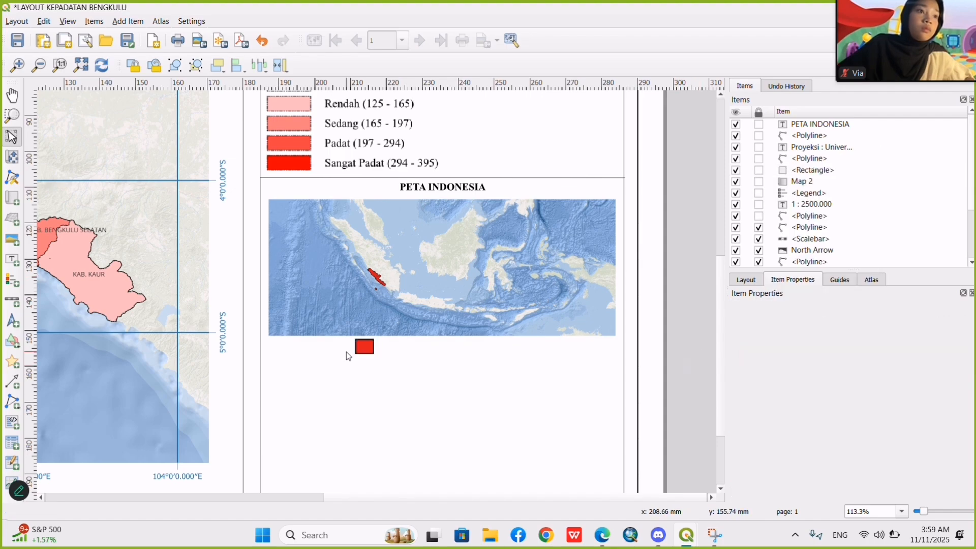
Widen the red rectangle below the inset map slightly to the right.
scroll(357, 329, "up", 2)
scroll(357, 332, "up", 2)
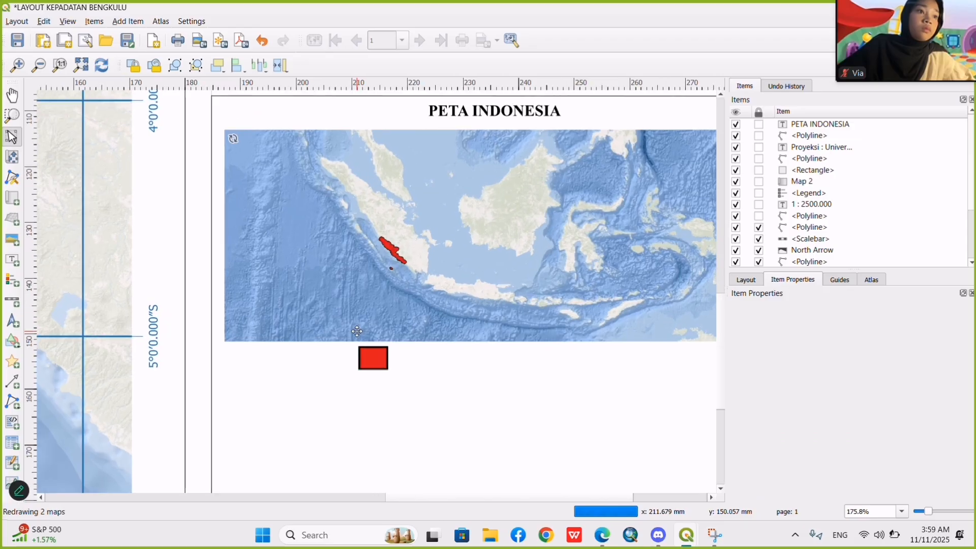
left_click_drag(411, 496, 442, 500)
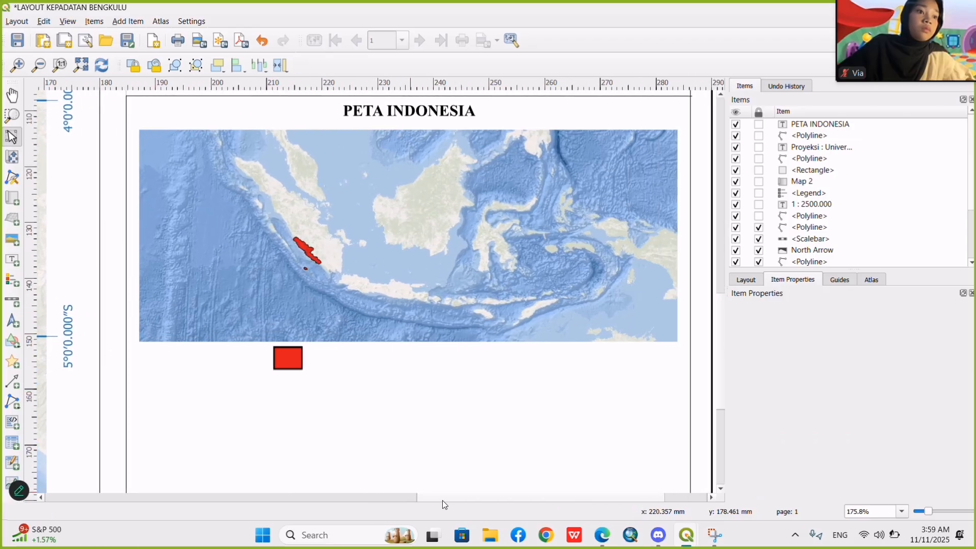
left_click(295, 360)
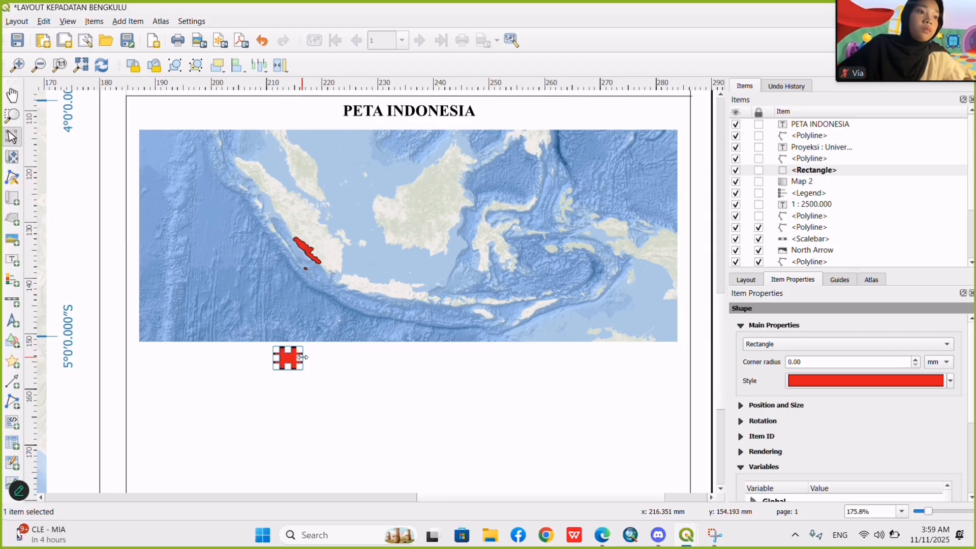
left_click_drag(302, 357, 314, 358)
left_click(373, 386)
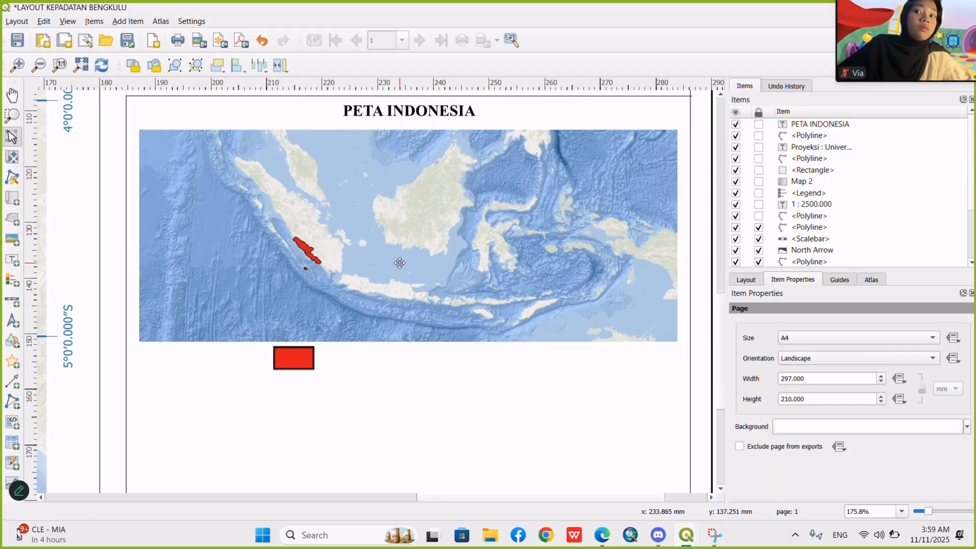
Duplicate the PETA INDONESIA label into the empty area below the inset and change the copy's text to PROVINSI BENGKULU.
left_click(397, 114)
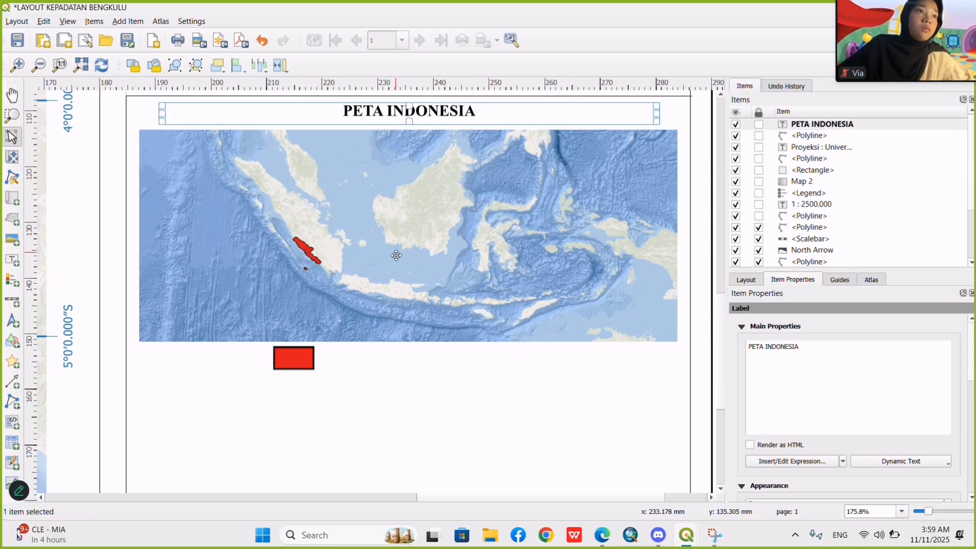
left_click(374, 450)
key("ctrl+v")
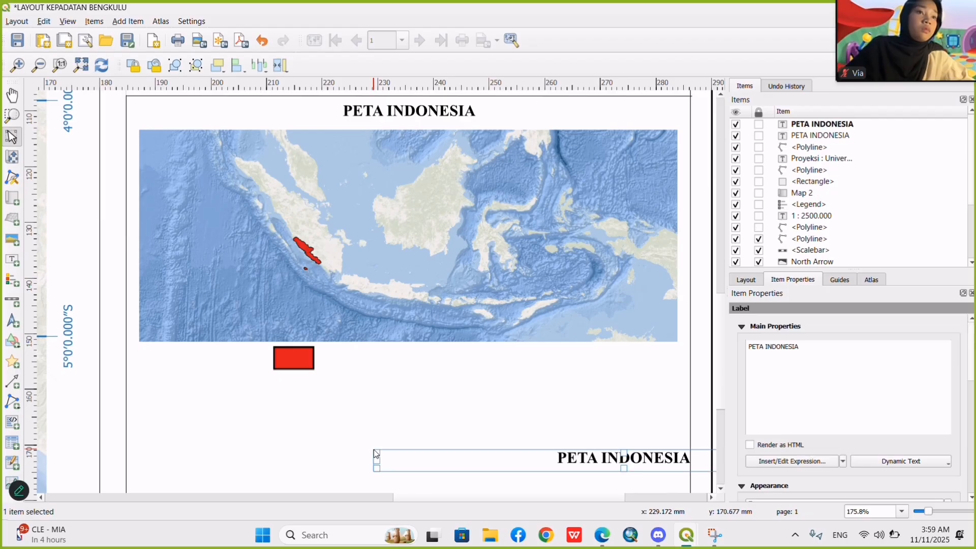
triple_click(888, 366)
type("P")
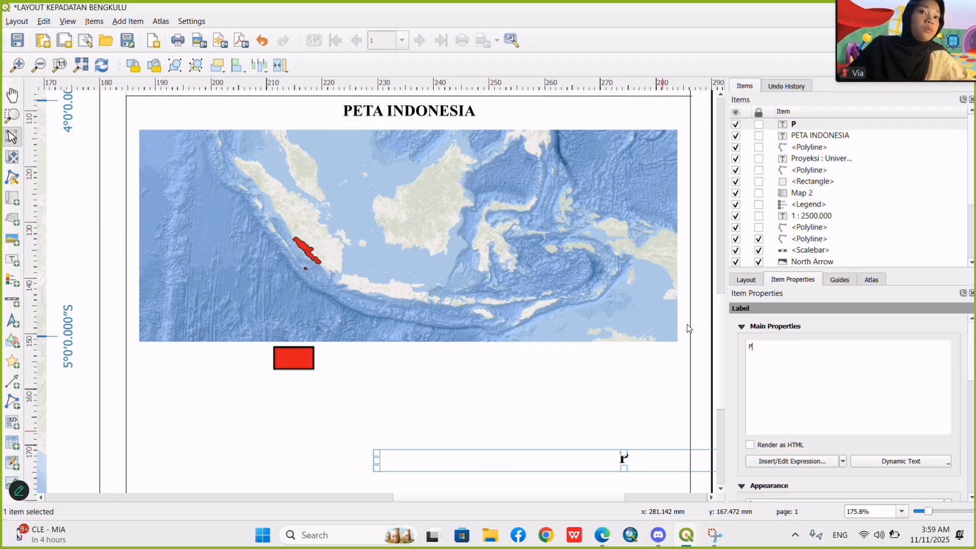
type("ROVINSI")
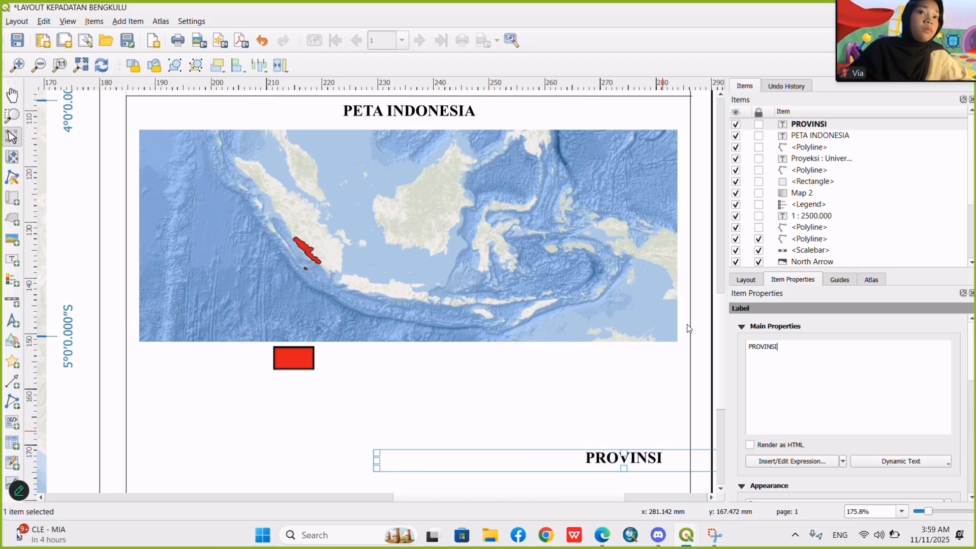
type(" BENGKULU")
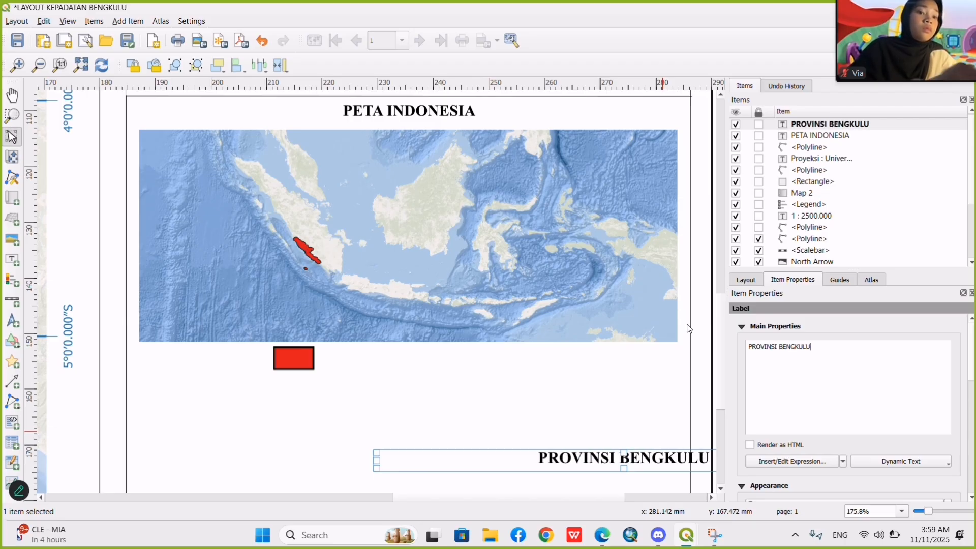
left_click(610, 401)
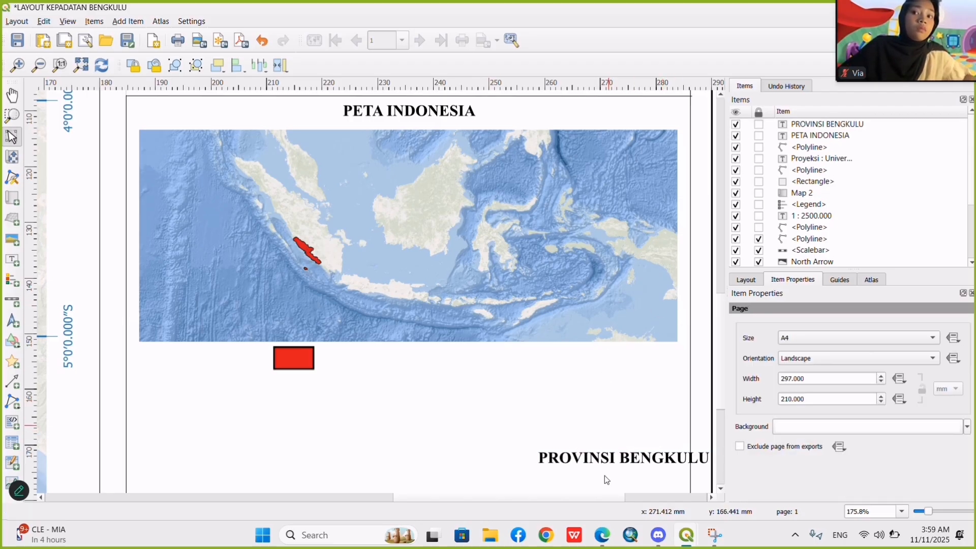
Set the PROVINSI BENGKULU label's font style to Regular.
left_click(603, 456)
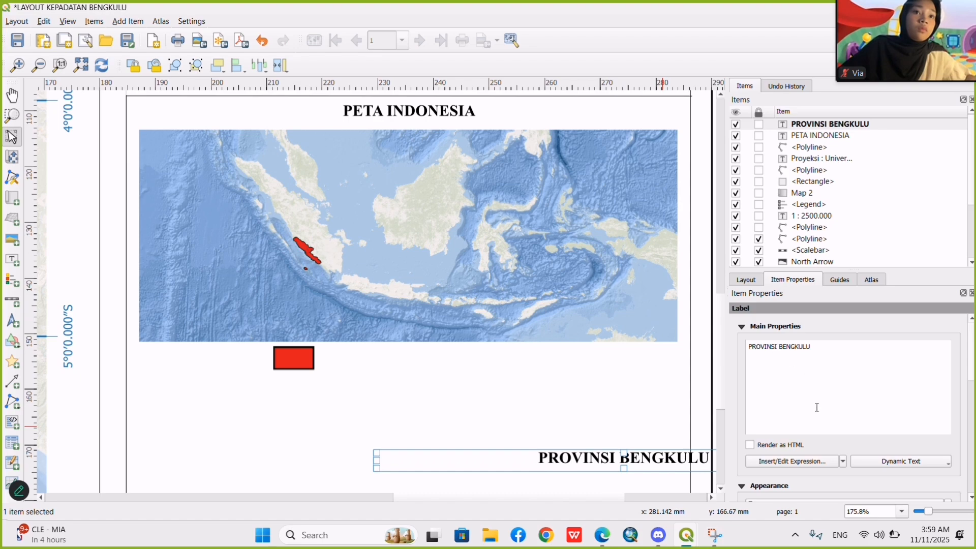
scroll(817, 408, "down", 2)
left_click(781, 467)
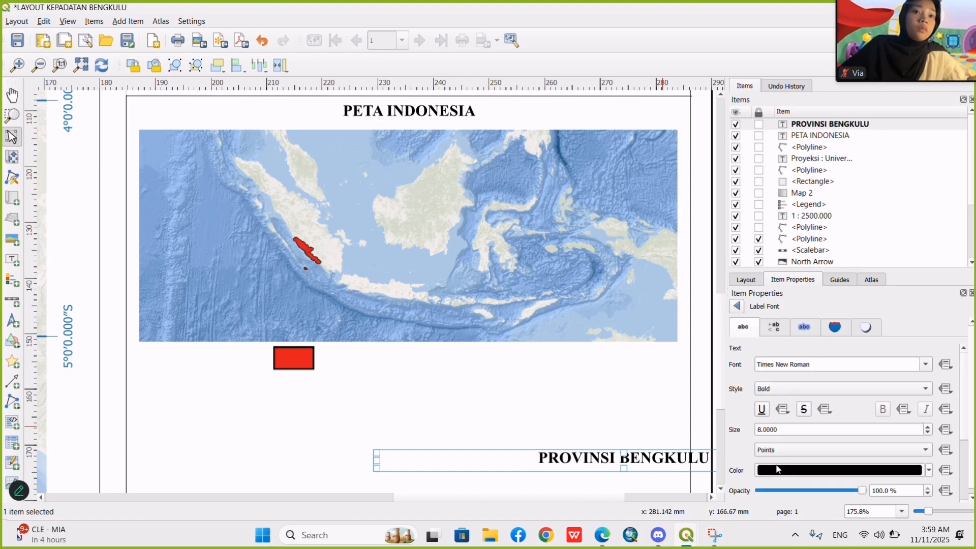
left_click(779, 468)
left_click(737, 306)
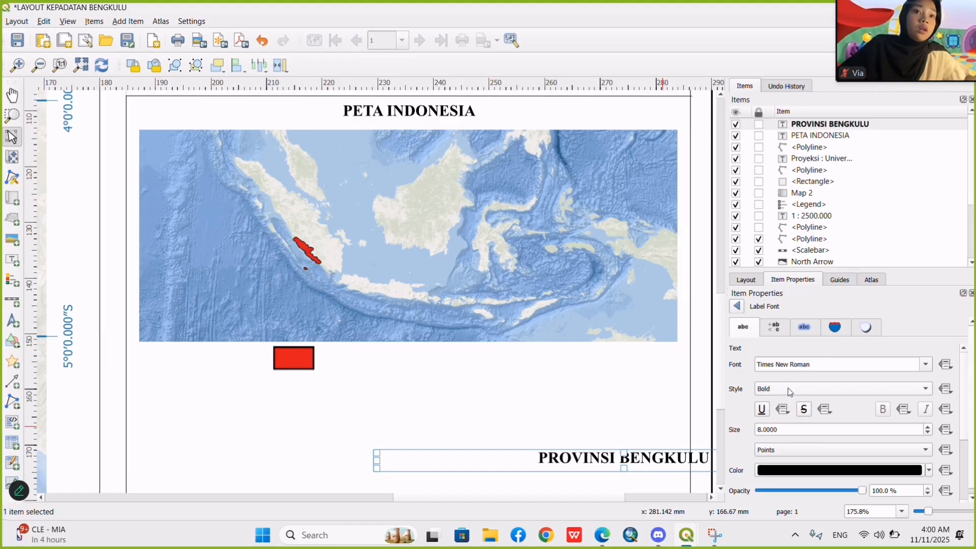
left_click(788, 388)
left_click(777, 376)
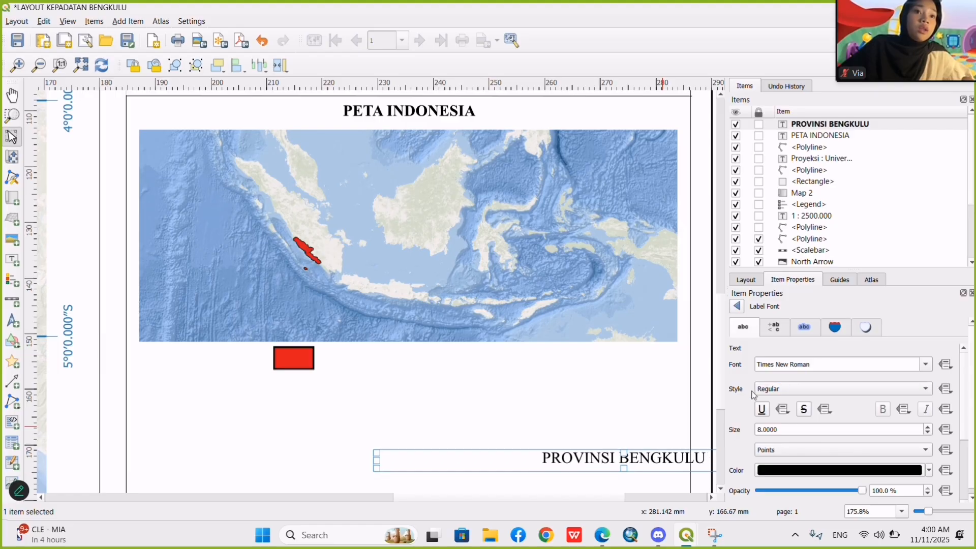
Move the PROVINSI BENGKULU label beside the red rectangle below the inset and set its font size to 7 points.
left_click_drag(643, 452, 470, 351)
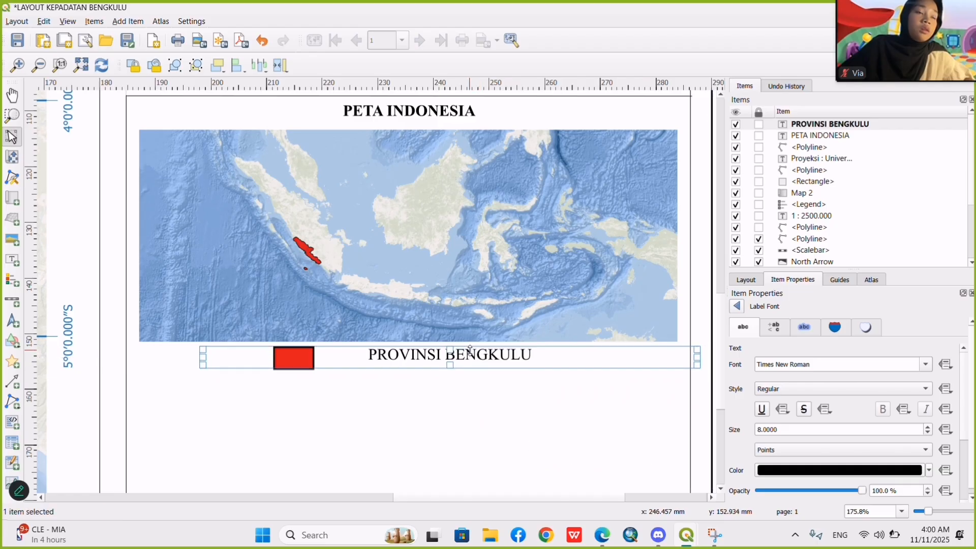
left_click(762, 430)
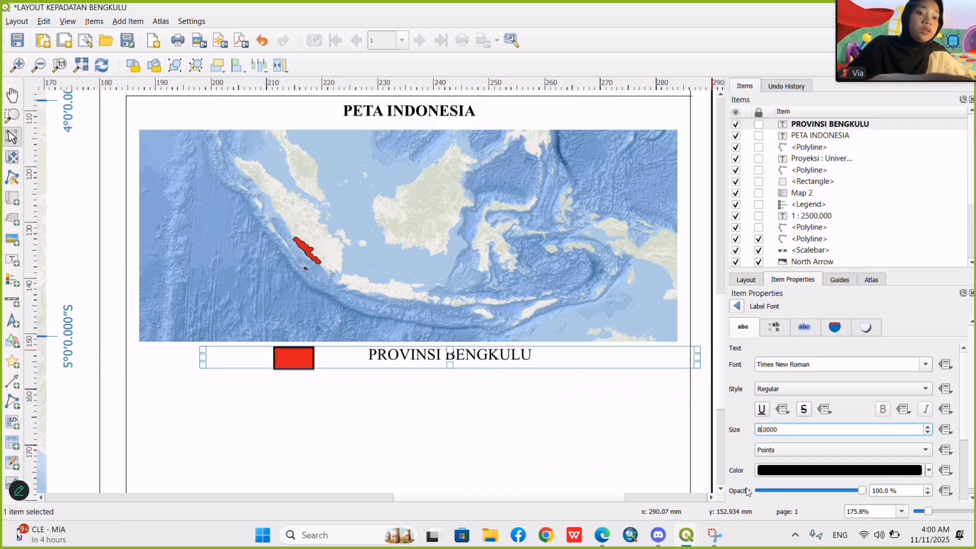
key("BackSpace")
type("70")
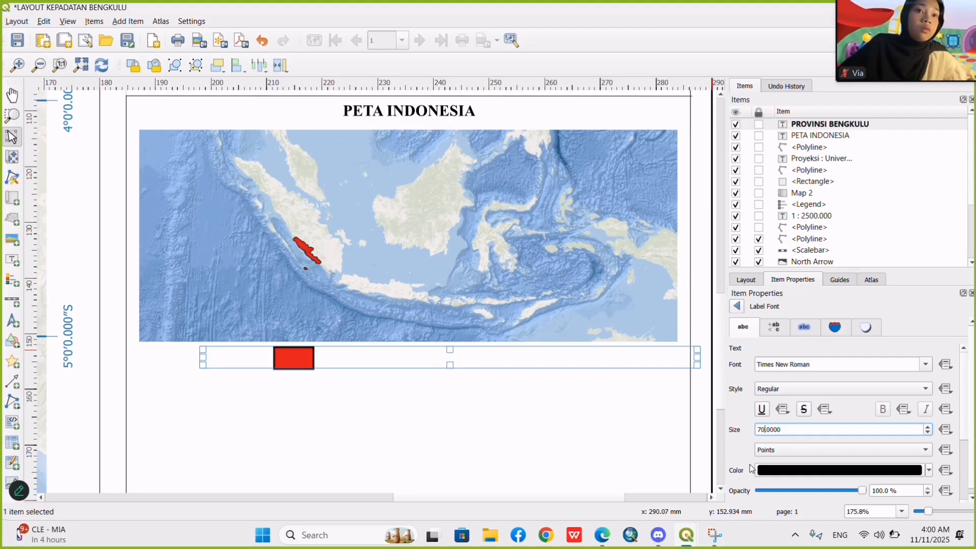
key("BackSpace")
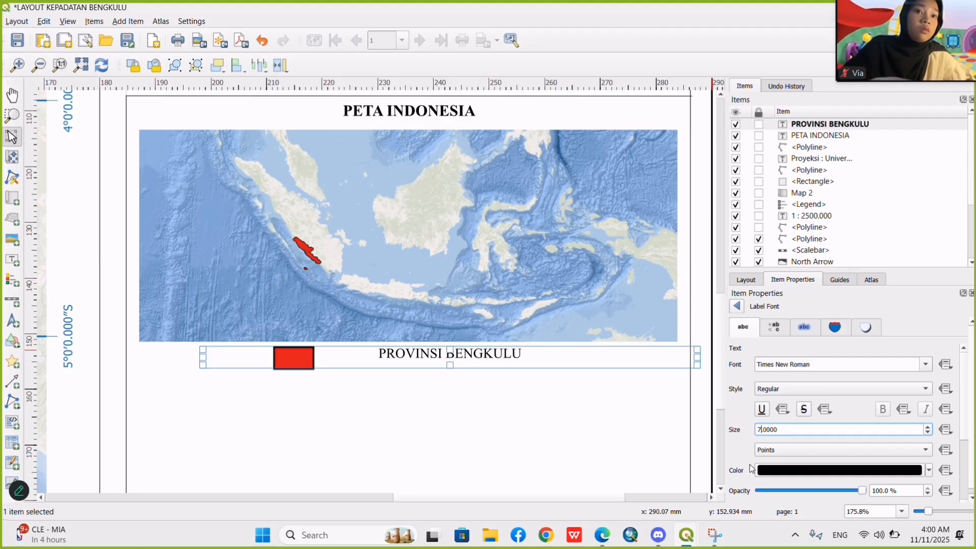
Change the text of the label beside the red rectangle to Provinsi Bengkulu in mixed case.
left_click(738, 307)
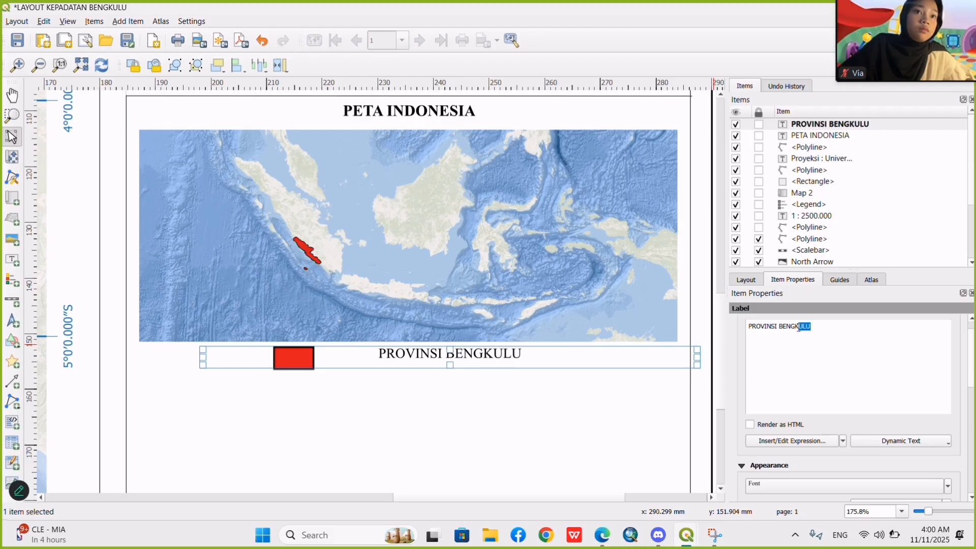
left_click_drag(798, 328, 747, 325)
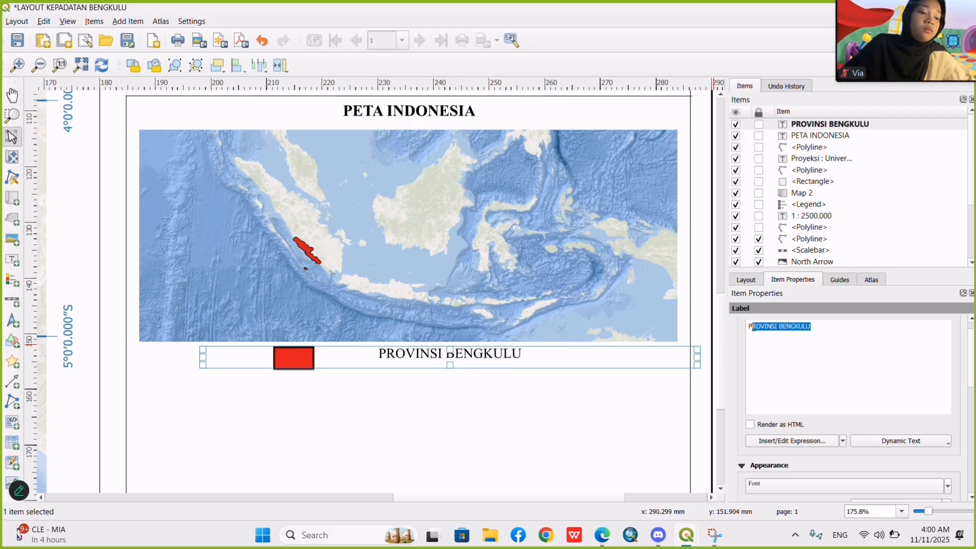
type("Pro")
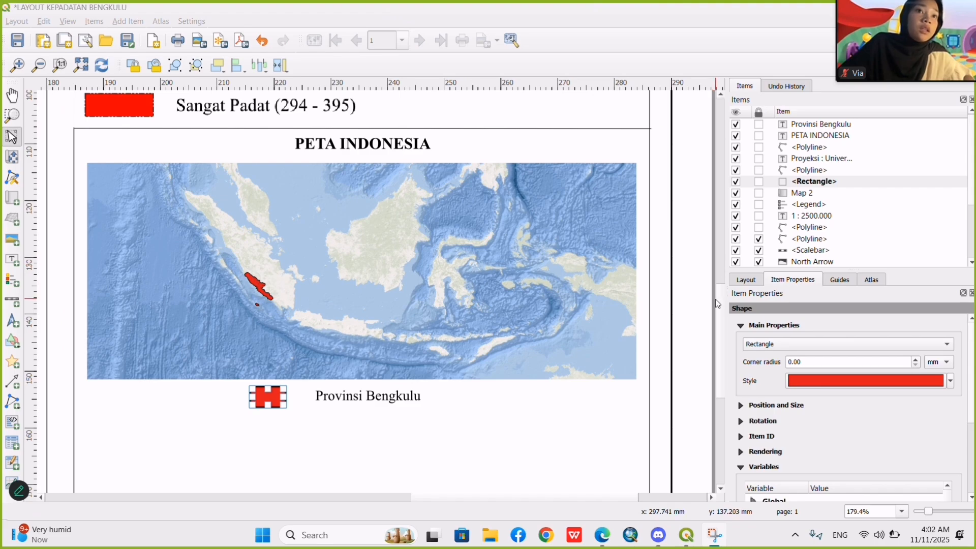
Duplicate the horizontal divider line above PETA INDONESIA and place the copy just below the Provinsi Bengkulu key.
scroll(718, 325, "down", 1)
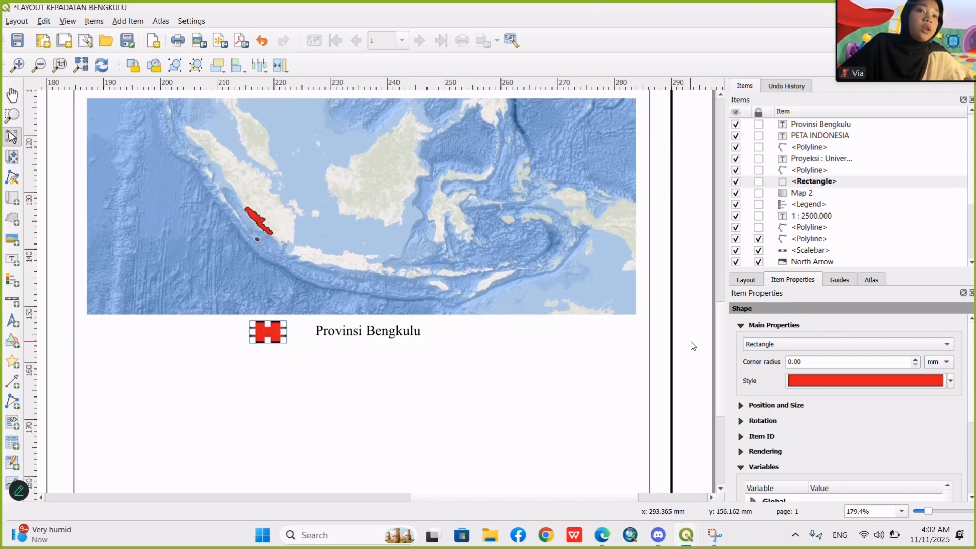
scroll(722, 354, "up", 1)
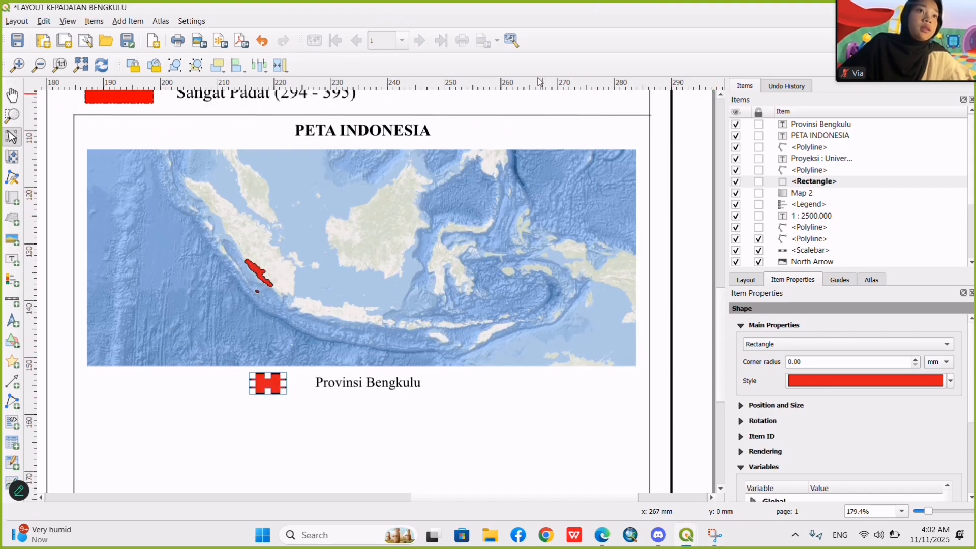
left_click(518, 115)
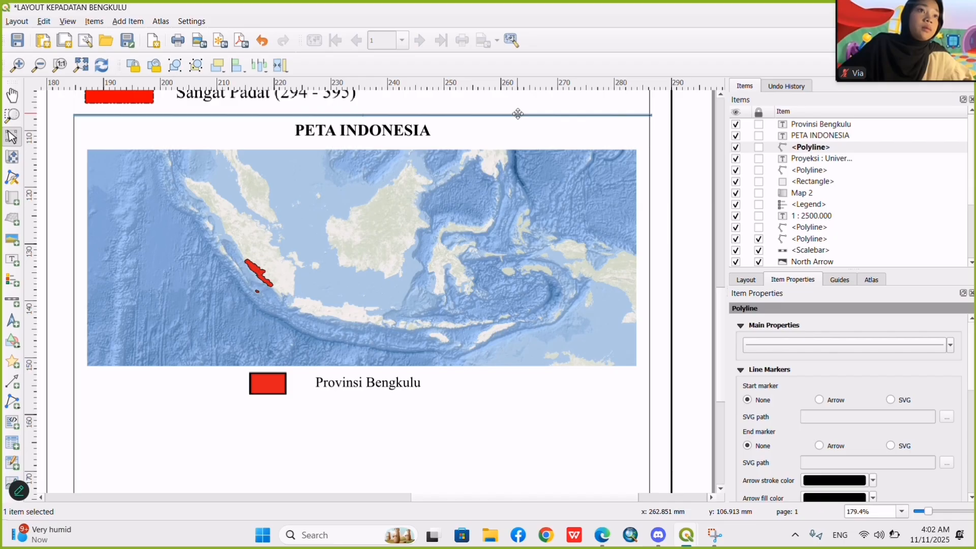
left_click_drag(518, 115, 517, 115)
left_click(385, 438)
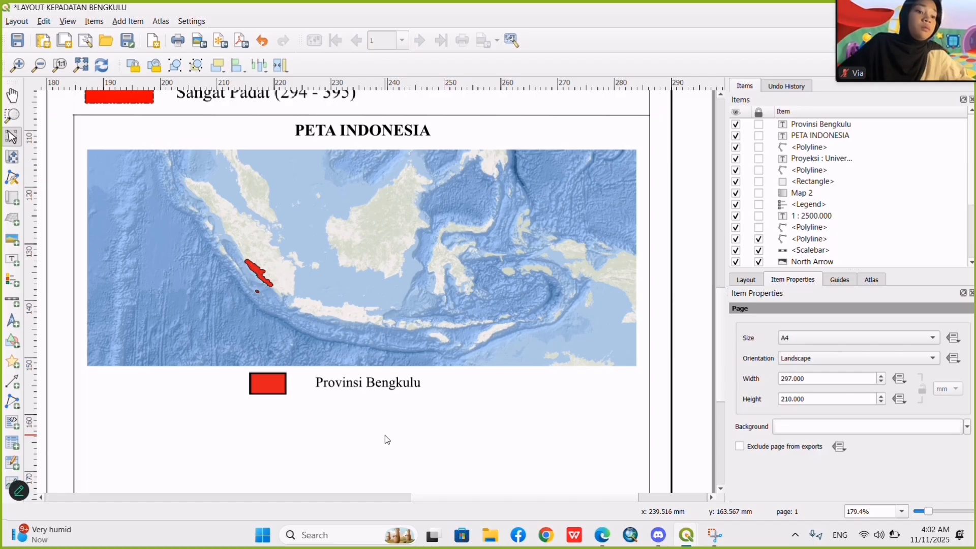
key("ctrl+v")
left_click_drag(447, 434, 149, 408)
left_click(178, 472)
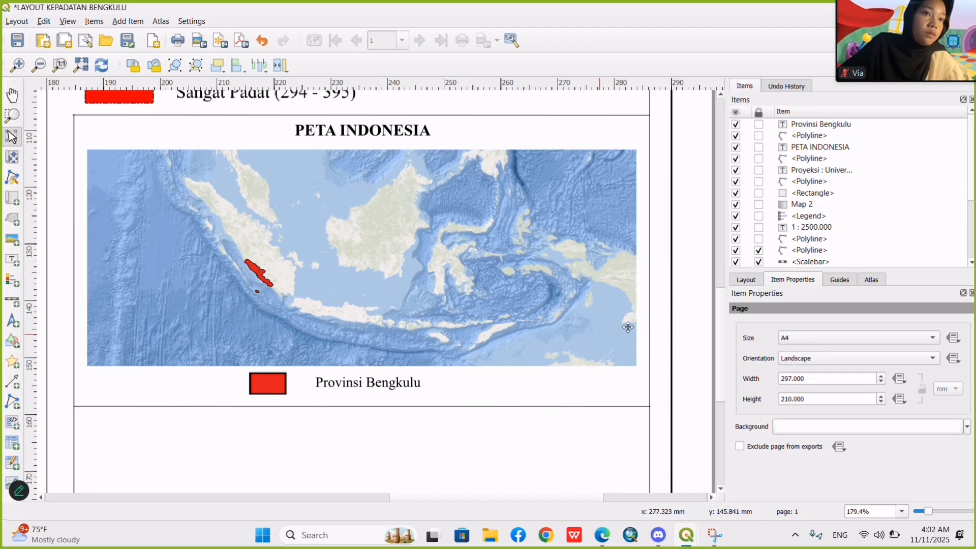
Nudge the divider line below the Provinsi Bengkulu key slightly upward, closer to the key.
left_click_drag(724, 327, 717, 382)
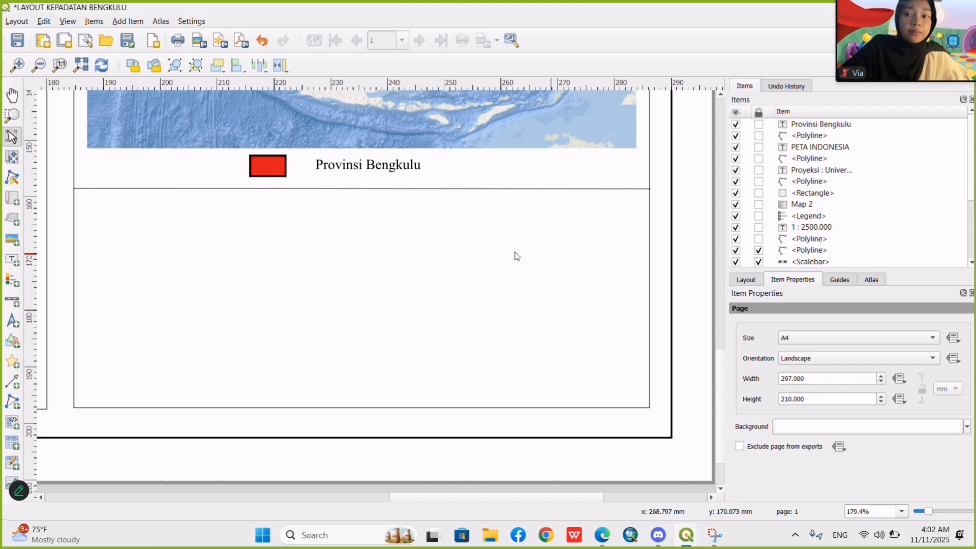
left_click(488, 189)
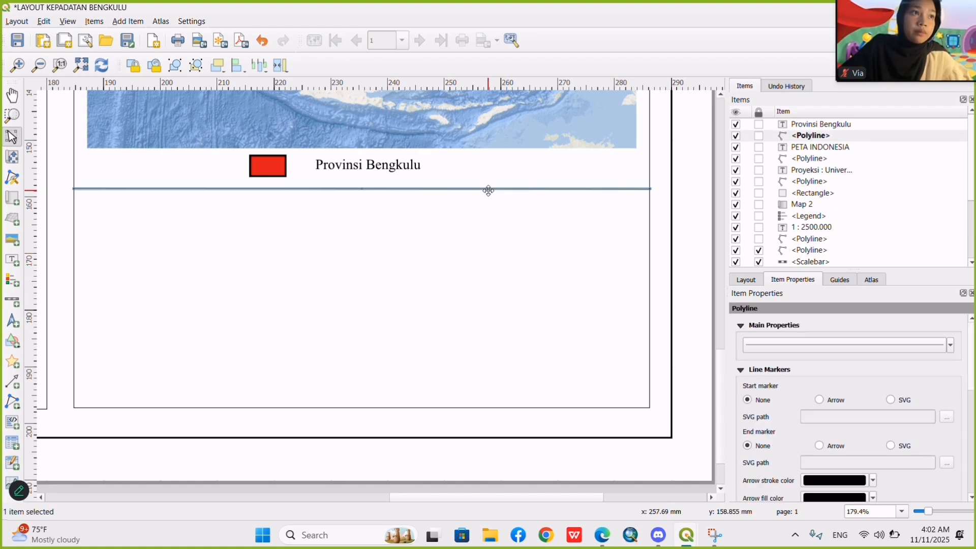
left_click_drag(489, 191, 489, 187)
left_click(491, 263)
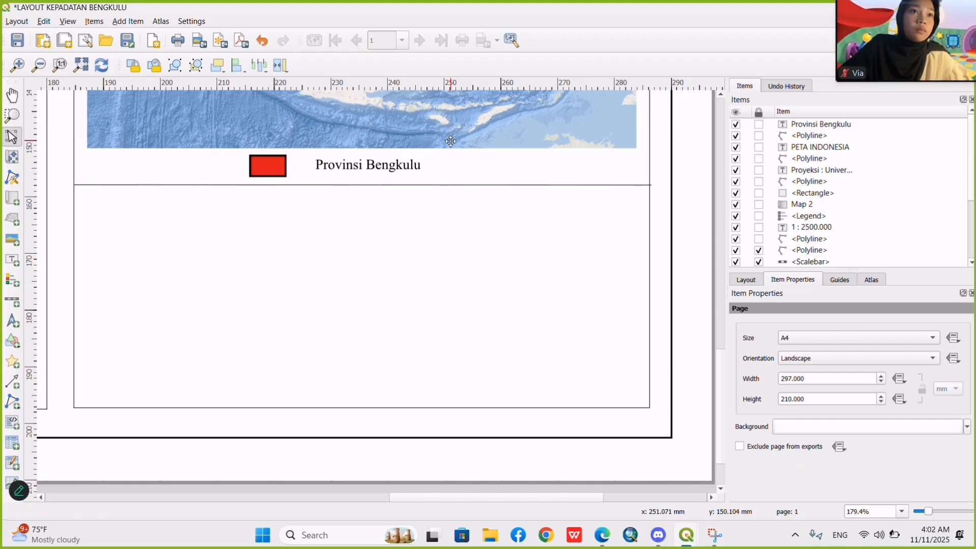
Duplicate the Provinsi Bengkulu label into the empty box below the divider line and change the copy's text to Sumber Peta.
left_click(356, 165)
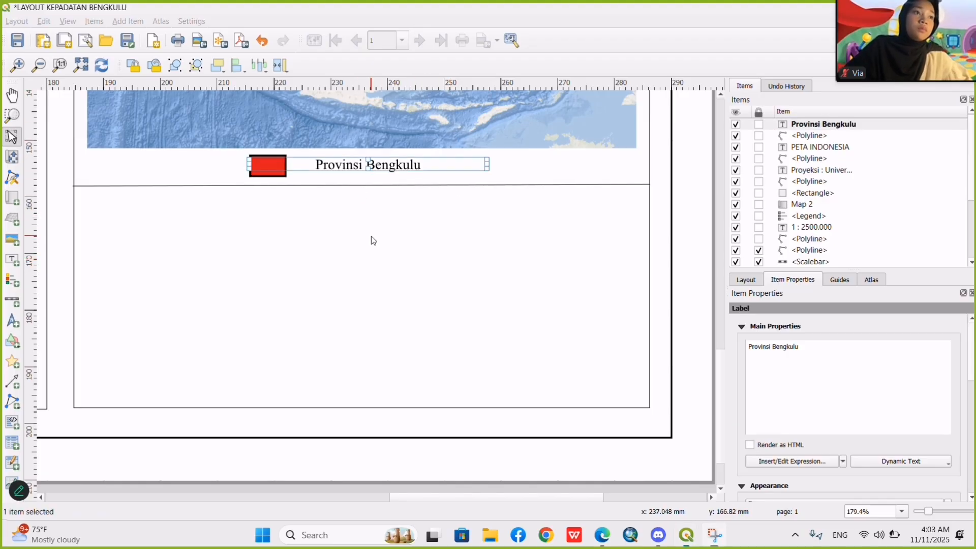
left_click(372, 214)
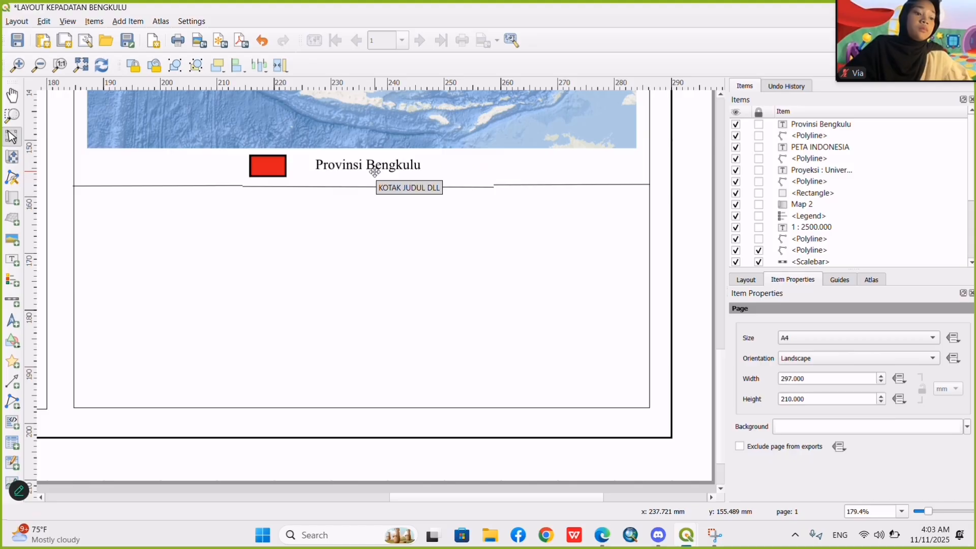
left_click(399, 165)
left_click(383, 270)
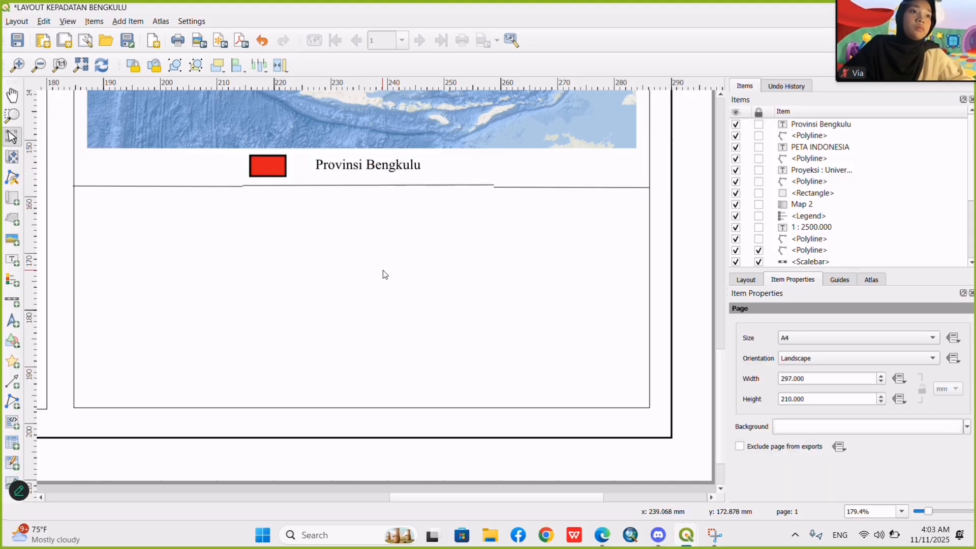
key("ctrl+v")
left_click_drag(818, 347, 727, 348)
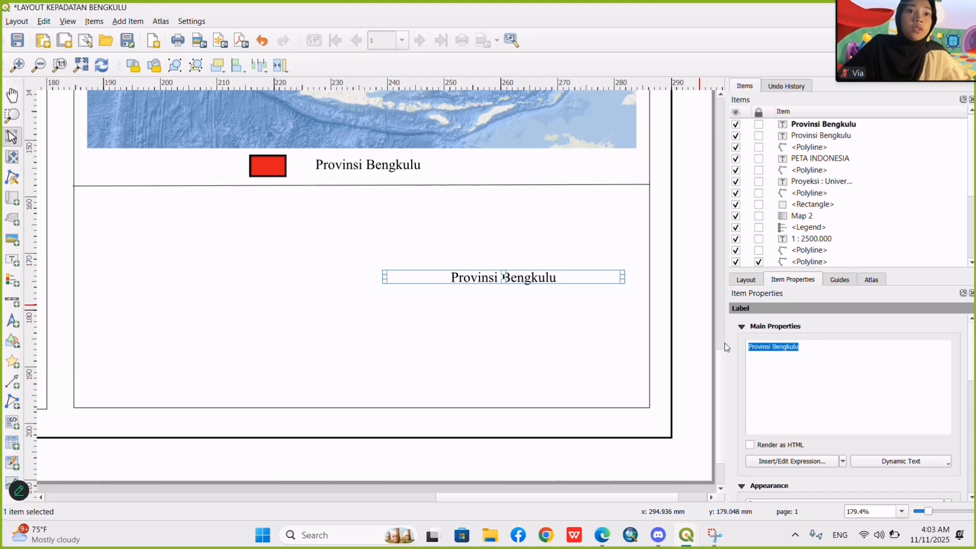
type("Sumber")
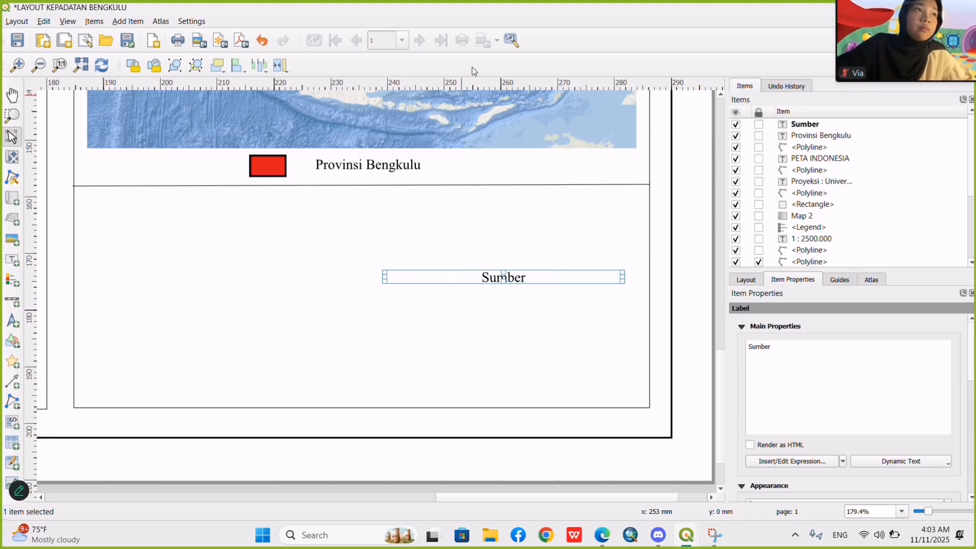
type(" Pet")
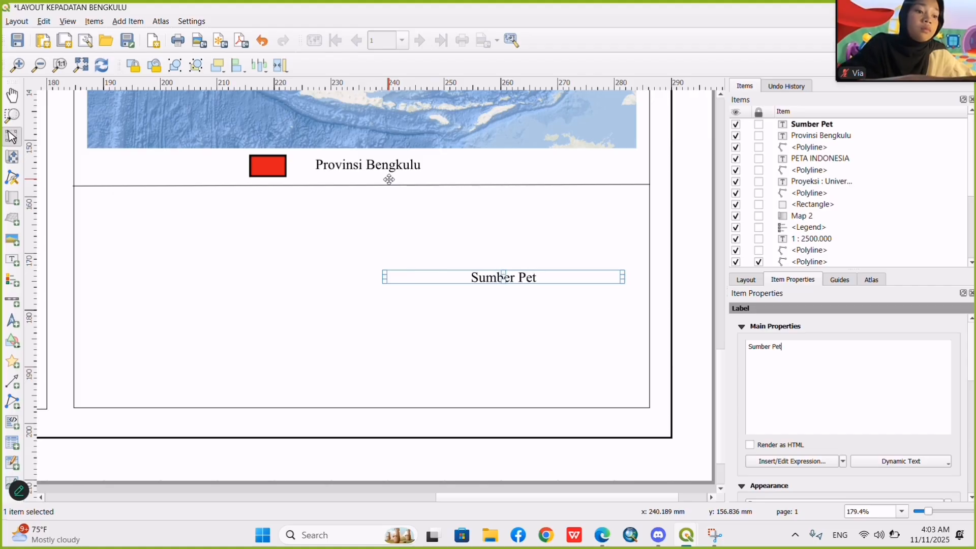
type("a")
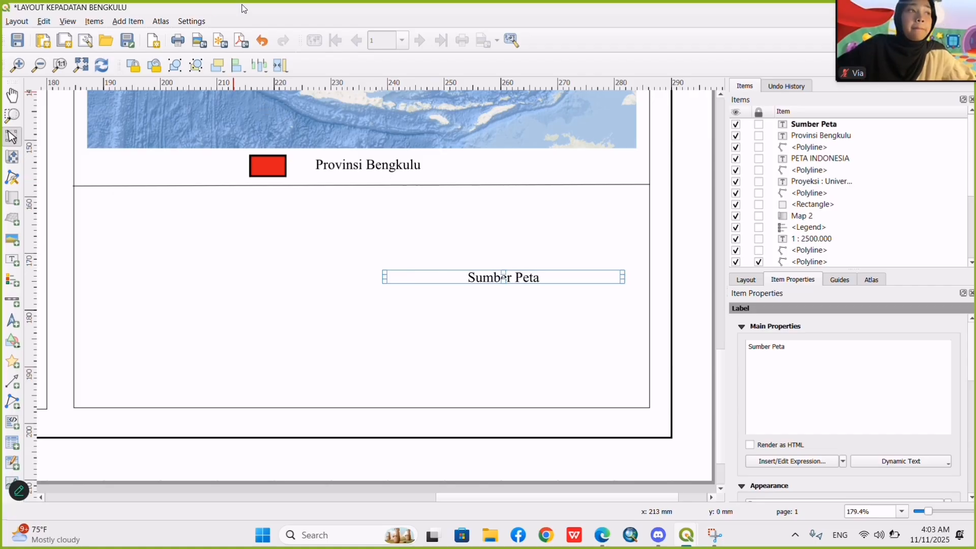
Extend the source label to Sumber Peta : 1. Ina Geoportal 2. BPS Provinsi, left-aligned in the upper-left corner of the box.
key("super+shift+s")
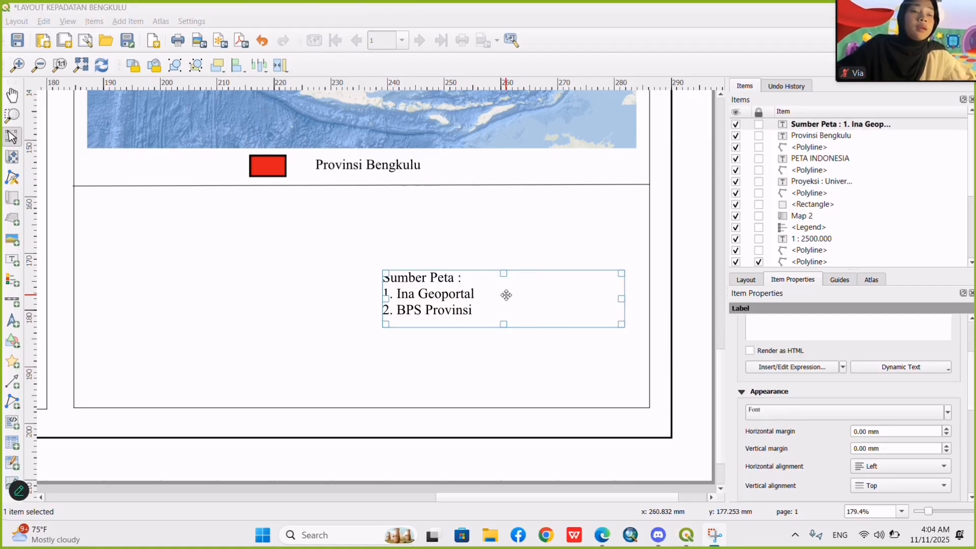
left_click_drag(505, 294, 194, 217)
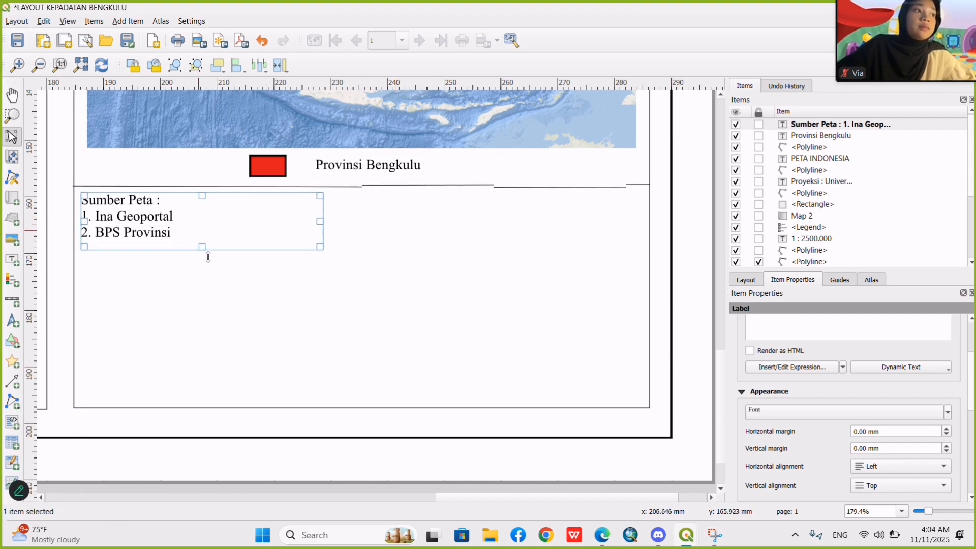
left_click(236, 337)
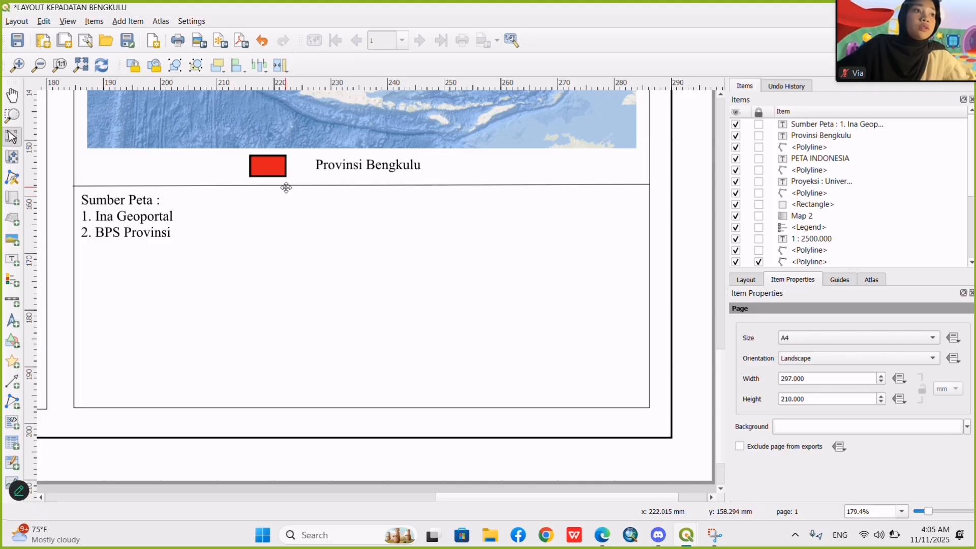
Set the font size of the Sumber Peta label to 8 points.
left_click(154, 222)
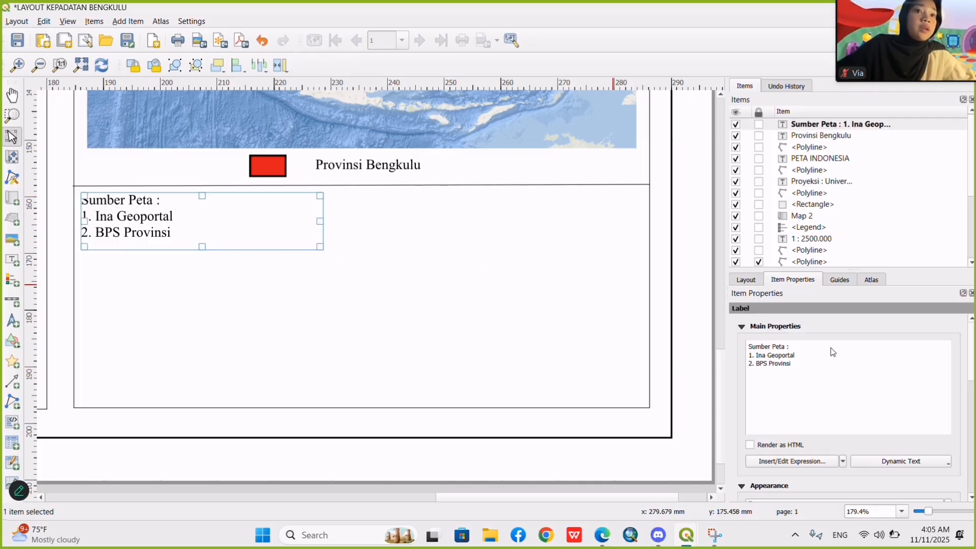
scroll(830, 348, "down", 4)
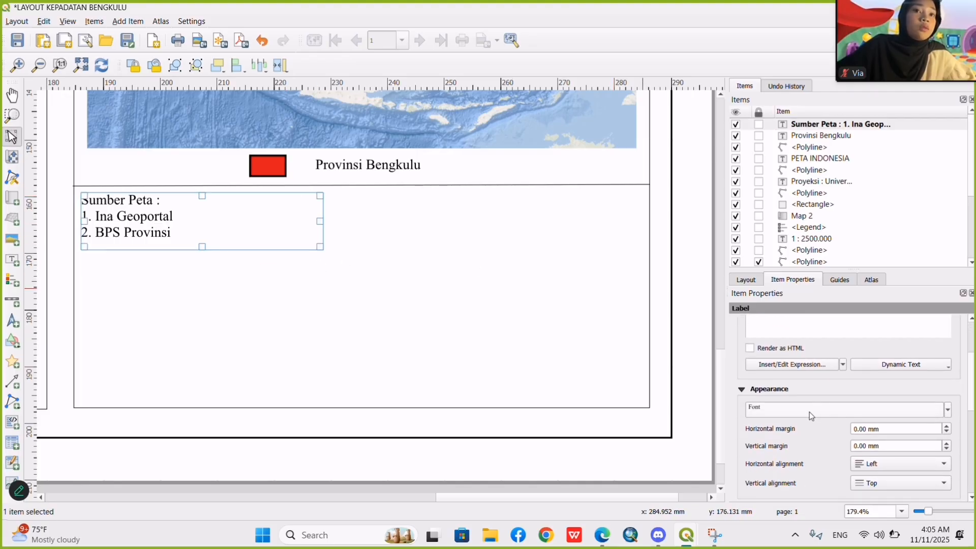
left_click(854, 410)
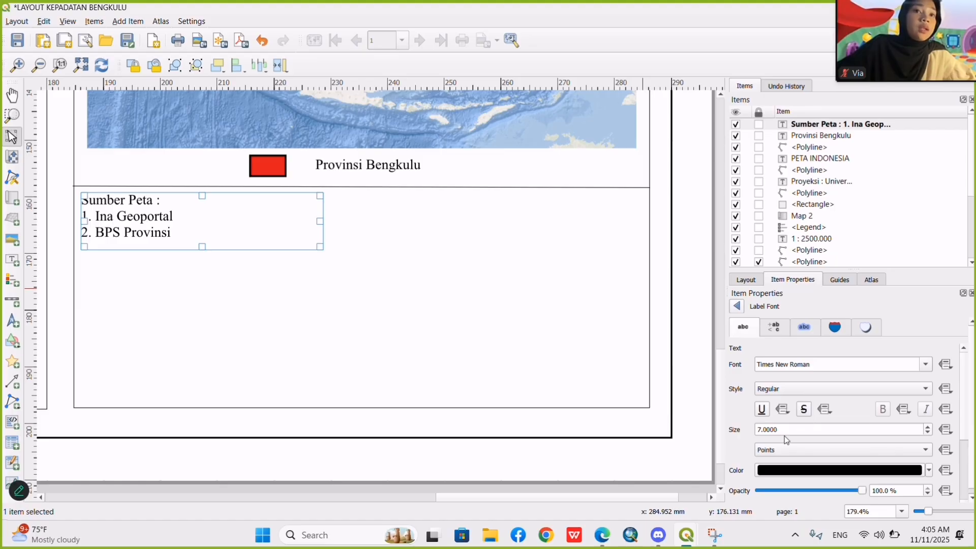
left_click(928, 428)
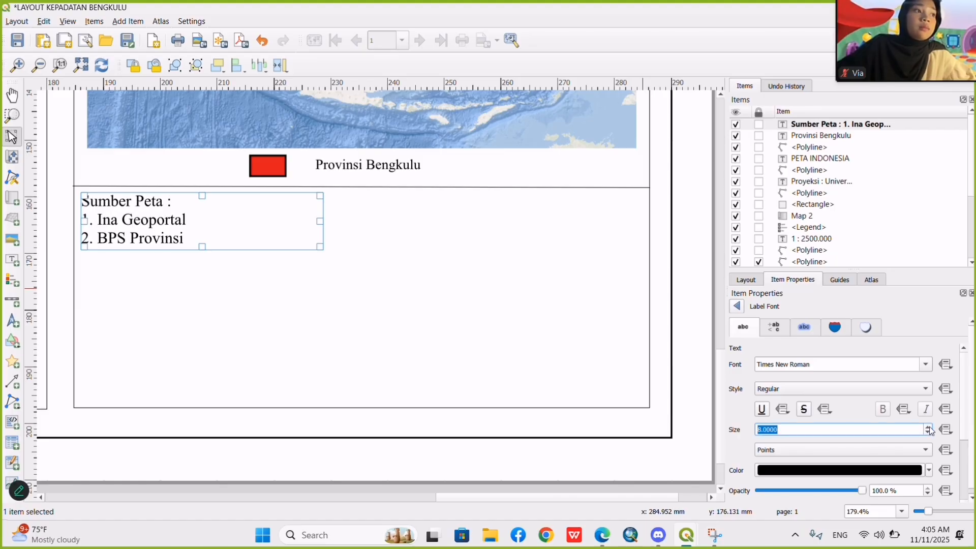
left_click(470, 316)
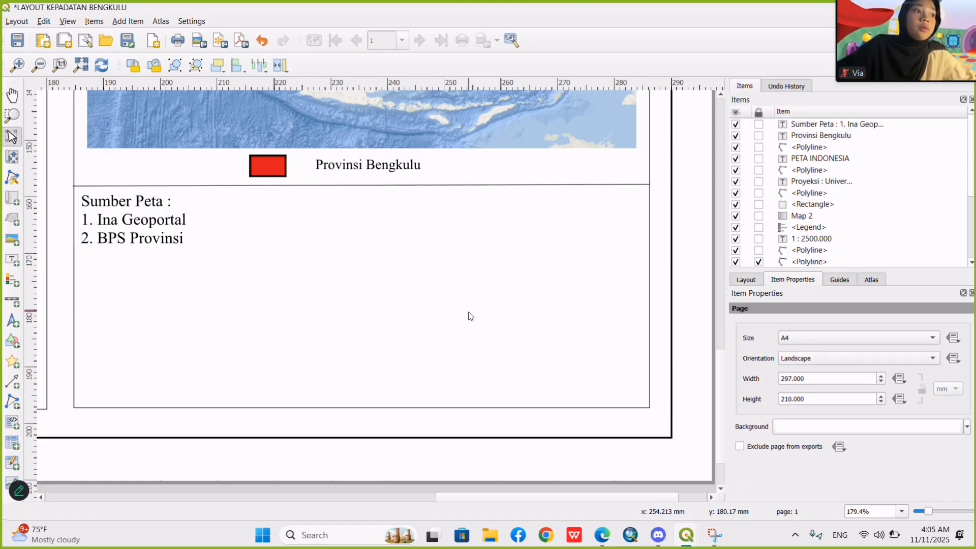
Duplicate the divider line above the Sumber Peta label and place the copy across the box just below that label.
left_click(433, 186)
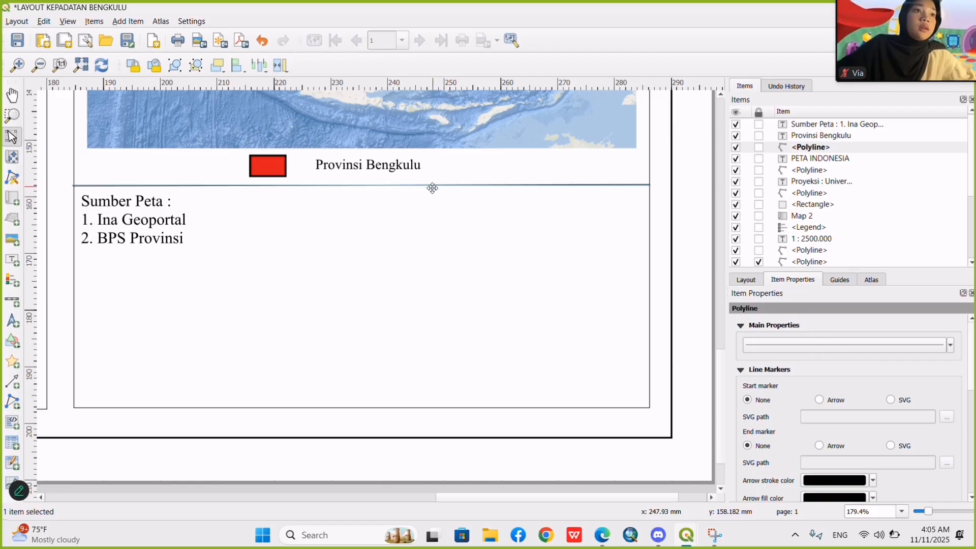
left_click(405, 298)
key("ctrl+v")
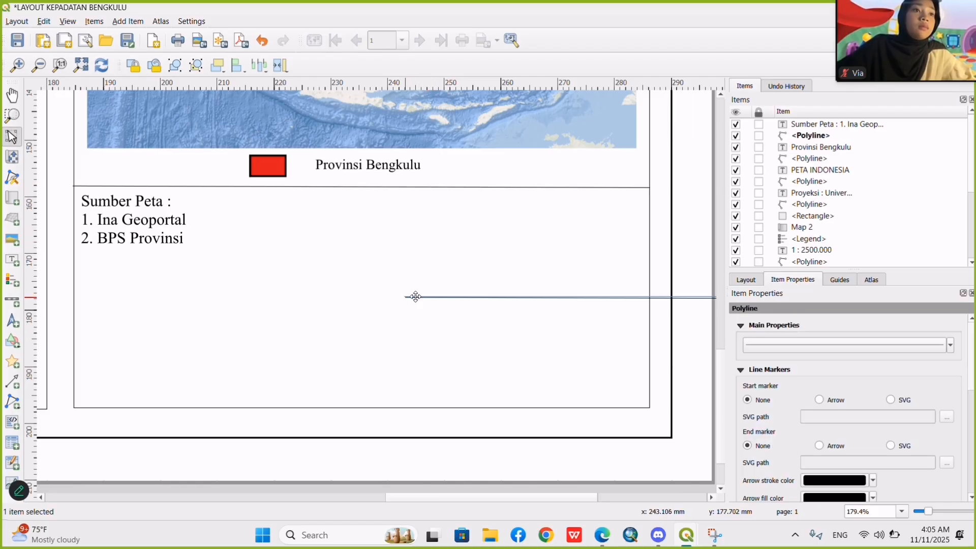
left_click_drag(470, 295, 144, 262)
left_click(172, 337)
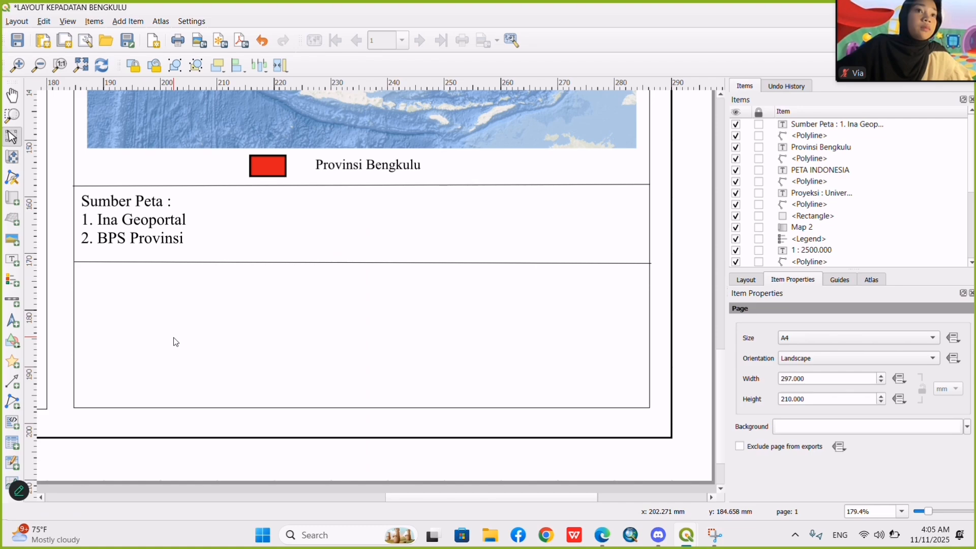
Duplicate the Sumber Peta label and place the copy in the empty box below the new divider line.
left_click(163, 220)
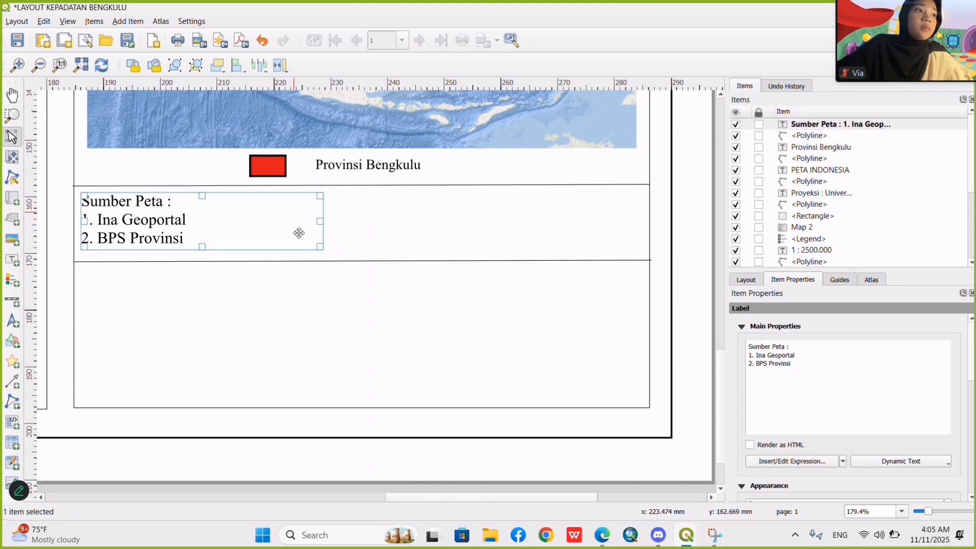
key("ctrl+v")
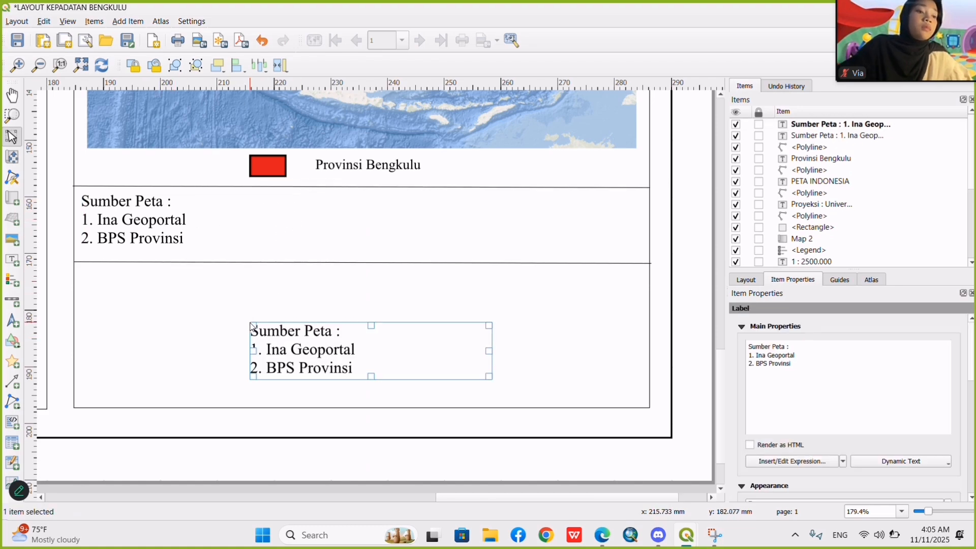
left_click_drag(308, 354, 134, 295)
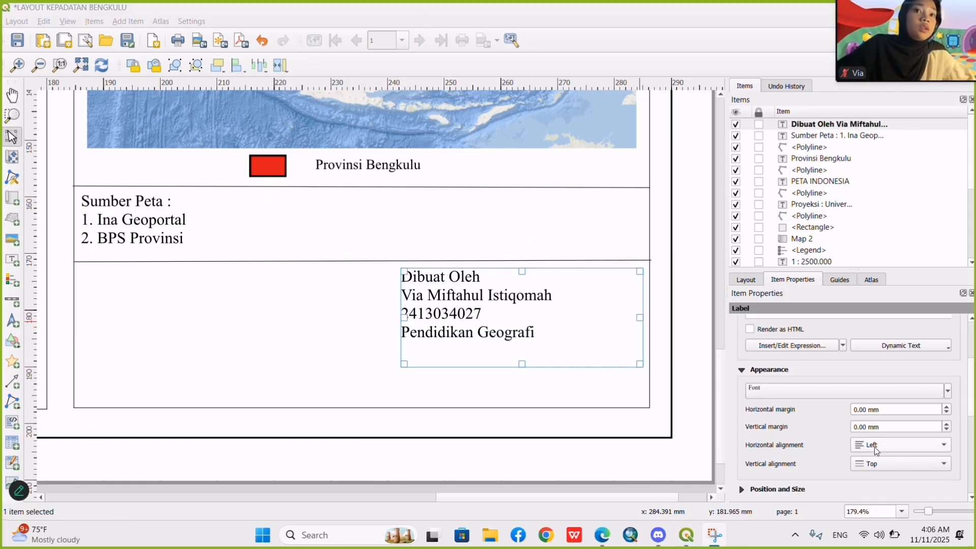
Center the Dibuat Oleh label's text horizontally and move the label slightly left and down within its box.
scroll(813, 398, "down", 10)
scroll(813, 398, "up", 10)
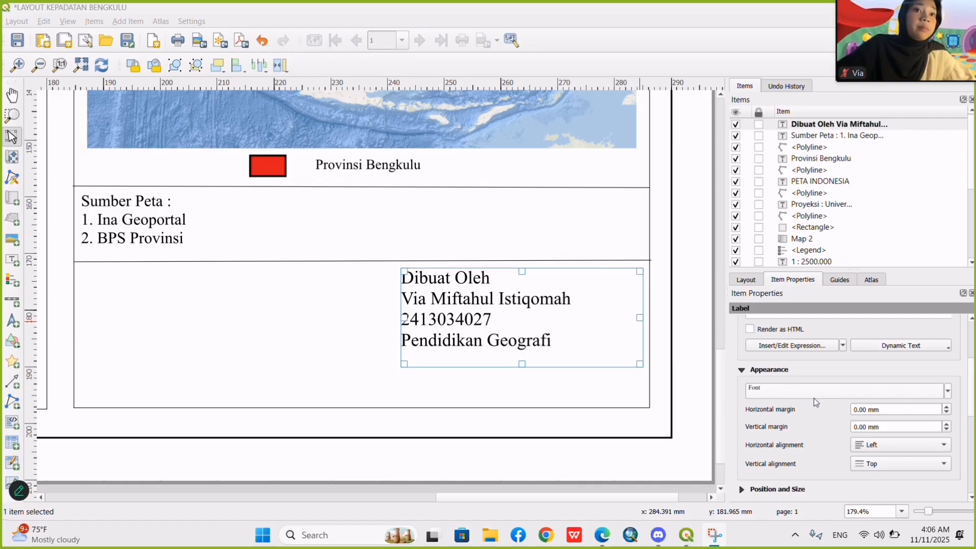
scroll(813, 398, "down", 3)
left_click(877, 442)
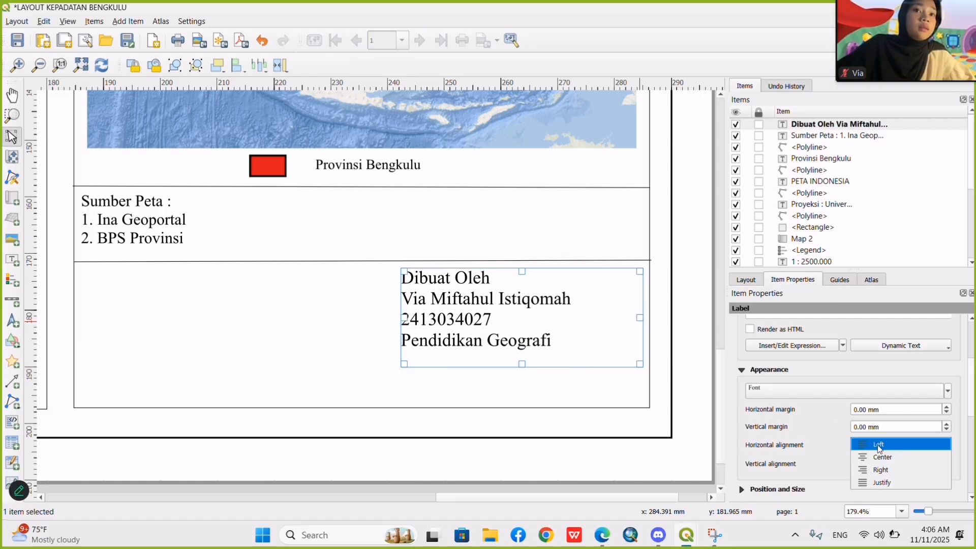
left_click(879, 457)
mouse_move(521, 308)
left_mouse_down()
mouse_move(532, 318)
mouse_move(516, 326)
left_mouse_up()
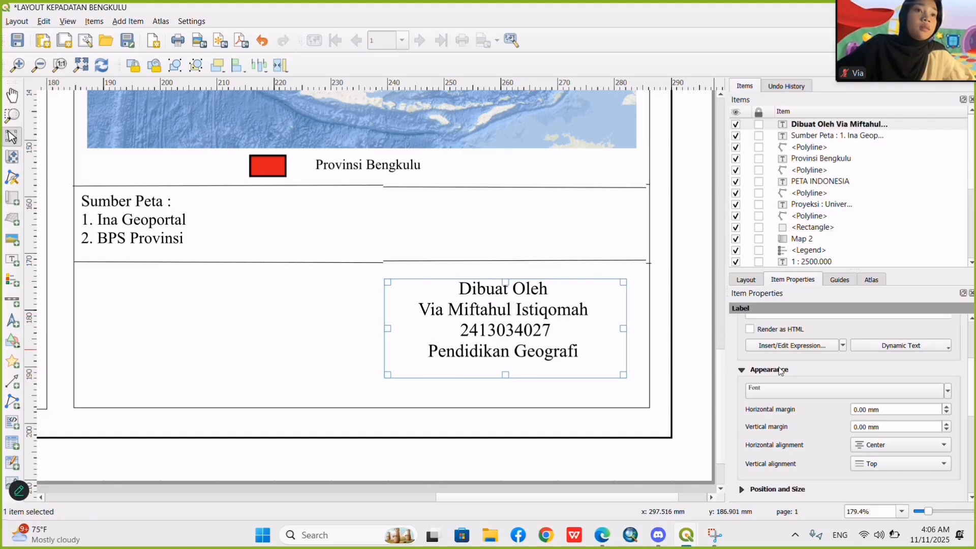
scroll(821, 392, "up", 3)
left_click(825, 375)
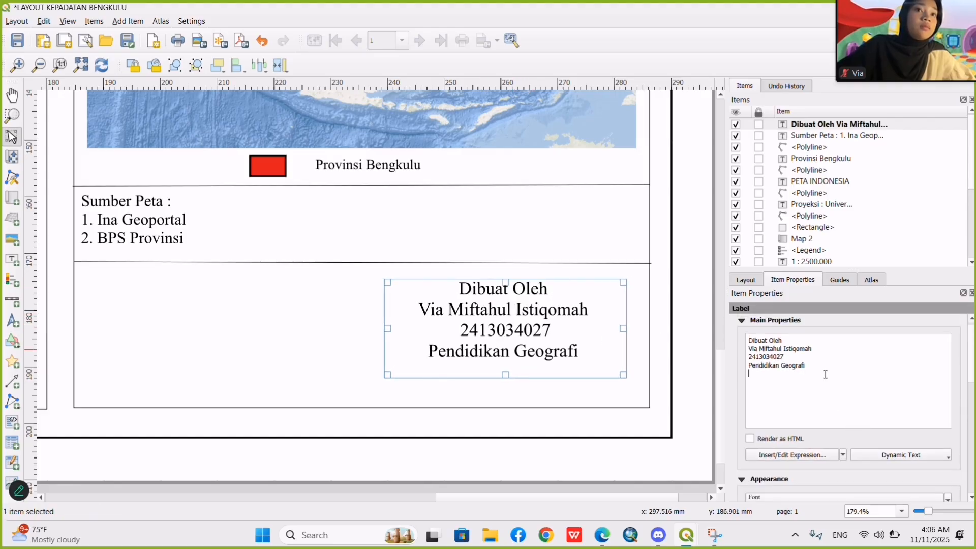
type("202")
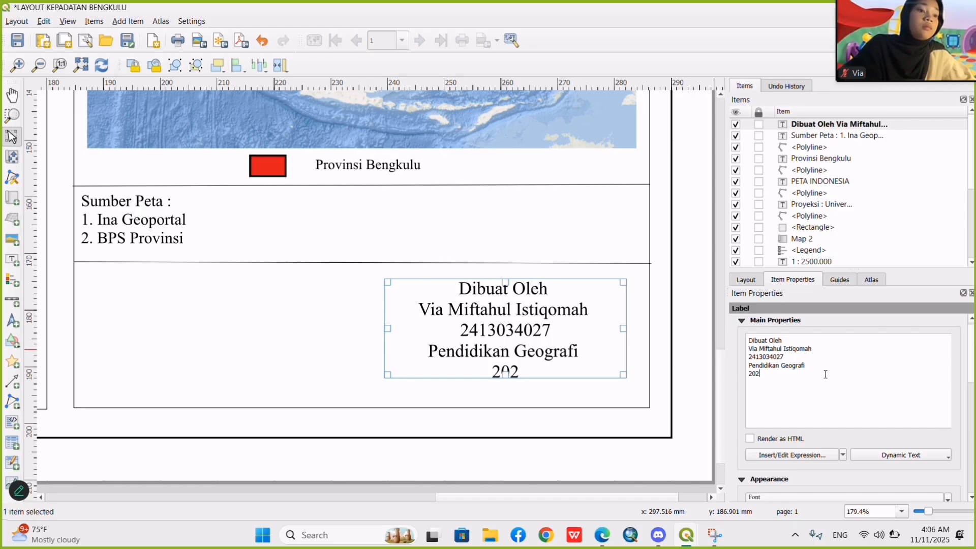
type("4 C")
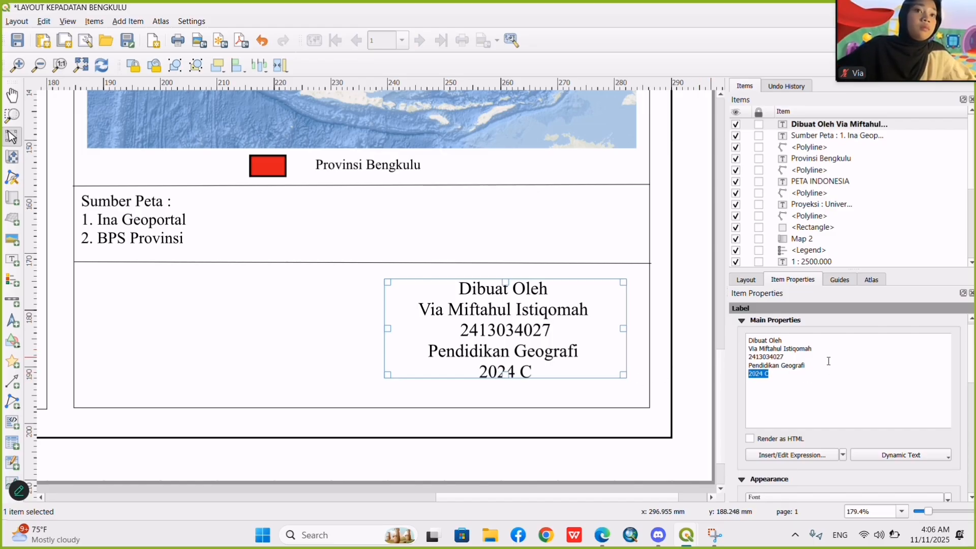
key("BackSpace")
key("BackSpace")
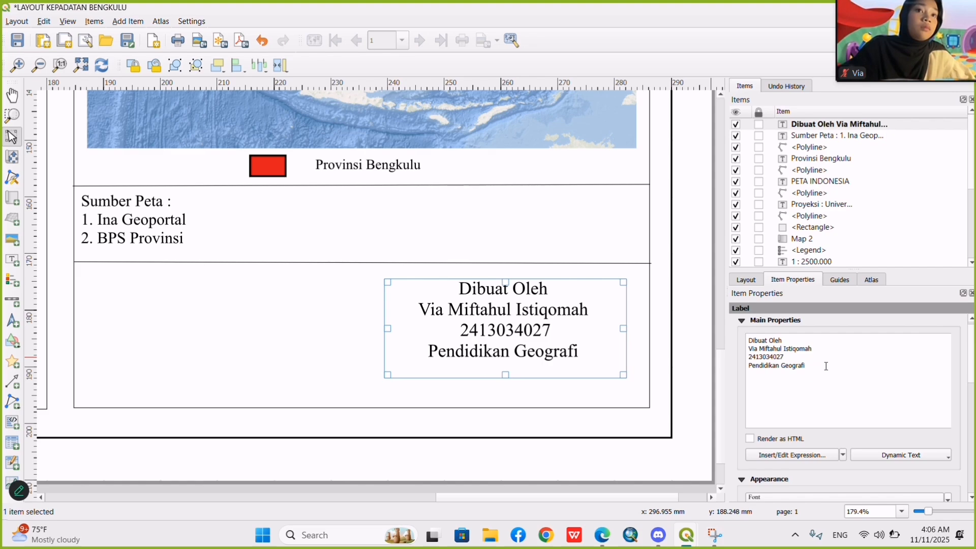
Append 2024 C to the Pendidikan Geografi line of the Dibuat Oleh label and shift the label slightly left and down.
type("2024 C")
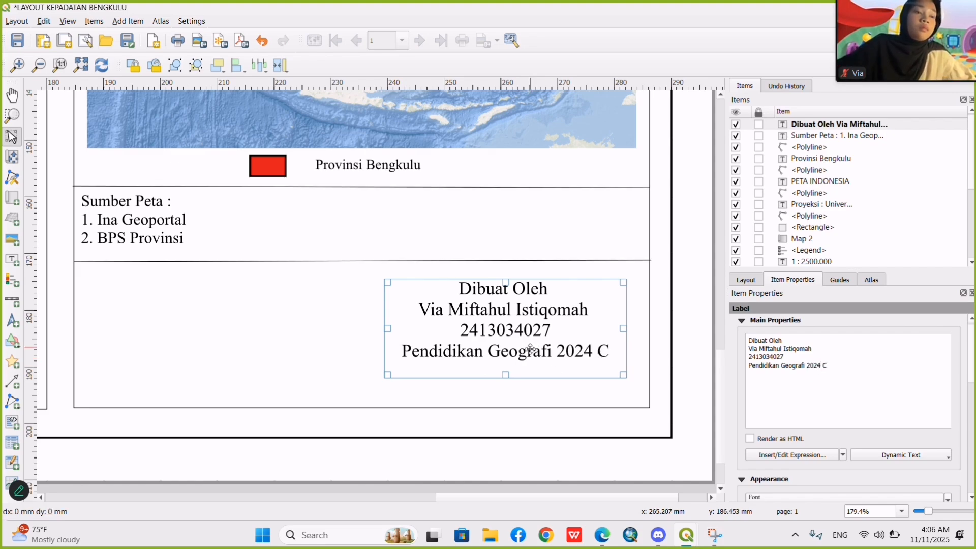
left_click_drag(532, 348, 513, 352)
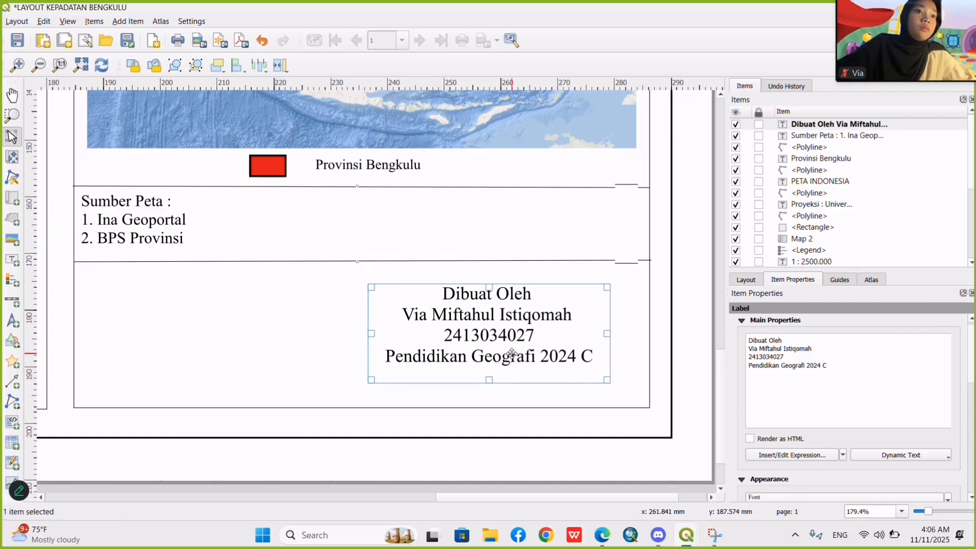
left_click(684, 365)
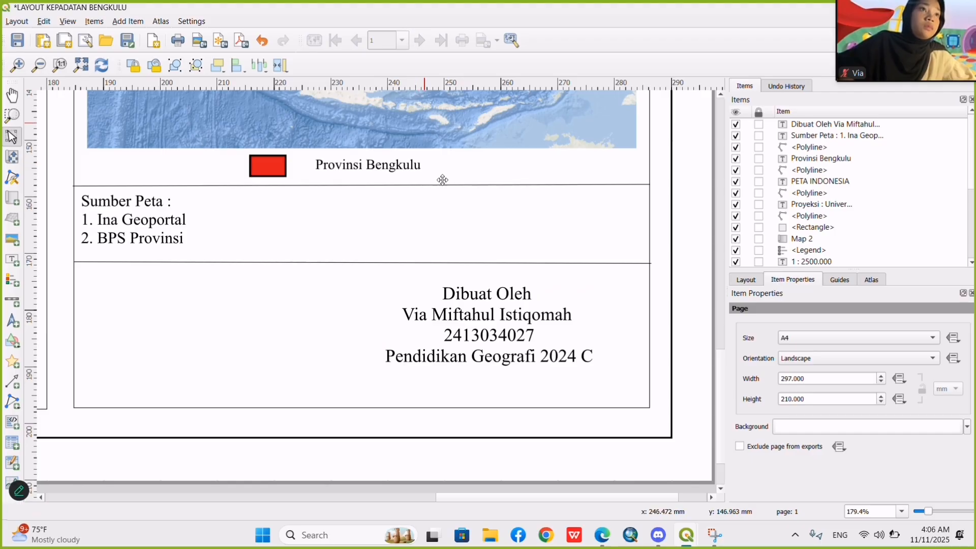
left_click_drag(476, 314, 471, 314)
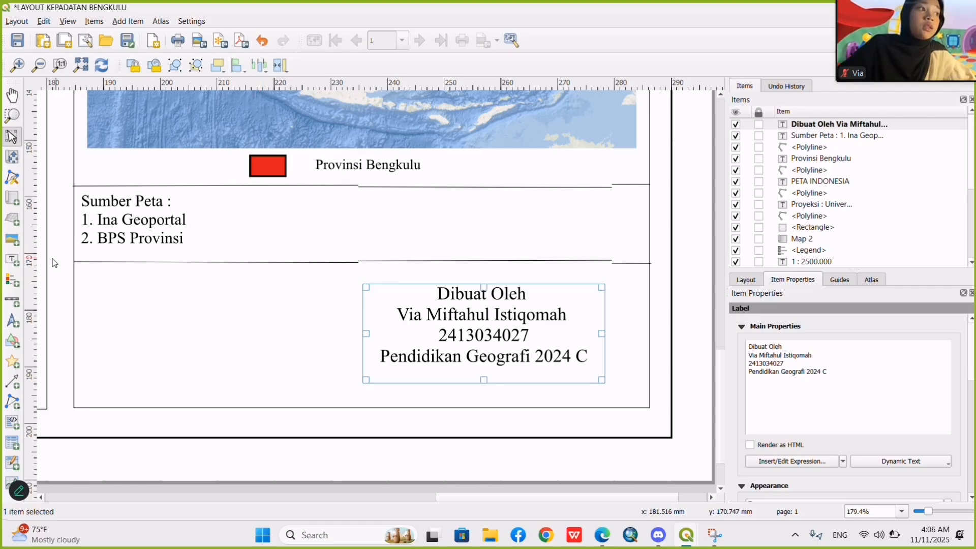
Add a picture beside the Dibuat Oleh label and load the raster image logo unila fth from the Downloads folder.
left_click(12, 239)
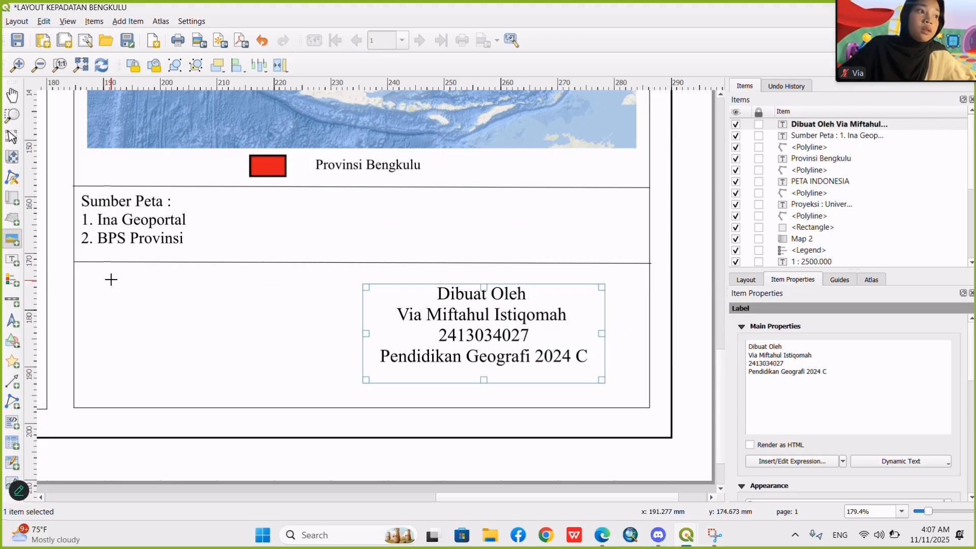
left_click_drag(111, 279, 298, 383)
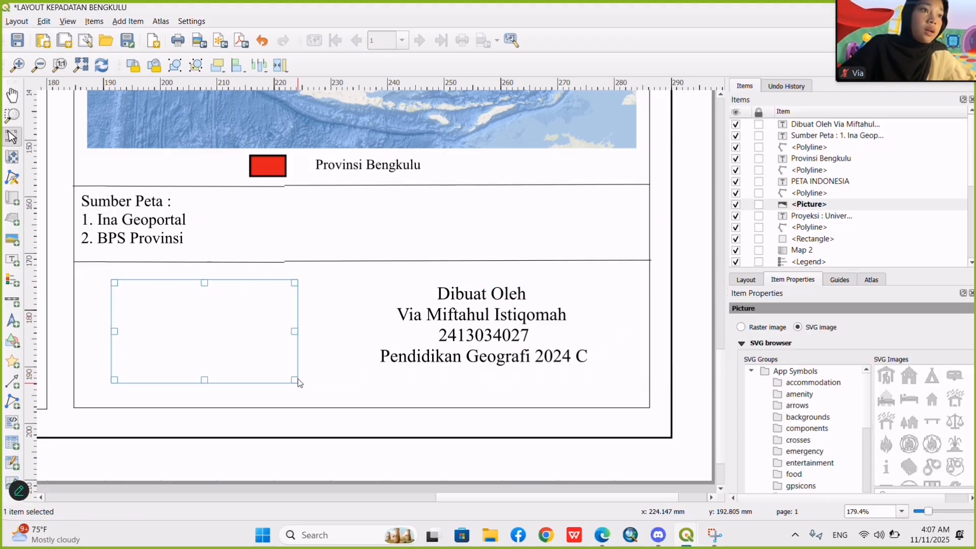
left_click(742, 328)
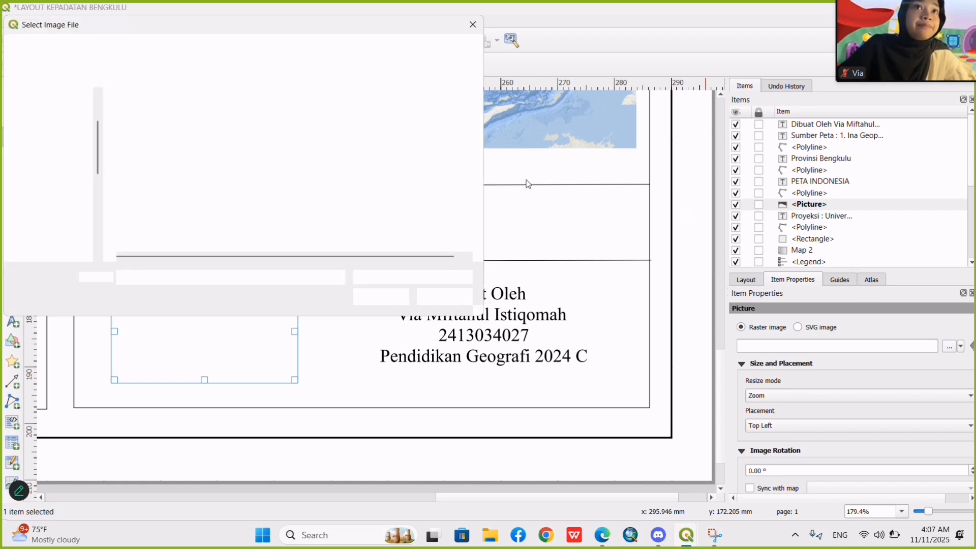
scroll(350, 168, "down", 5)
left_click(350, 151)
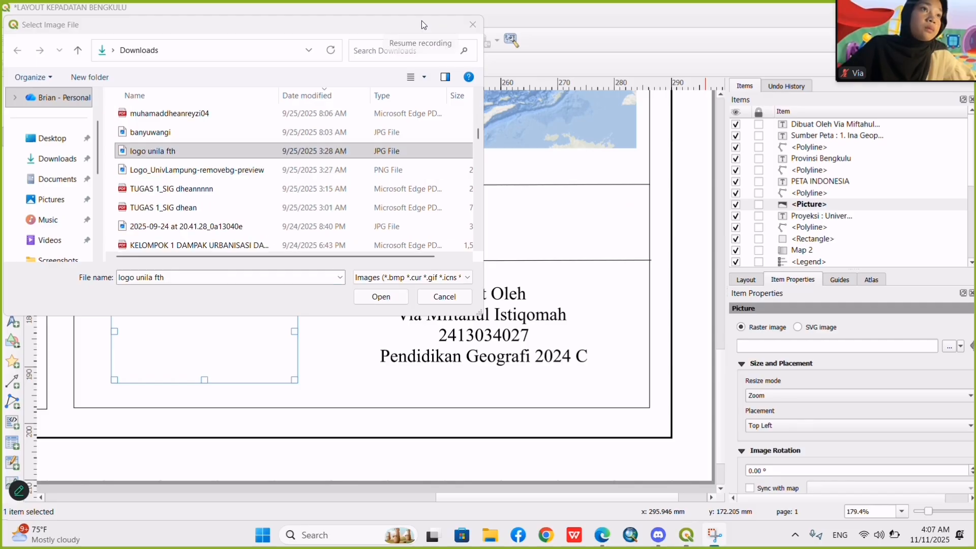
left_click(371, 296)
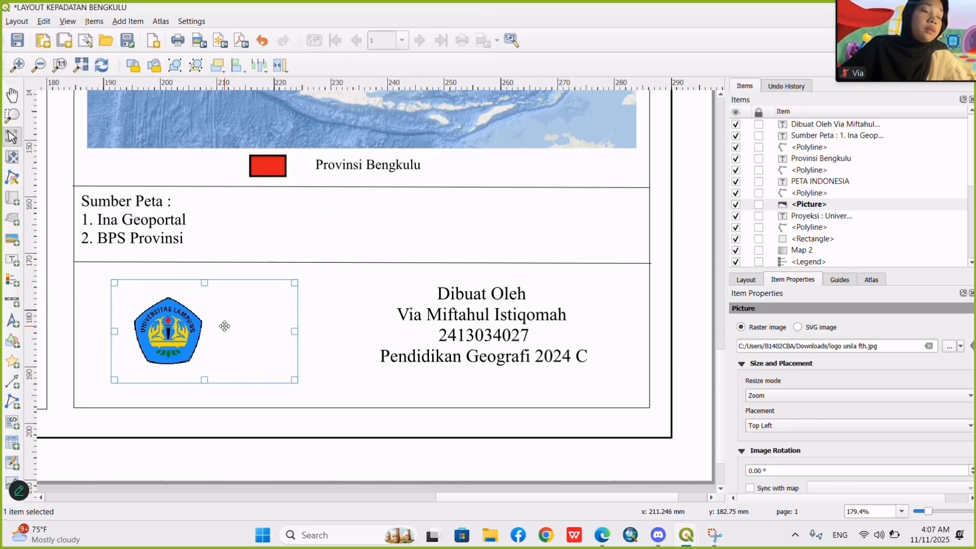
Enlarge the university logo and fit its frame into the left half of the box, clear of the Dibuat Oleh label.
left_click_drag(227, 327, 253, 326)
left_click_drag(322, 331, 244, 331)
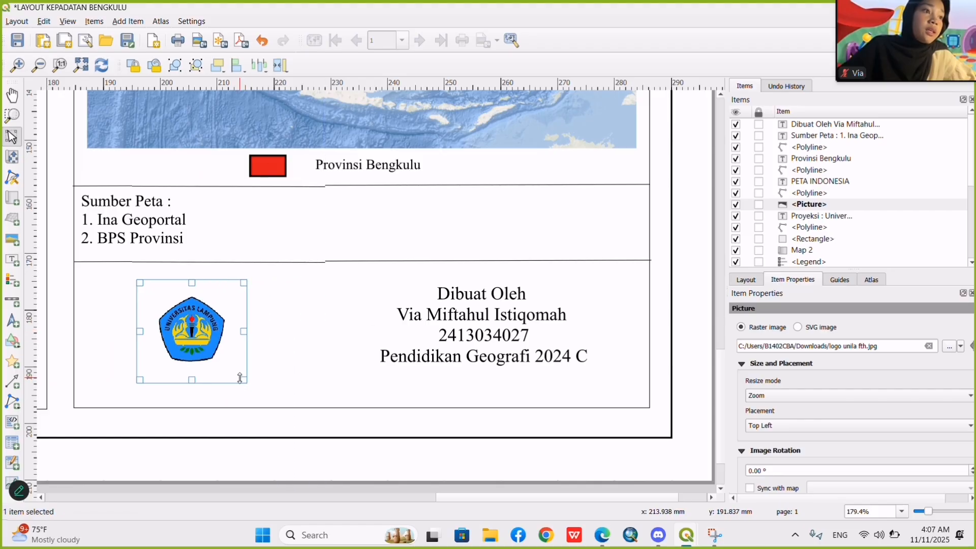
left_click_drag(244, 380, 314, 402)
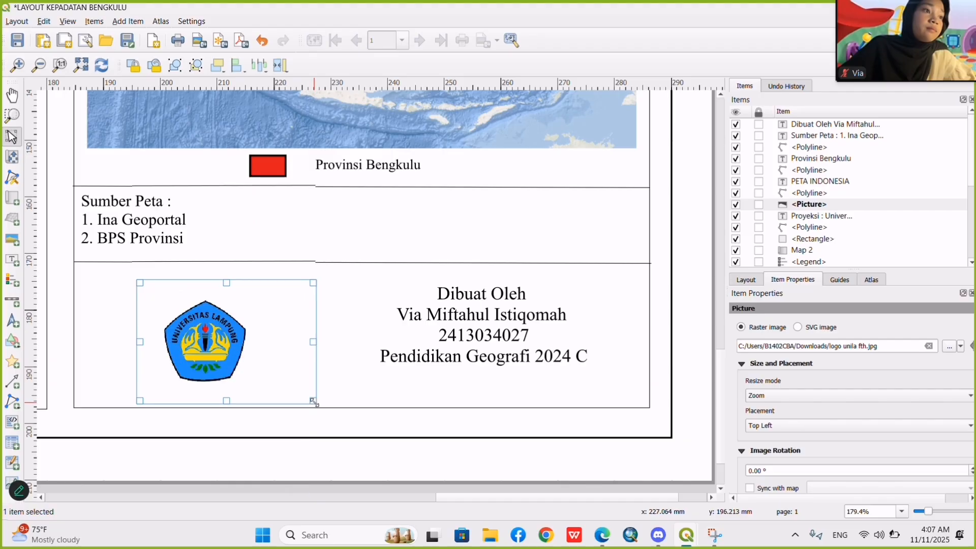
left_click_drag(218, 351, 189, 337)
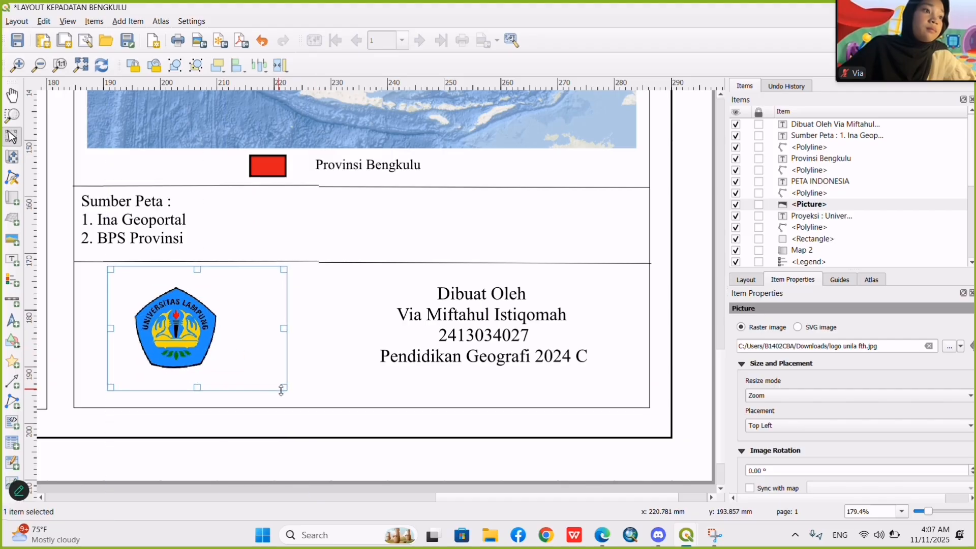
left_click_drag(286, 390, 314, 401)
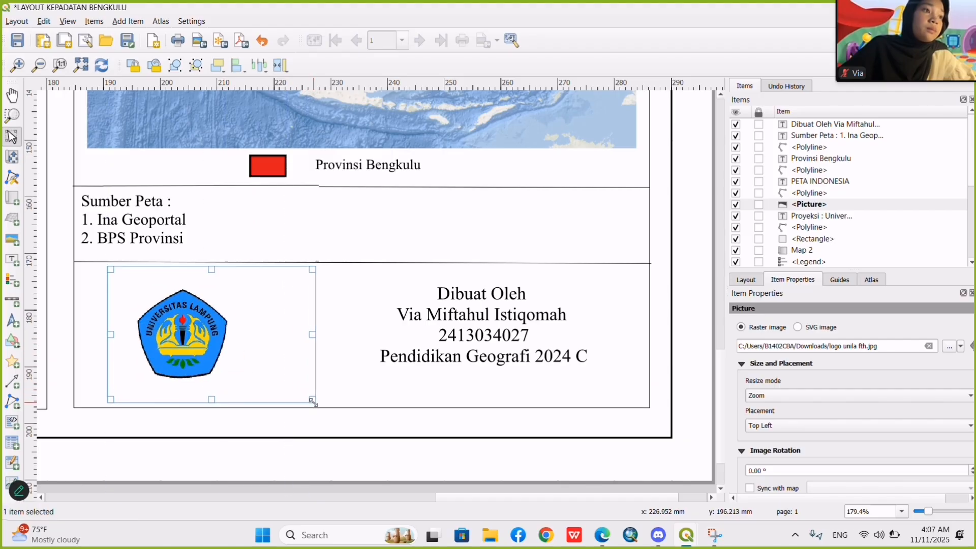
left_click_drag(316, 336, 294, 335)
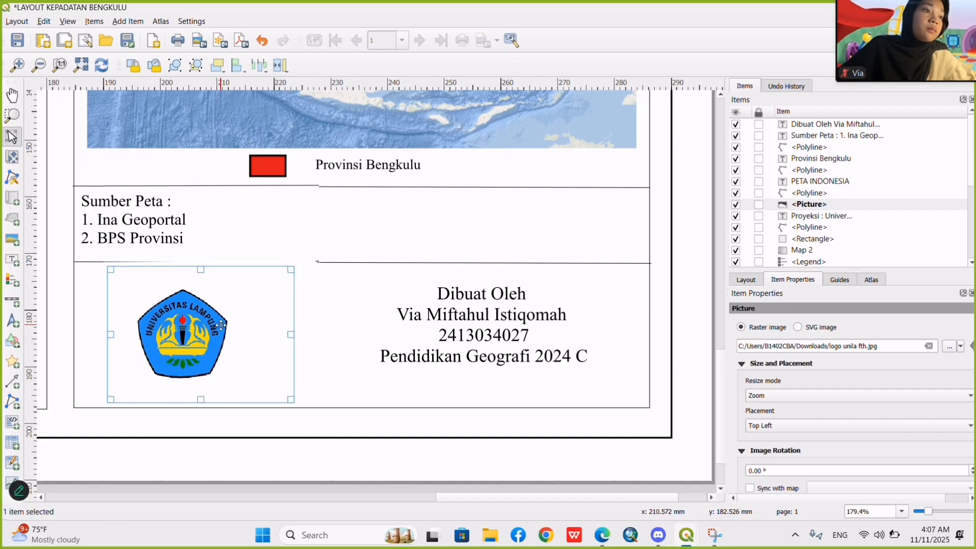
left_click_drag(226, 326, 236, 326)
left_click_drag(300, 332, 204, 323)
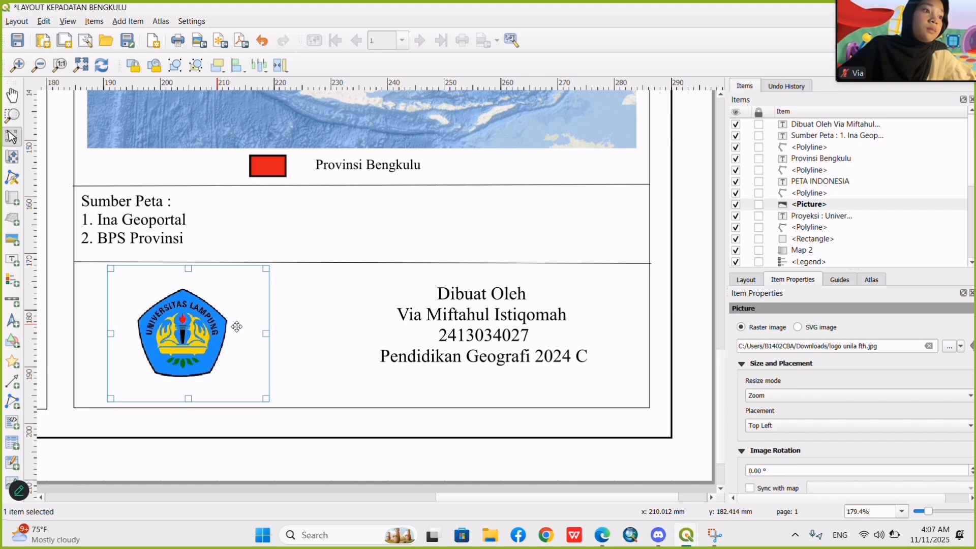
left_click(327, 340)
Nudge the Dibuat Oleh label slightly left, closer to the university logo.
left_click(442, 333)
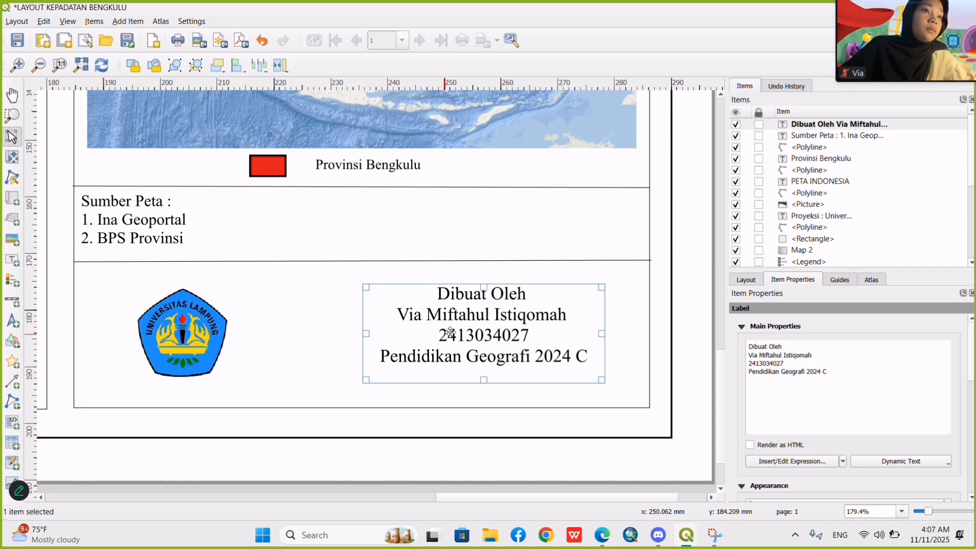
left_click_drag(471, 321, 464, 321)
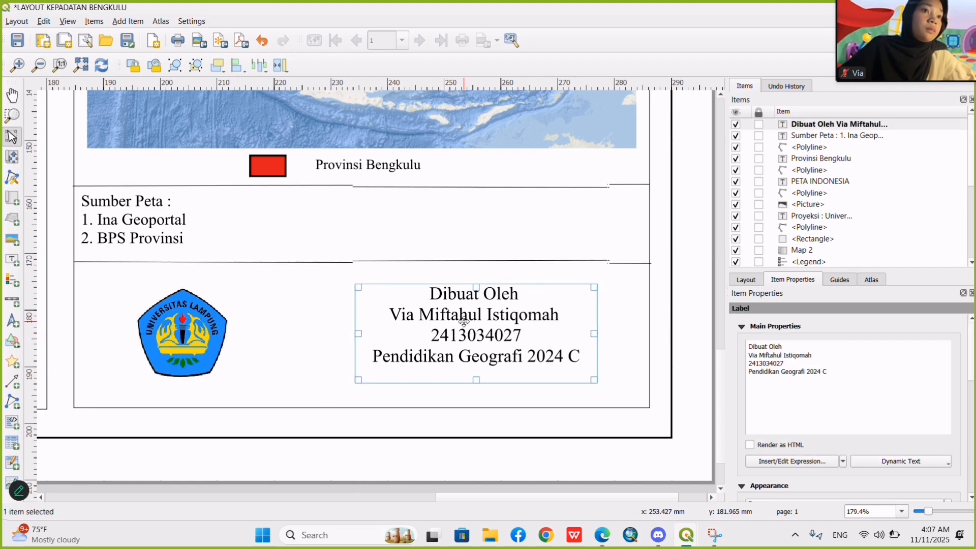
left_click(661, 350)
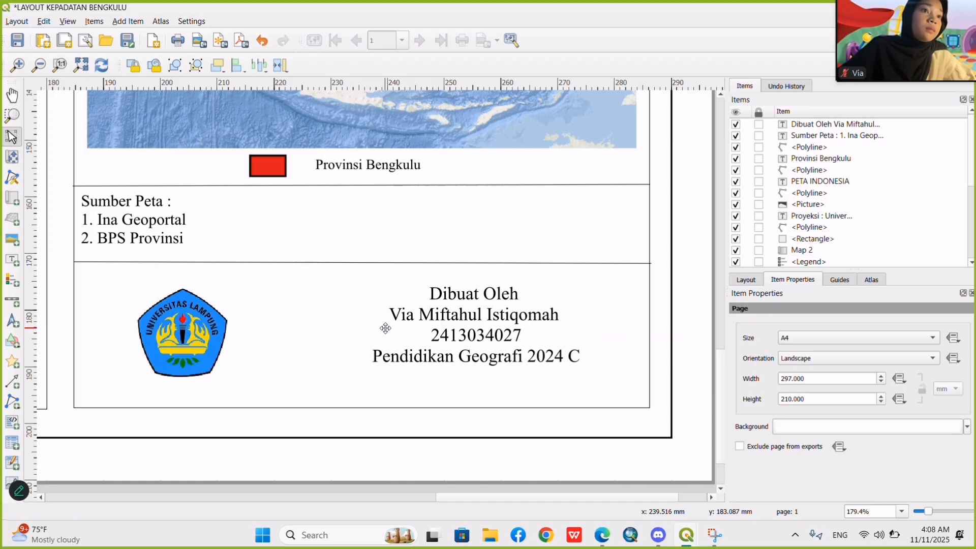
left_click(173, 329)
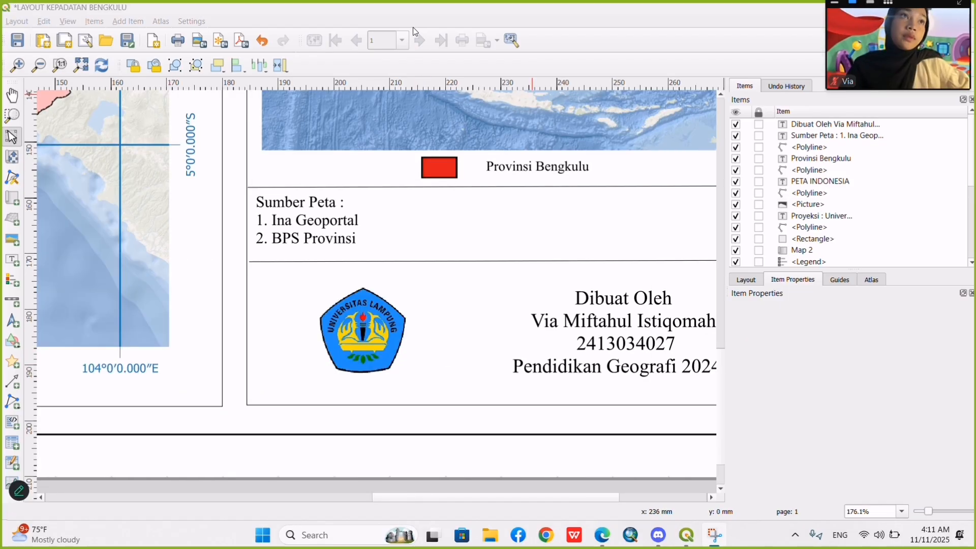
Move the Sumber Peta label slightly right and down, away from the edges of its box.
scroll(488, 433, "down", 1)
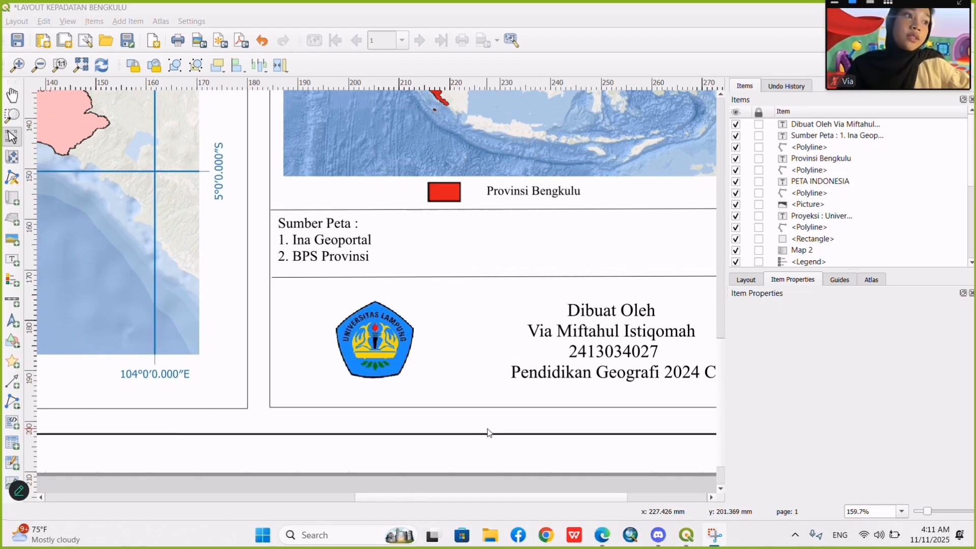
scroll(488, 434, "down", 1)
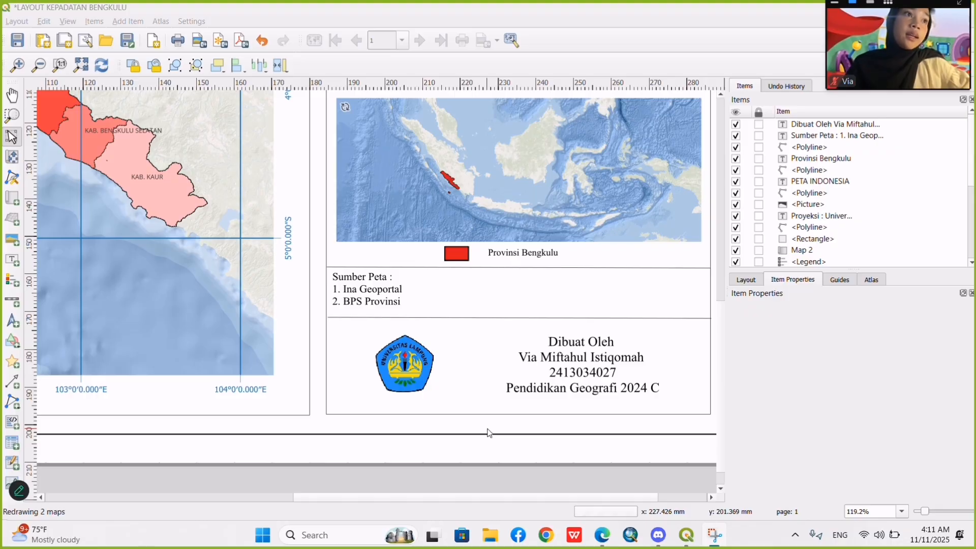
left_click_drag(365, 284, 379, 288)
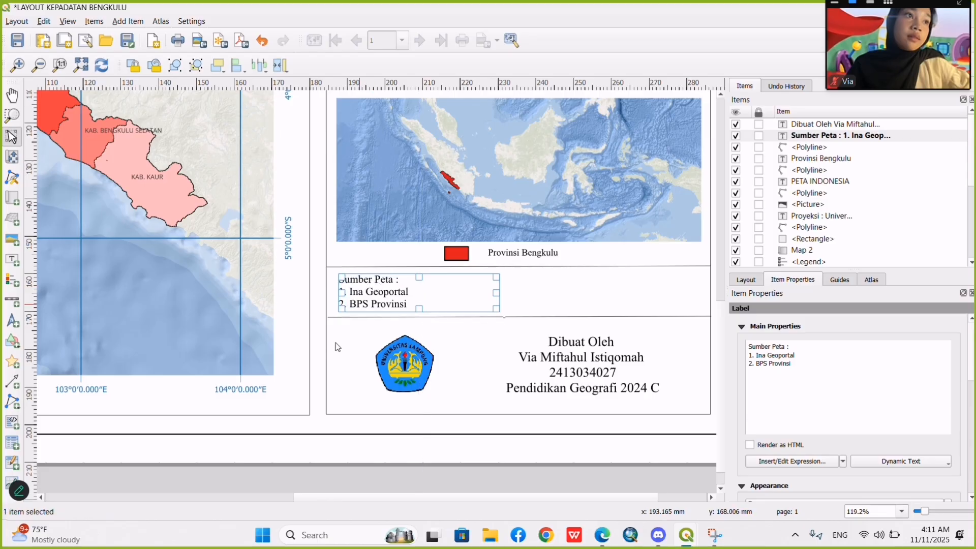
Lock the still unlocked layout items, from the 1 : 2500.000 label, legend and Map 2 up to the Sumber Peta and Dibuat Oleh labels.
left_click(275, 472)
scroll(275, 471, "down", 4)
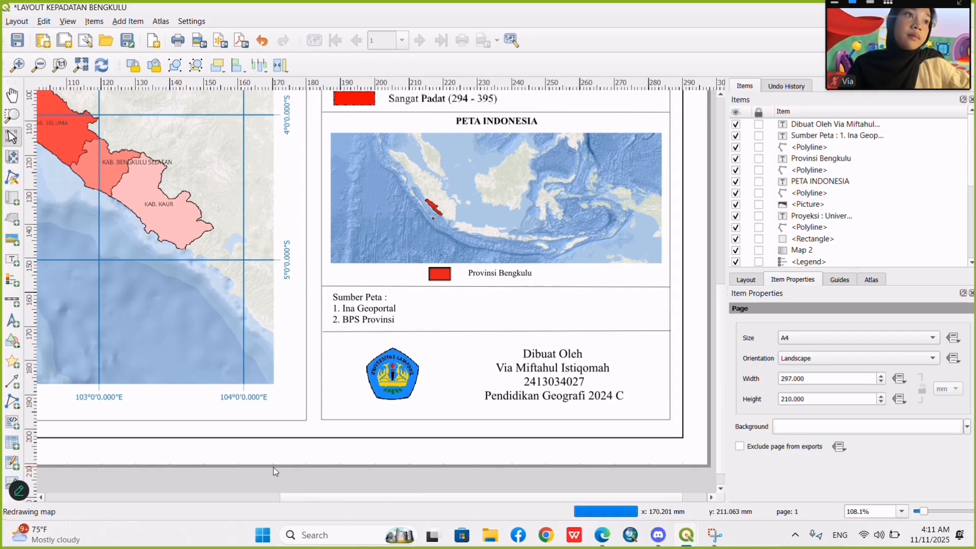
scroll(275, 471, "down", 2)
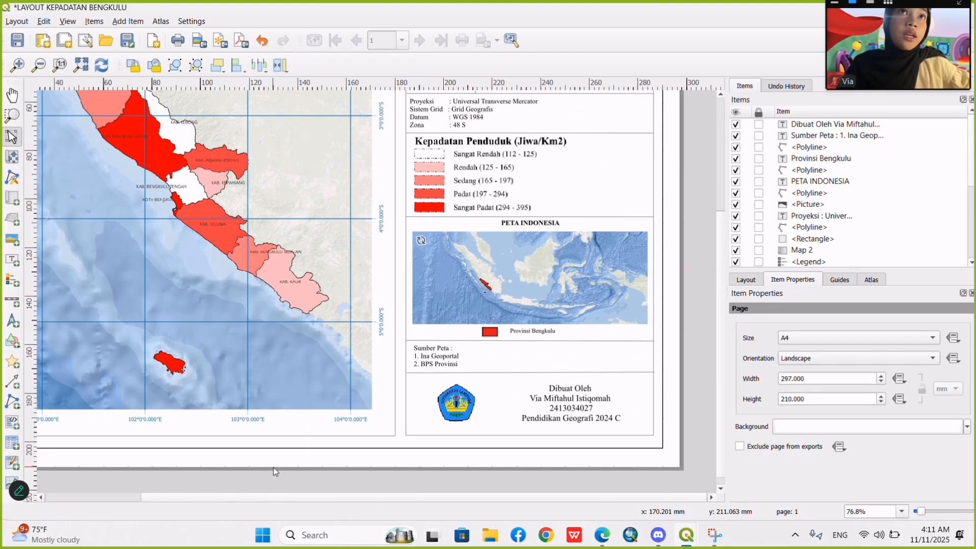
scroll(275, 471, "down", 2)
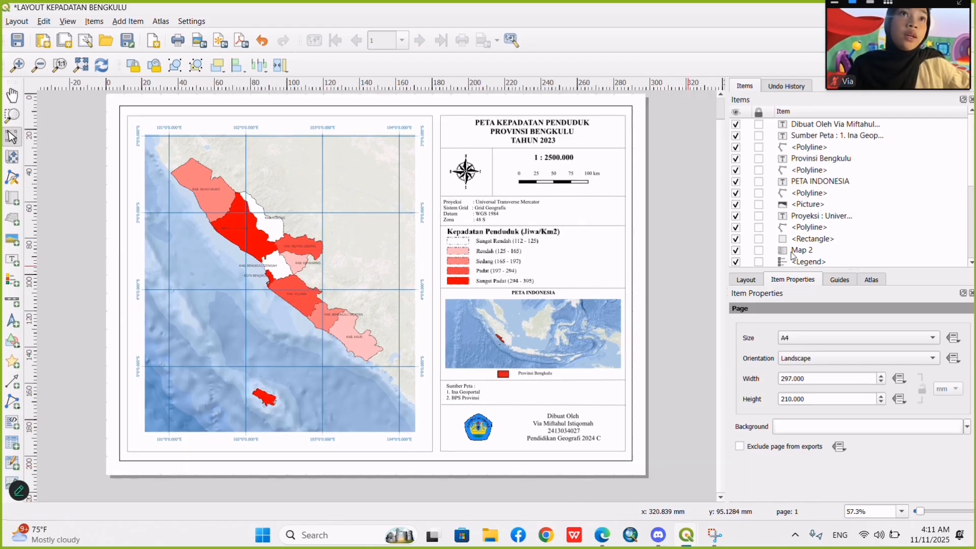
scroll(791, 188, "down", 4)
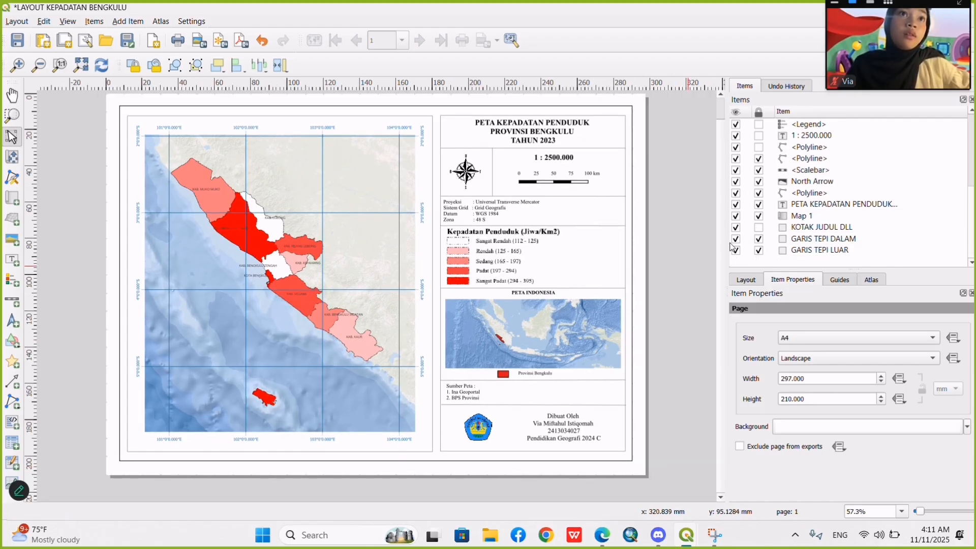
scroll(760, 227, "up", 2)
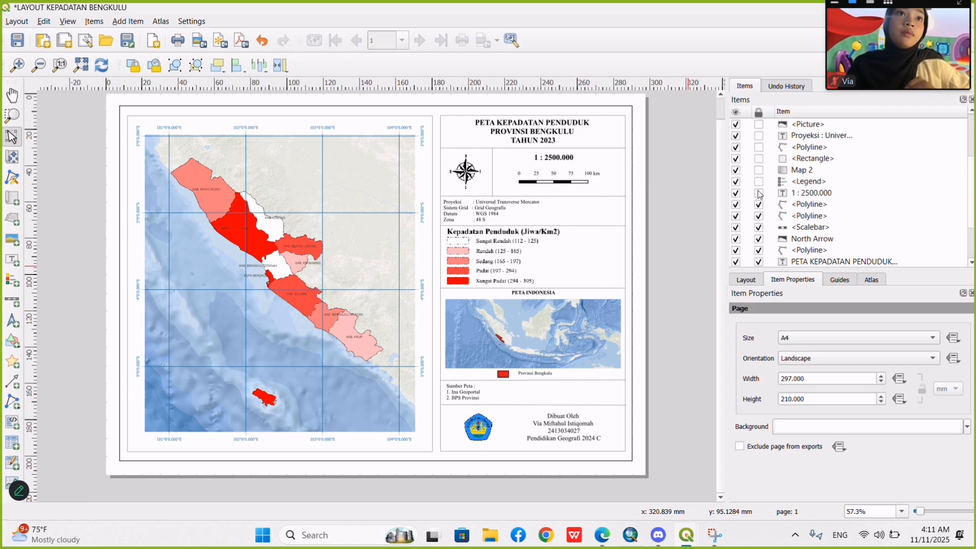
scroll(760, 187, "up", 2)
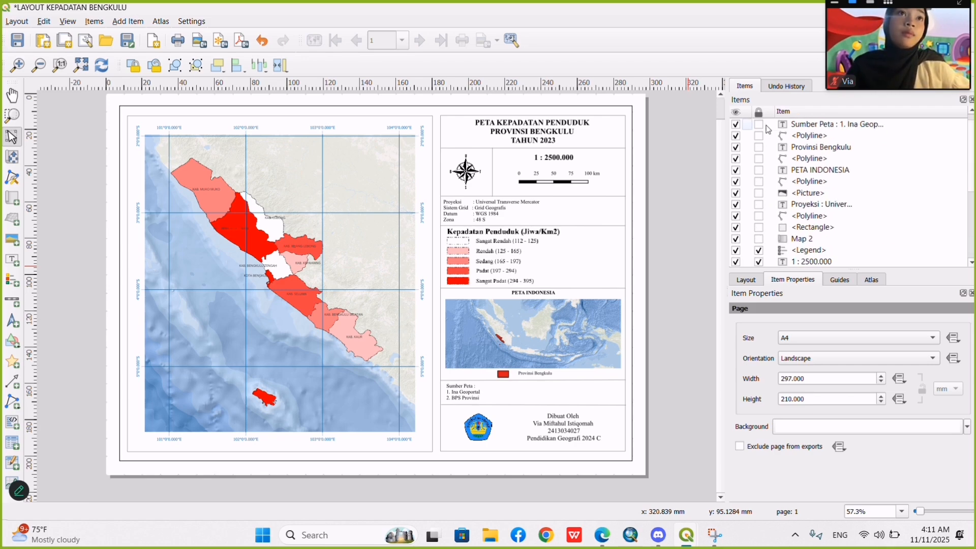
scroll(769, 130, "up", 1)
left_click_drag(760, 126, 761, 252)
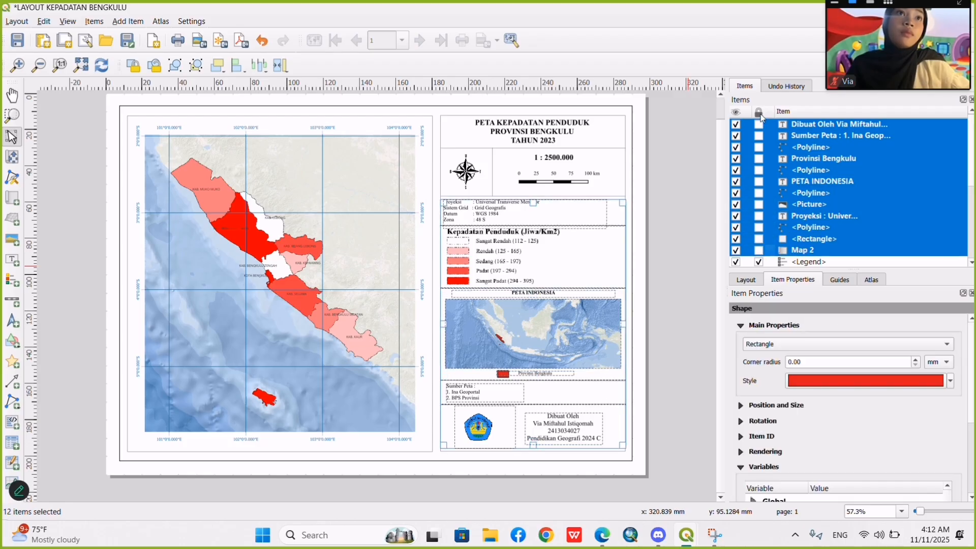
left_click(760, 250)
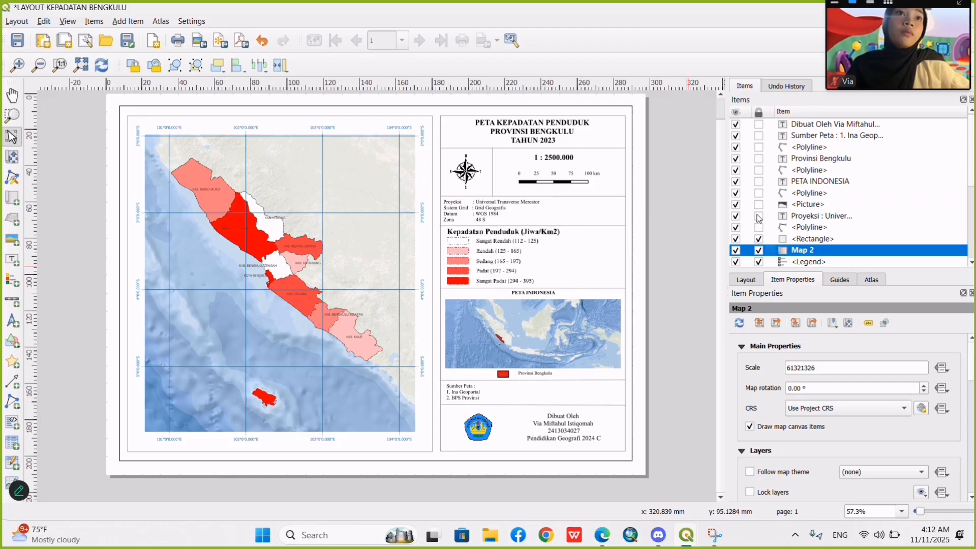
left_click(759, 216)
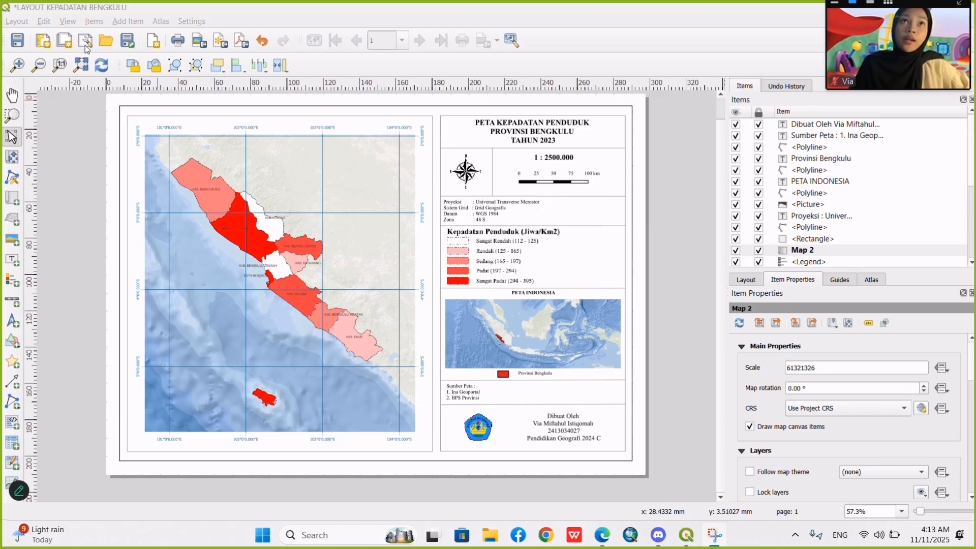
Export the layout as an image named LAYOUT KEPADATAN BENGKULU in the QGis folder, at 300 dpi and 3507 by 2480 px.
left_click(17, 22)
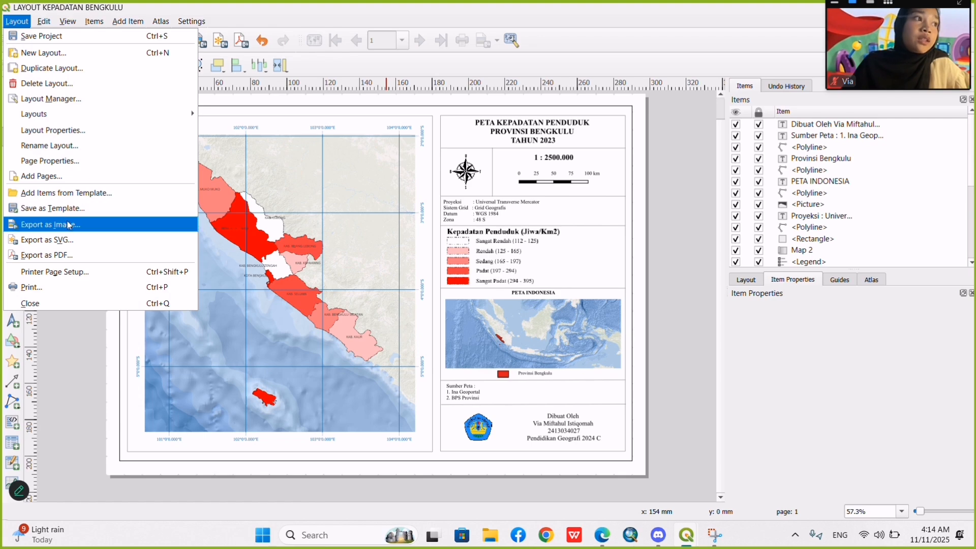
left_click(69, 225)
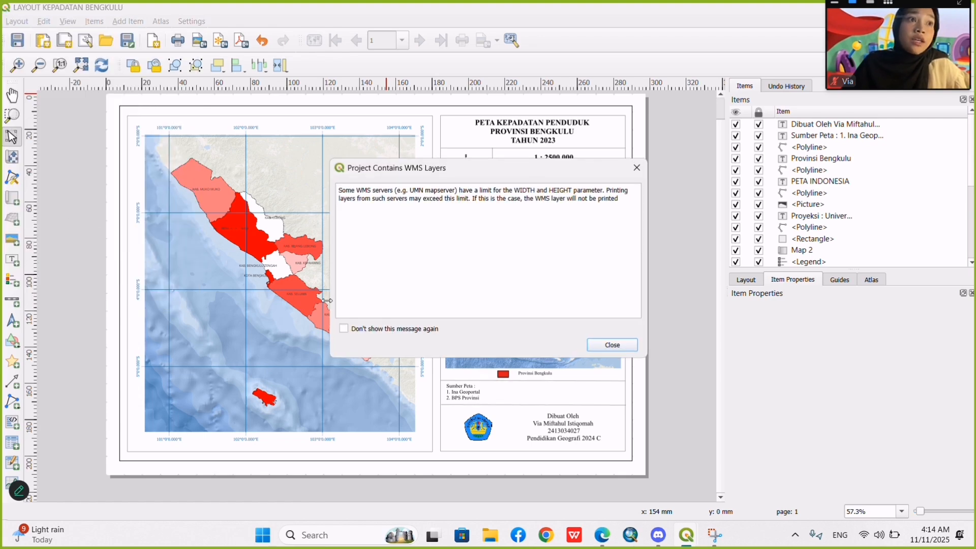
left_click(607, 345)
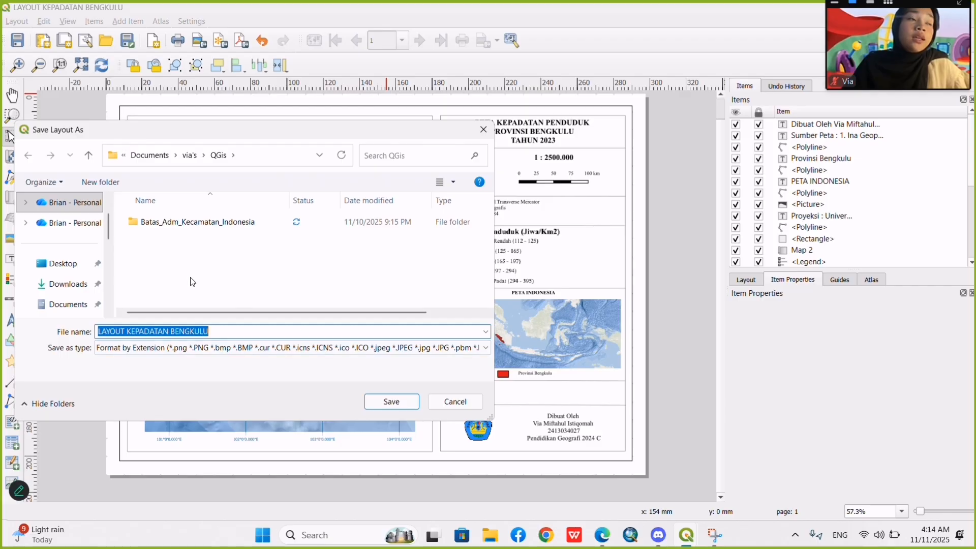
scroll(192, 282, "right", 1)
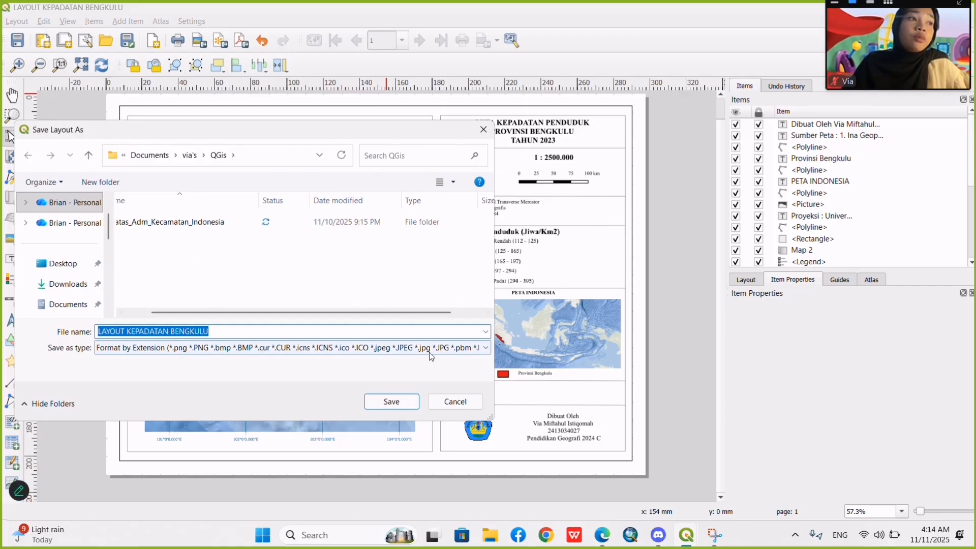
left_click(405, 407)
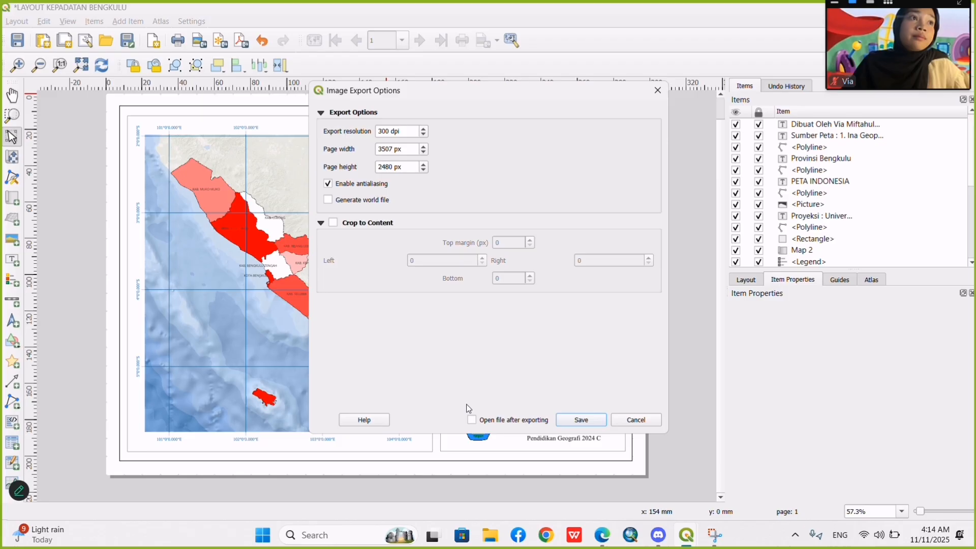
left_click(569, 421)
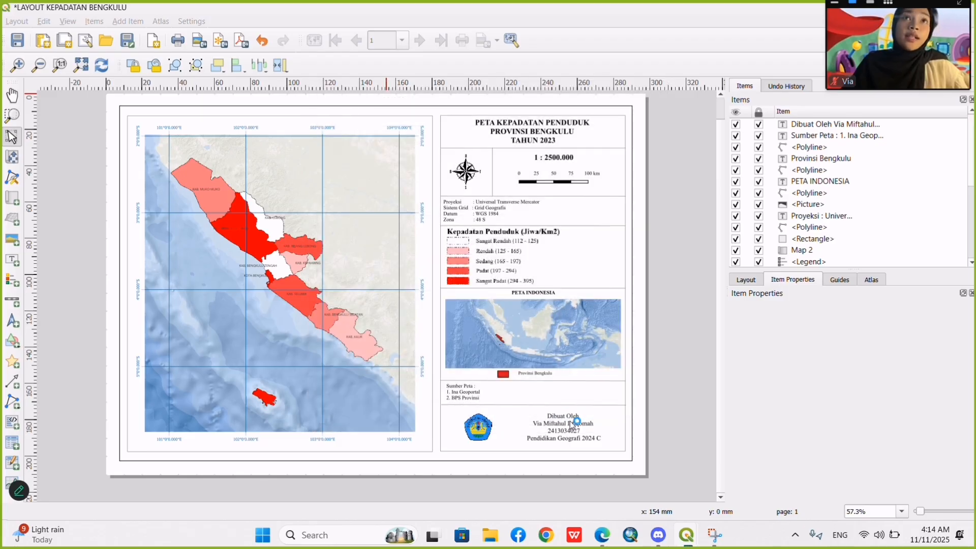